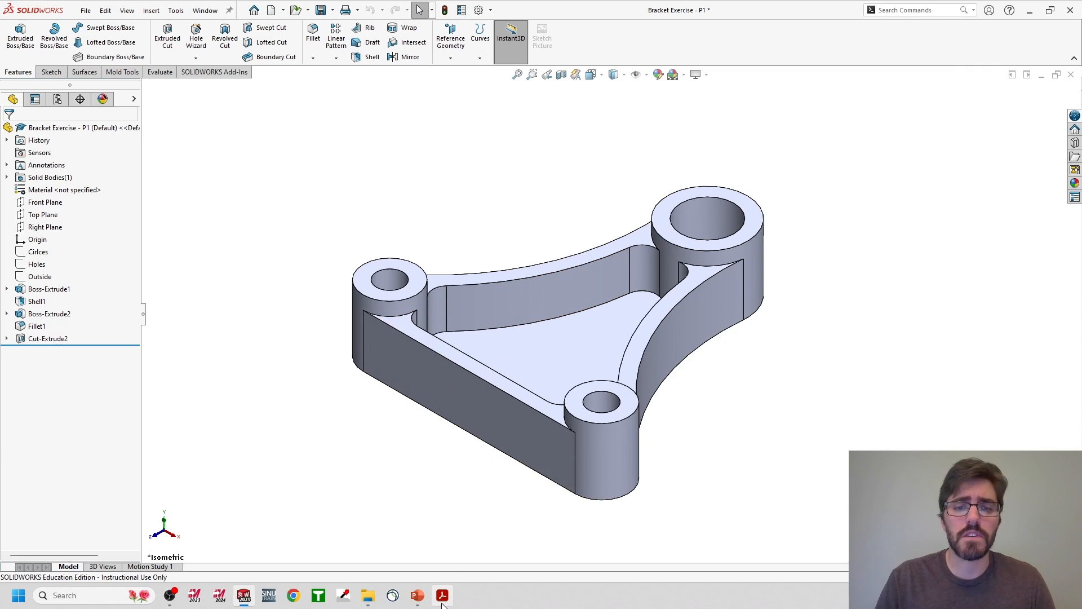
Switch to Acrobat, compare the Bracket Exercise P1, P2 and P3 drawings, and return to the bracket part in SOLIDWORKS.
{"action": "mouse_move", "coordinate": [443, 604]}
{"action": "left_click", "coordinate": [372, 555]}
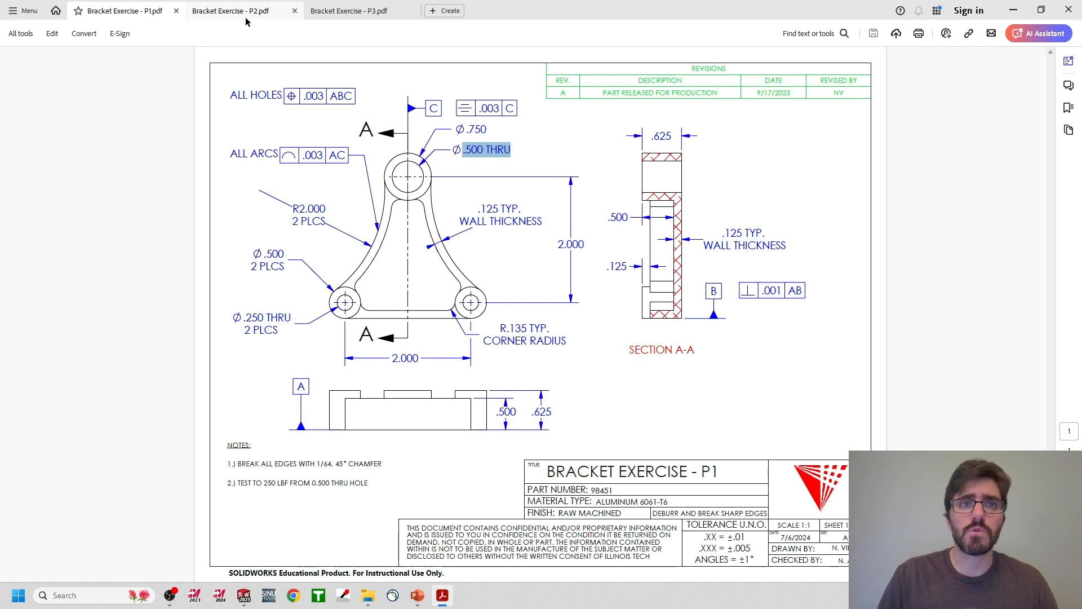
{"action": "left_click", "coordinate": [246, 17]}
{"action": "left_click", "coordinate": [340, 17]}
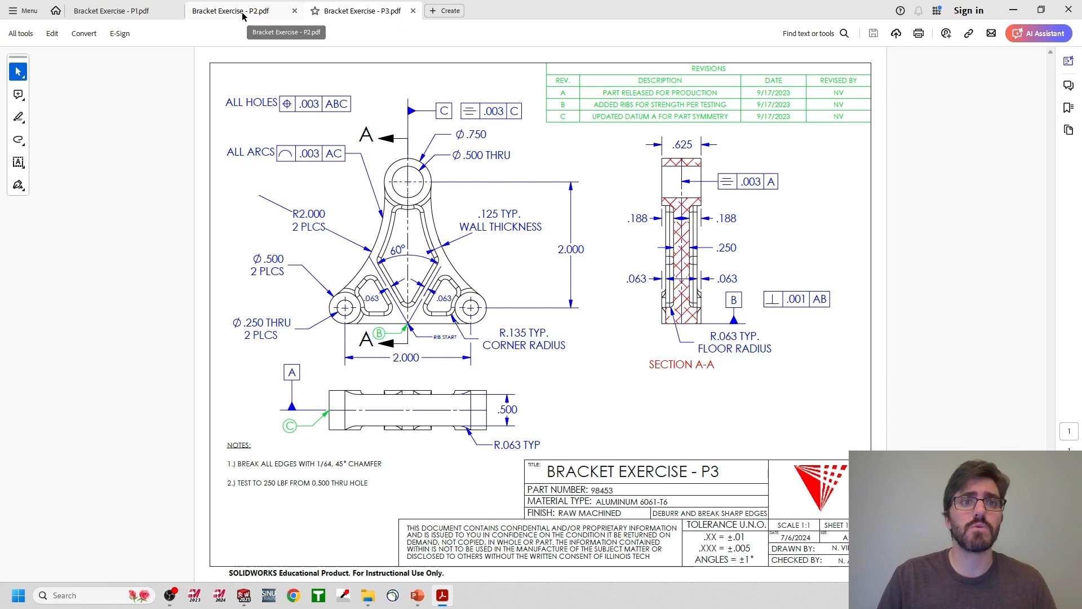
{"action": "left_click", "coordinate": [148, 16]}
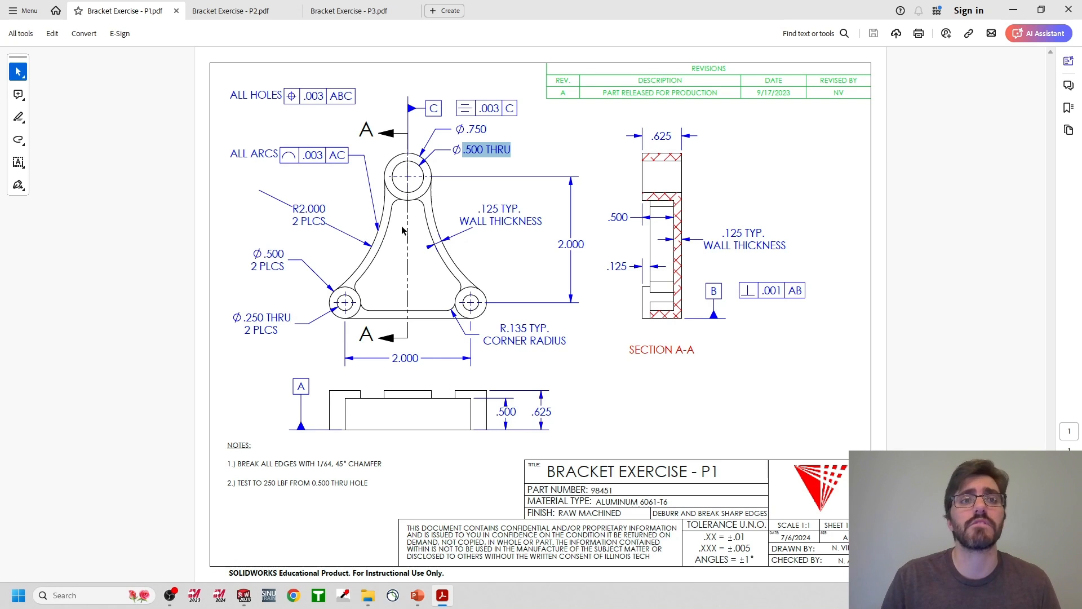
{"action": "left_click", "coordinate": [239, 12]}
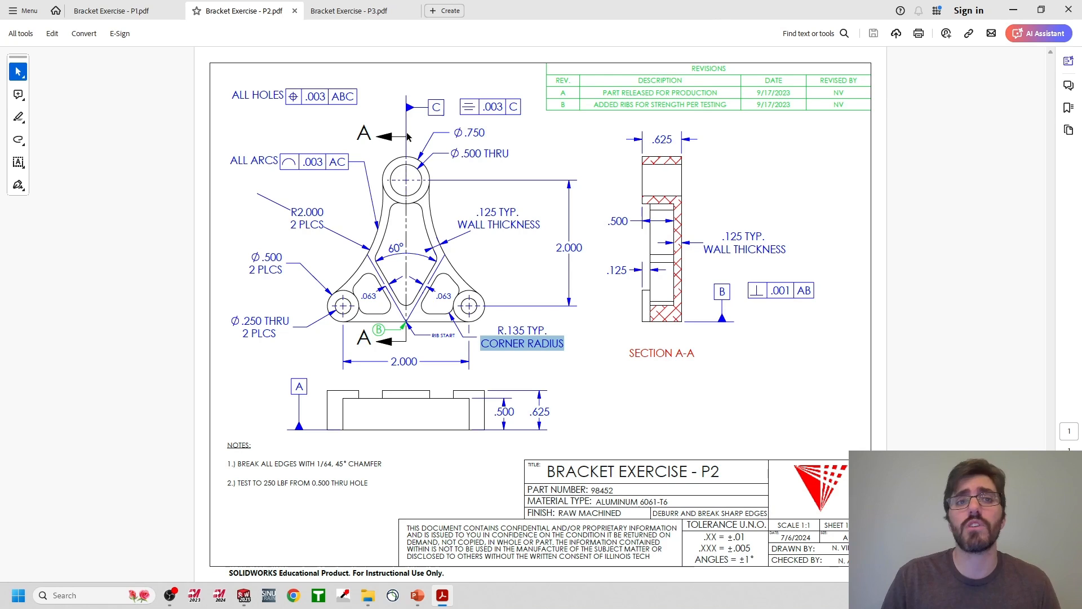
{"action": "left_click", "coordinate": [355, 12]}
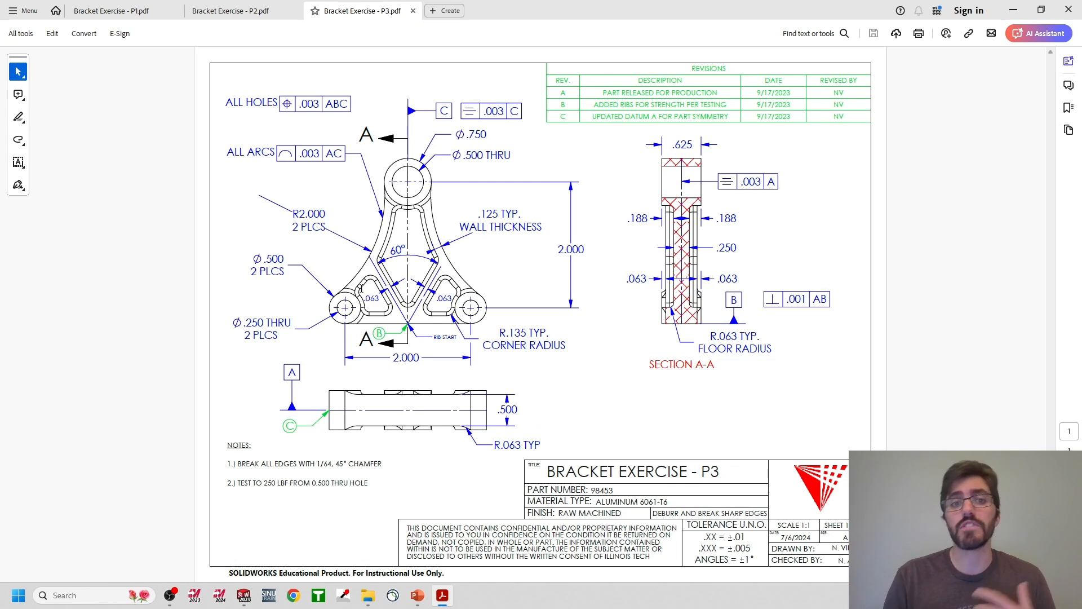
{"action": "left_click", "coordinate": [1011, 12]}
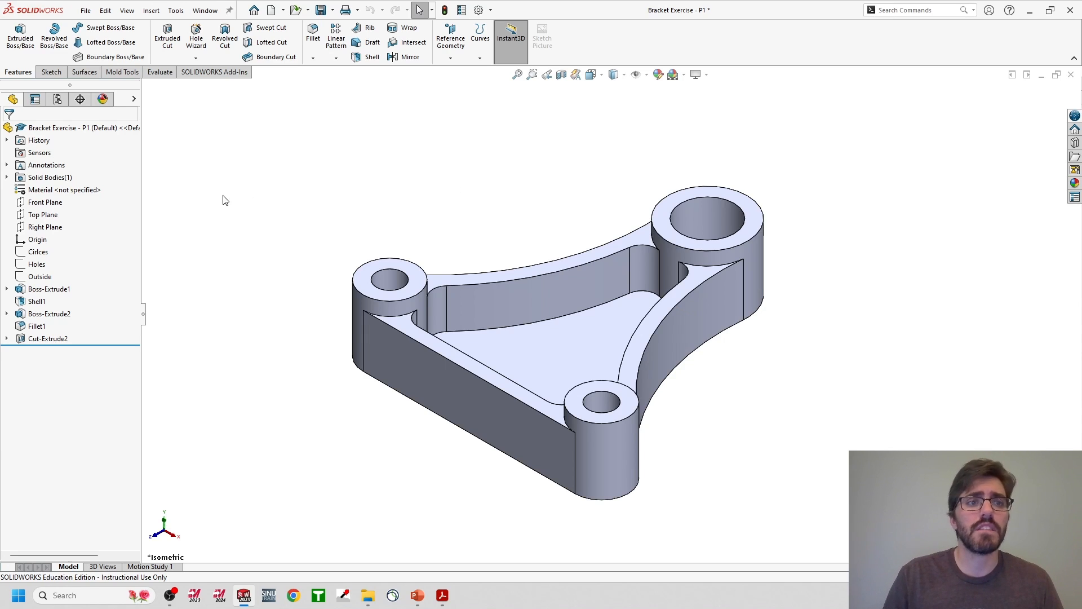
Open the material editor for the bracket part and browse the Aluminium Alloys category of the SOLIDWORKS Materials library.
{"action": "right_click", "coordinate": [48, 194]}
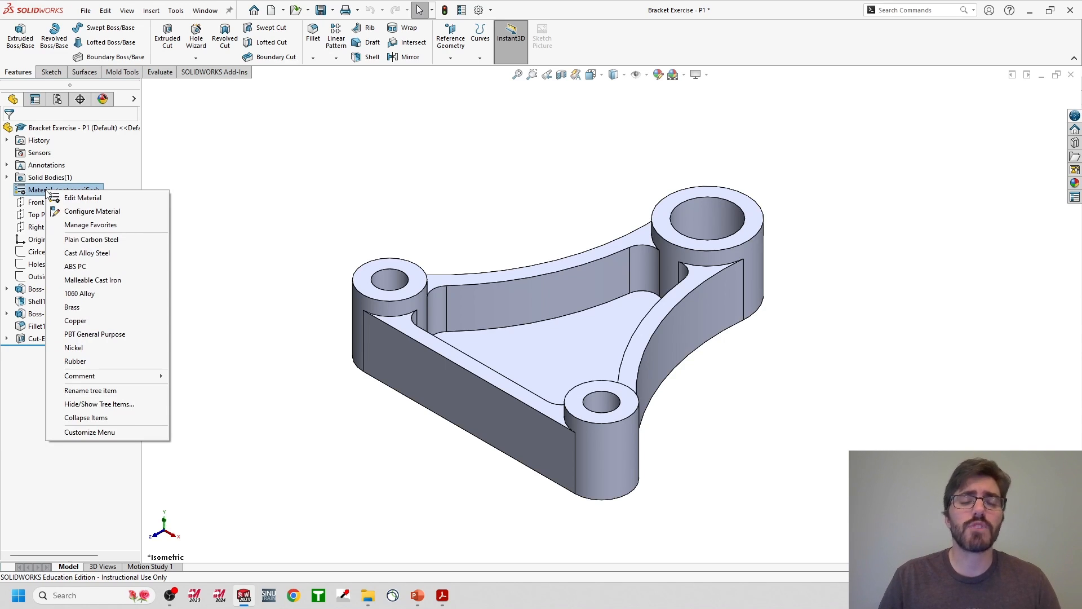
{"action": "left_click", "coordinate": [83, 198]}
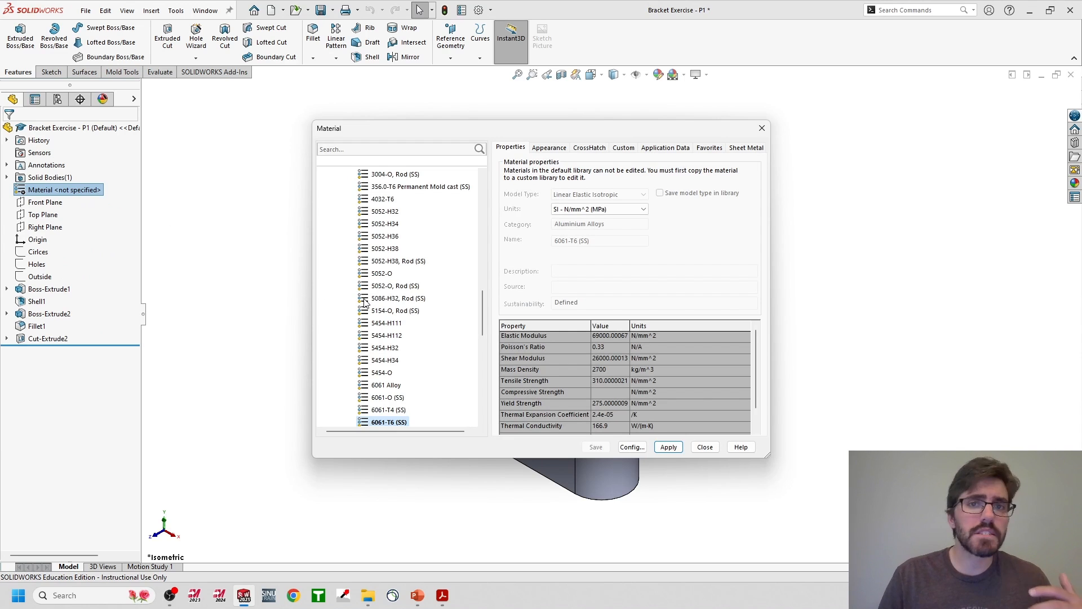
{"action": "scroll", "coordinate": [364, 302], "scroll_direction": "up", "scroll_amount": 15}
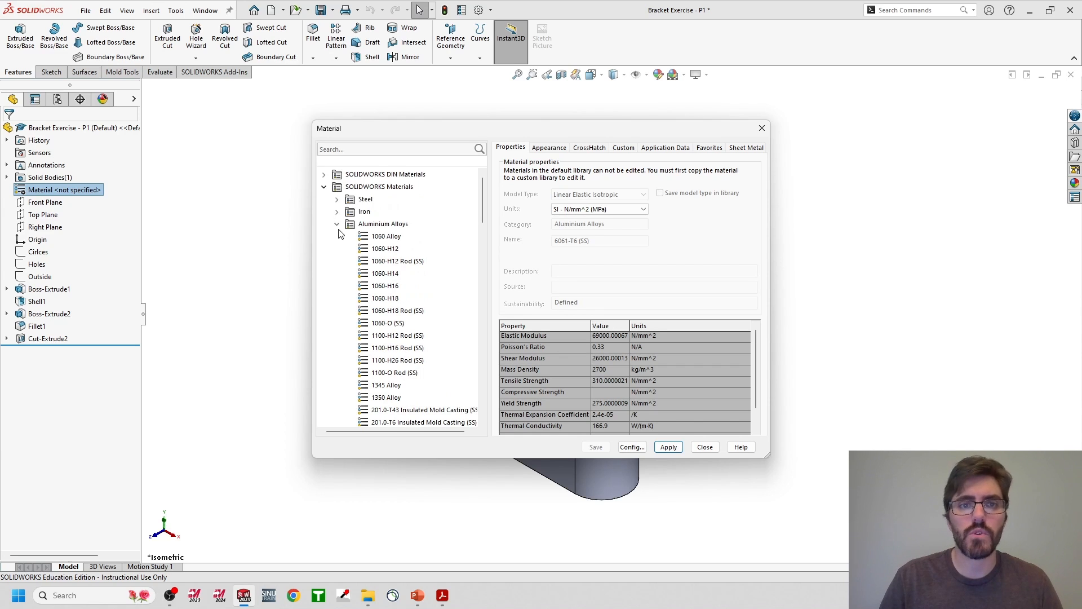
{"action": "left_click", "coordinate": [337, 224]}
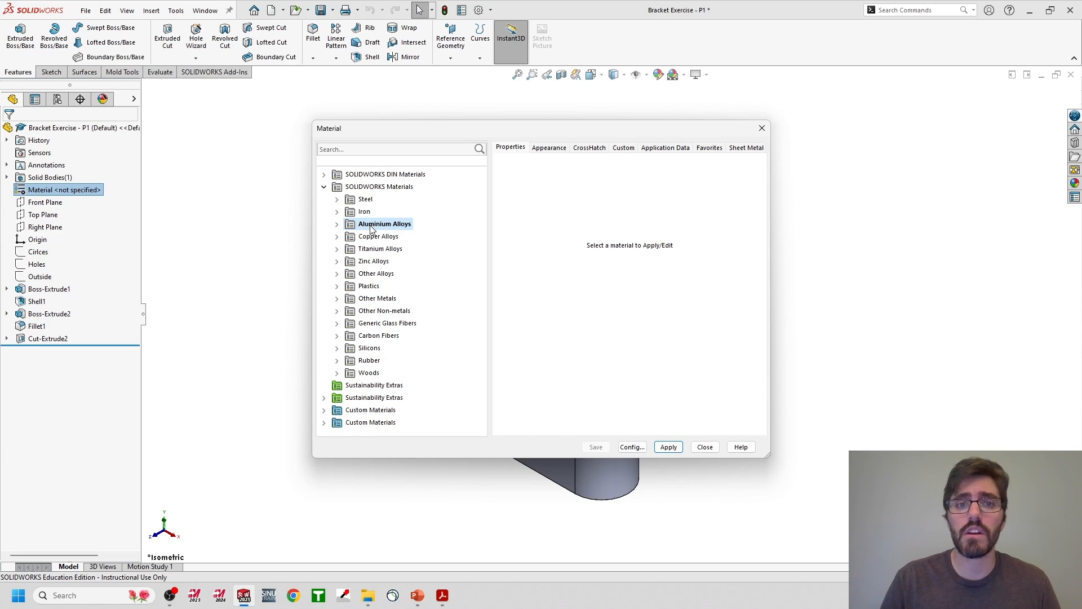
{"action": "left_click", "coordinate": [337, 225]}
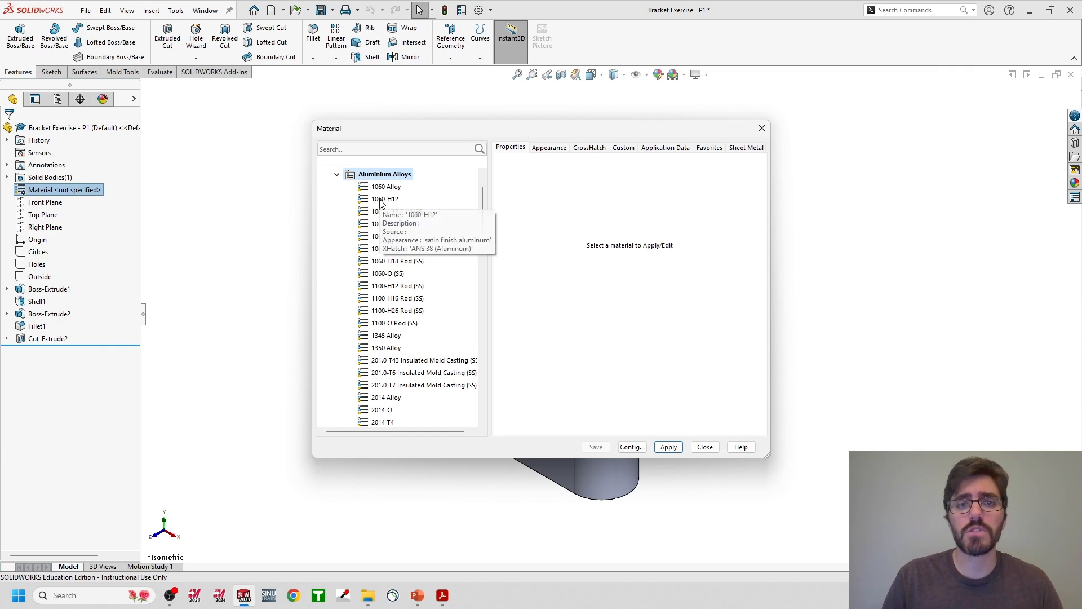
{"action": "scroll", "coordinate": [383, 207], "scroll_direction": "down", "scroll_amount": 5}
{"action": "scroll", "coordinate": [381, 204], "scroll_direction": "down", "scroll_amount": 20}
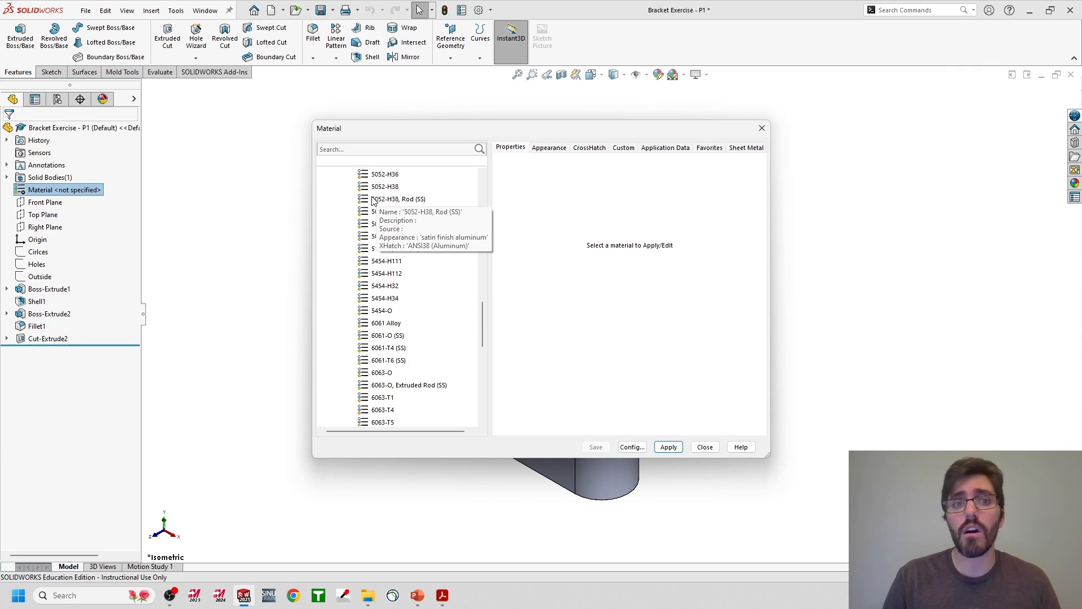
Search the material library for 356 and for acr.
{"action": "left_click", "coordinate": [347, 149]}
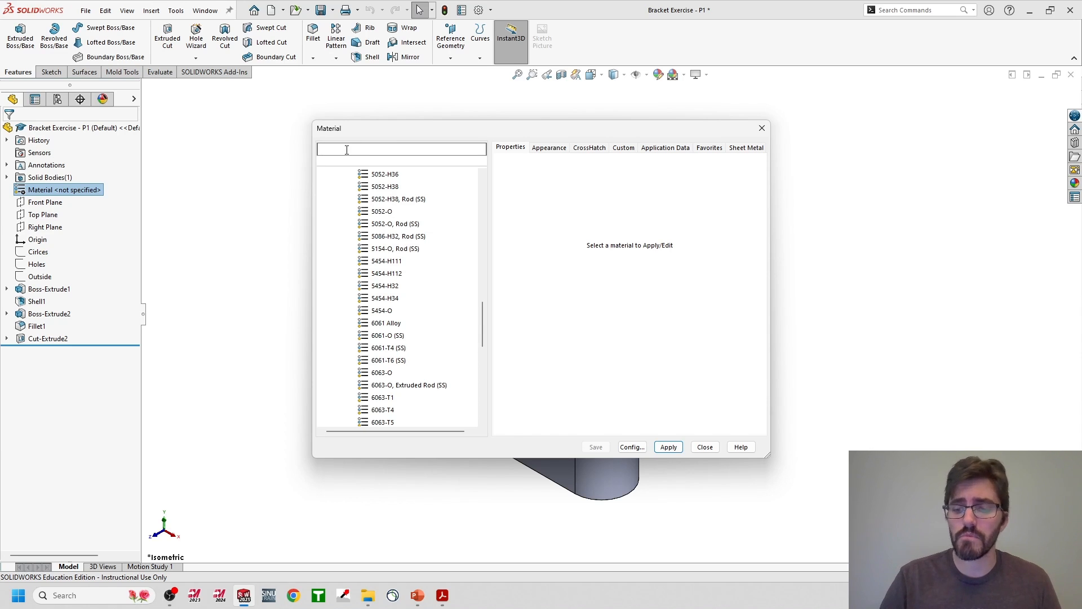
{"action": "type", "text": "356"}
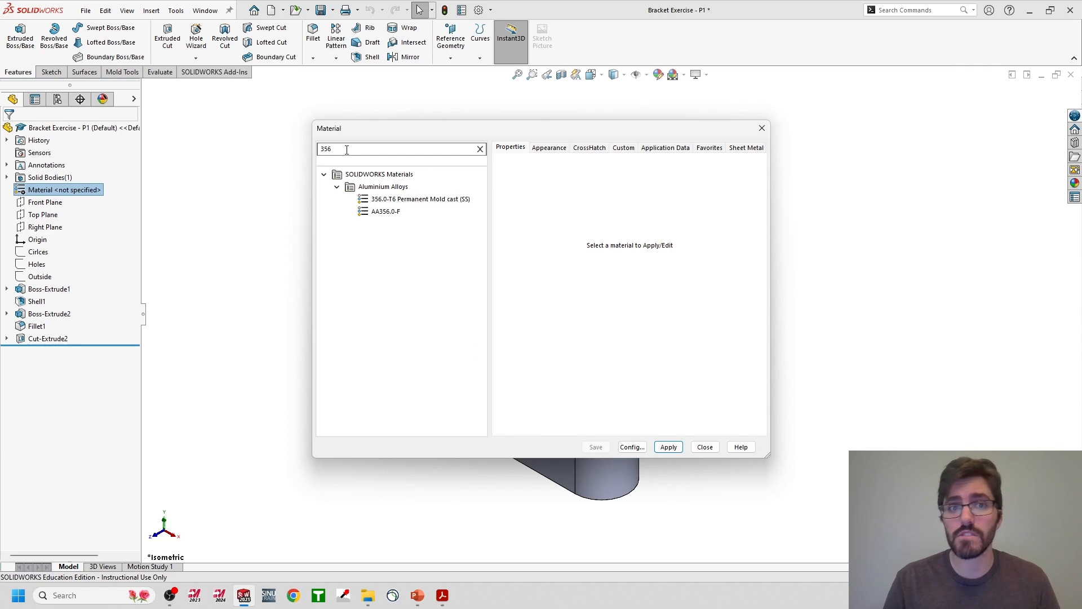
{"action": "double_click", "coordinate": [328, 150]}
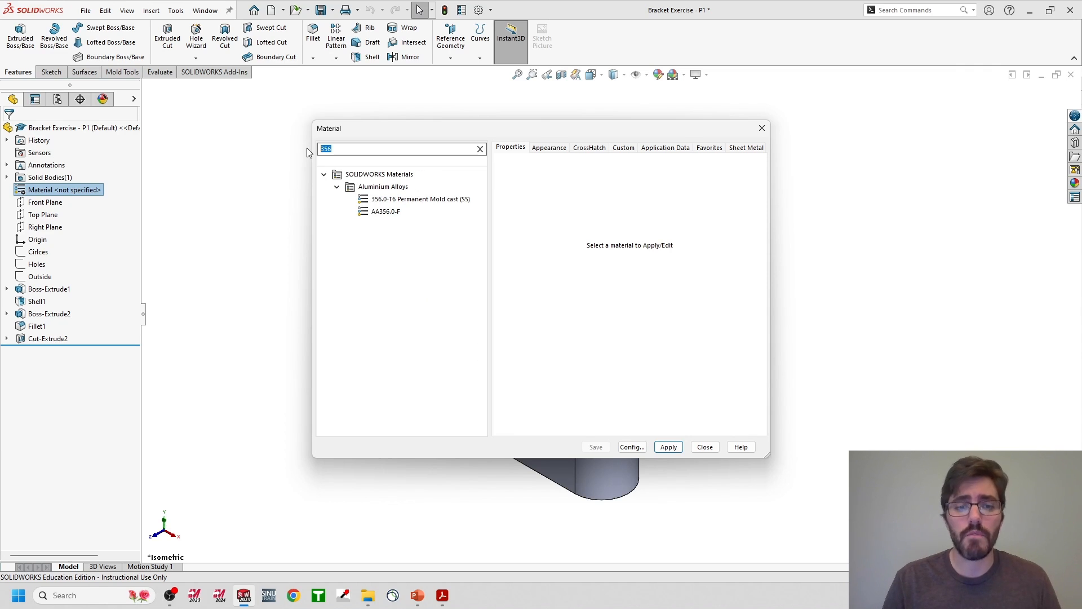
{"action": "type", "text": "ac"}
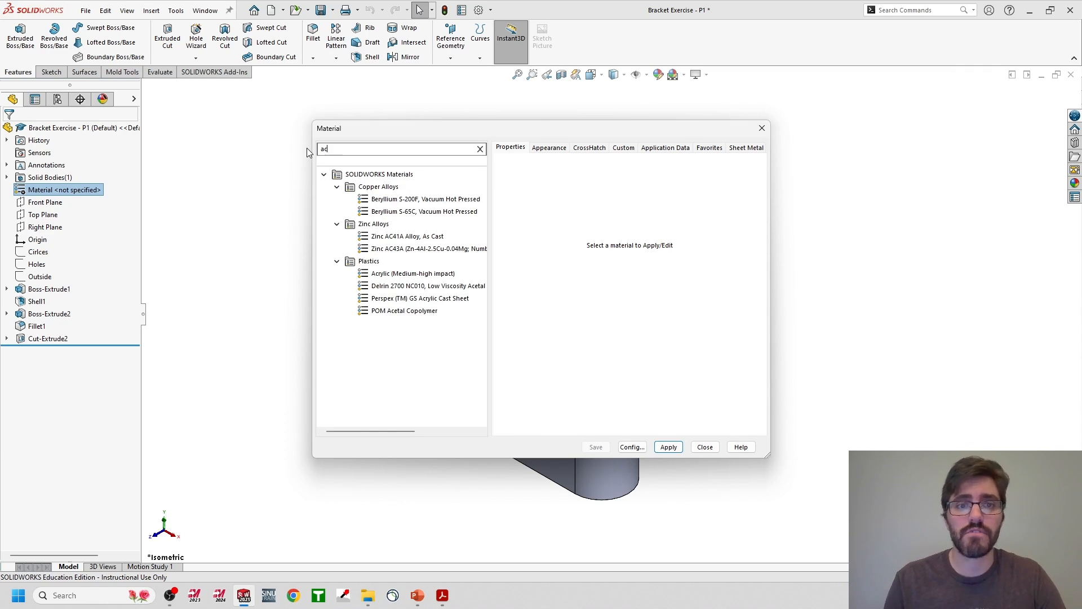
{"action": "type", "text": "r"}
Search the material library for 6061 and select the 6061-T6 (SS) aluminium alloy.
{"action": "double_click", "coordinate": [326, 148]}
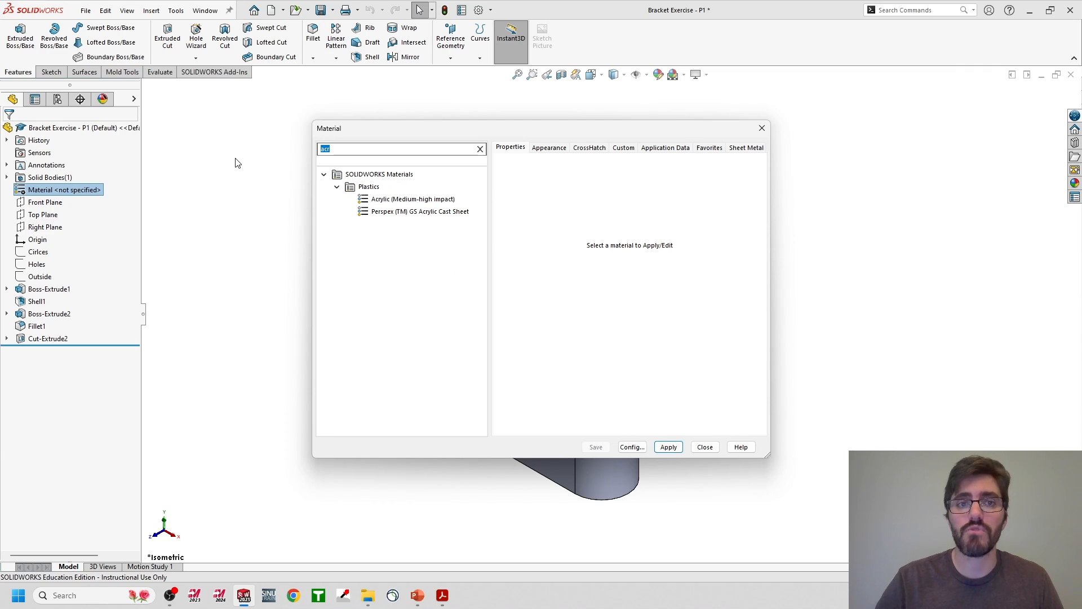
{"action": "type", "text": "6061"}
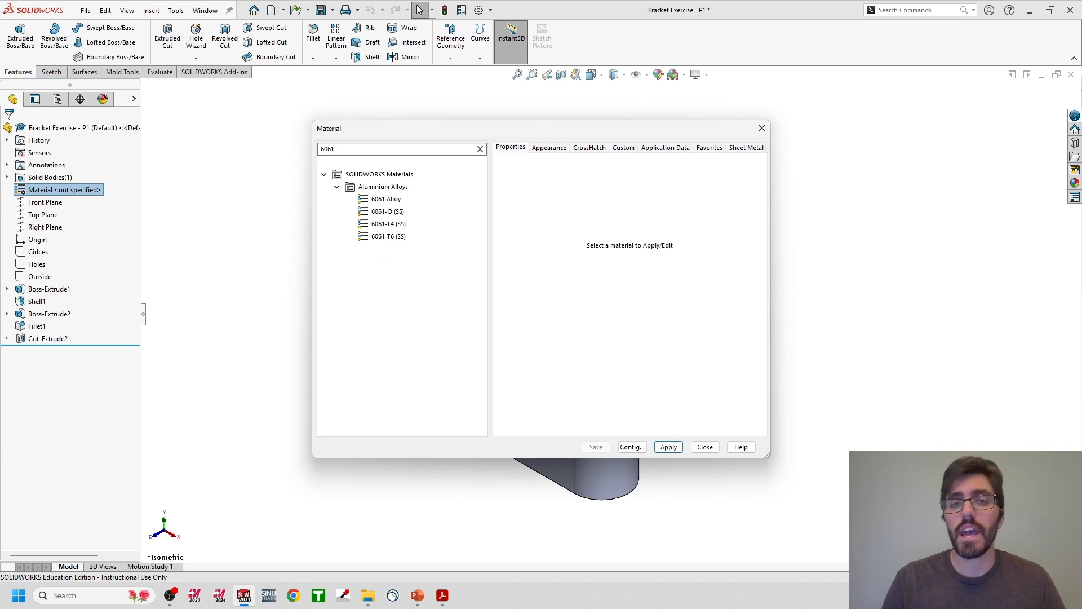
{"action": "left_click", "coordinate": [380, 240]}
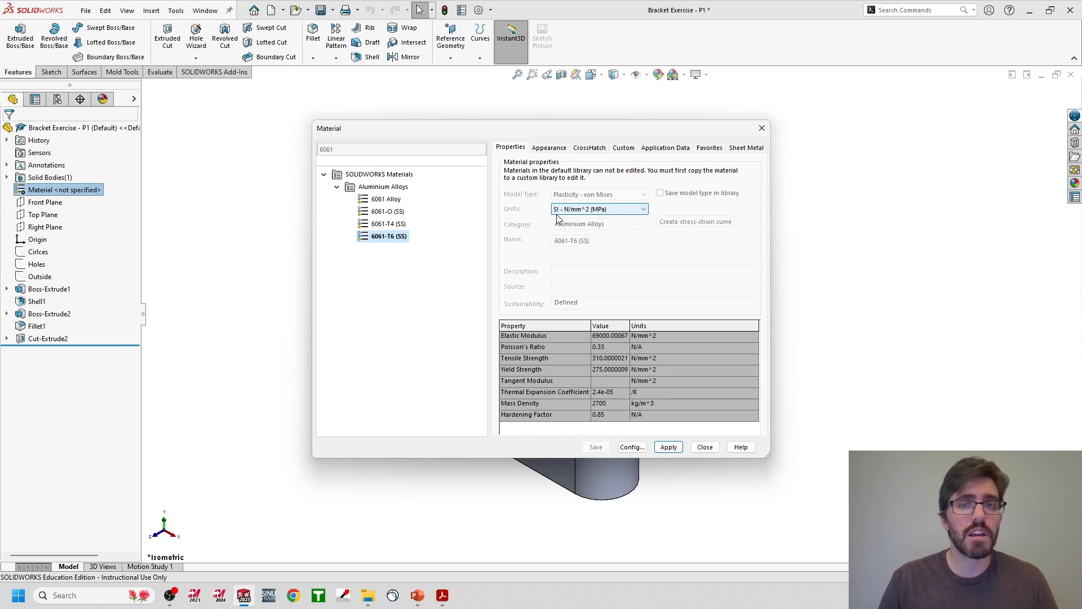
View the 6061-T6 (SS) properties in SI (Pa) and English (IPS) units, ending on SI - N/mm^2 (MPa).
{"action": "left_click", "coordinate": [573, 212]}
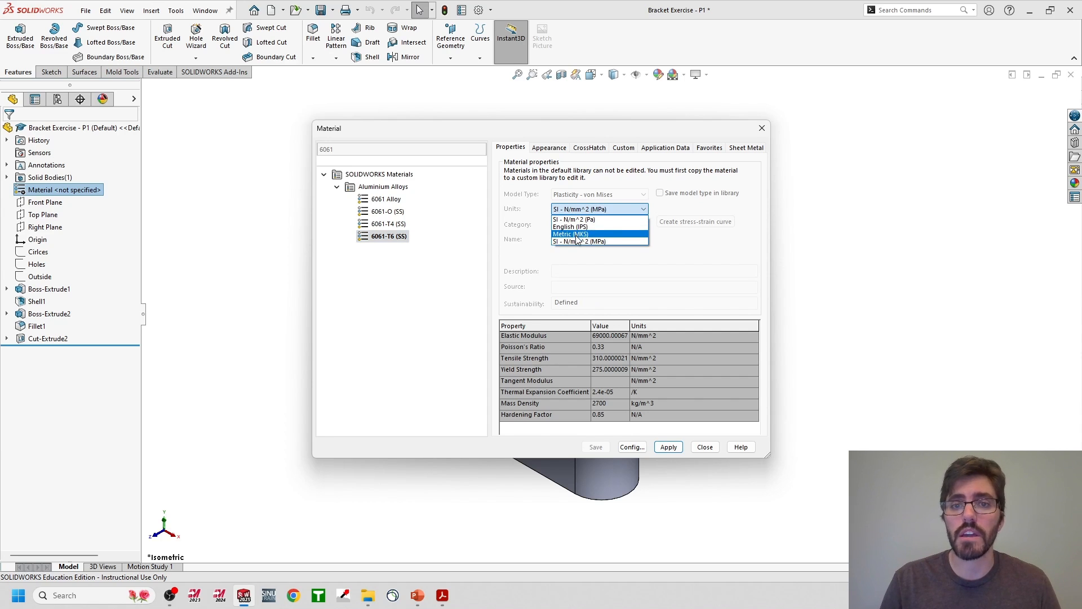
{"action": "left_click", "coordinate": [587, 220]}
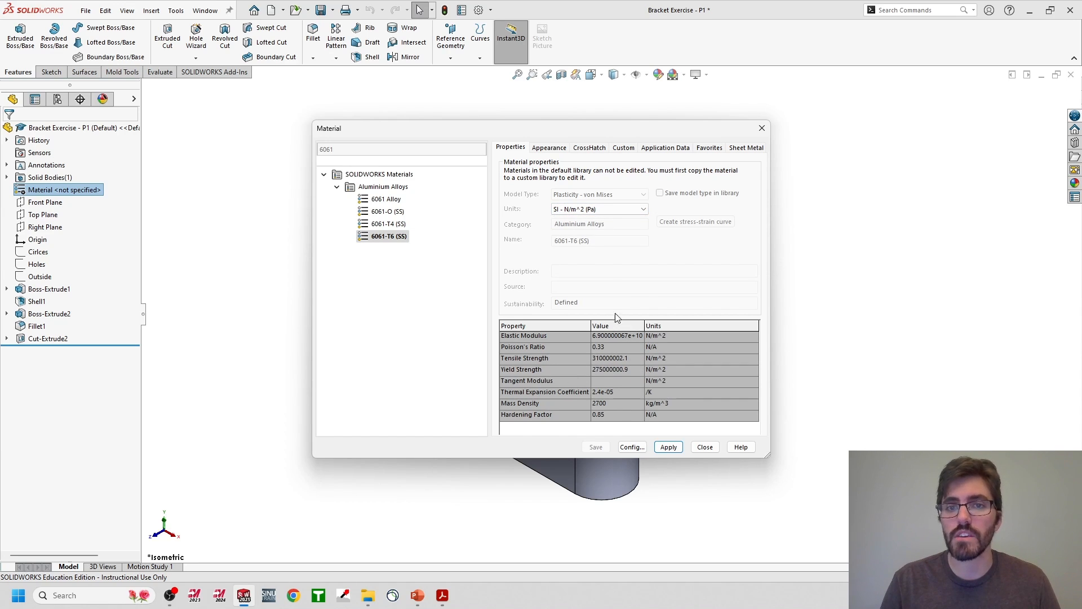
{"action": "left_click", "coordinate": [623, 208]}
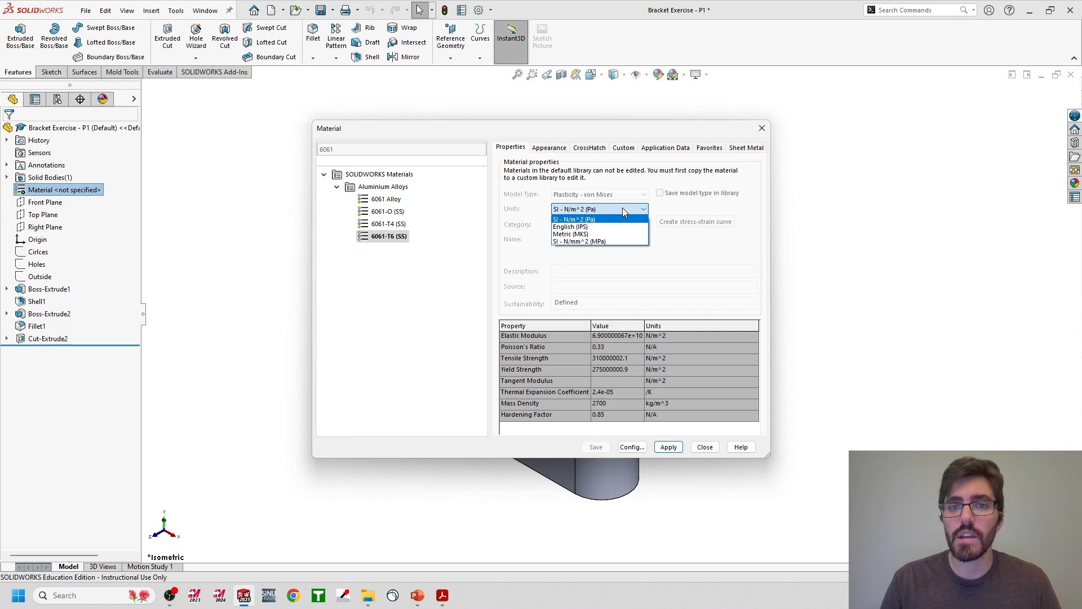
{"action": "left_click", "coordinate": [580, 227]}
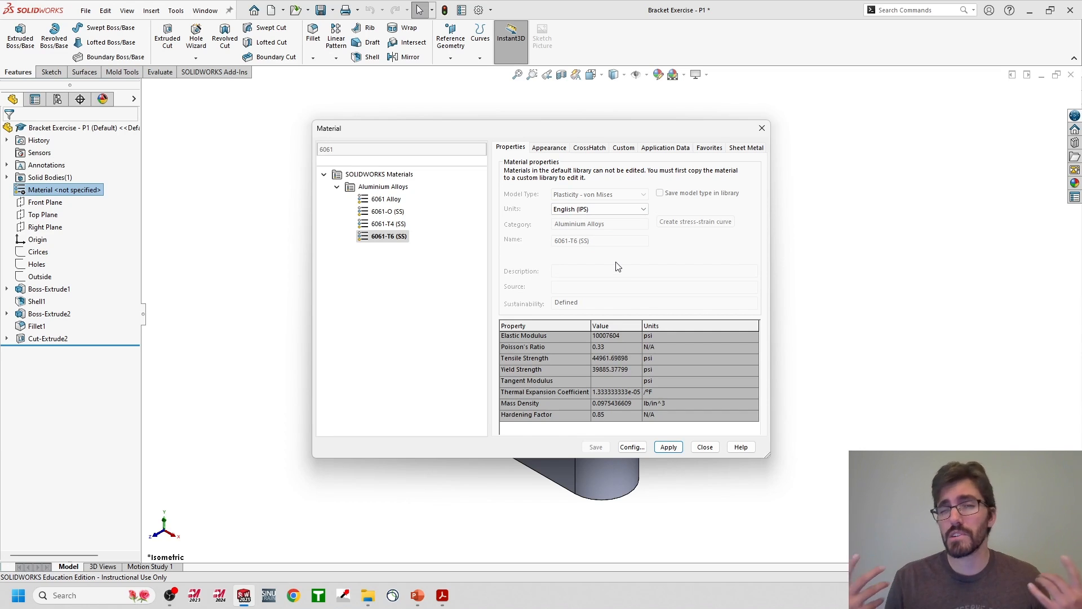
{"action": "left_click", "coordinate": [619, 211]}
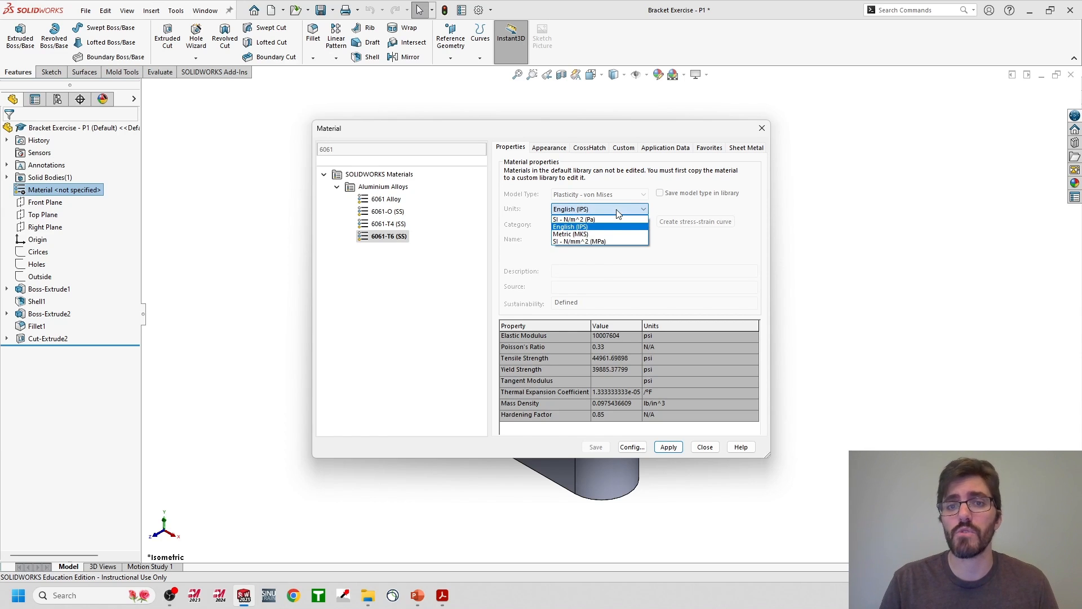
{"action": "left_click", "coordinate": [584, 242]}
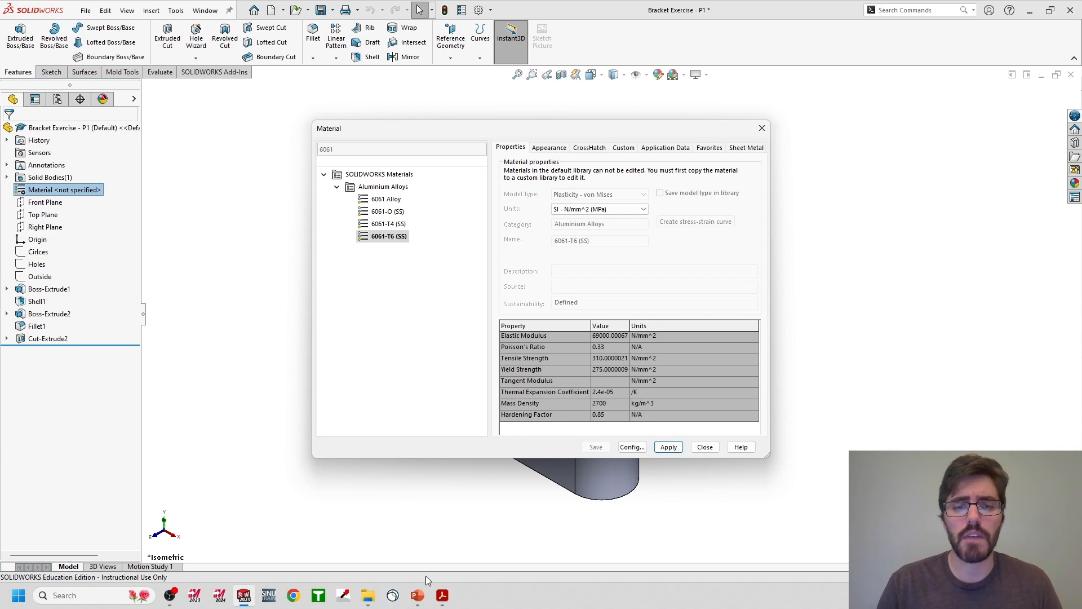
Switch to the Materials and Metallurgy presentation in PowerPoint to examine the Stress-Strain Curves slide.
{"action": "mouse_move", "coordinate": [418, 595]}
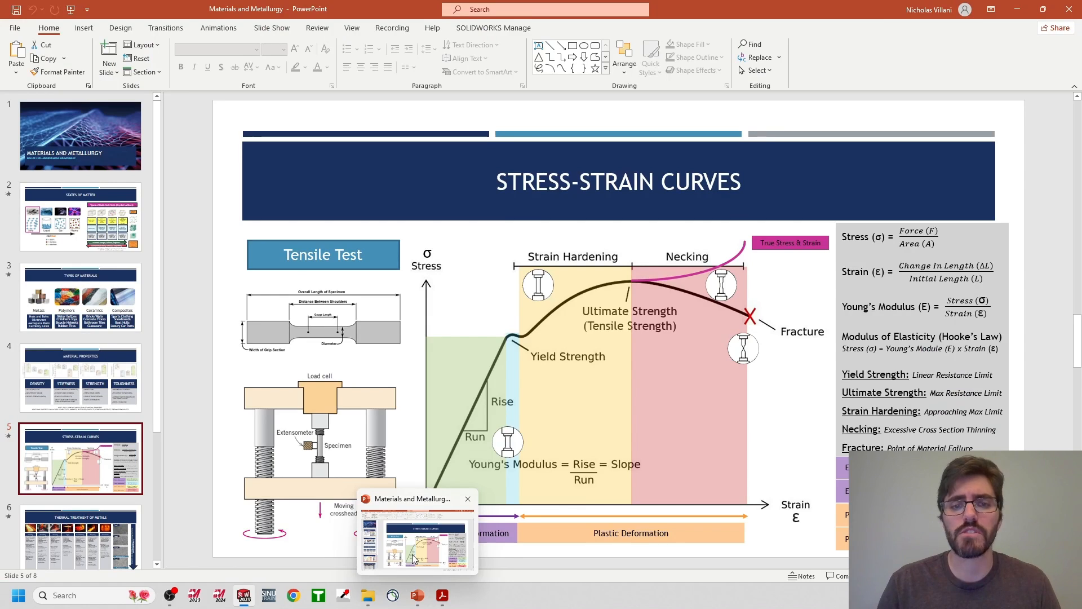
{"action": "left_click", "coordinate": [412, 555]}
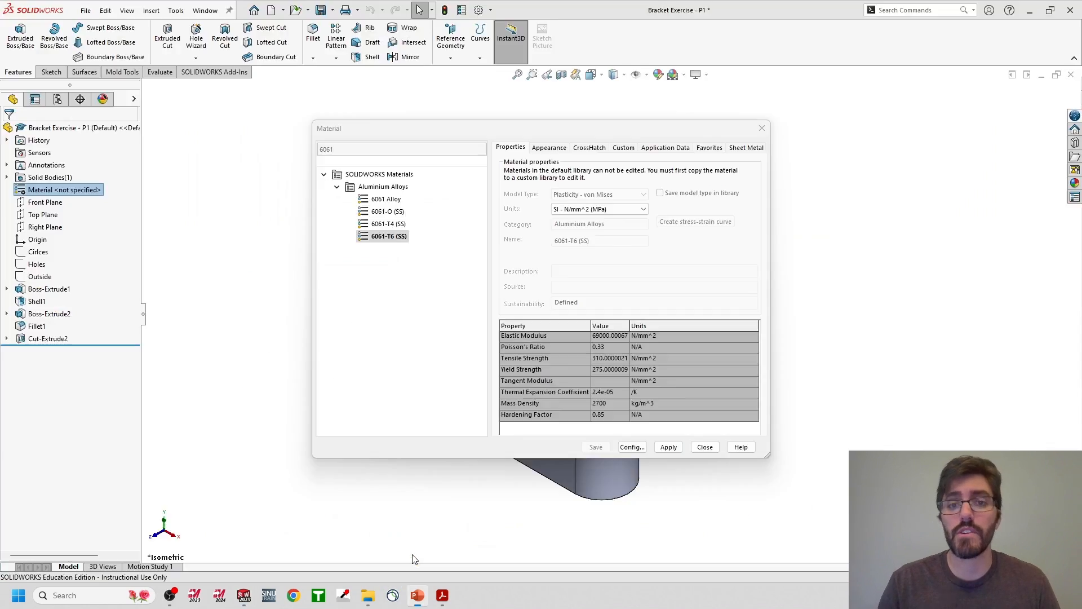
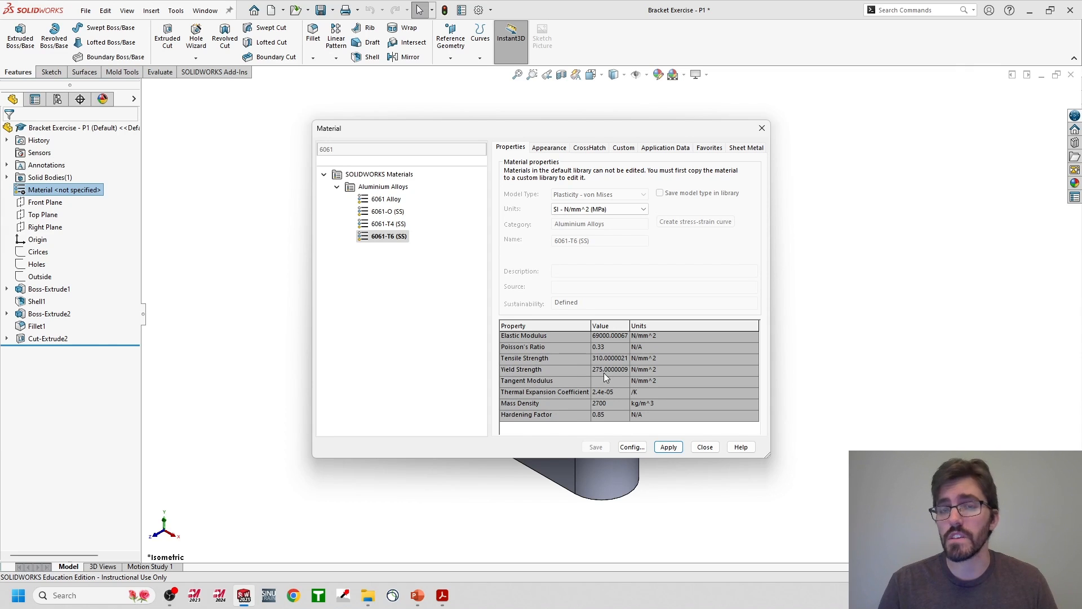
Apply the 6061-T6 (SS) material to the bracket part and close the material editor.
{"action": "left_click_drag", "start_coordinate": [585, 130], "coordinate": [889, 110]}
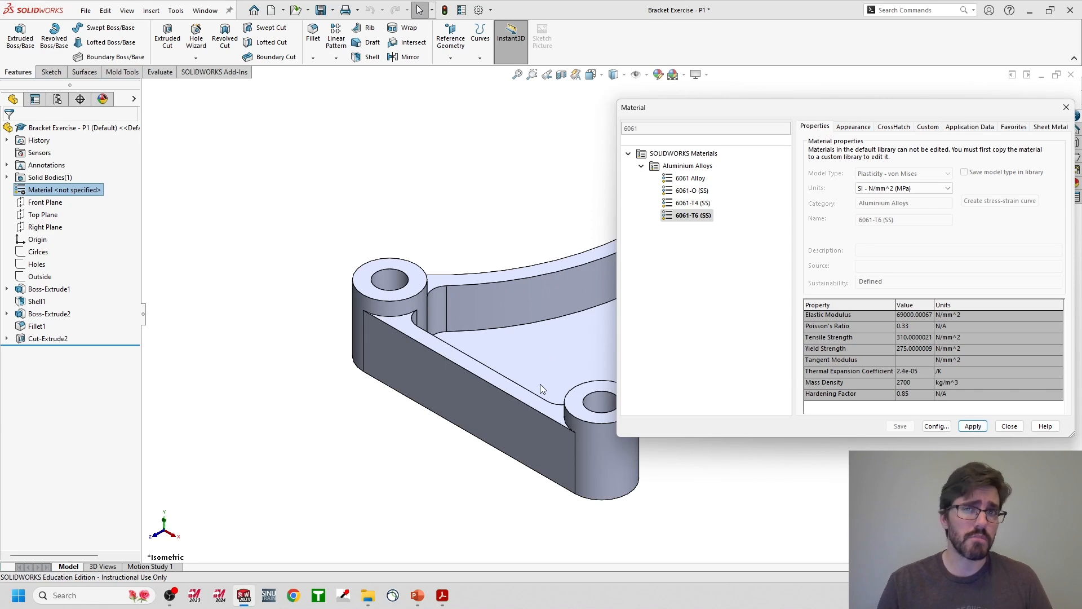
{"action": "left_click", "coordinate": [972, 427]}
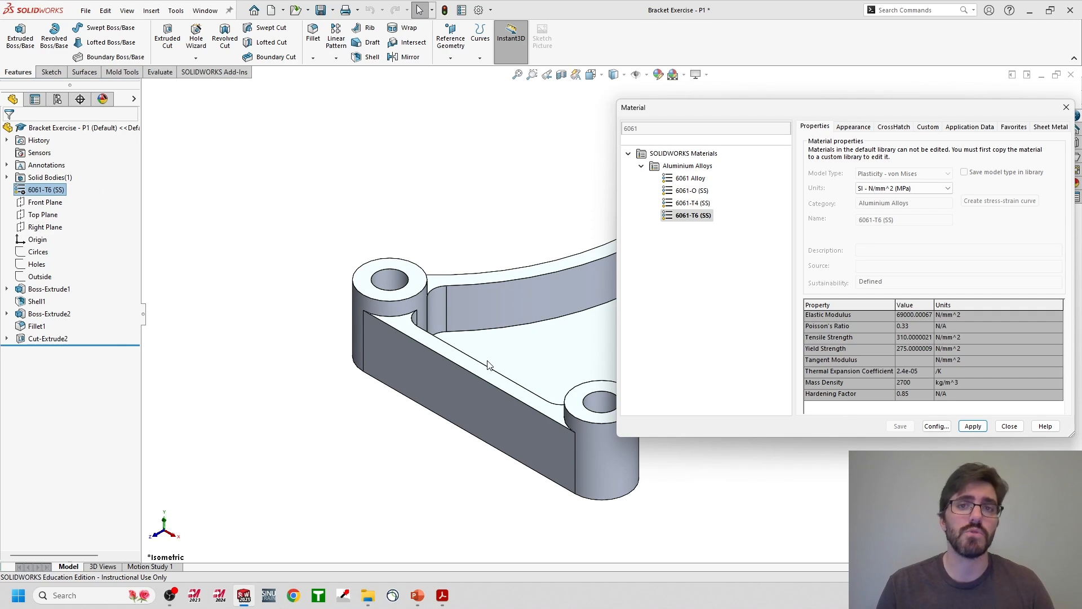
{"action": "left_click_drag", "start_coordinate": [787, 109], "coordinate": [509, 104]}
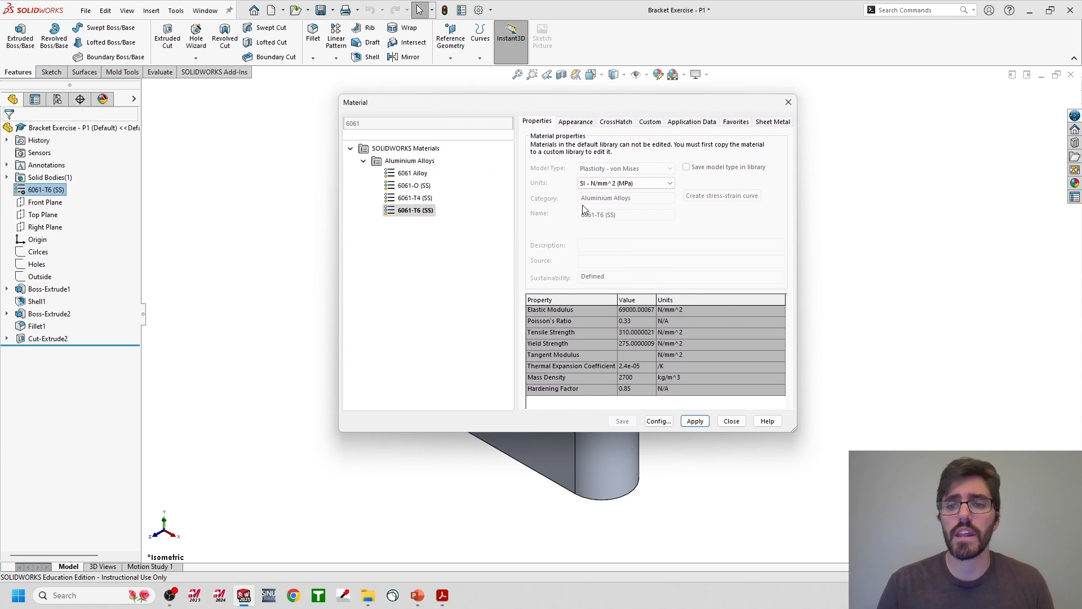
{"action": "left_click", "coordinate": [732, 421]}
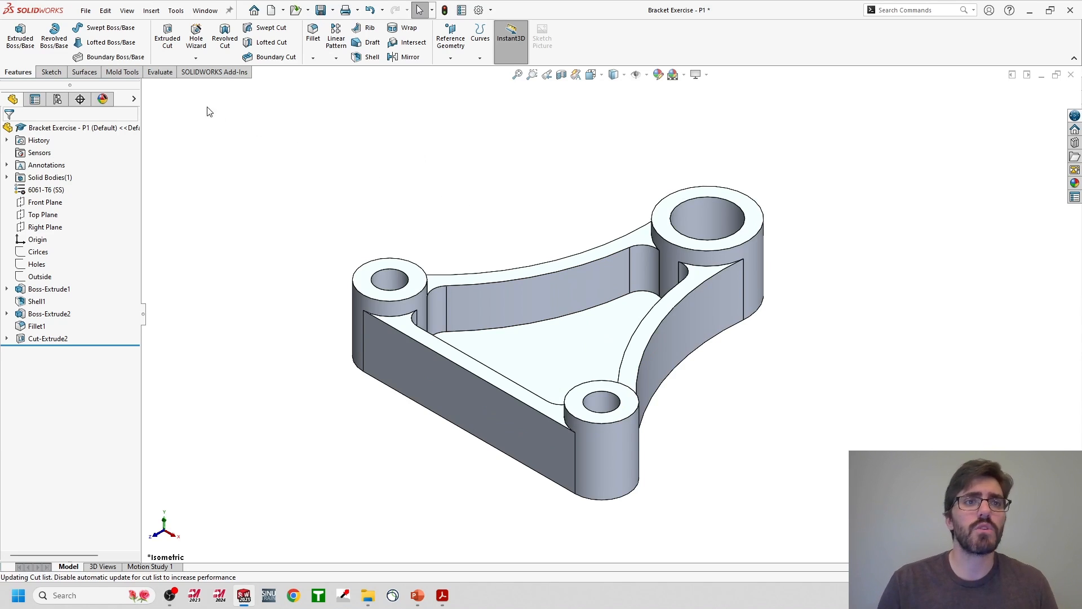
Evaluate the mass properties of the bracket and highlight the mass line in the report.
{"action": "left_click", "coordinate": [163, 74]}
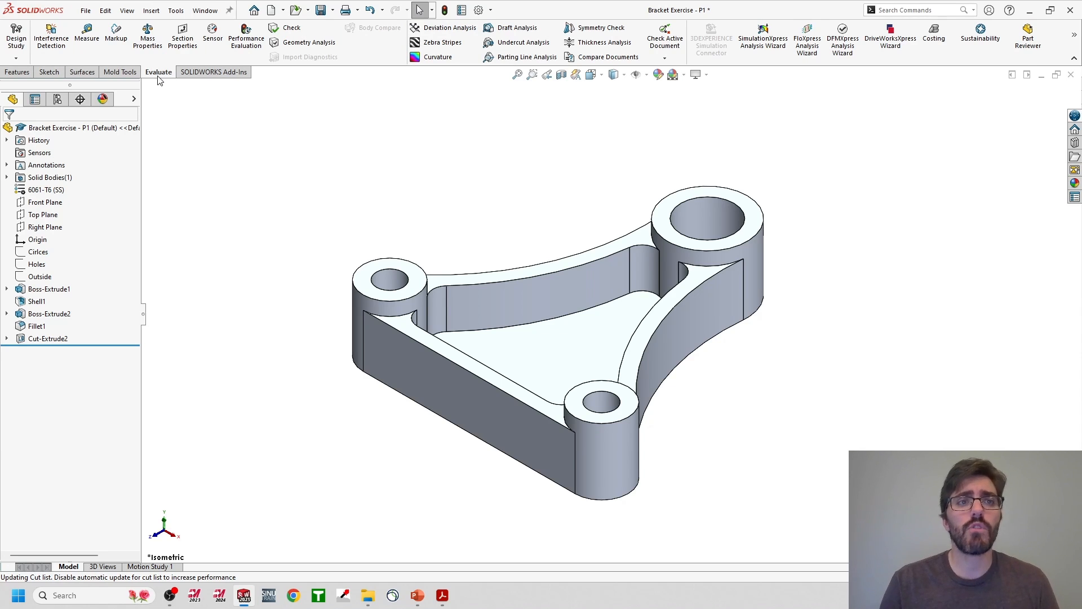
{"action": "left_click", "coordinate": [147, 38]}
{"action": "left_click_drag", "start_coordinate": [117, 7], "coordinate": [384, 76]}
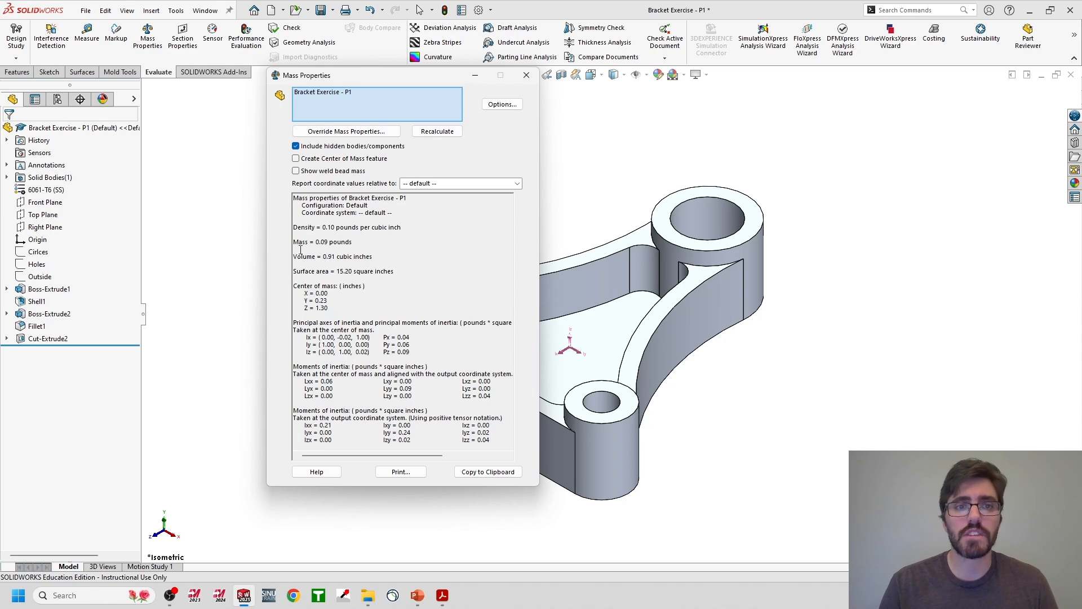
{"action": "left_click_drag", "start_coordinate": [294, 242], "coordinate": [354, 240]}
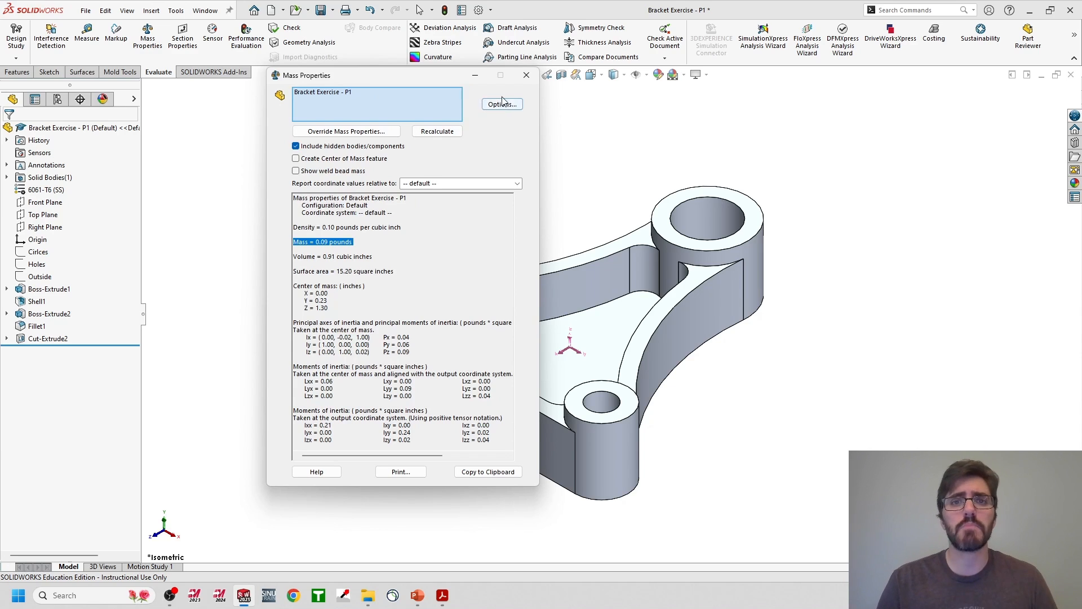
Close the mass report, then search the material library for abs and apply the ABS plastic to the bracket.
{"action": "left_click", "coordinate": [527, 75]}
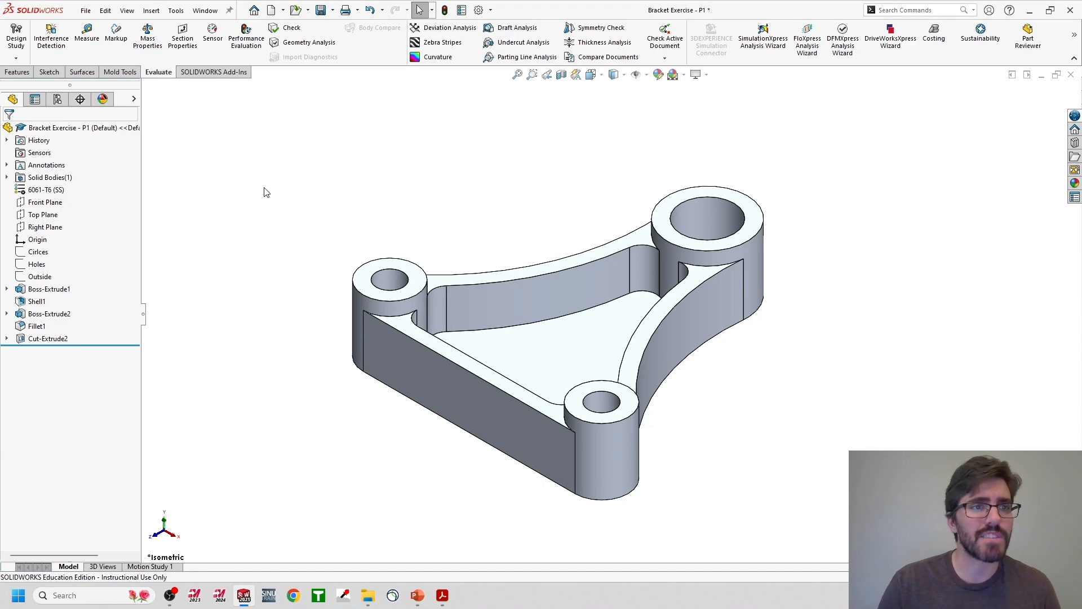
{"action": "right_click", "coordinate": [51, 191]}
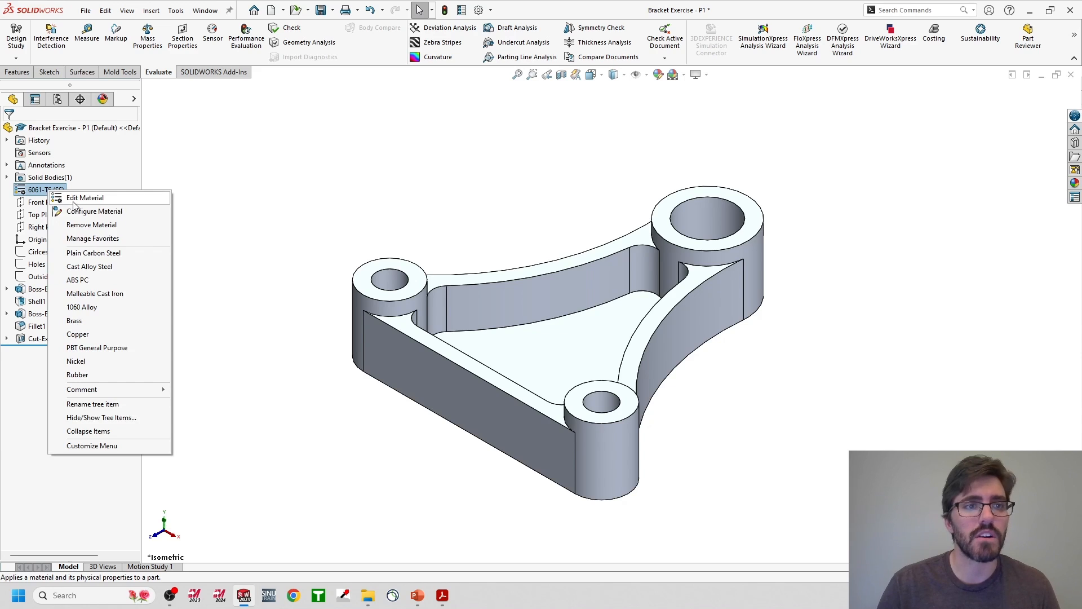
{"action": "left_click", "coordinate": [79, 198]}
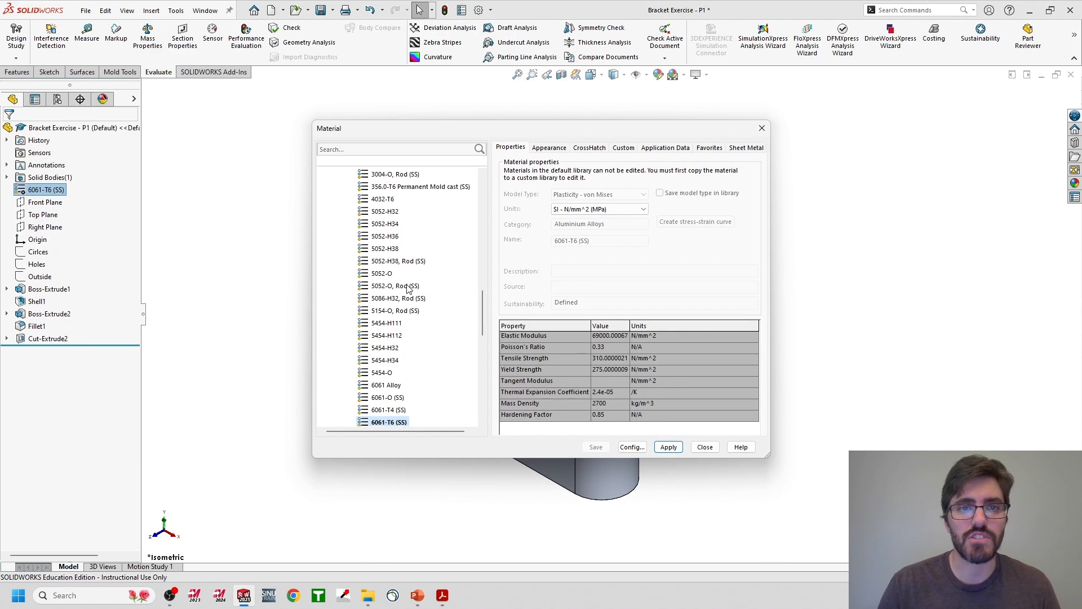
{"action": "left_click_drag", "start_coordinate": [480, 306], "coordinate": [481, 238]}
{"action": "left_click", "coordinate": [365, 150]}
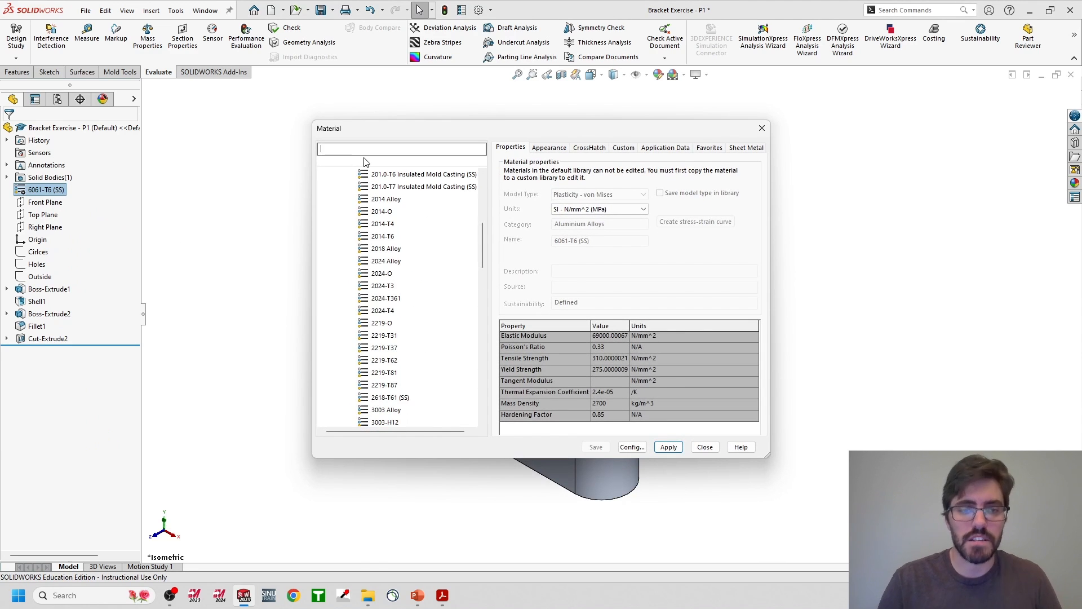
{"action": "type", "text": "abs"}
{"action": "left_click", "coordinate": [378, 199]}
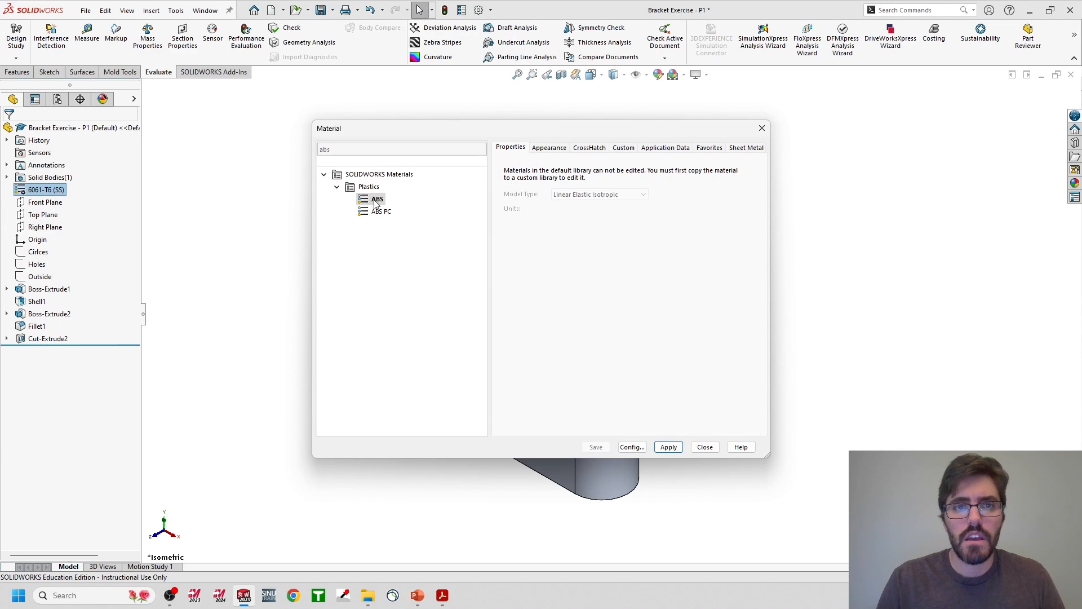
{"action": "left_click", "coordinate": [670, 447]}
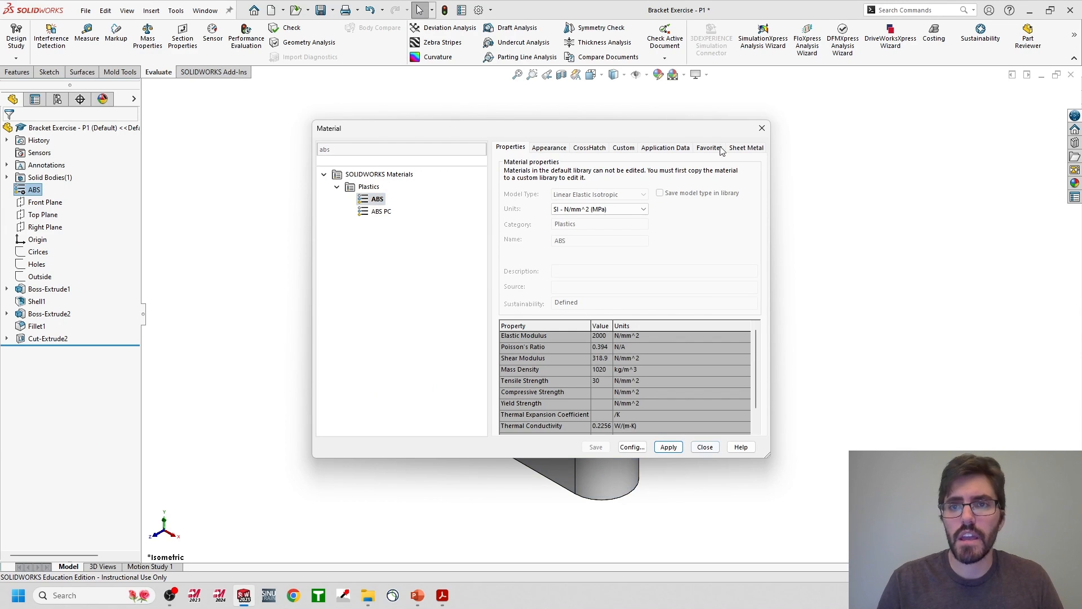
{"action": "left_click", "coordinate": [763, 128]}
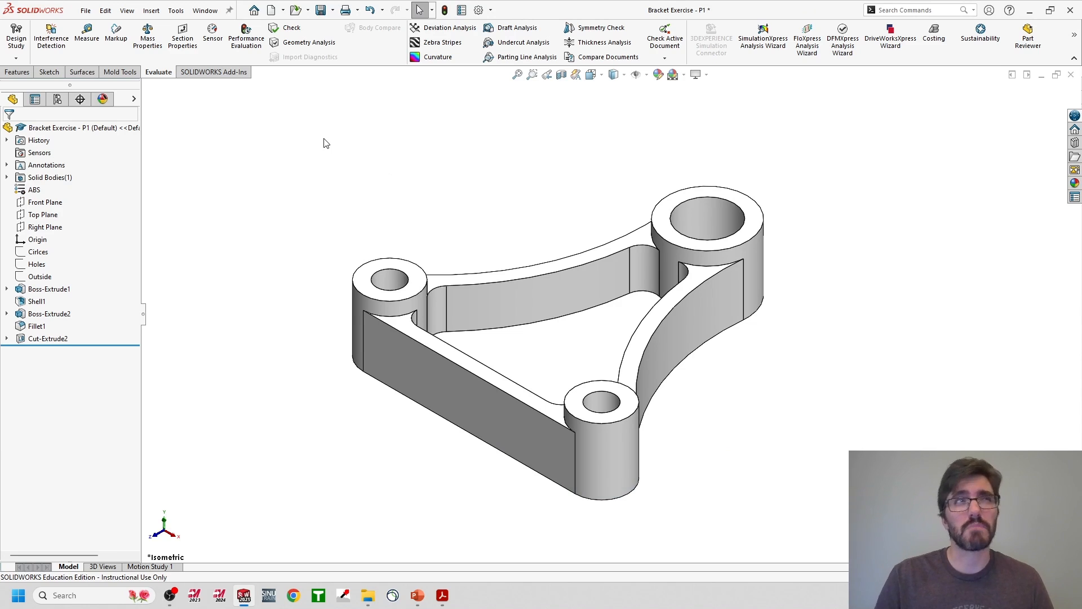
Evaluate the bracket's mass properties with ABS, highlight the mass line, and close the report.
{"action": "left_click", "coordinate": [148, 38]}
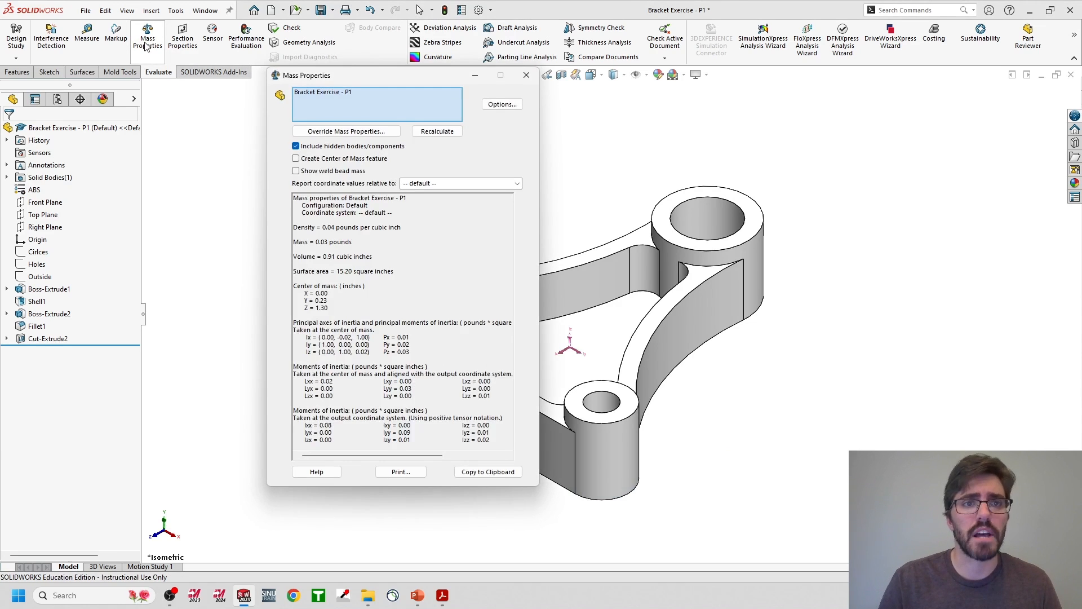
{"action": "left_click_drag", "start_coordinate": [299, 241], "coordinate": [350, 242]}
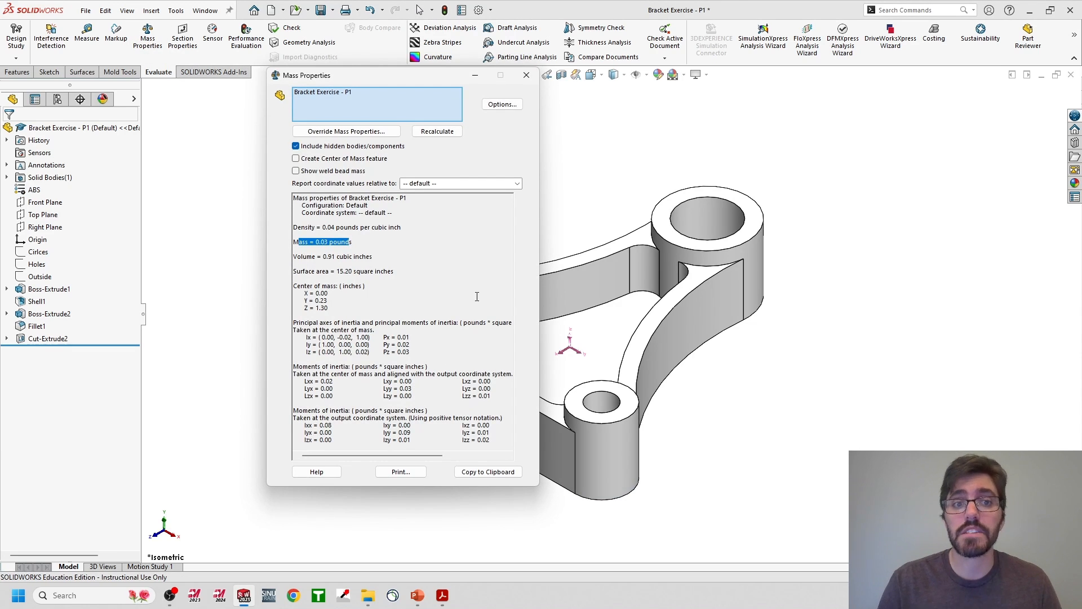
{"action": "left_click", "coordinate": [527, 75]}
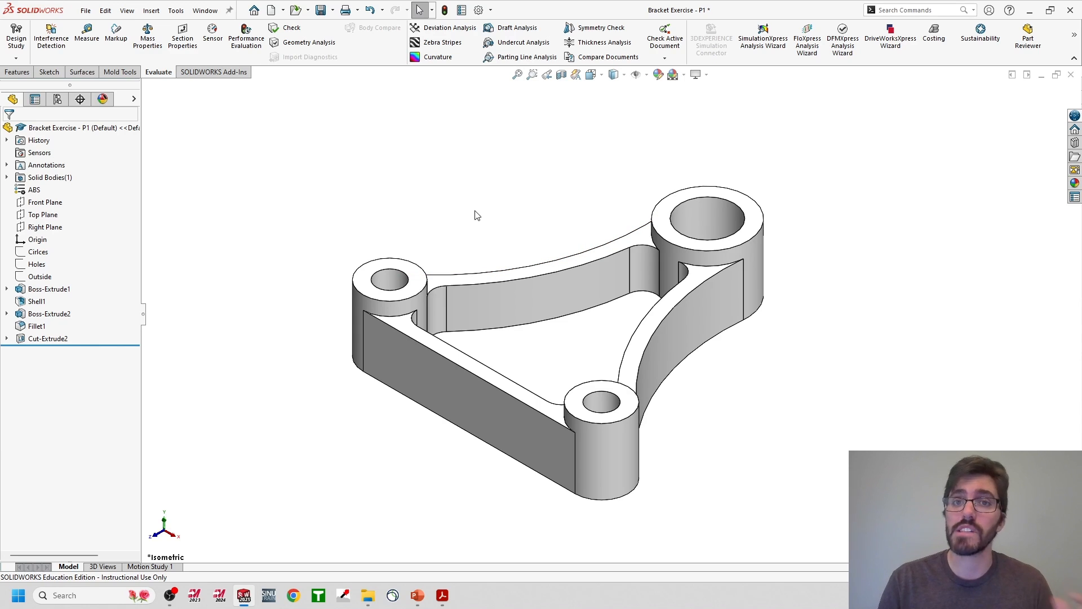
Search the material library for 606, reapply 6061-T6 (SS) to the bracket, and close the material editor.
{"action": "right_click", "coordinate": [33, 190]}
{"action": "left_click", "coordinate": [66, 194]}
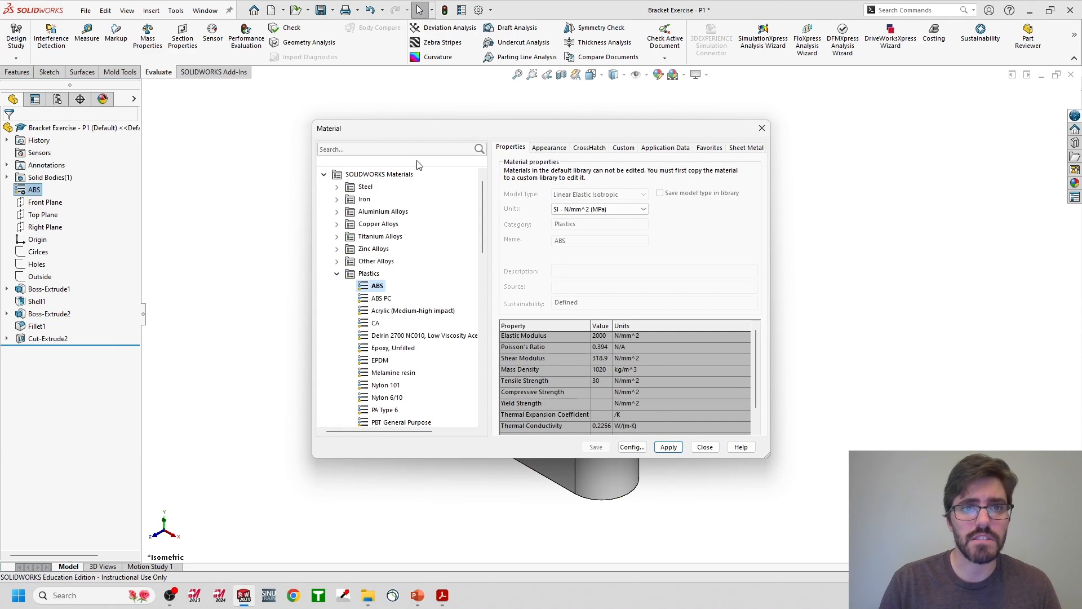
{"action": "left_click", "coordinate": [391, 149]}
{"action": "type", "text": "606"}
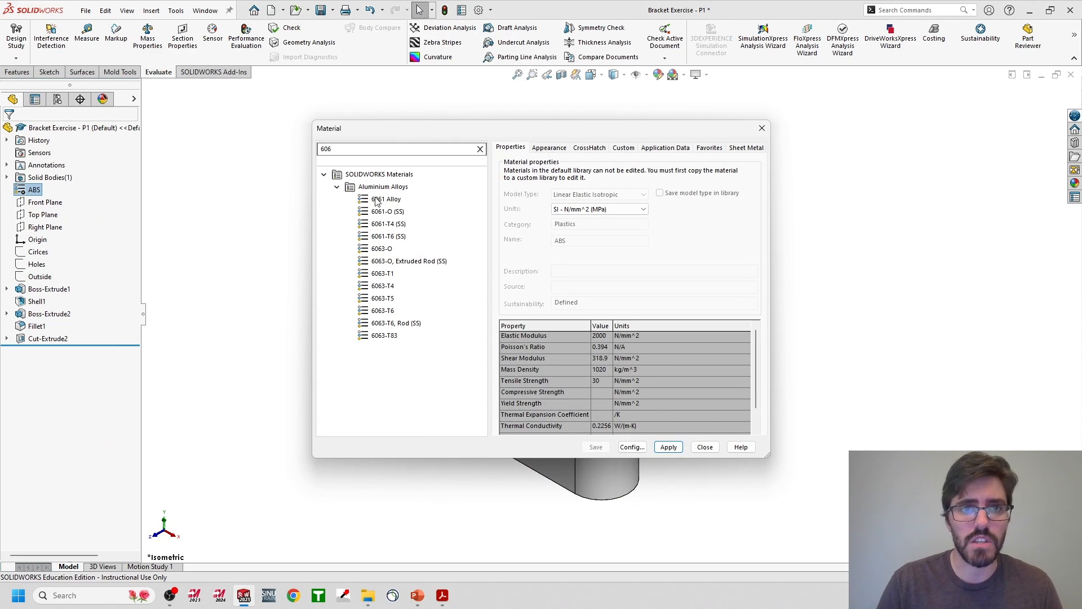
{"action": "left_click", "coordinate": [387, 237]}
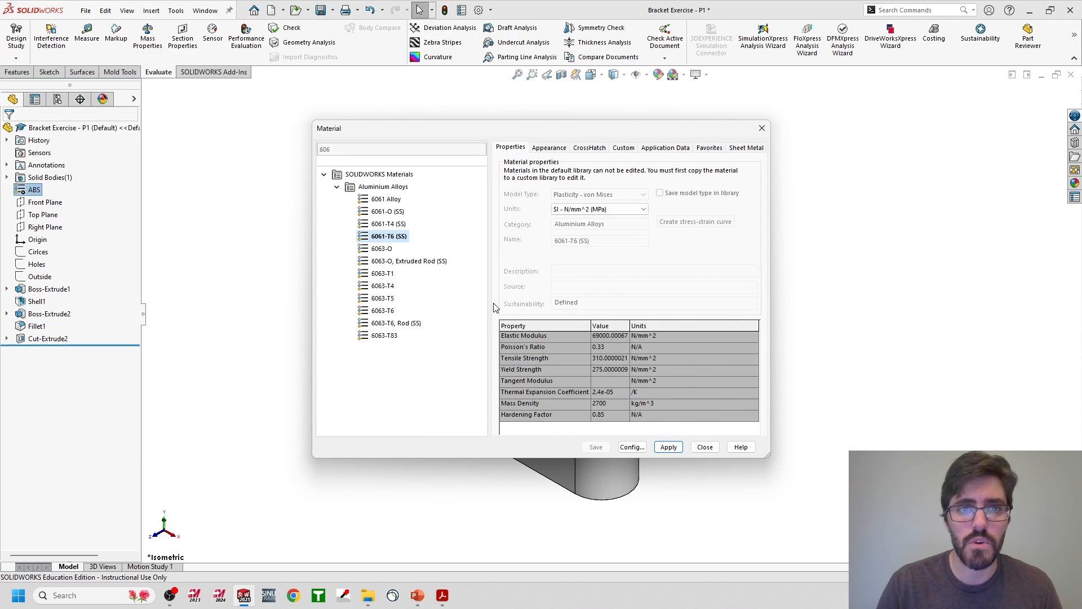
{"action": "left_click", "coordinate": [681, 451]}
{"action": "left_click", "coordinate": [705, 447]}
Evaluate the mass properties of the aluminium bracket, highlight the mass line, and close the report.
{"action": "left_click", "coordinate": [148, 35]}
{"action": "left_click_drag", "start_coordinate": [307, 243], "coordinate": [355, 249]}
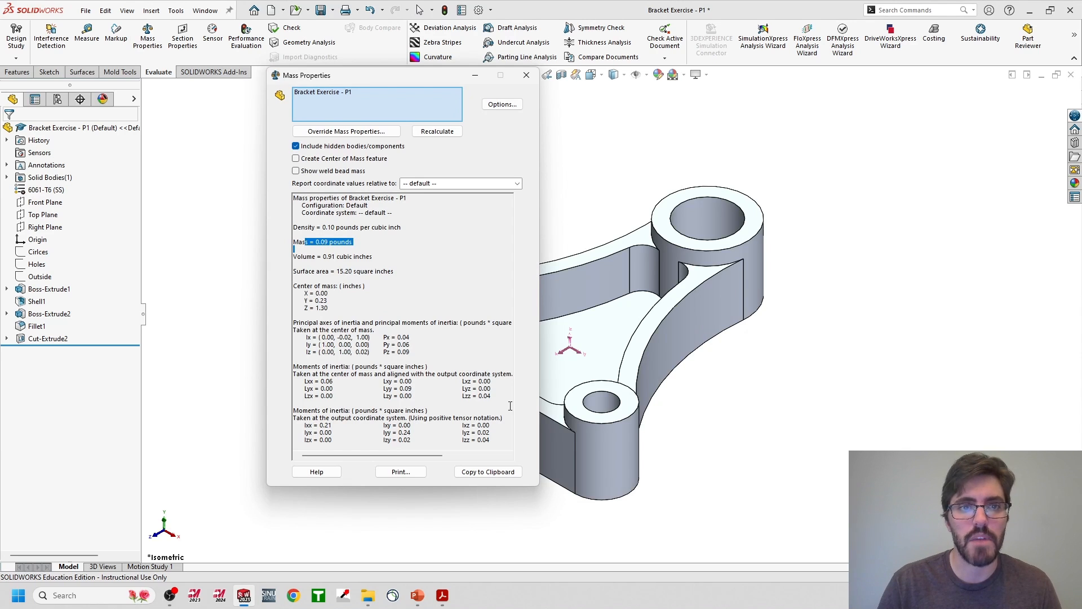
{"action": "left_click", "coordinate": [526, 77]}
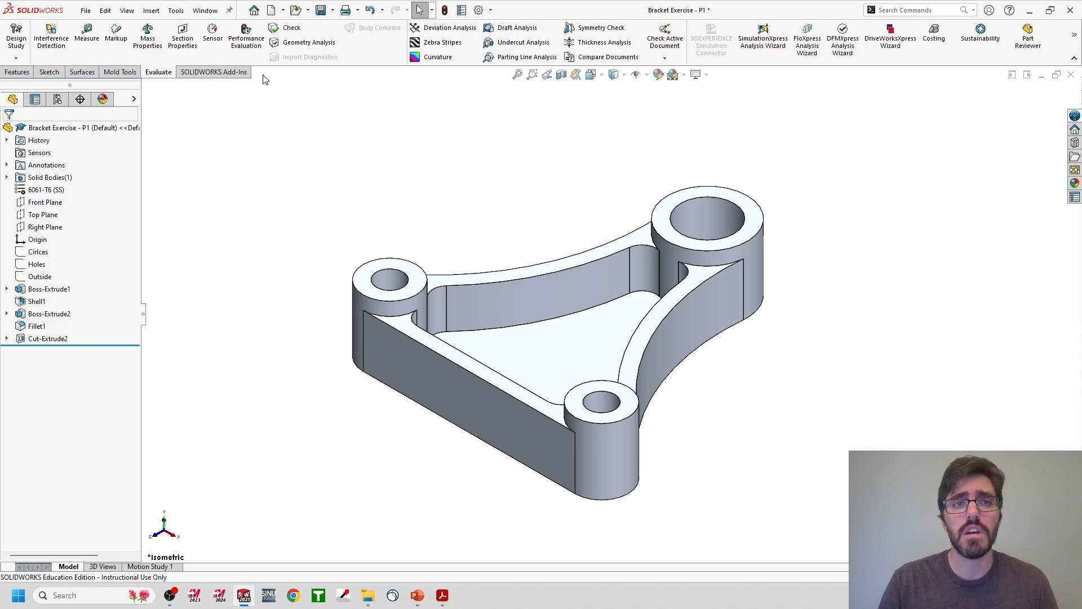
Load the SOLIDWORKS Simulation add-in and show its simulation commands.
{"action": "left_click", "coordinate": [198, 77]}
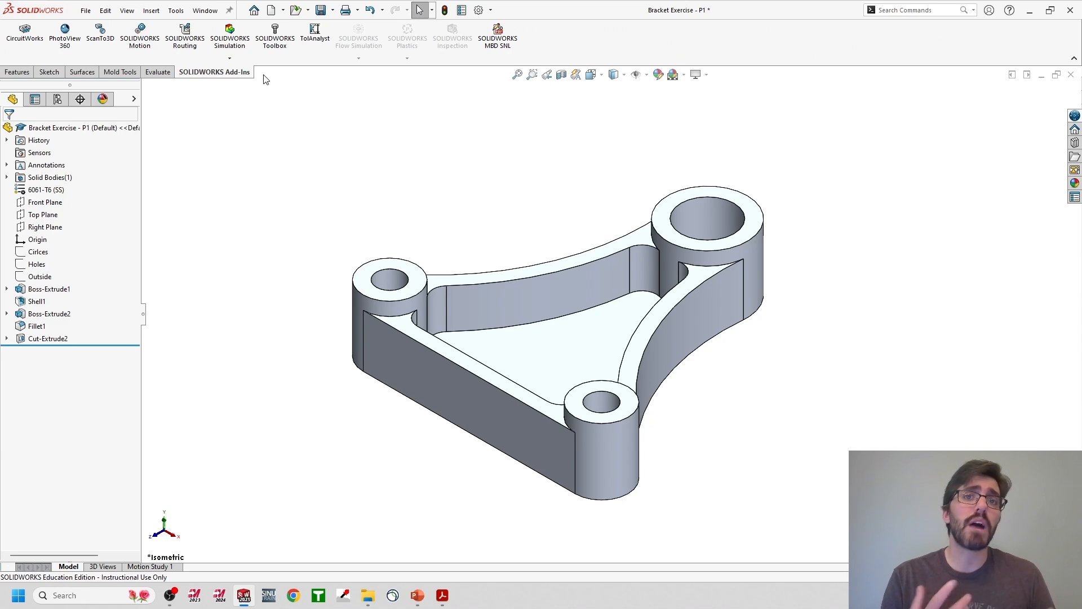
{"action": "left_click", "coordinate": [231, 37]}
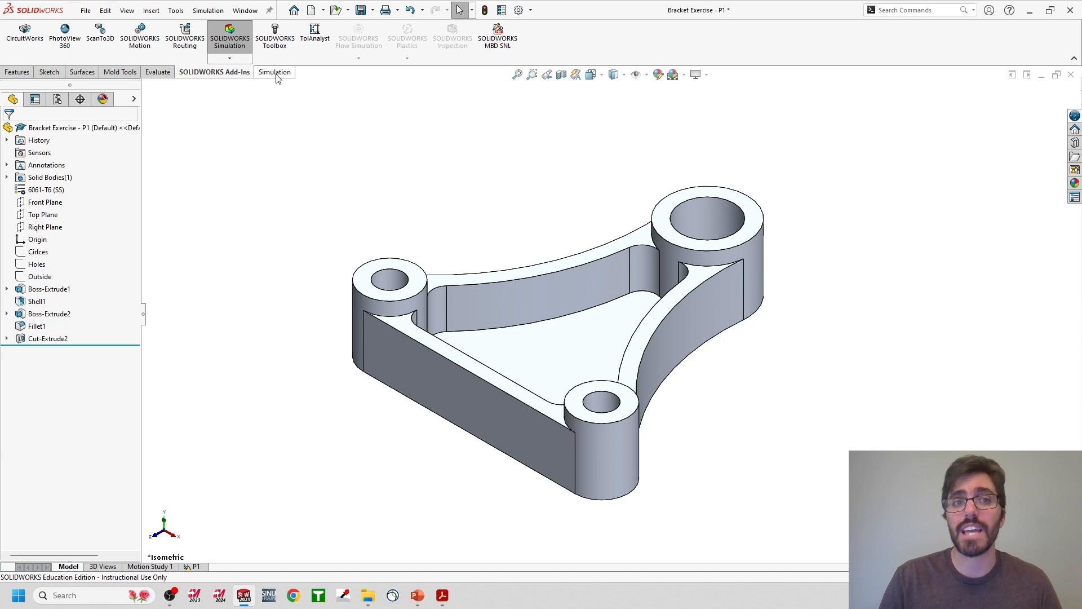
{"action": "left_click", "coordinate": [275, 72]}
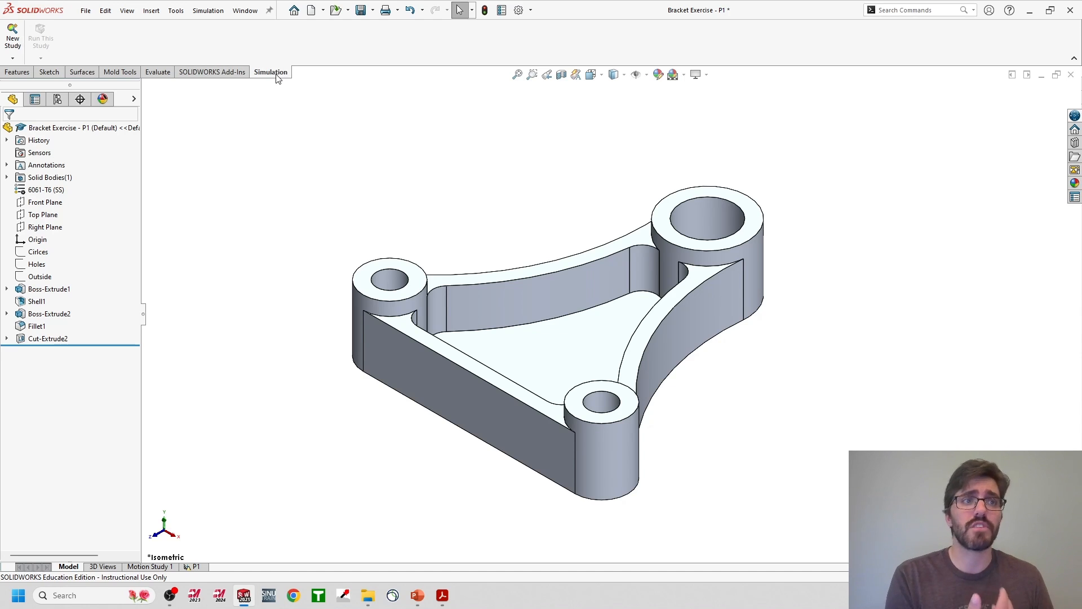
Create a new static simulation study named P1 for the bracket.
{"action": "left_click", "coordinate": [13, 60]}
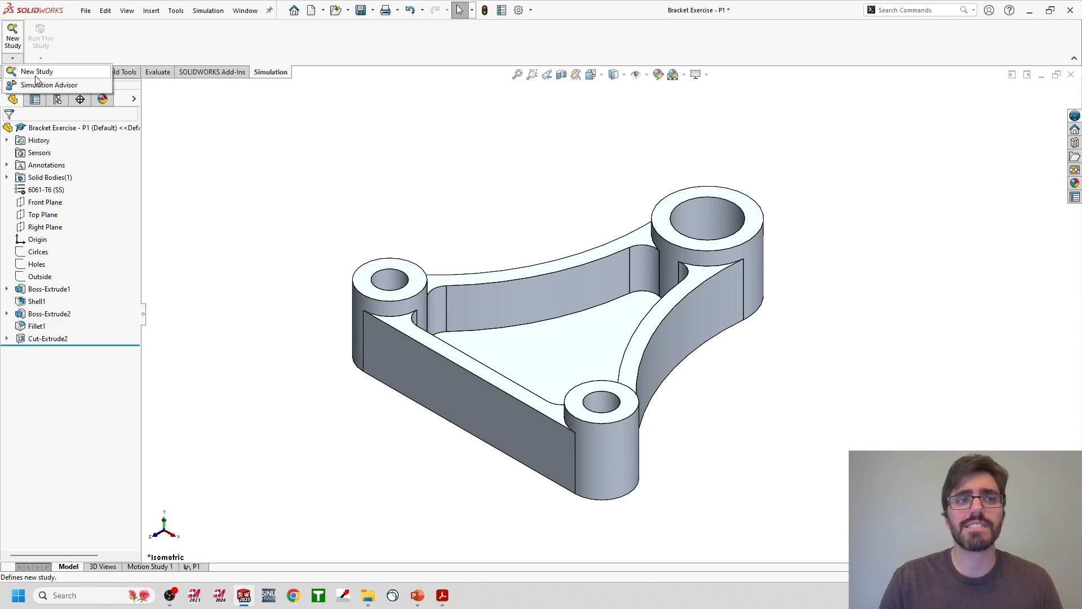
{"action": "left_click", "coordinate": [35, 76]}
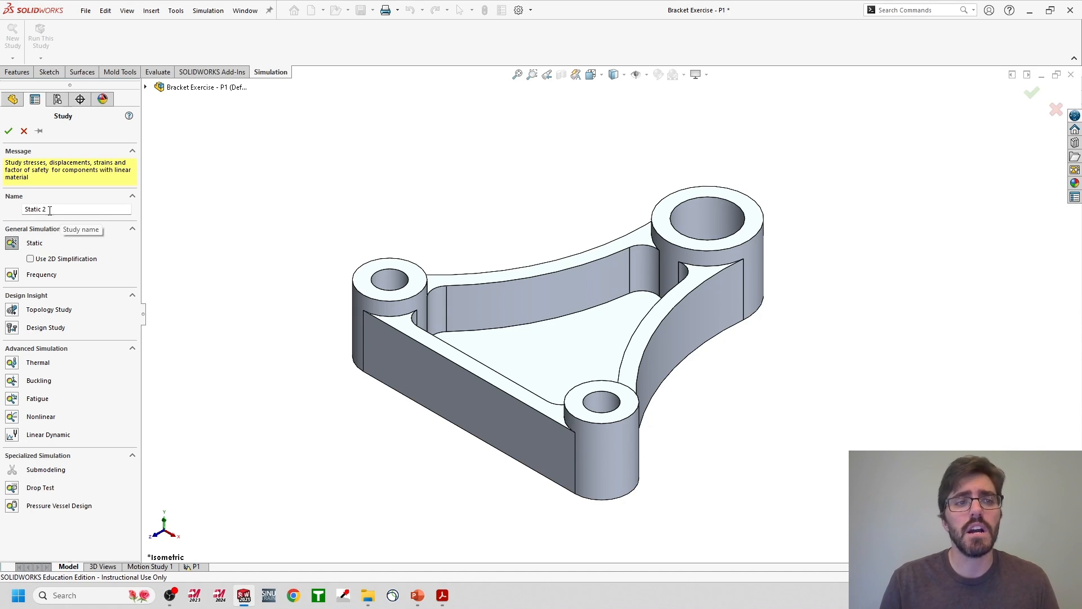
{"action": "left_click_drag", "start_coordinate": [54, 211], "coordinate": [0, 215]}
{"action": "type", "text": "P1"}
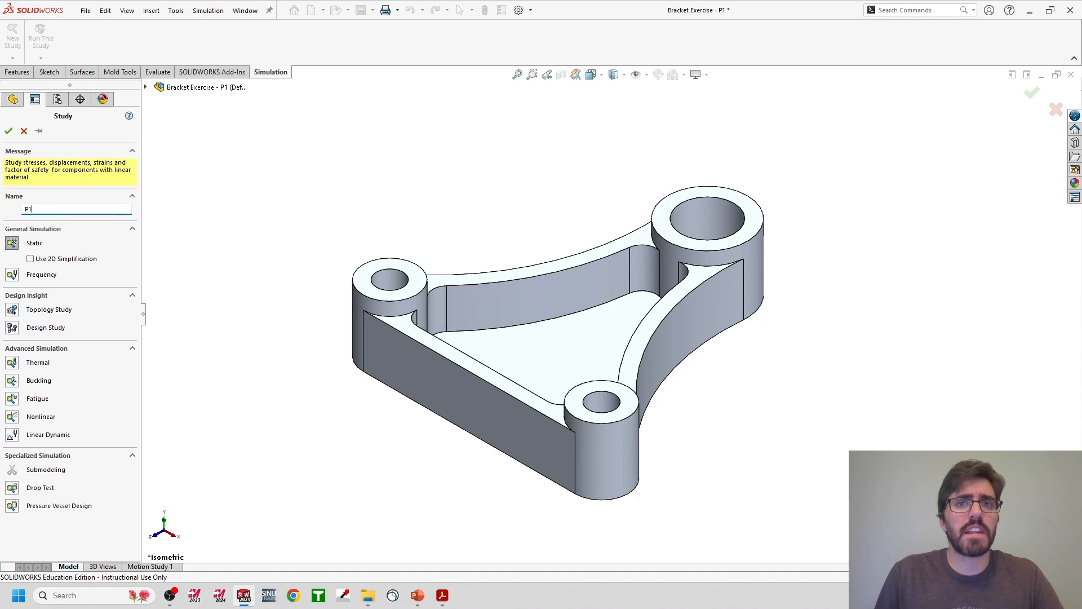
{"action": "left_click", "coordinate": [11, 135]}
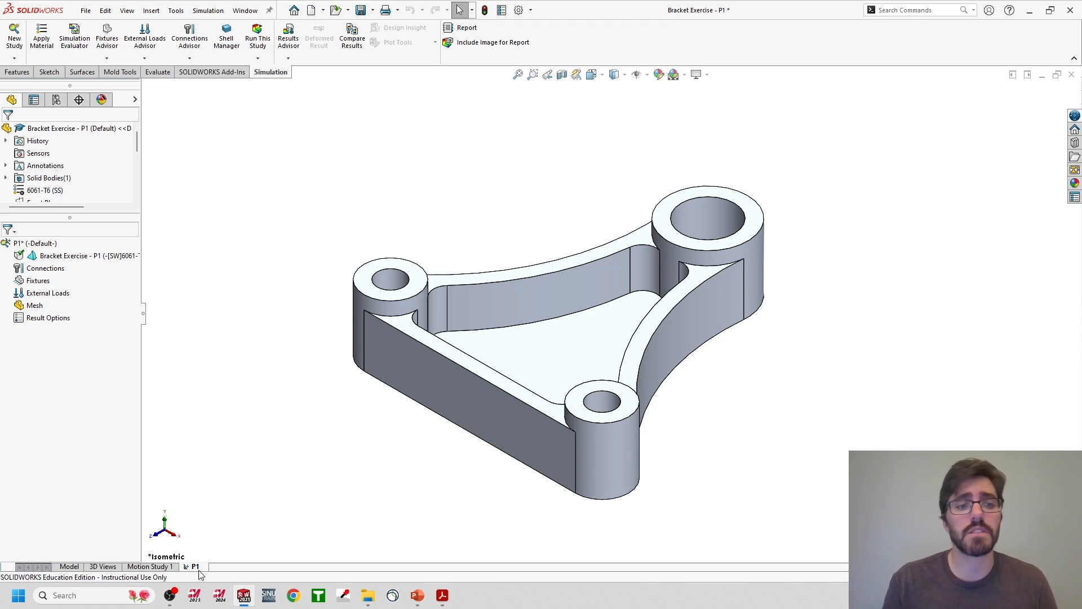
In the P1 study's properties, keep the contact penalty stiffness scale factor at 1.0 and enable large displacement.
{"action": "left_click", "coordinate": [68, 568]}
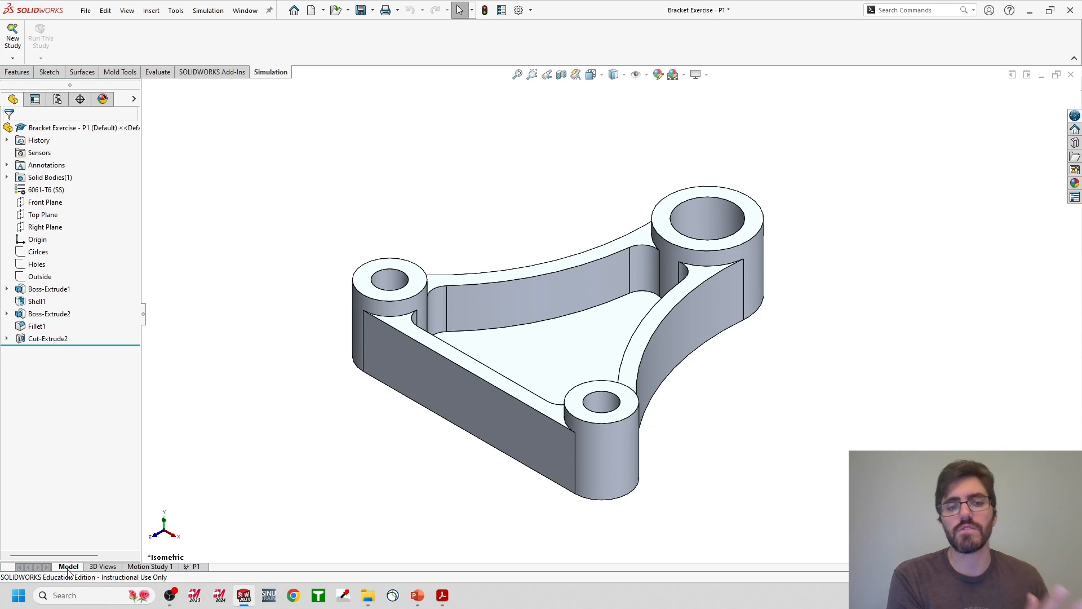
{"action": "left_click", "coordinate": [197, 566]}
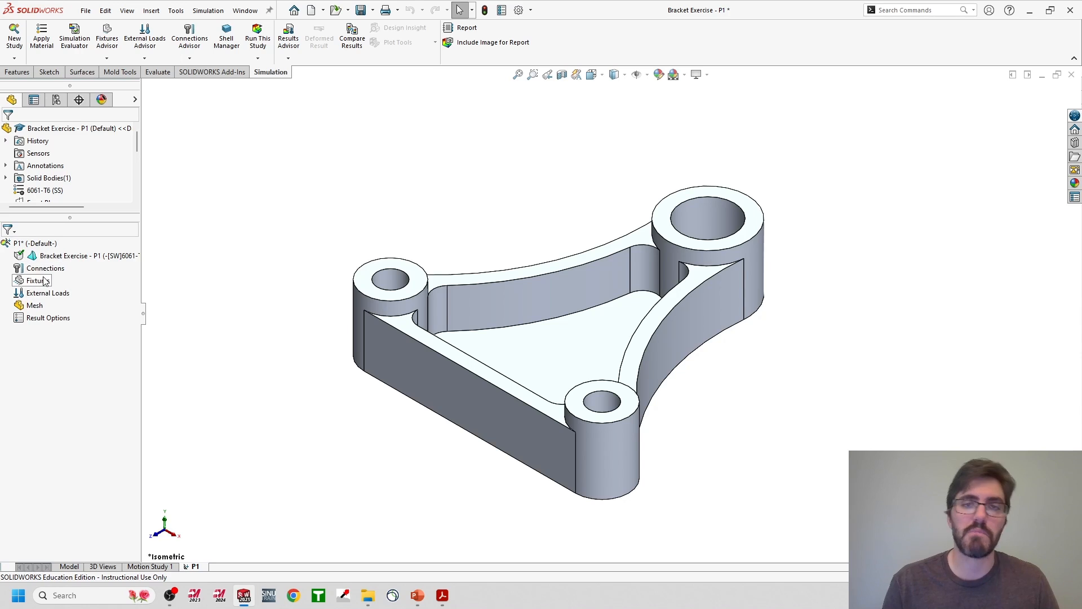
{"action": "right_click", "coordinate": [25, 247]}
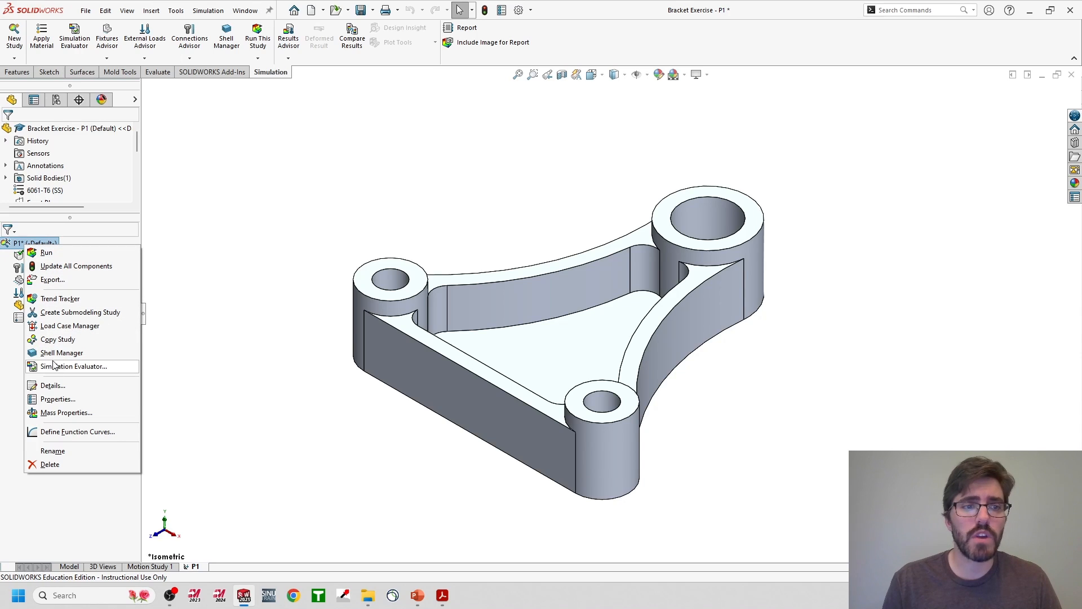
{"action": "left_click", "coordinate": [59, 400]}
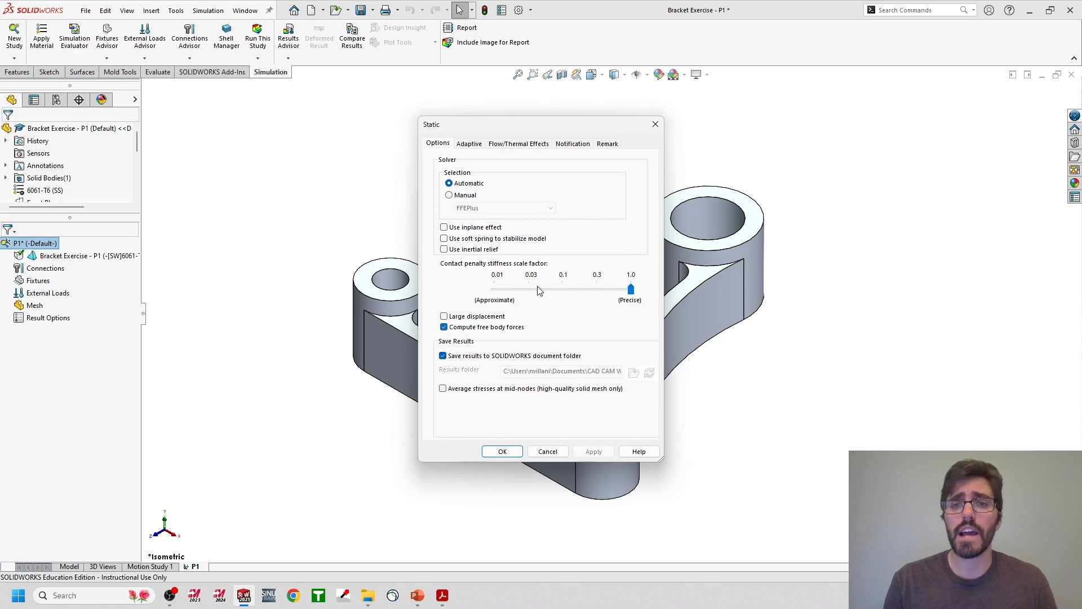
{"action": "left_click_drag", "start_coordinate": [631, 294], "coordinate": [662, 297]}
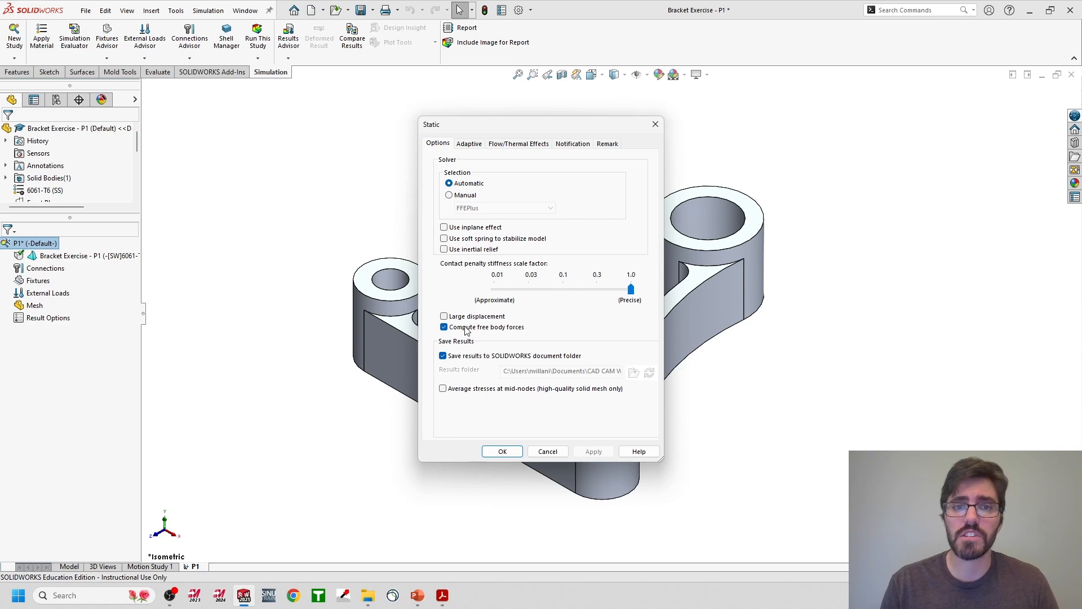
{"action": "left_click", "coordinate": [444, 317]}
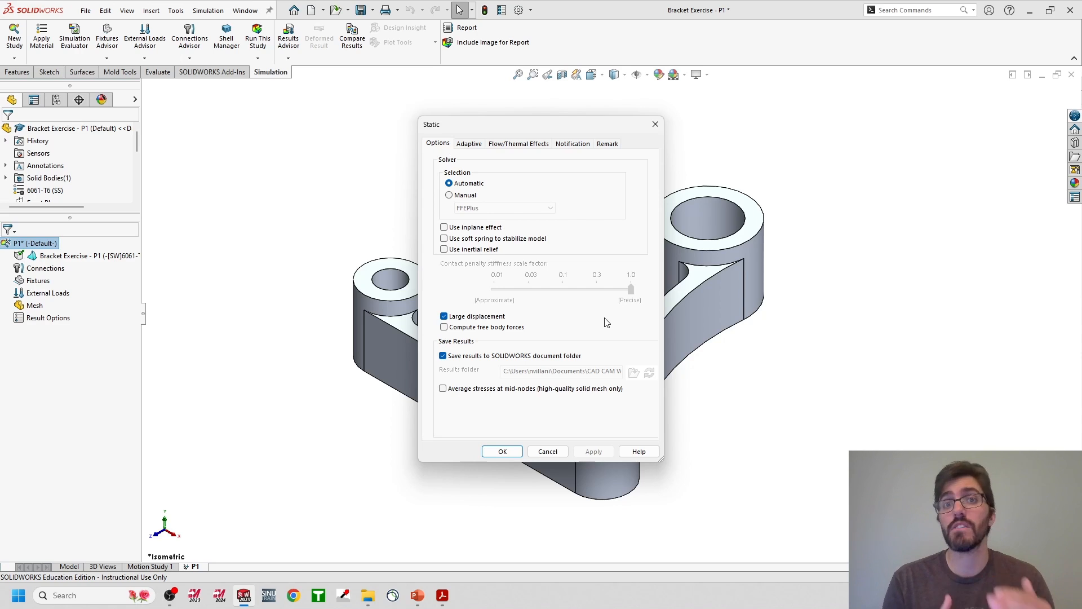
Turn off saving results to the SOLIDWORKS document folder and create a results folder named FEA Studies inside Bracket Exercise FEA Studies.
{"action": "left_click", "coordinate": [443, 356]}
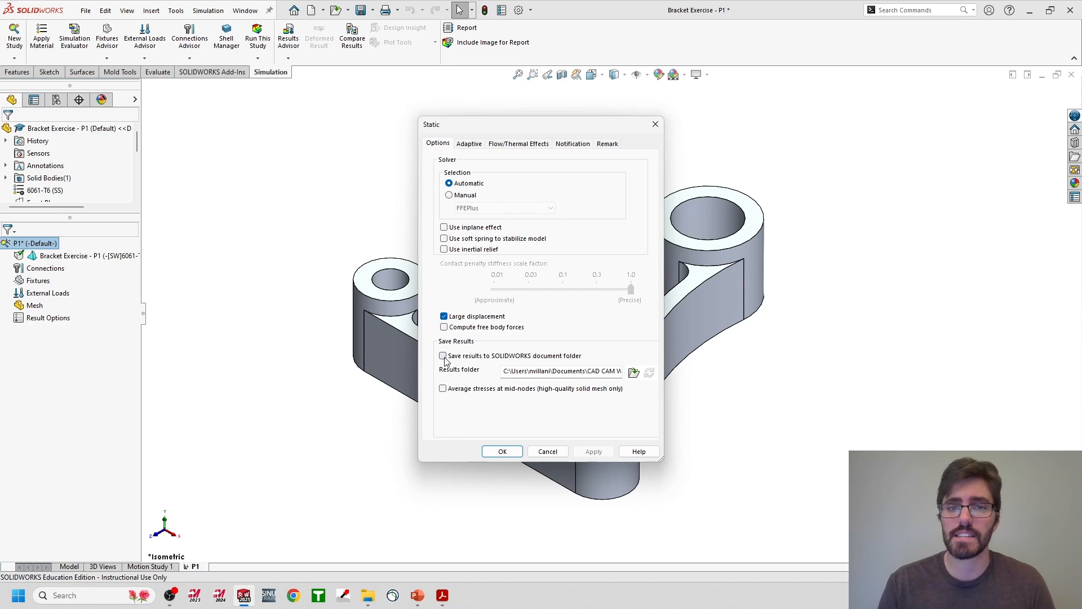
{"action": "left_click", "coordinate": [634, 374]}
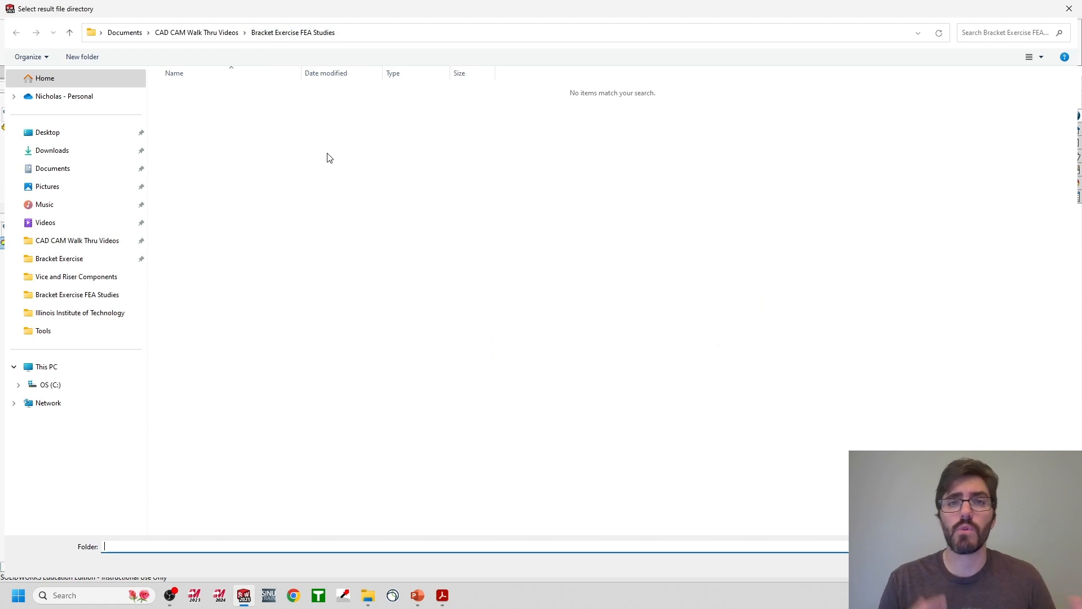
{"action": "right_click", "coordinate": [257, 133]}
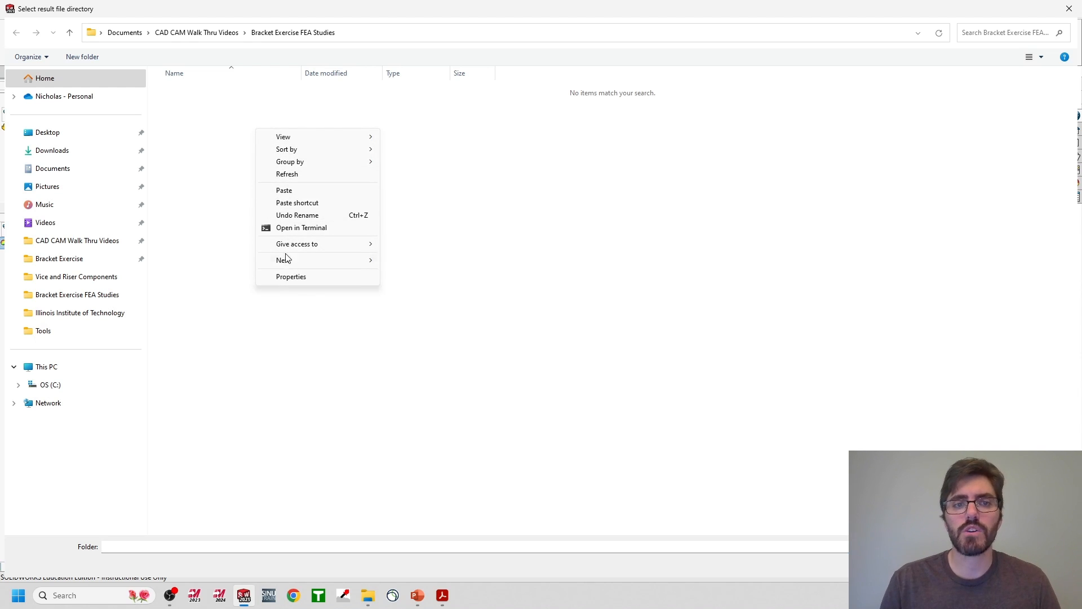
{"action": "mouse_move", "coordinate": [357, 265]}
{"action": "left_click", "coordinate": [404, 261]}
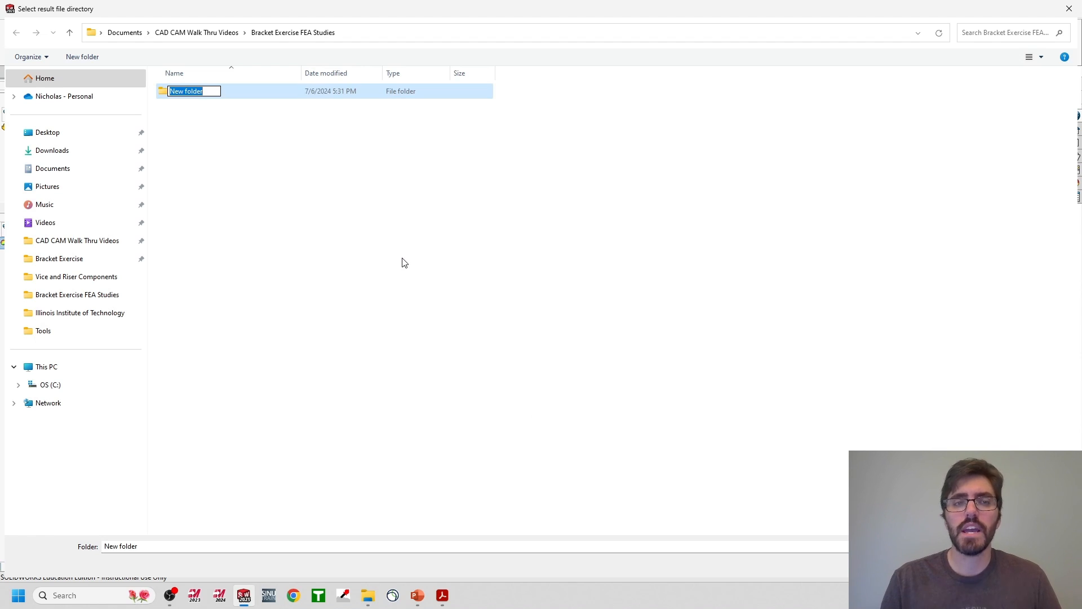
{"action": "type", "text": "FE"}
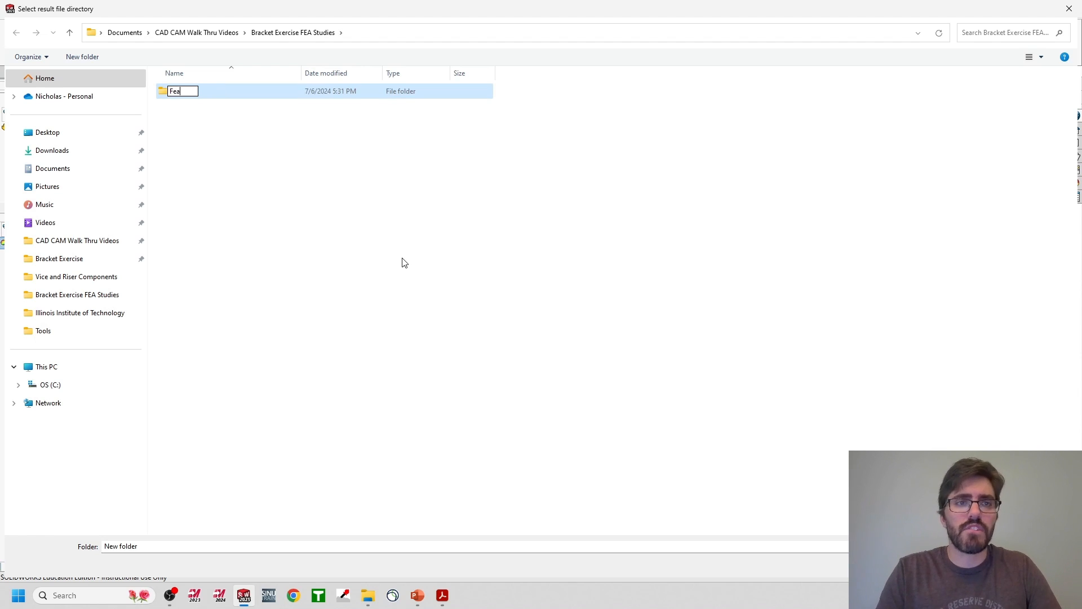
{"action": "type", "text": "A Studies"}
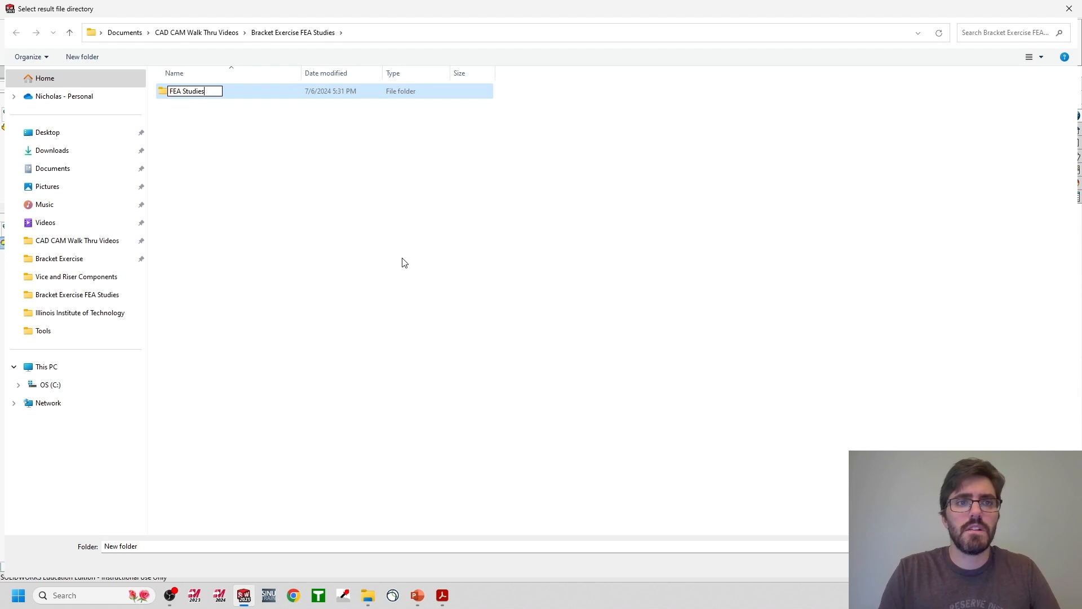
{"action": "key", "text": "Return"}
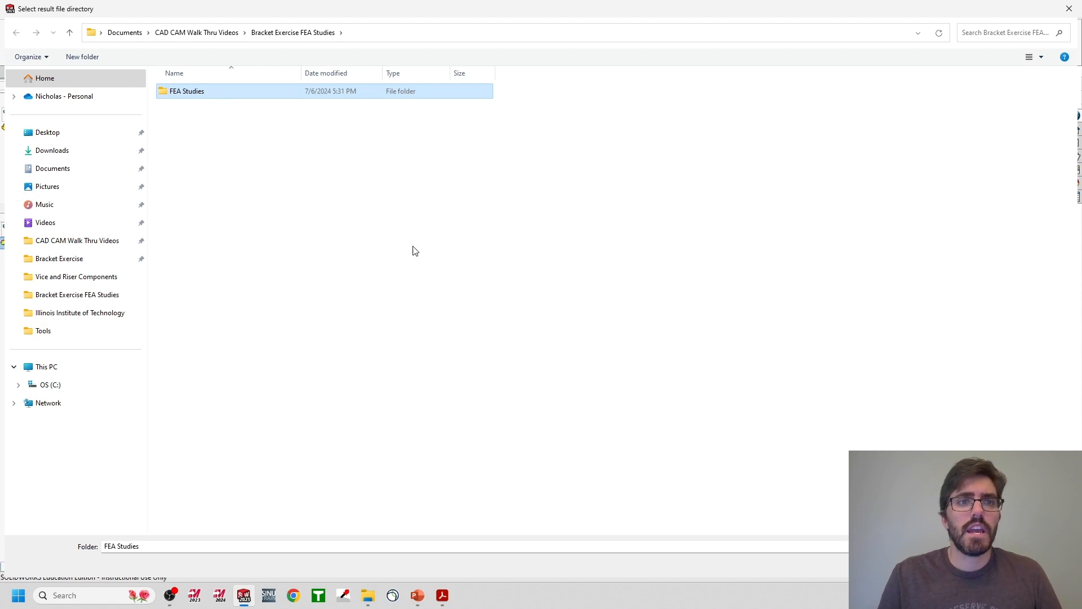
Open the FEA Studies folder and create a subfolder named P1 in it.
{"action": "double_click", "coordinate": [179, 96]}
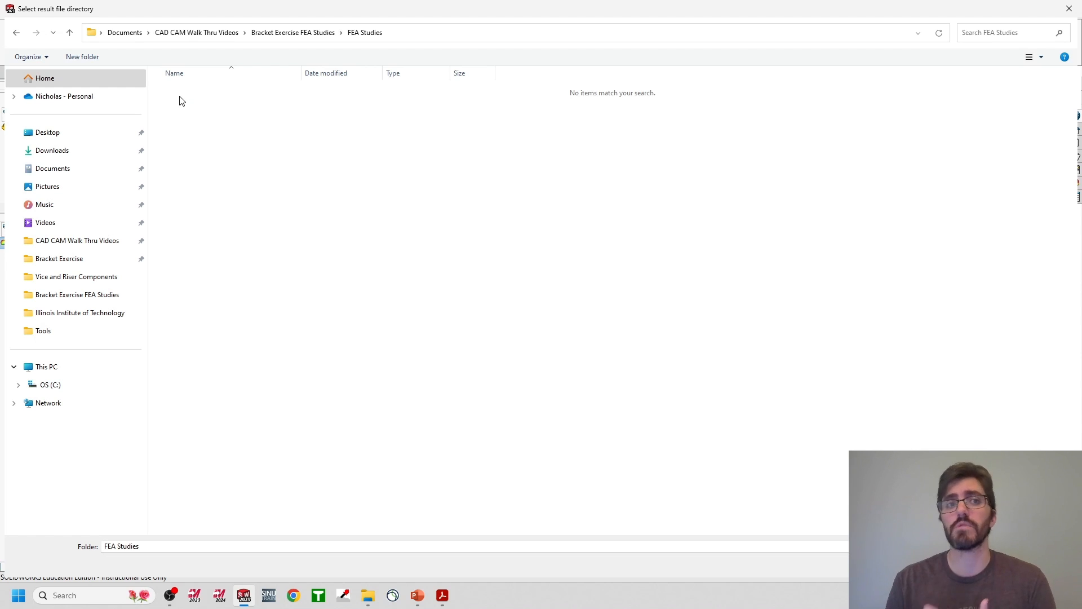
{"action": "right_click", "coordinate": [198, 119]}
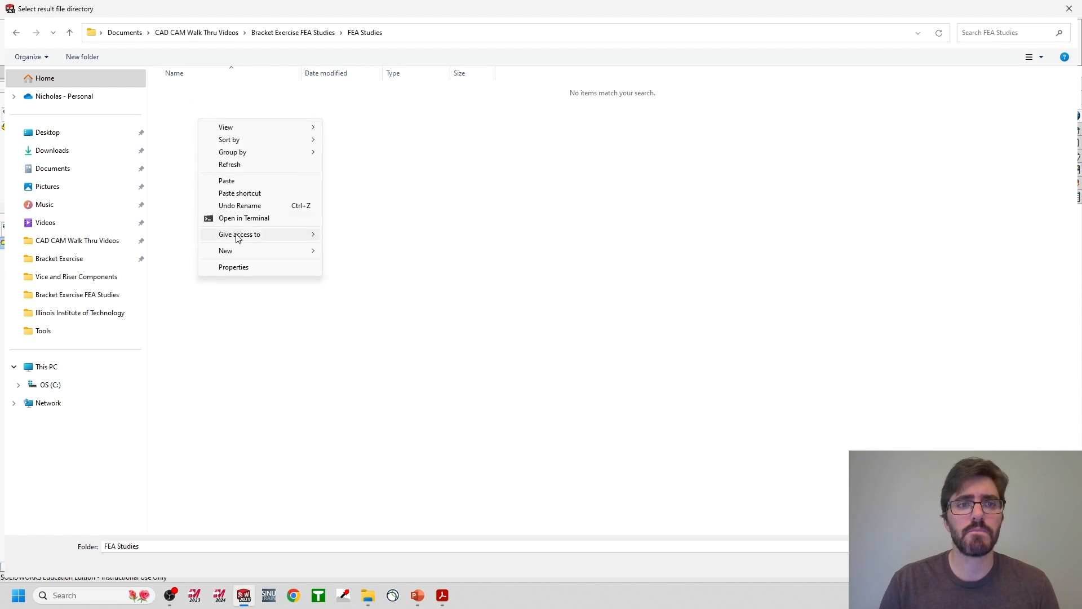
{"action": "mouse_move", "coordinate": [239, 255]}
{"action": "left_click", "coordinate": [352, 252]}
{"action": "type", "text": "P1"}
{"action": "key", "text": "Return"}
Add two more subfolders named P2 and P3 inside the FEA Studies folder.
{"action": "right_click", "coordinate": [276, 189]}
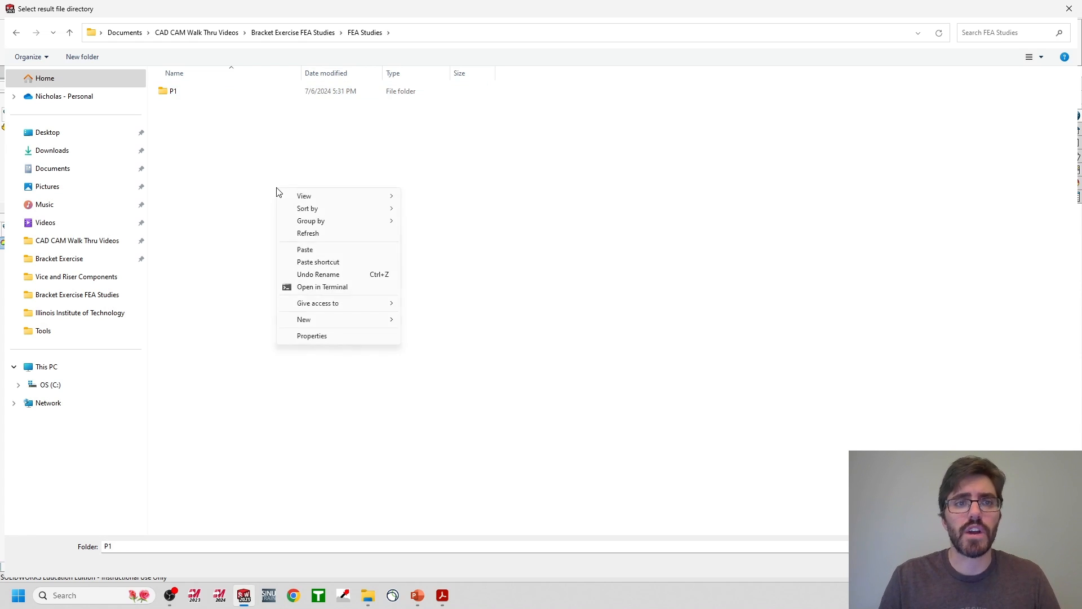
{"action": "mouse_move", "coordinate": [332, 319]}
{"action": "left_click", "coordinate": [418, 321]}
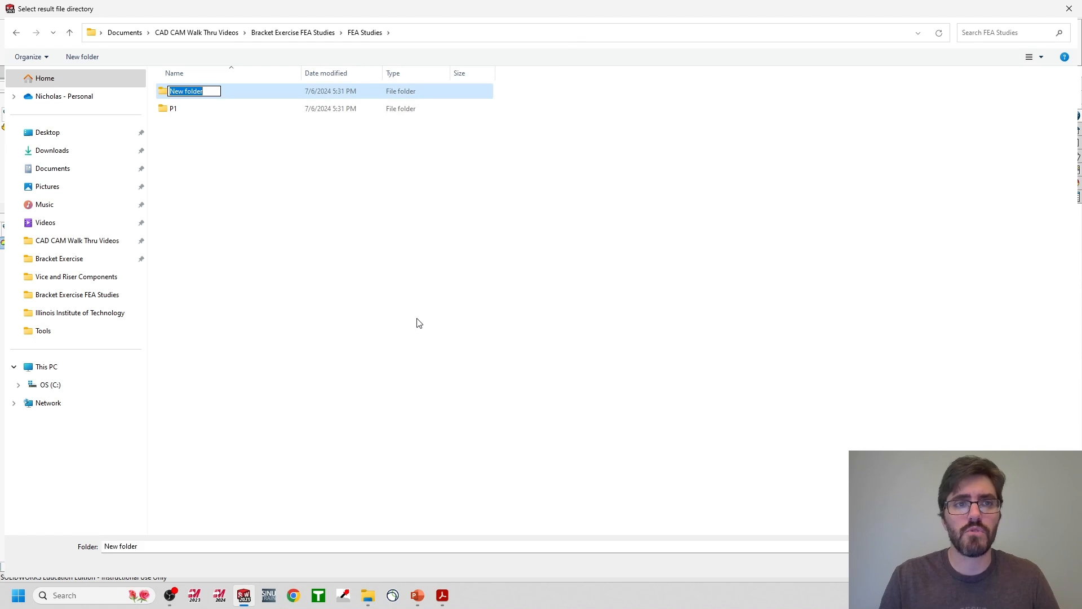
{"action": "type", "text": "P2"}
{"action": "key", "text": "Return"}
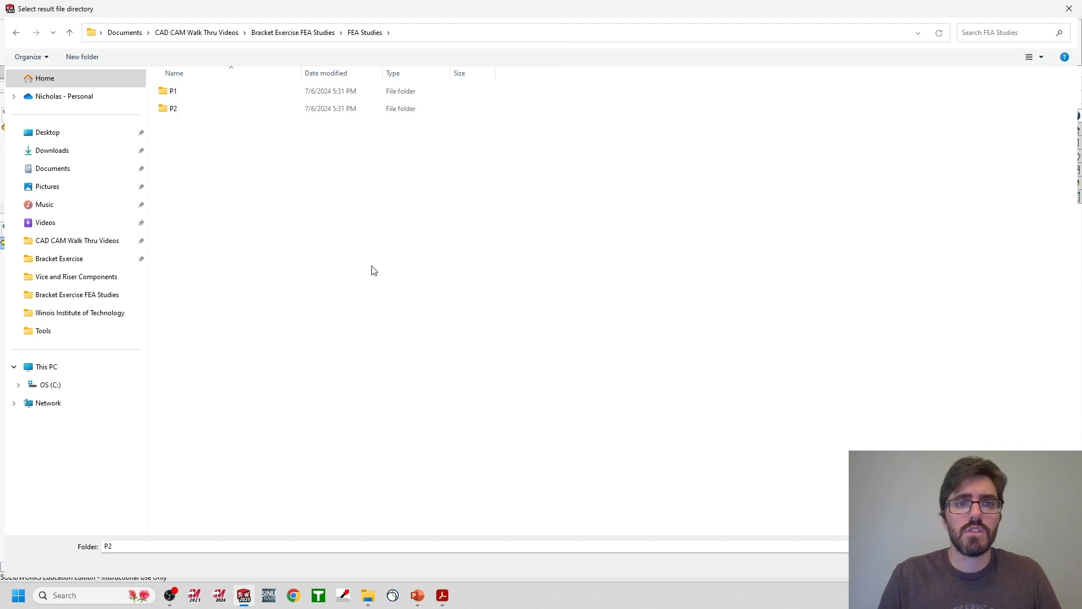
{"action": "right_click", "coordinate": [372, 267]}
{"action": "mouse_move", "coordinate": [439, 397]}
{"action": "left_click", "coordinate": [540, 400]}
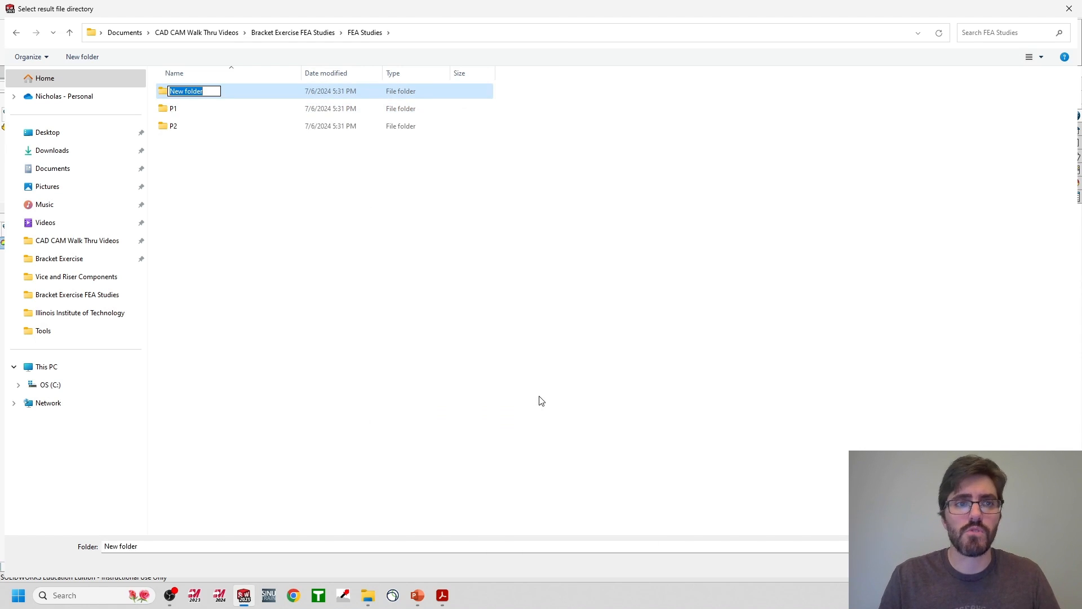
{"action": "type", "text": "P3"}
{"action": "key", "text": "Return"}
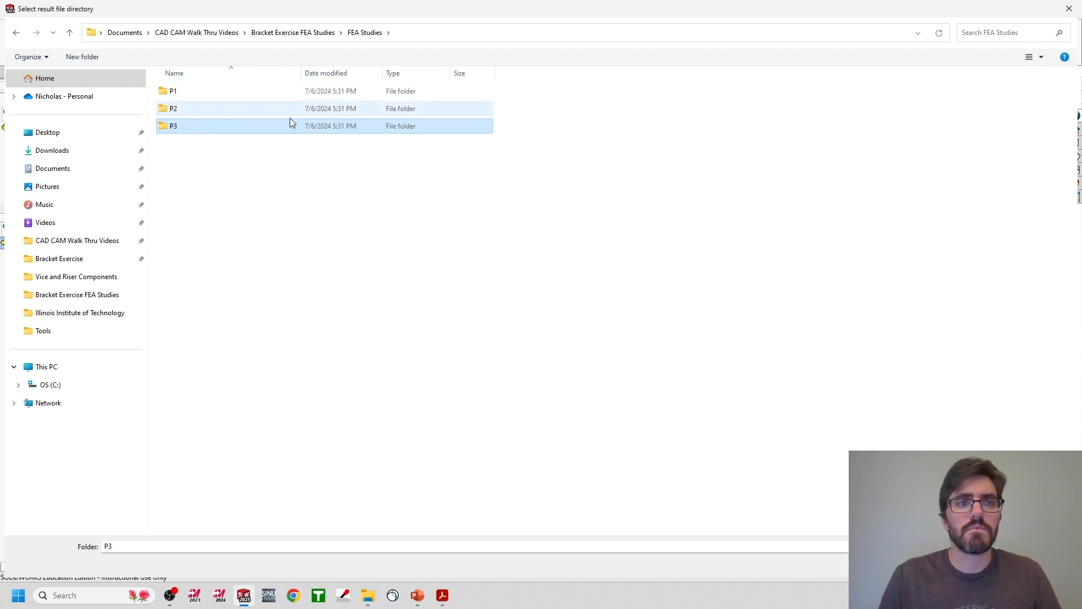
Set the P1 subfolder as the study's results folder and accept the static study properties.
{"action": "double_click", "coordinate": [175, 96]}
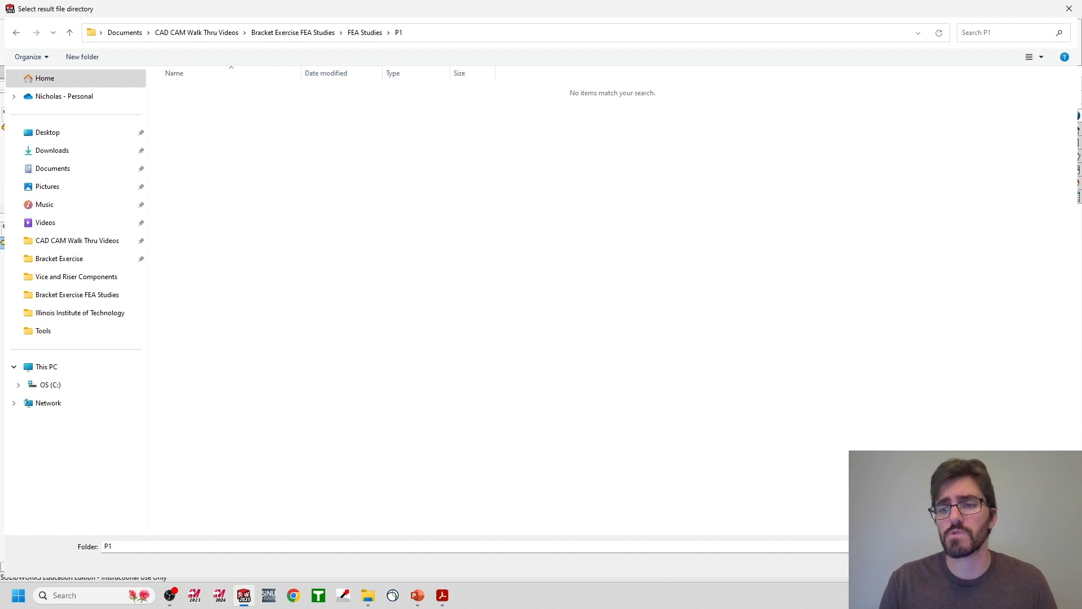
{"action": "left_click", "coordinate": [983, 565]}
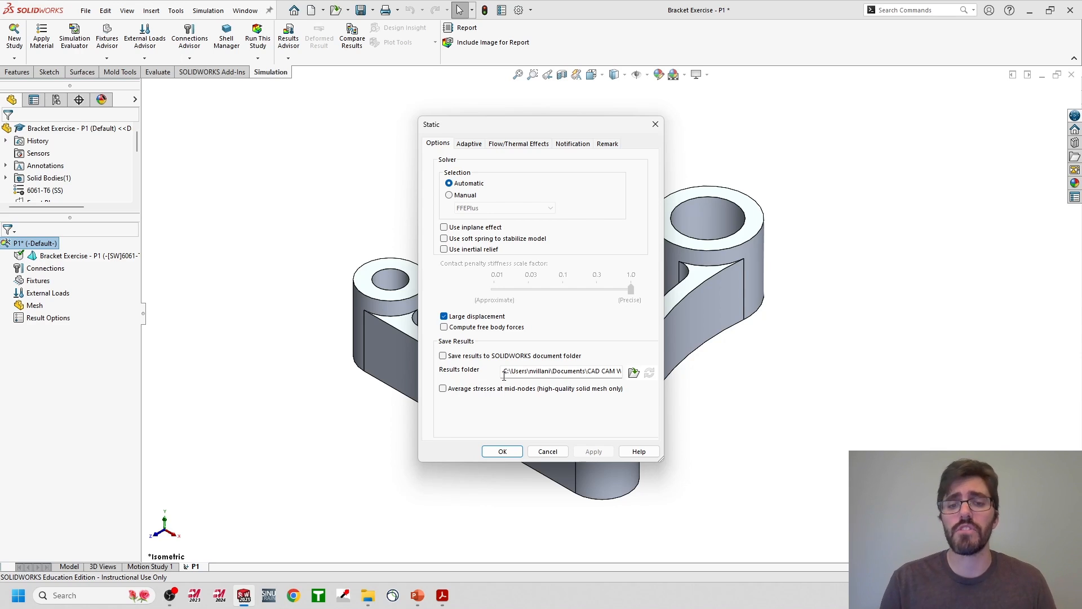
{"action": "left_click", "coordinate": [503, 451]}
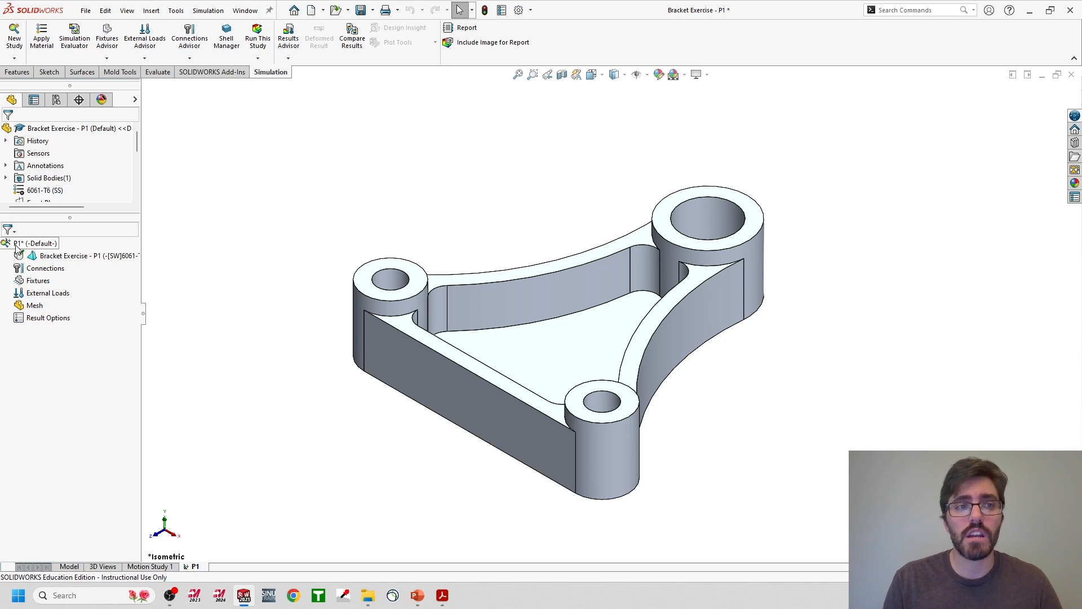
{"action": "right_click", "coordinate": [61, 258]}
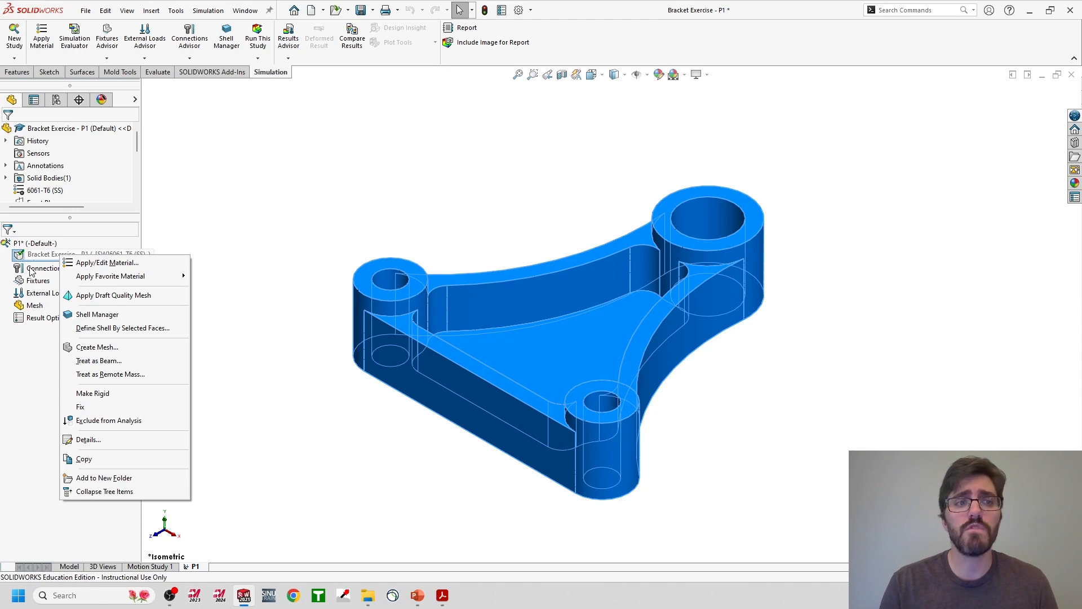
{"action": "left_click", "coordinate": [33, 270]}
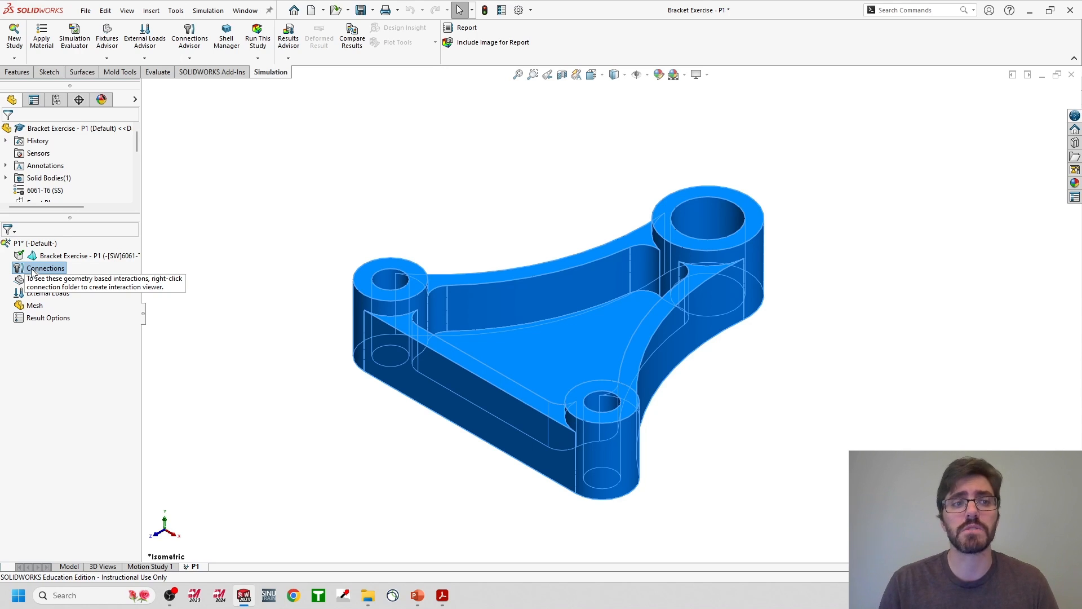
Apply a Fixed Geometry fixture to the inner faces of the bracket's two small through holes.
{"action": "left_click", "coordinate": [24, 285]}
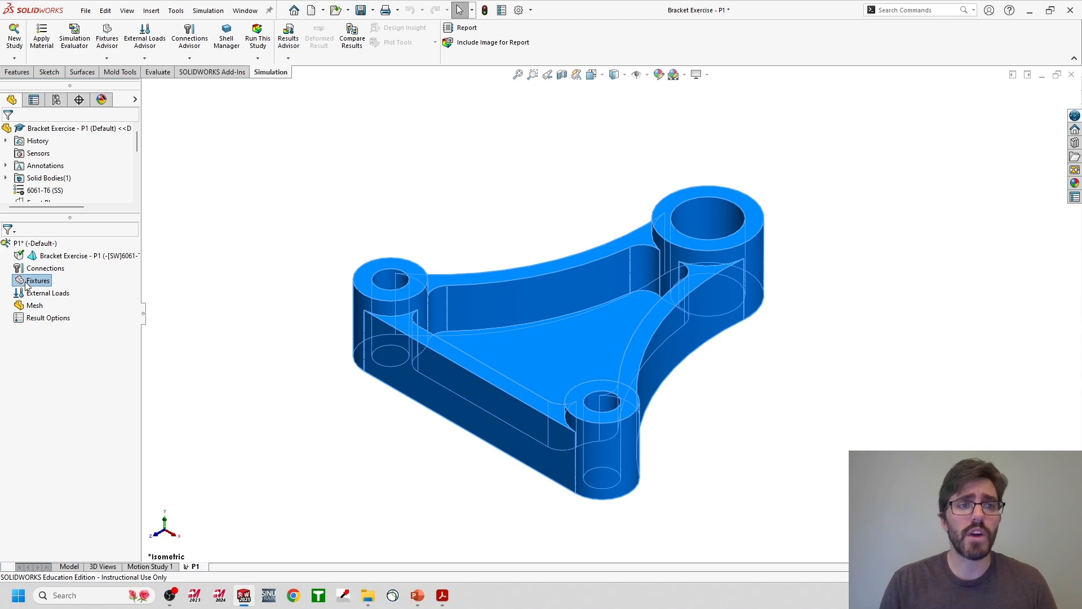
{"action": "right_click", "coordinate": [26, 283]}
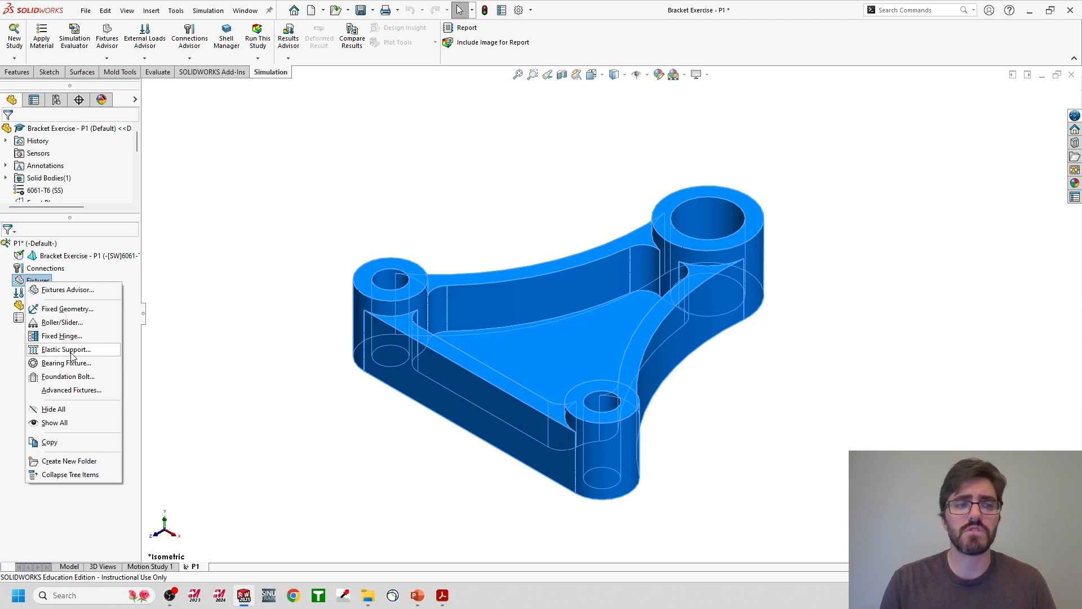
{"action": "left_click", "coordinate": [55, 310]}
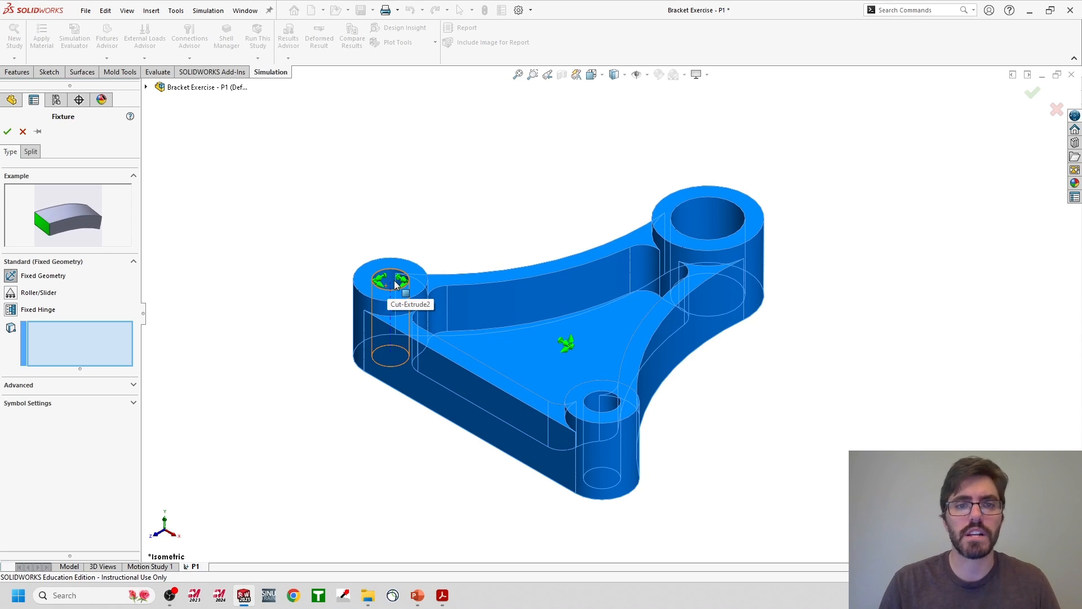
{"action": "left_click", "coordinate": [395, 284]}
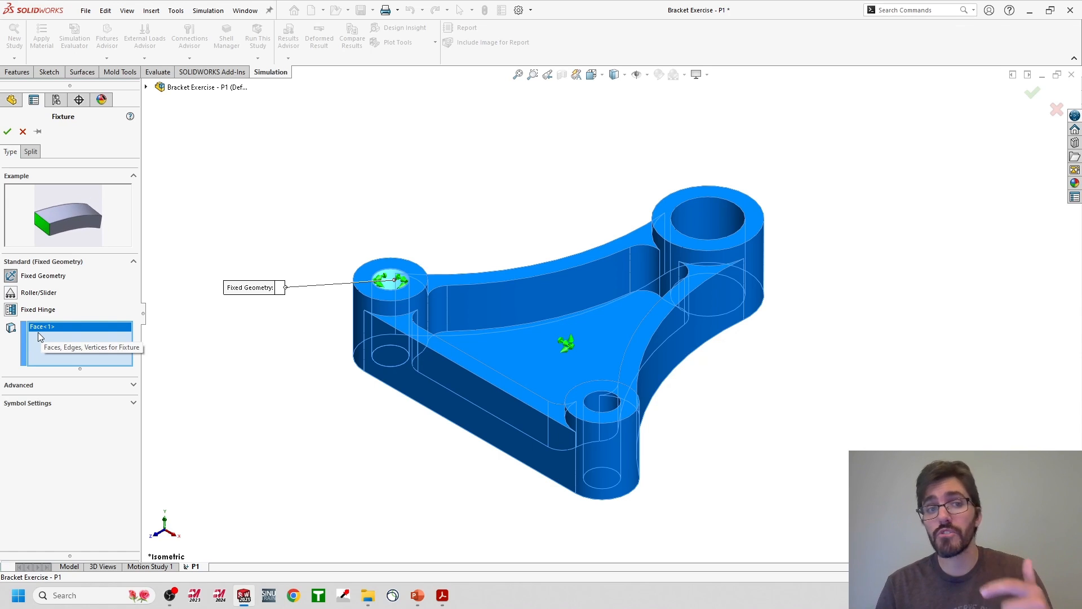
{"action": "left_click", "coordinate": [608, 405]}
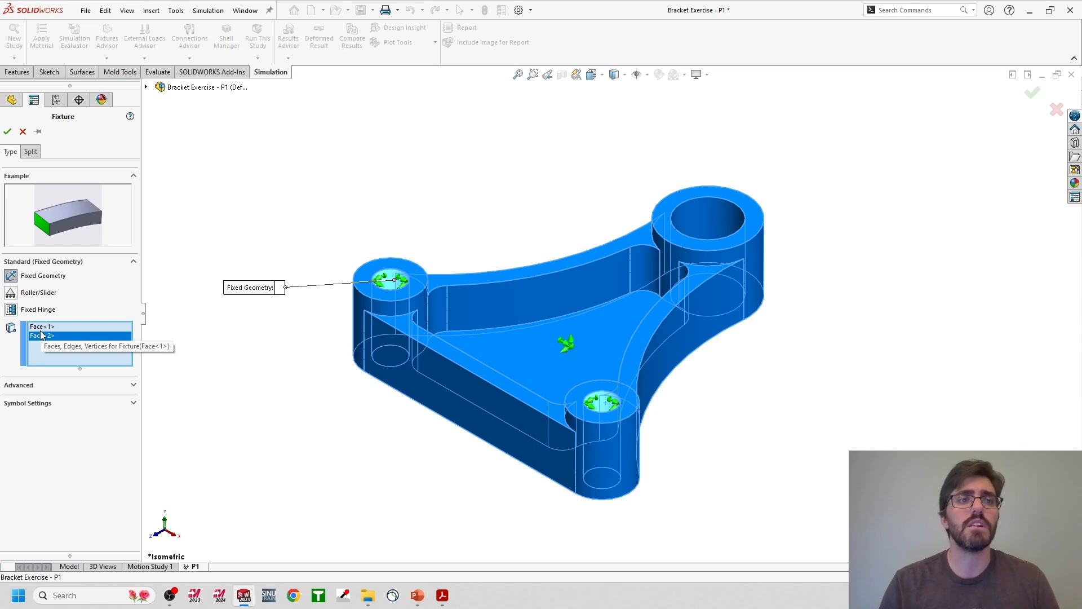
{"action": "left_click", "coordinate": [8, 130]}
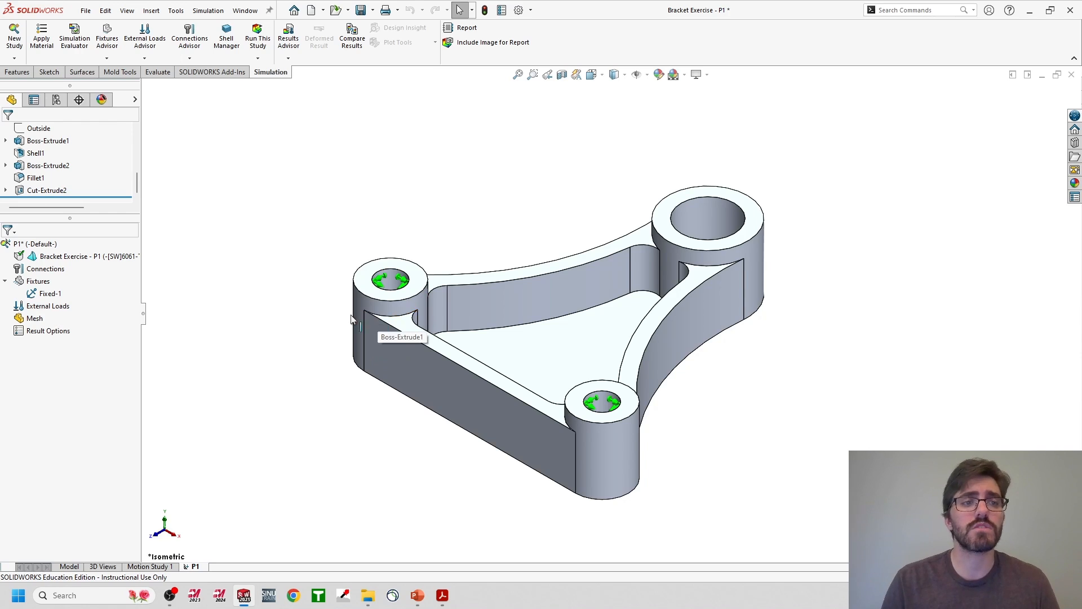
{"action": "left_click", "coordinate": [43, 295]}
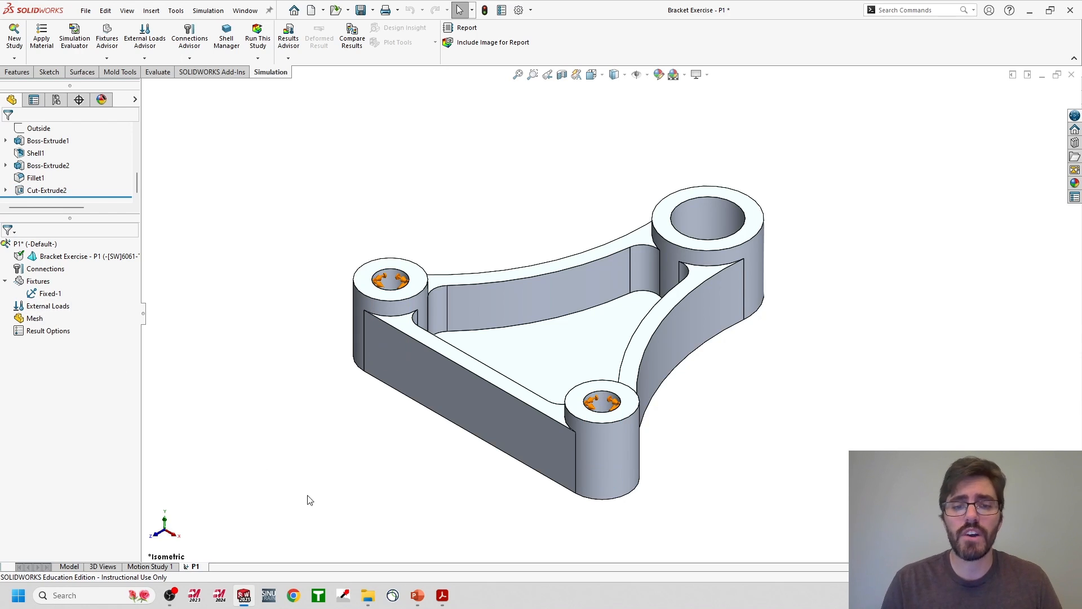
Switch to the Bracket Exercise - P1 PDF drawing in Acrobat, examine the load test note and the through-hole callout, and return to SOLIDWORKS.
{"action": "mouse_move", "coordinate": [443, 595]}
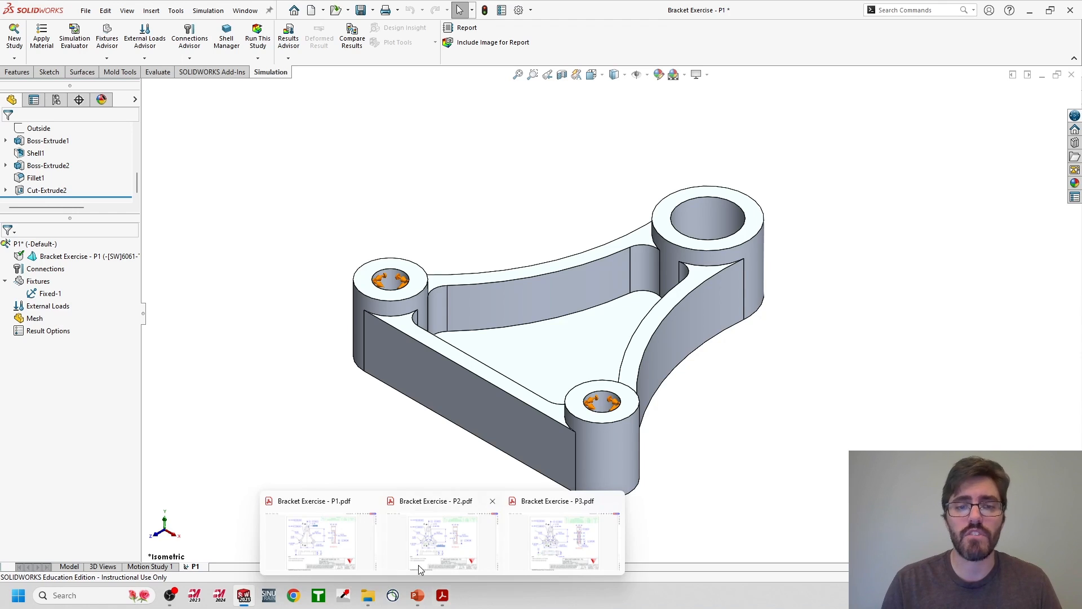
{"action": "left_click", "coordinate": [356, 539]}
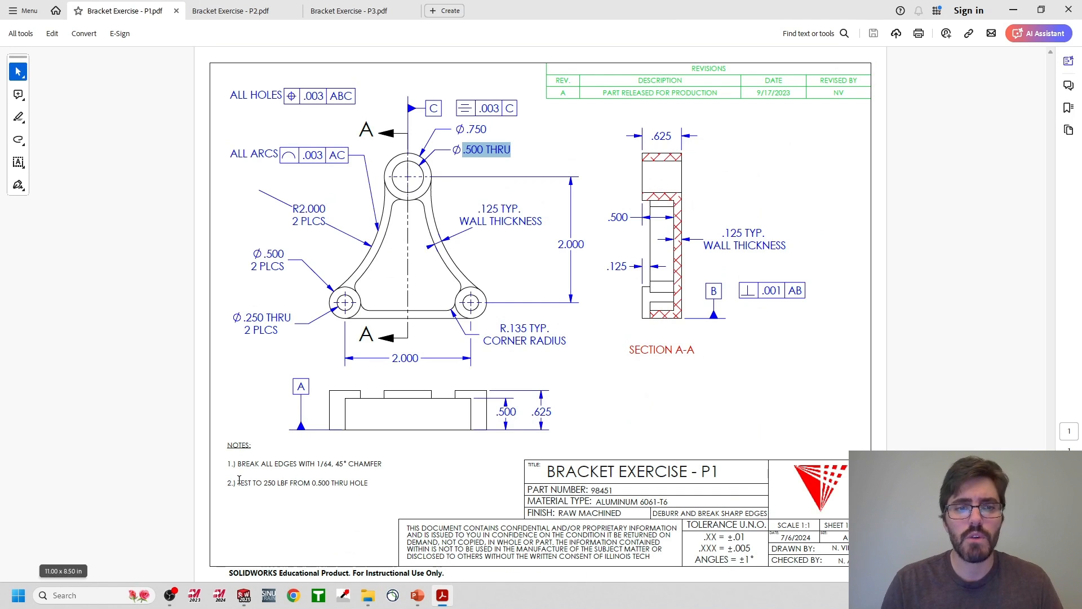
{"action": "left_click_drag", "start_coordinate": [238, 482], "coordinate": [368, 485]}
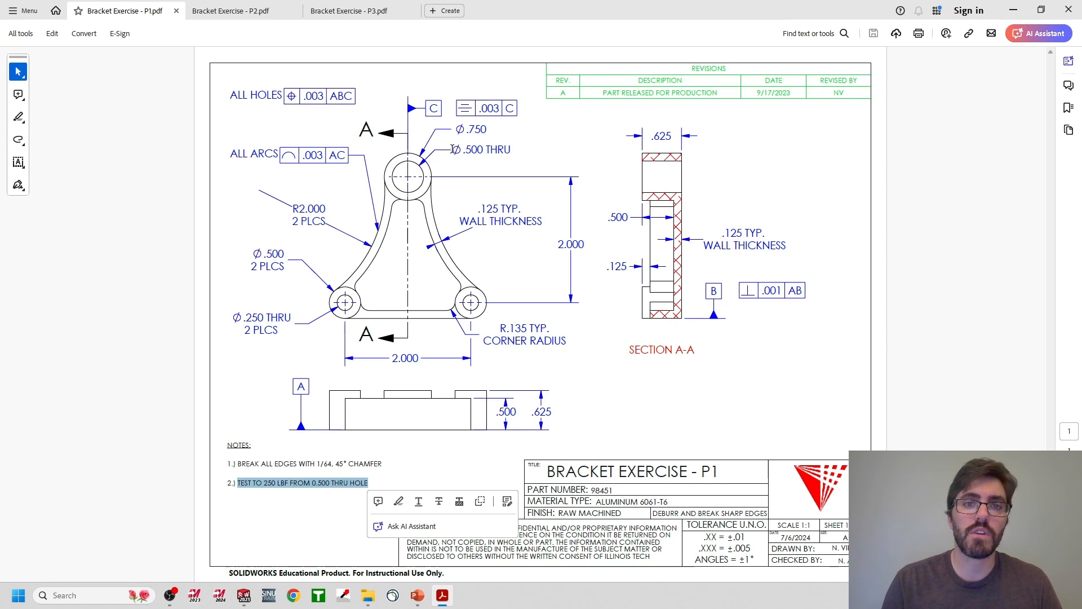
{"action": "left_click_drag", "start_coordinate": [453, 150], "coordinate": [453, 183]}
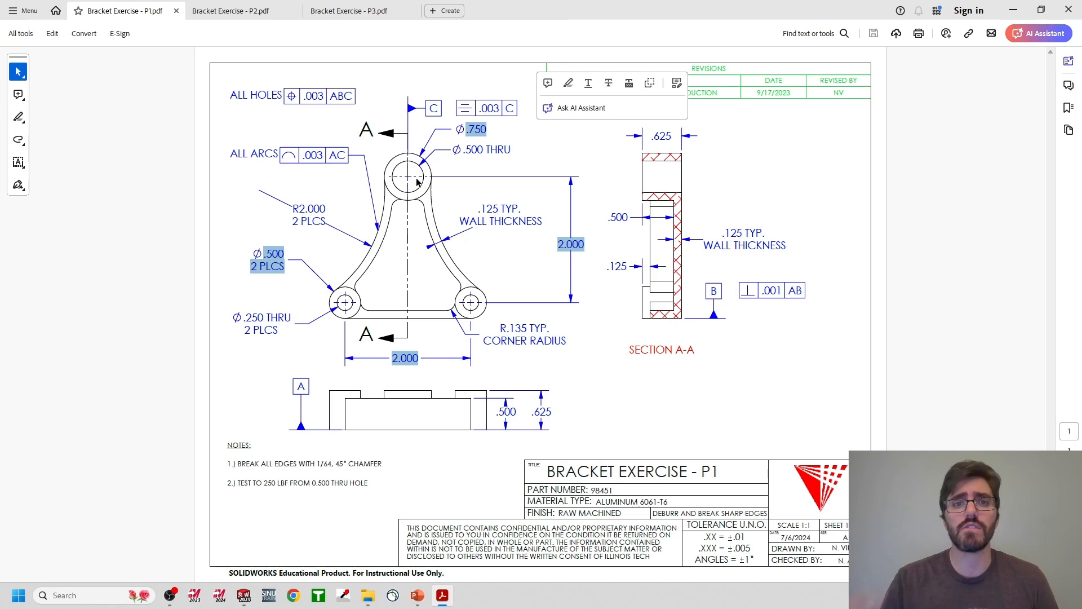
{"action": "left_click", "coordinate": [1013, 12]}
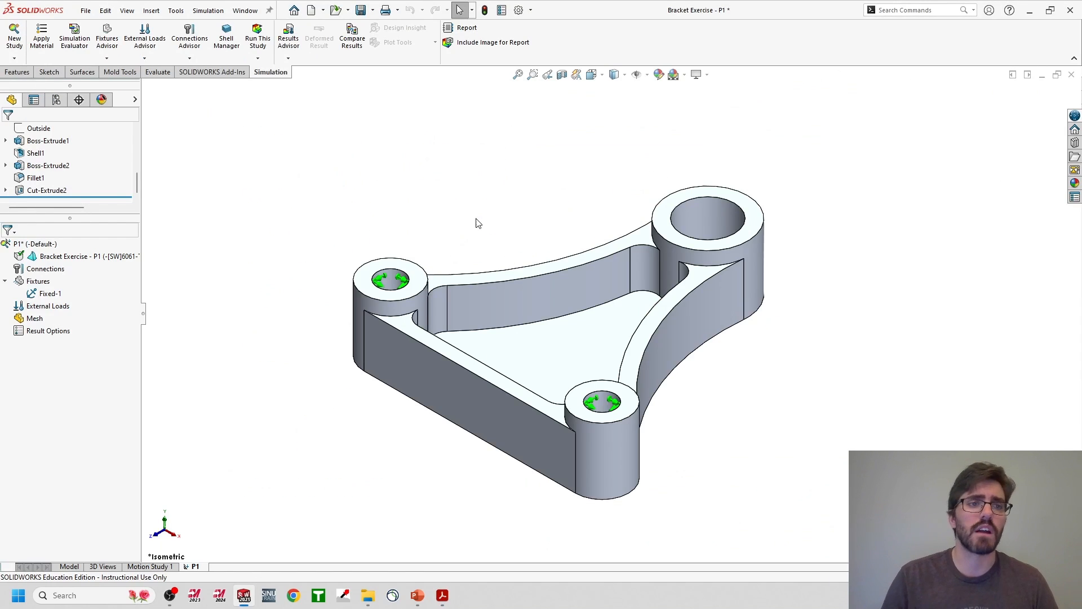
Start a force load on the large hole's inner face, with the Right Plane as direction reference and units in English (IPS).
{"action": "right_click", "coordinate": [37, 311]}
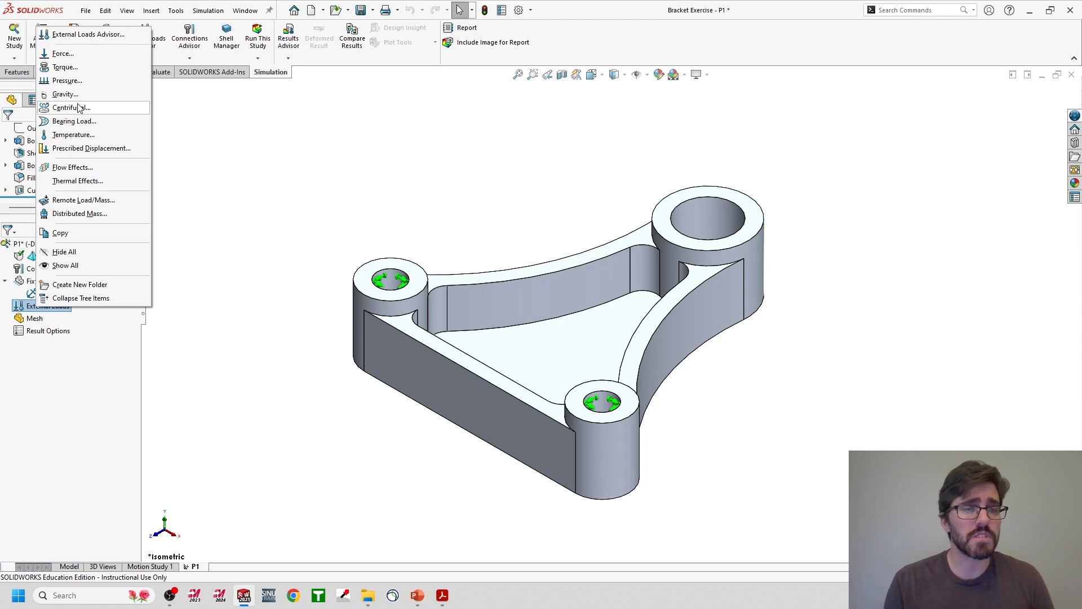
{"action": "left_click", "coordinate": [63, 55]}
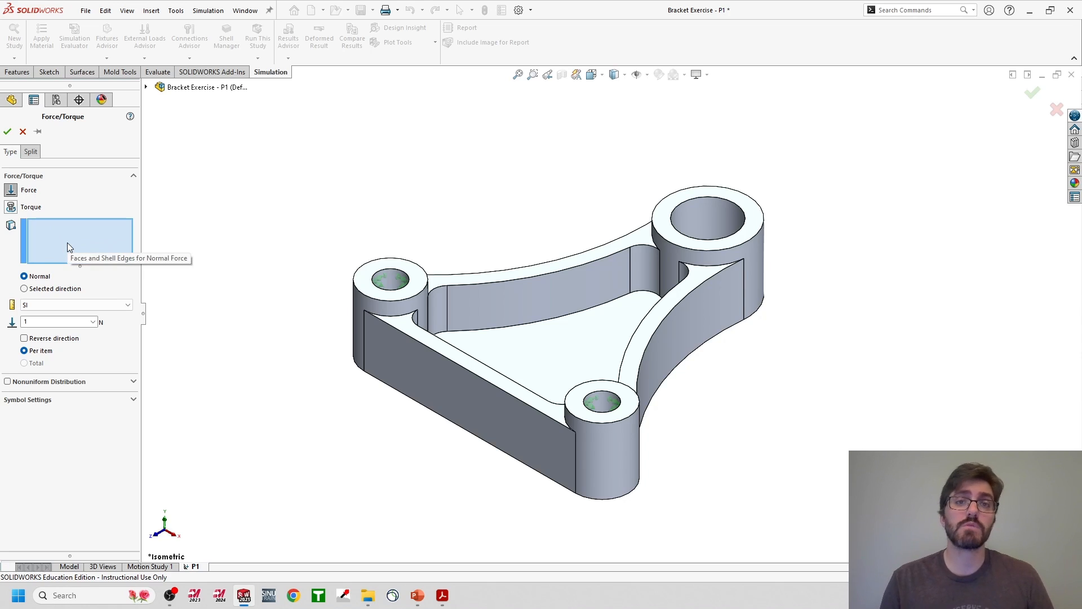
{"action": "left_click", "coordinate": [699, 222]}
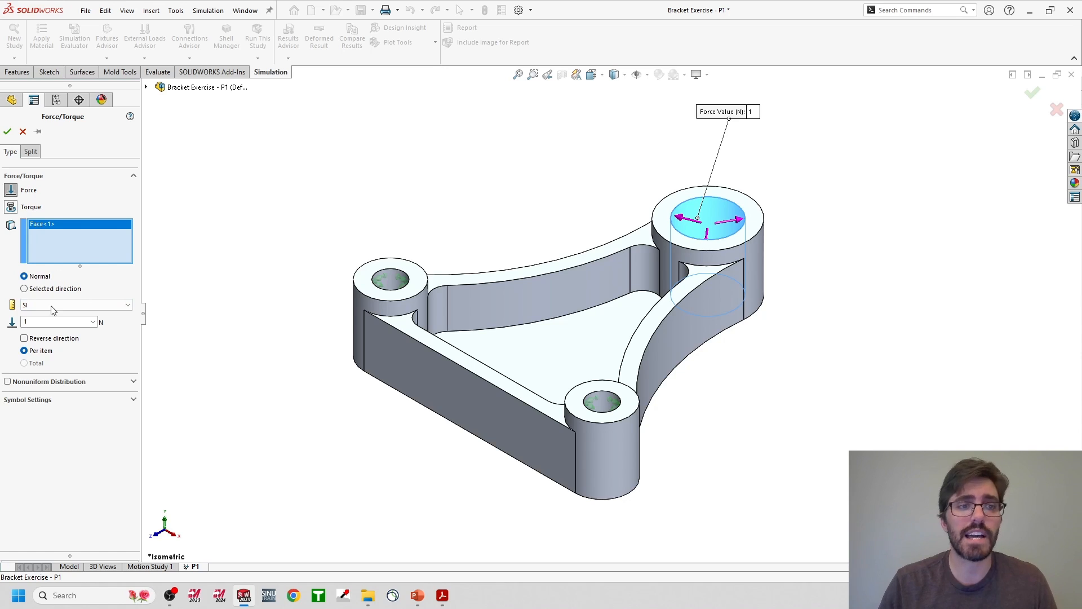
{"action": "left_click", "coordinate": [26, 290]}
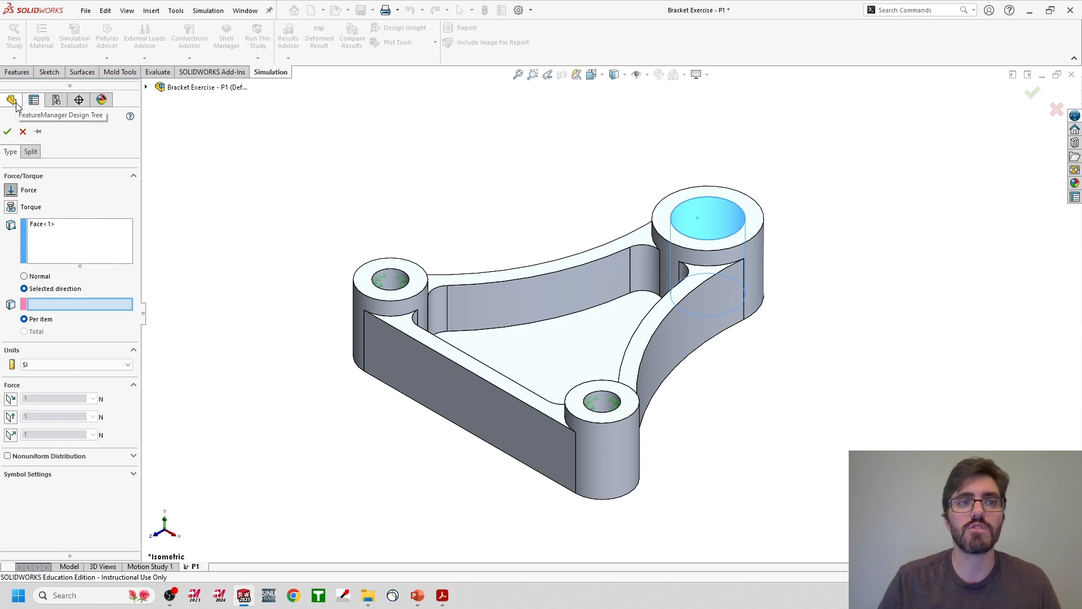
{"action": "left_click", "coordinate": [146, 88]}
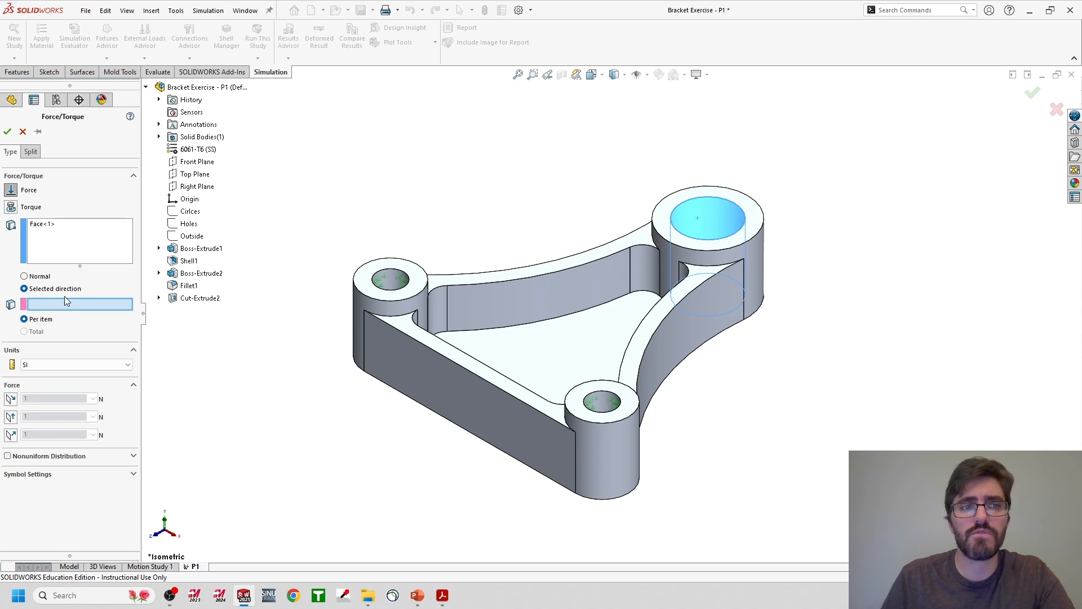
{"action": "left_click", "coordinate": [192, 190]}
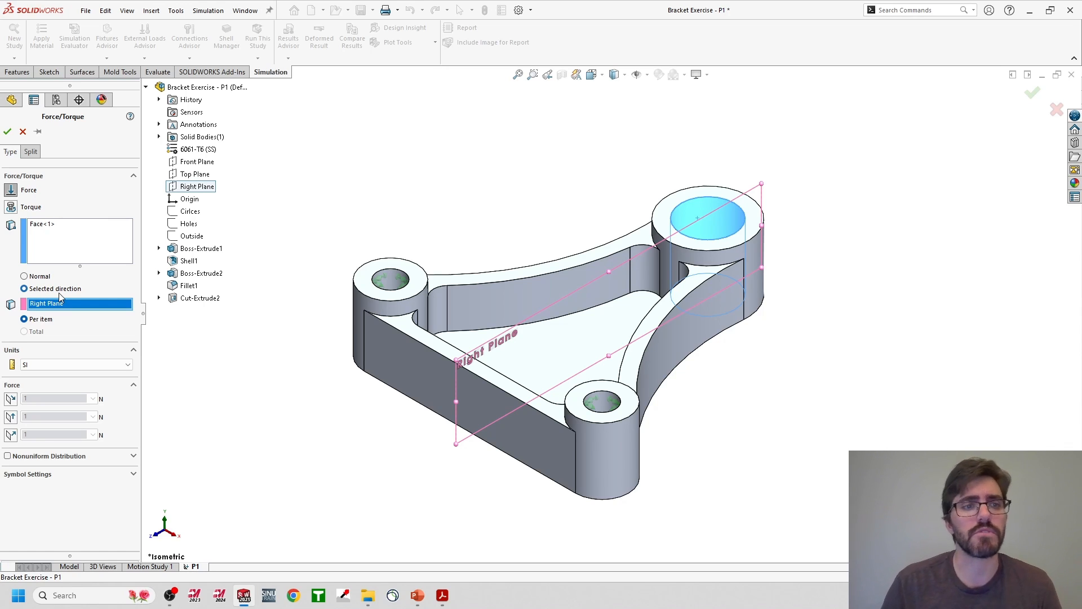
{"action": "left_click", "coordinate": [36, 366]}
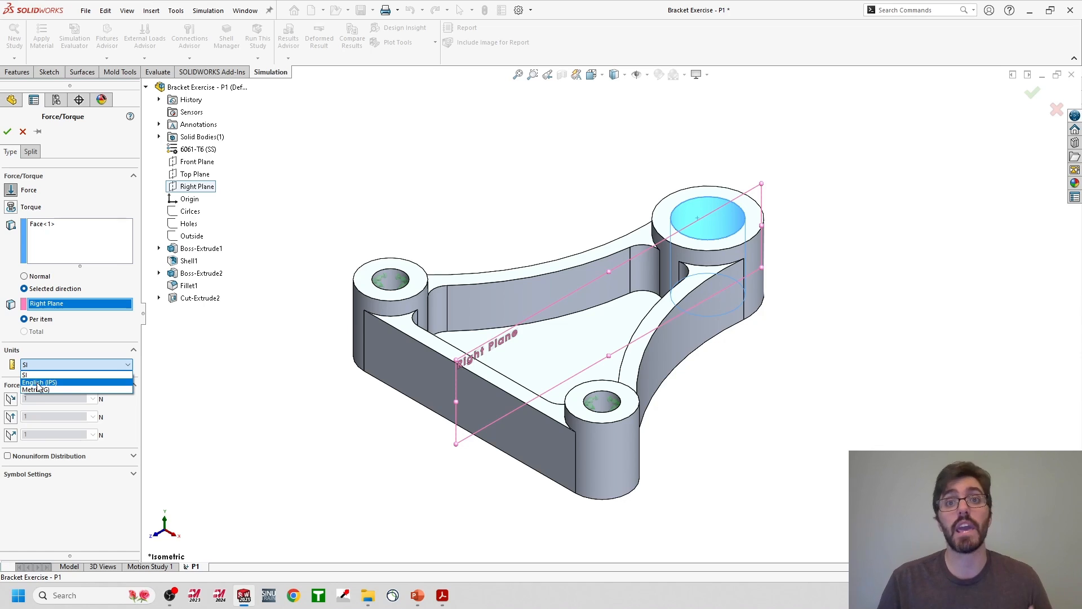
{"action": "left_click", "coordinate": [38, 383]}
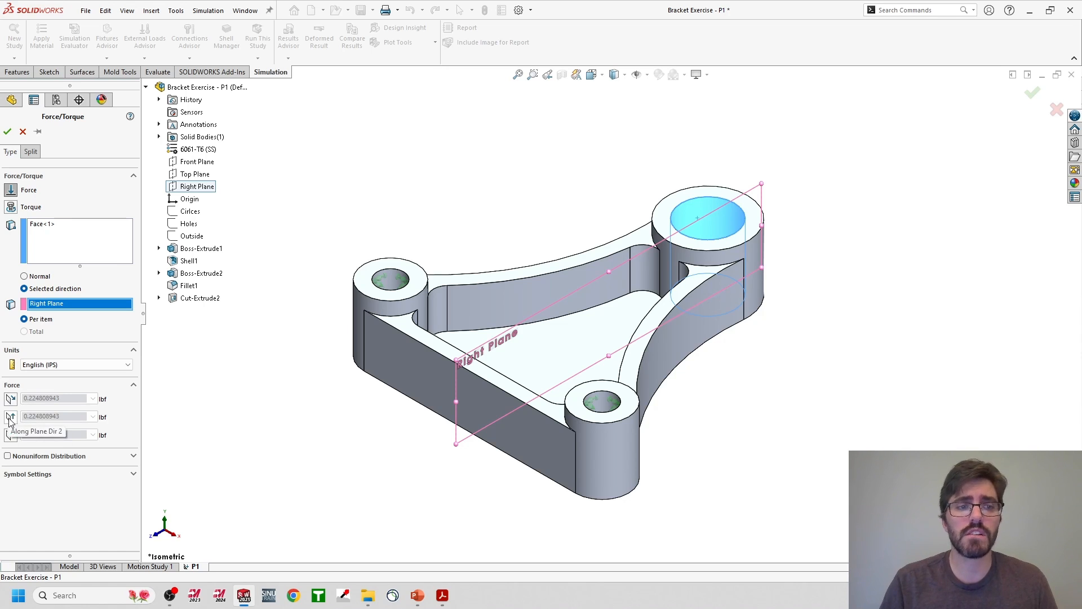
{"action": "left_click", "coordinate": [11, 418]}
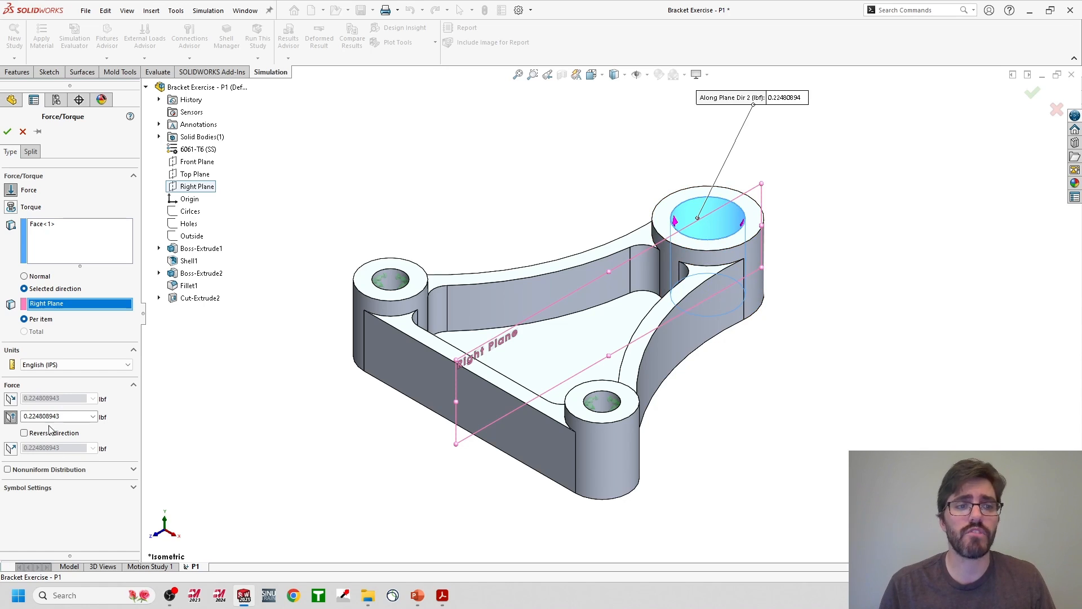
{"action": "left_click", "coordinate": [24, 434]}
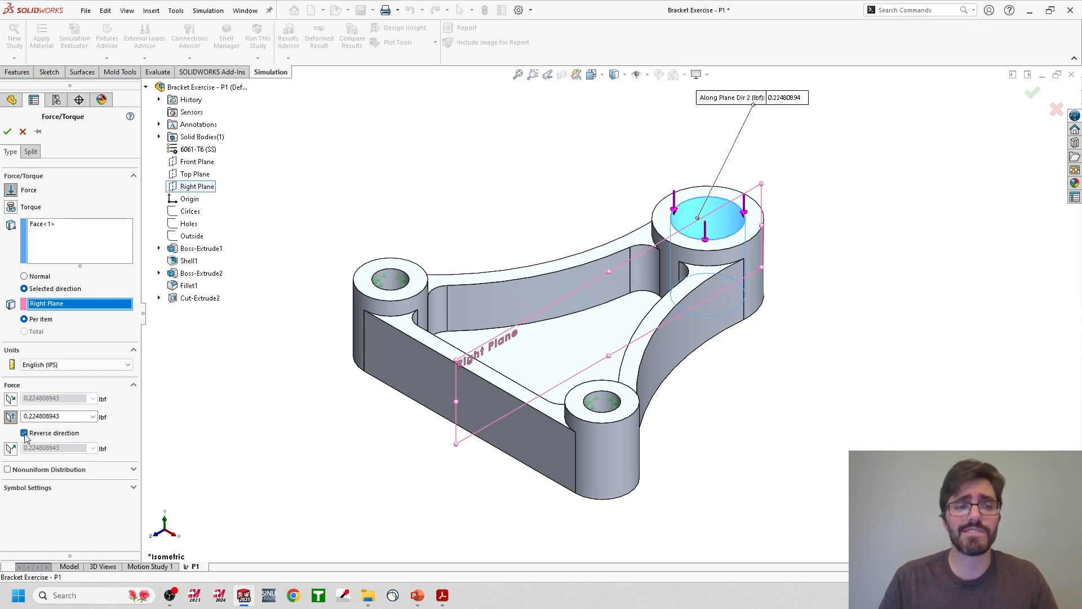
{"action": "left_click", "coordinate": [11, 419]}
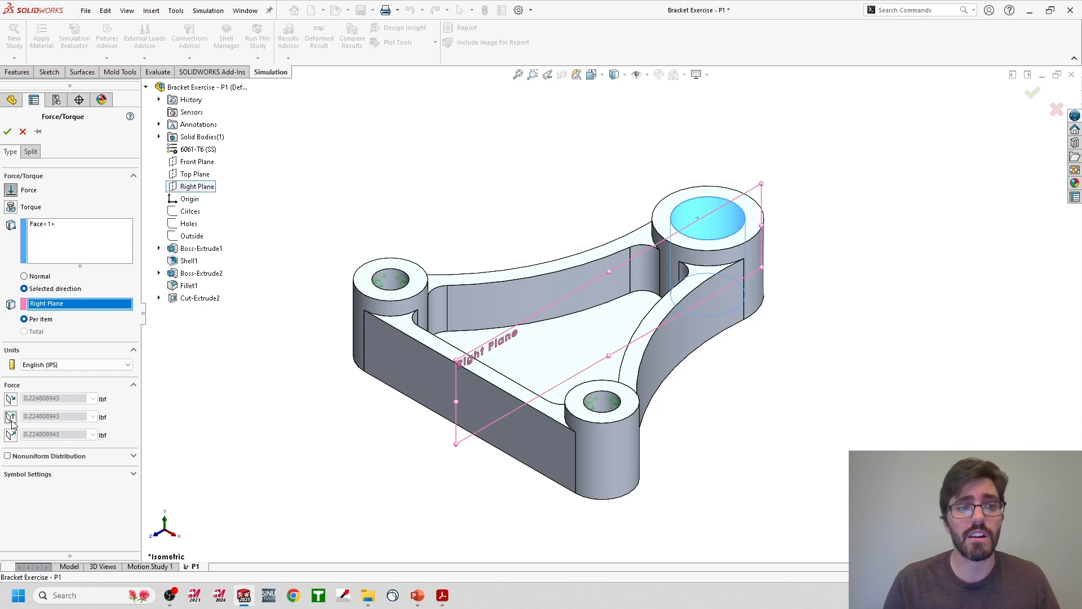
Apply a 250 lbf downward force to the large hole along the Right Plane's second in-plane direction, reversed, and accept the load.
{"action": "left_click", "coordinate": [11, 435]}
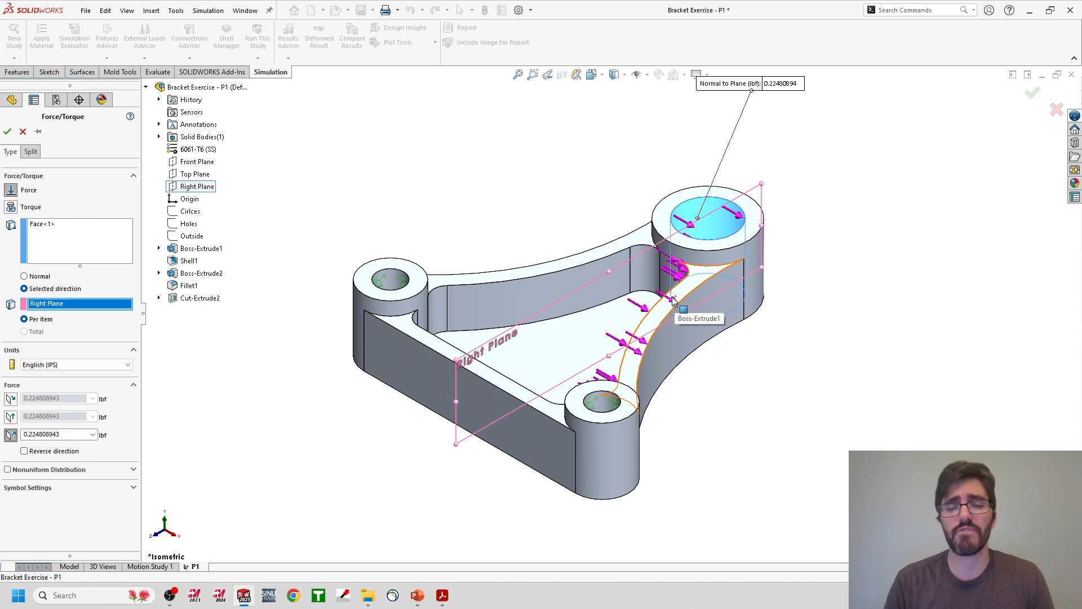
{"action": "left_click", "coordinate": [11, 436]}
{"action": "left_click", "coordinate": [11, 416]}
{"action": "left_click", "coordinate": [24, 433]}
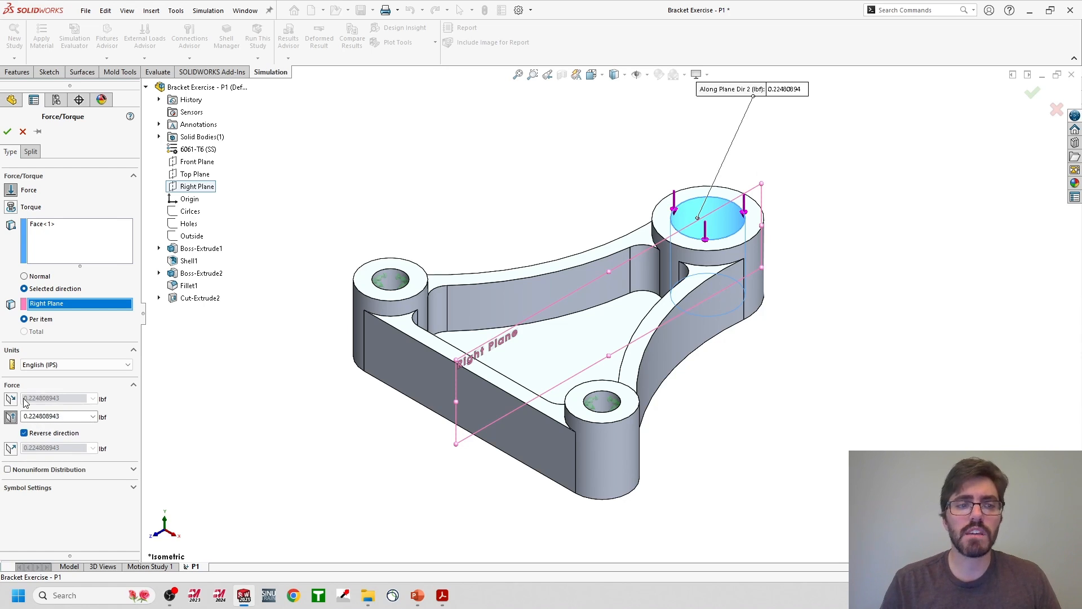
{"action": "double_click", "coordinate": [59, 416]}
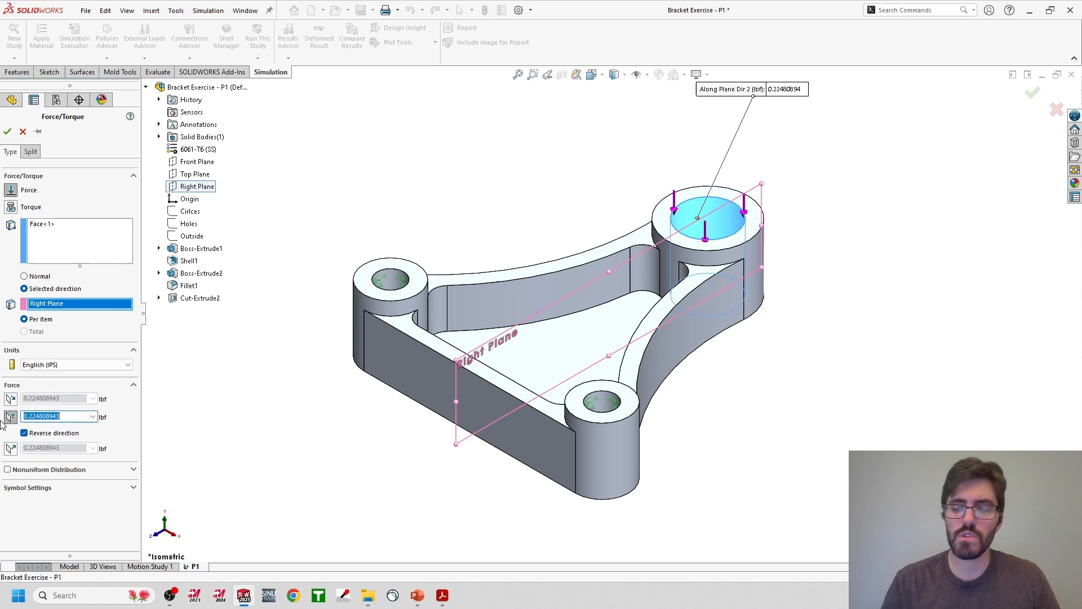
{"action": "type", "text": "25"}
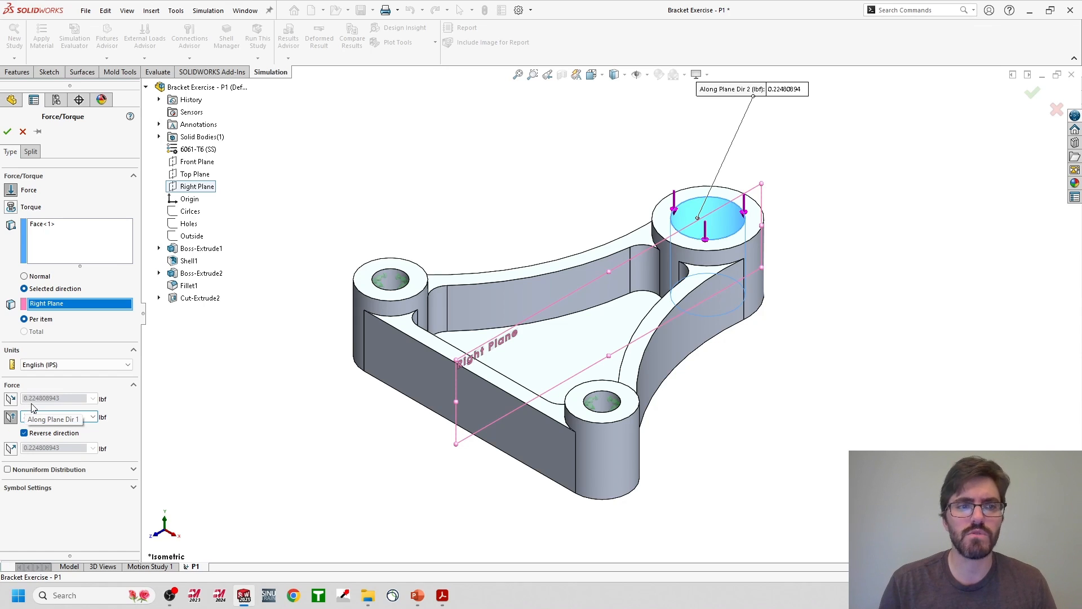
{"action": "double_click", "coordinate": [54, 417]}
{"action": "type", "text": "250"}
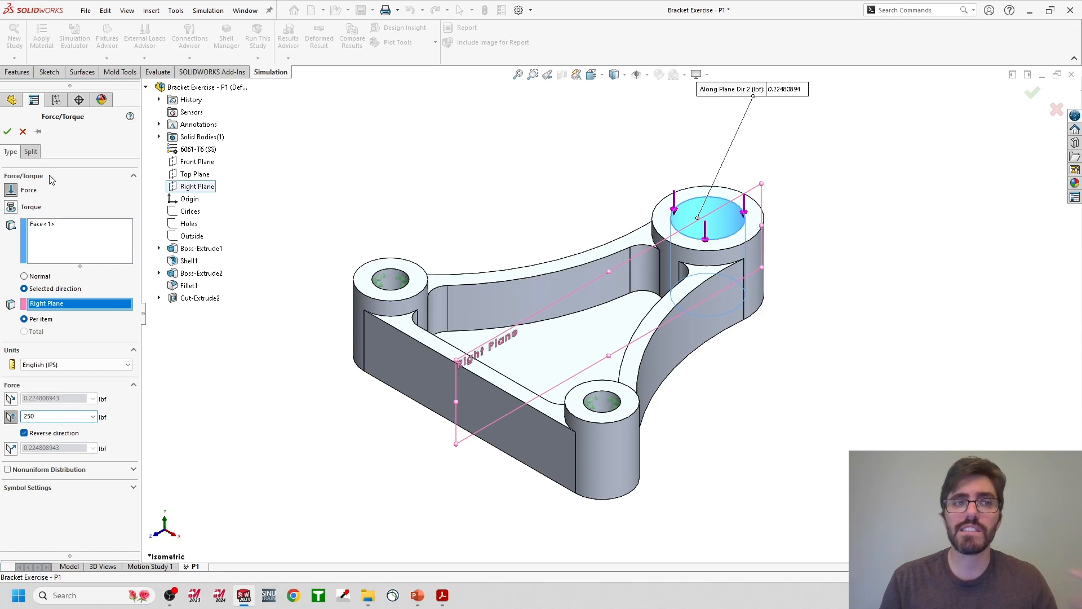
{"action": "left_click", "coordinate": [7, 133]}
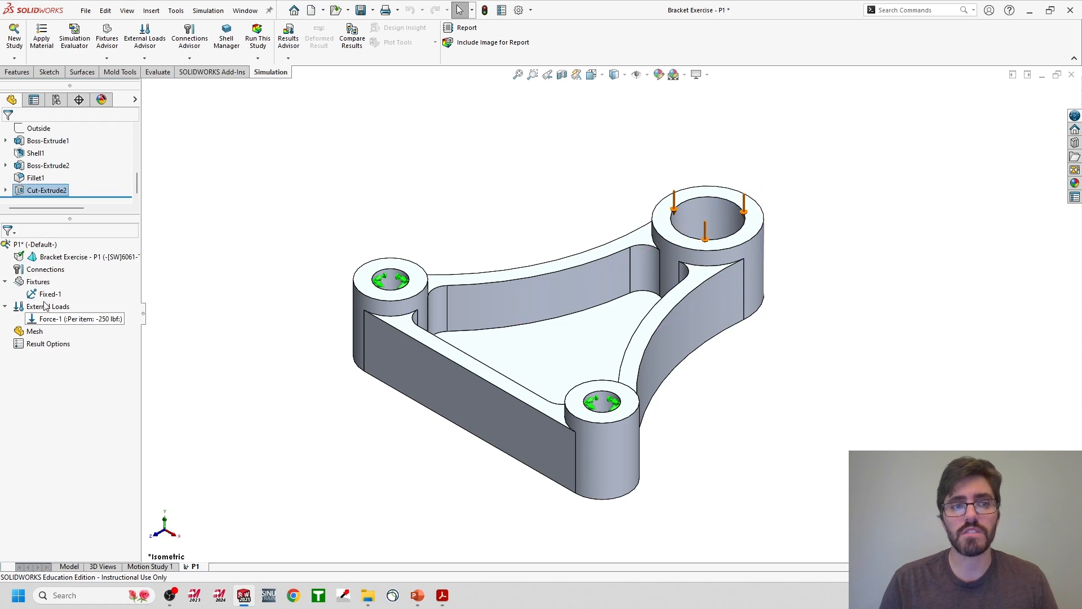
Create a mesh of the bracket with the Standard mesh type, keeping the default density and element sizes.
{"action": "right_click", "coordinate": [33, 336]}
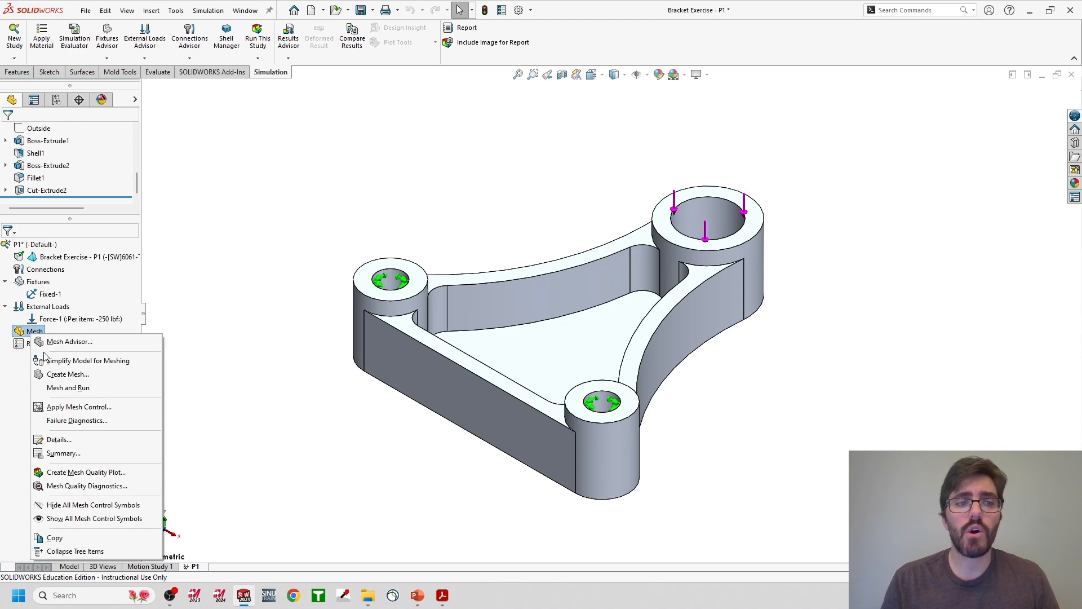
{"action": "left_click", "coordinate": [66, 376]}
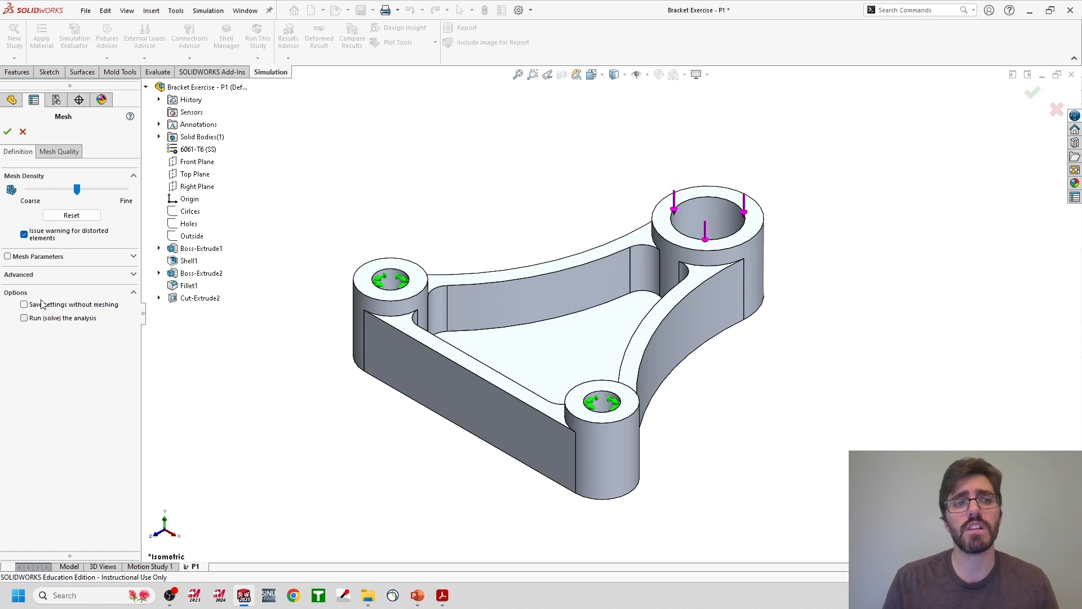
{"action": "left_click", "coordinate": [7, 256]}
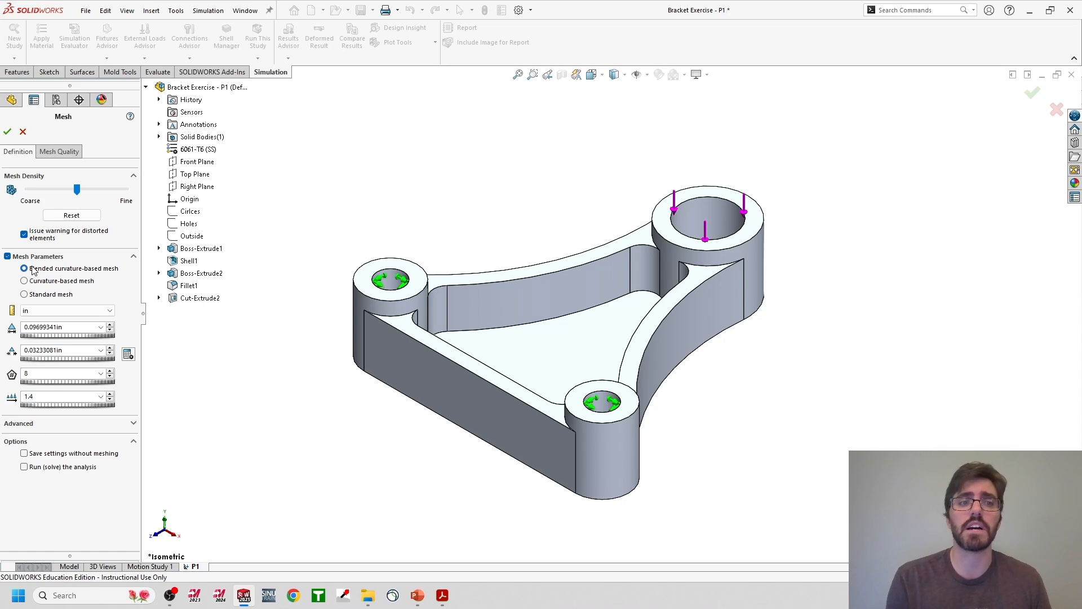
{"action": "left_click", "coordinate": [24, 295]}
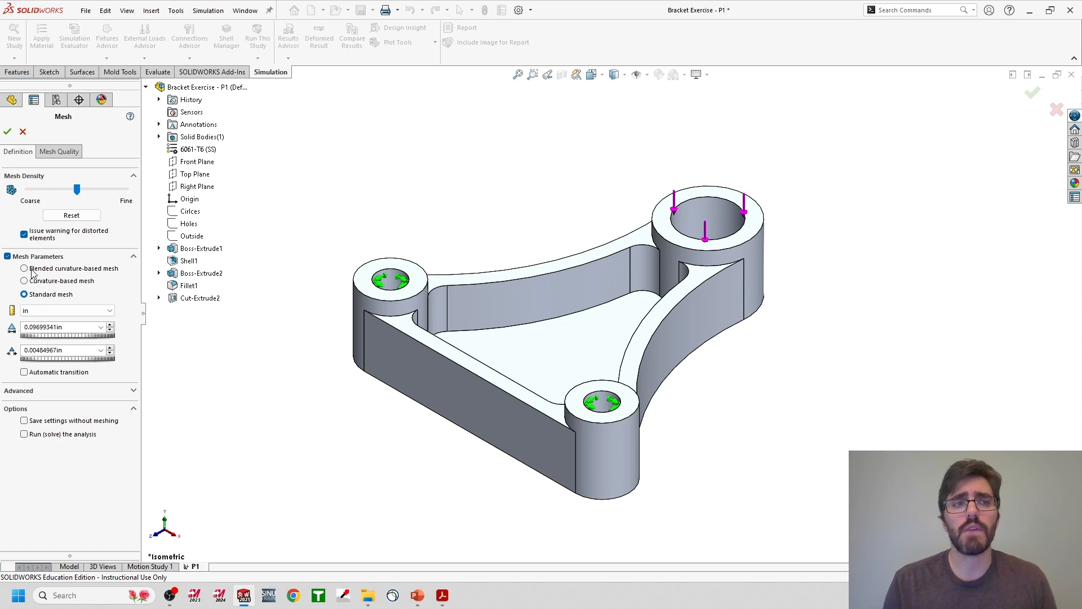
{"action": "left_click", "coordinate": [4, 134]}
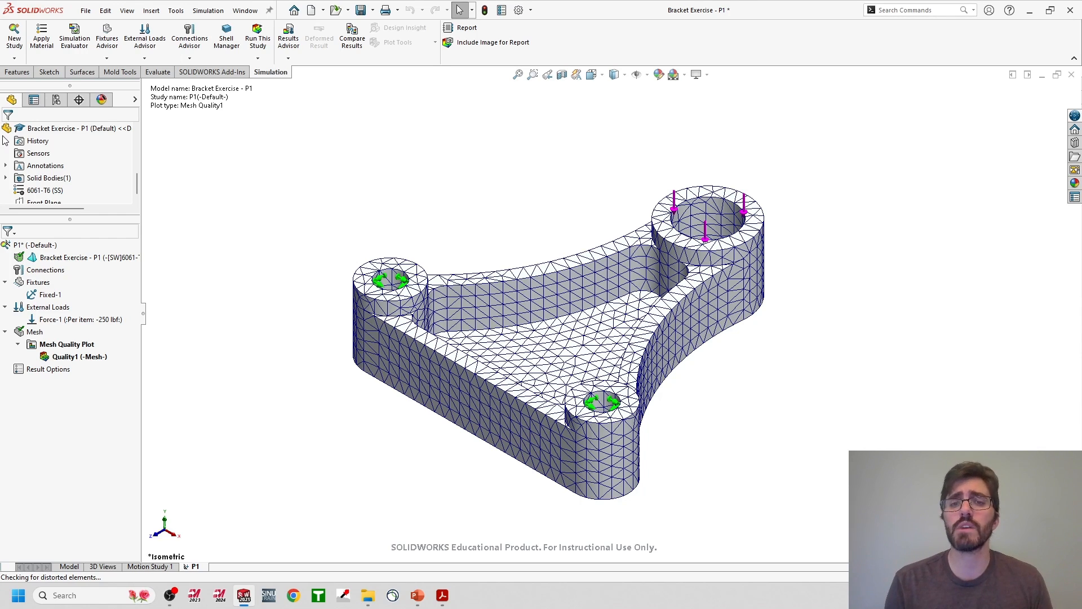
{"action": "scroll", "coordinate": [6, 140], "scroll_direction": "down", "scroll_amount": 3}
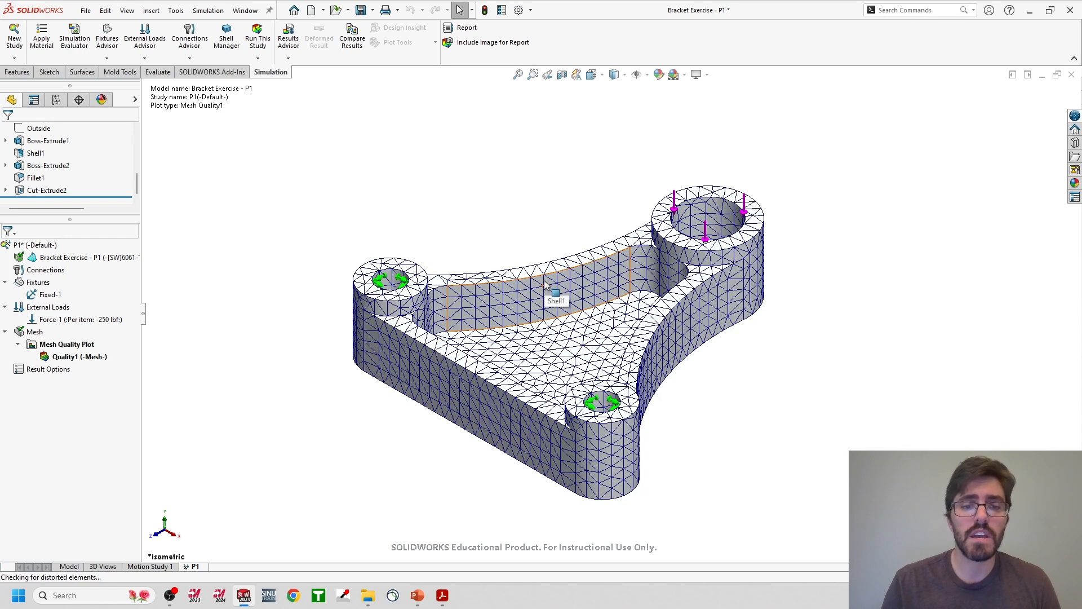
Switch to File Explorer, open the P1 subfolder of FEA Studies, and place its window side by side with SOLIDWORKS.
{"action": "mouse_move", "coordinate": [379, 605]}
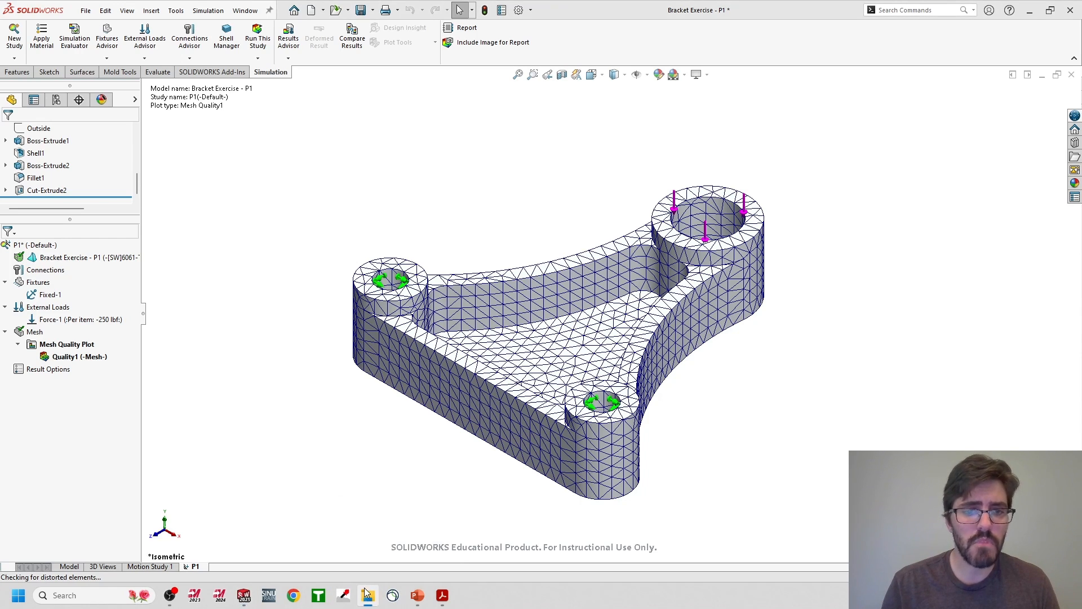
{"action": "right_click", "coordinate": [365, 601]}
{"action": "left_click", "coordinate": [354, 490]}
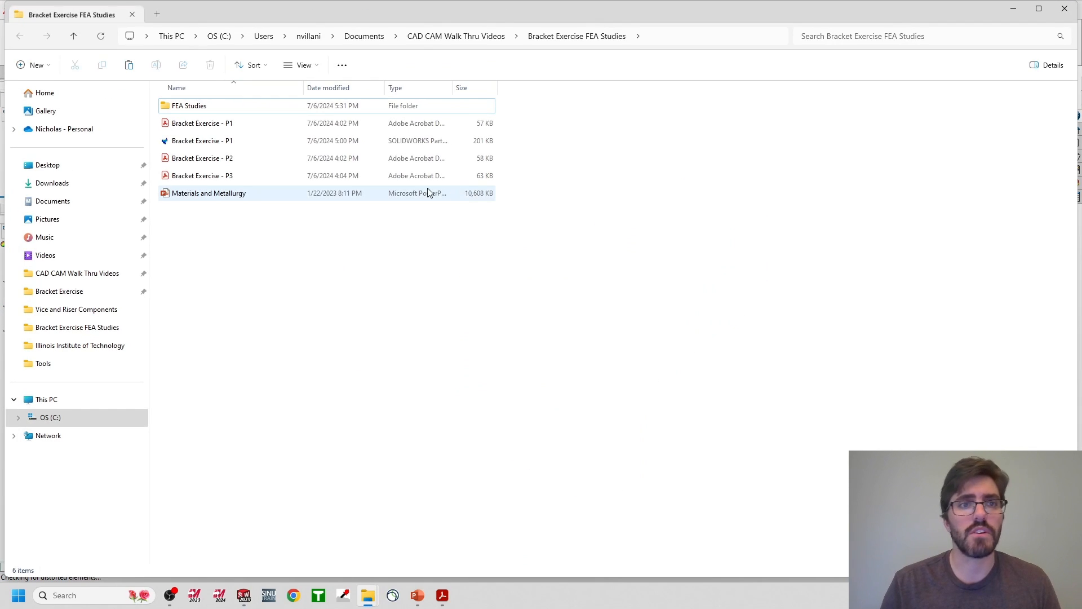
{"action": "left_click", "coordinate": [201, 111]}
{"action": "double_click", "coordinate": [202, 111]}
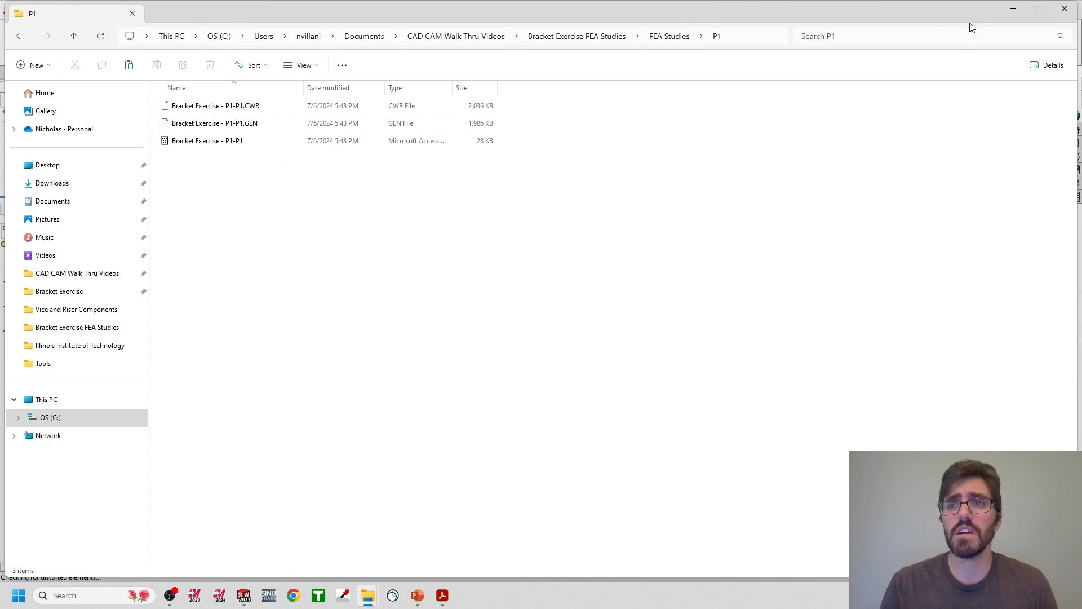
{"action": "left_click_drag", "start_coordinate": [923, 17], "coordinate": [6, 133]}
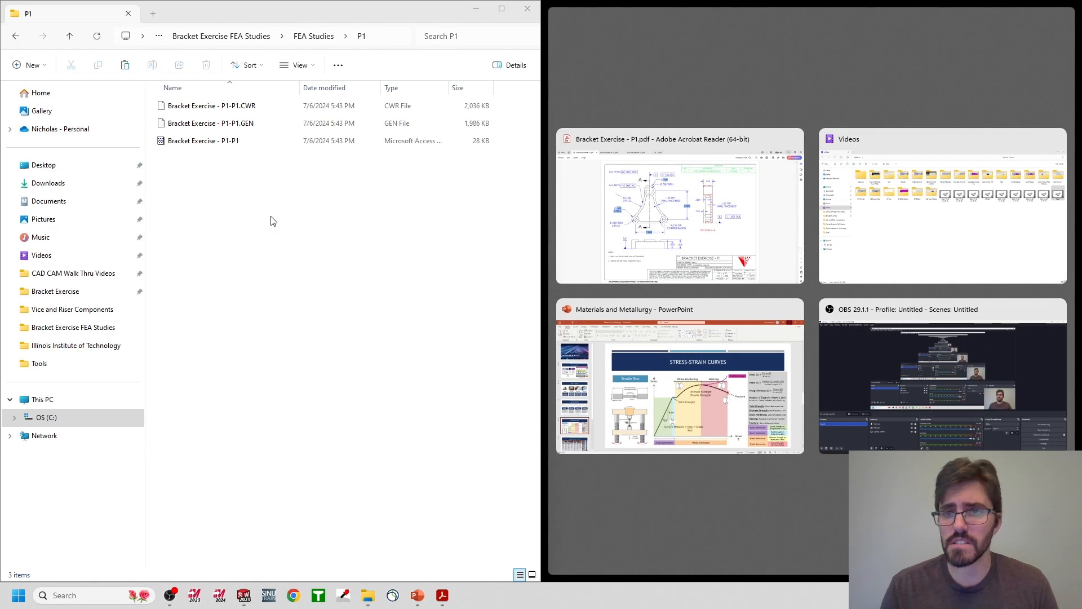
{"action": "left_click", "coordinate": [243, 596]}
{"action": "left_click_drag", "start_coordinate": [707, 5], "coordinate": [845, 91]}
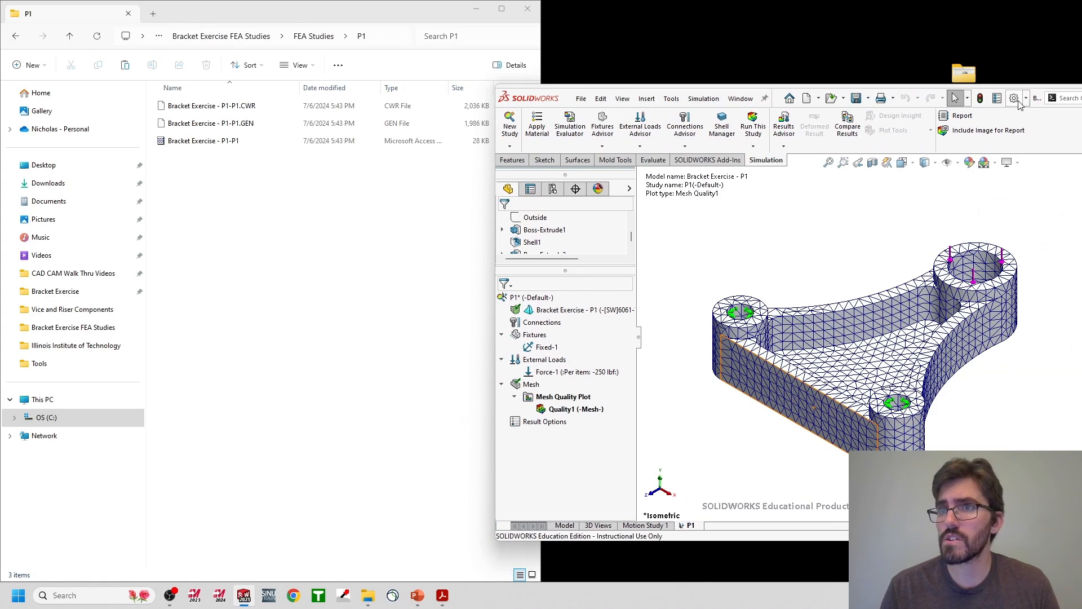
{"action": "left_click_drag", "start_coordinate": [1036, 99], "coordinate": [1081, 93]}
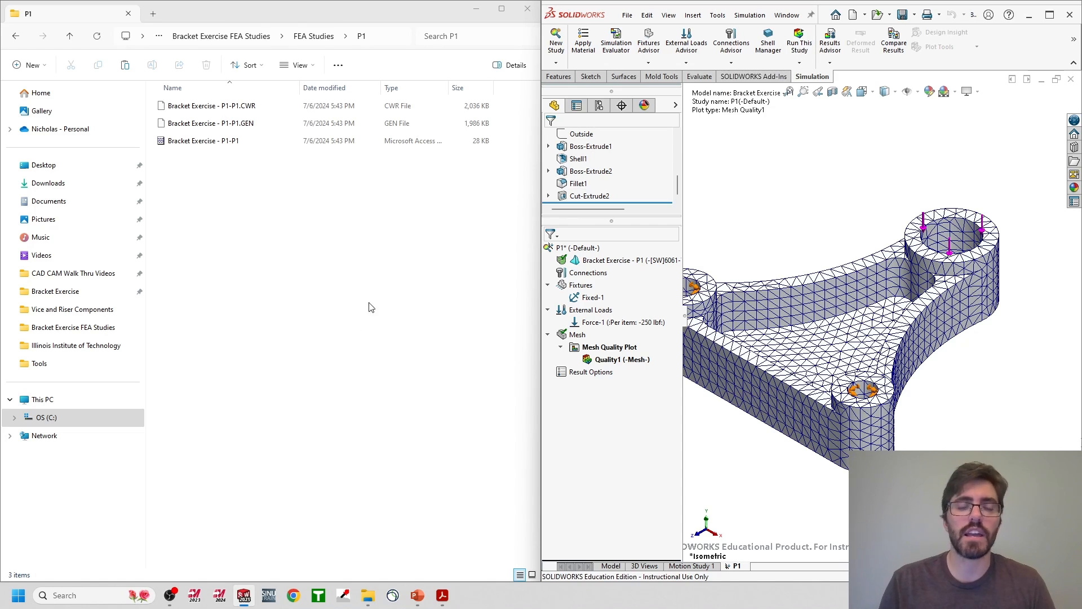
Run the static study P1 and maximize the SOLIDWORKS window.
{"action": "left_click", "coordinate": [806, 44]}
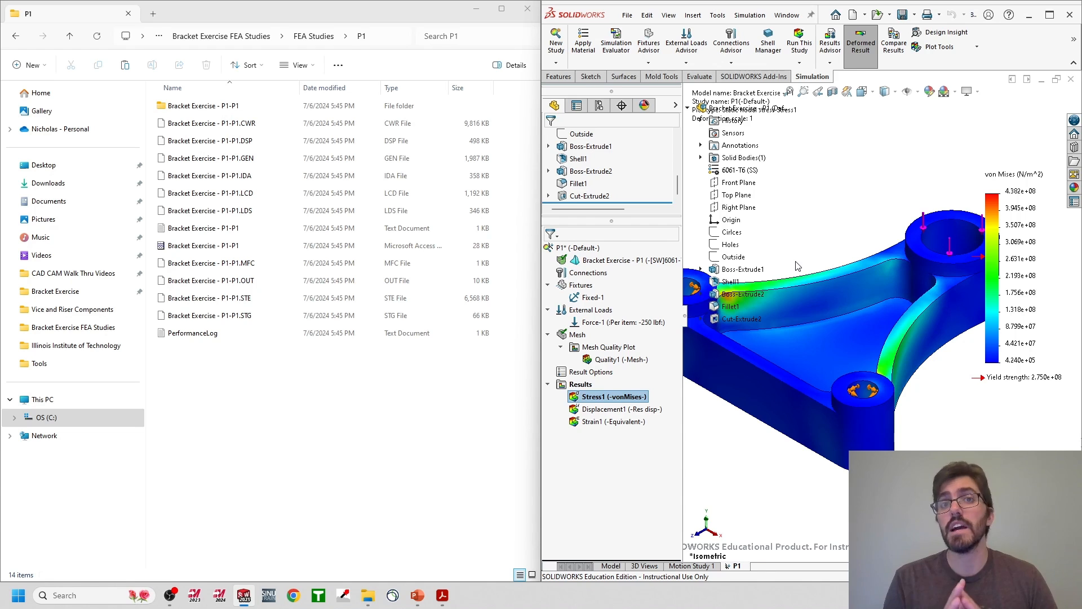
{"action": "left_click", "coordinate": [1048, 15]}
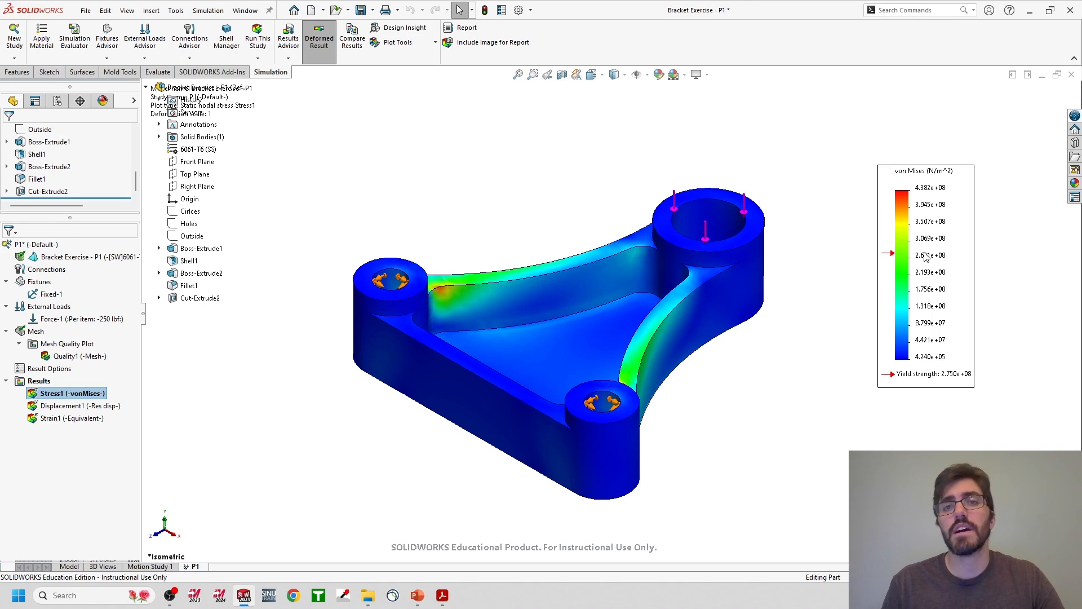
Edit the von Mises stress plot's definition and set its units to N/mm^2 (MPa).
{"action": "right_click", "coordinate": [57, 399]}
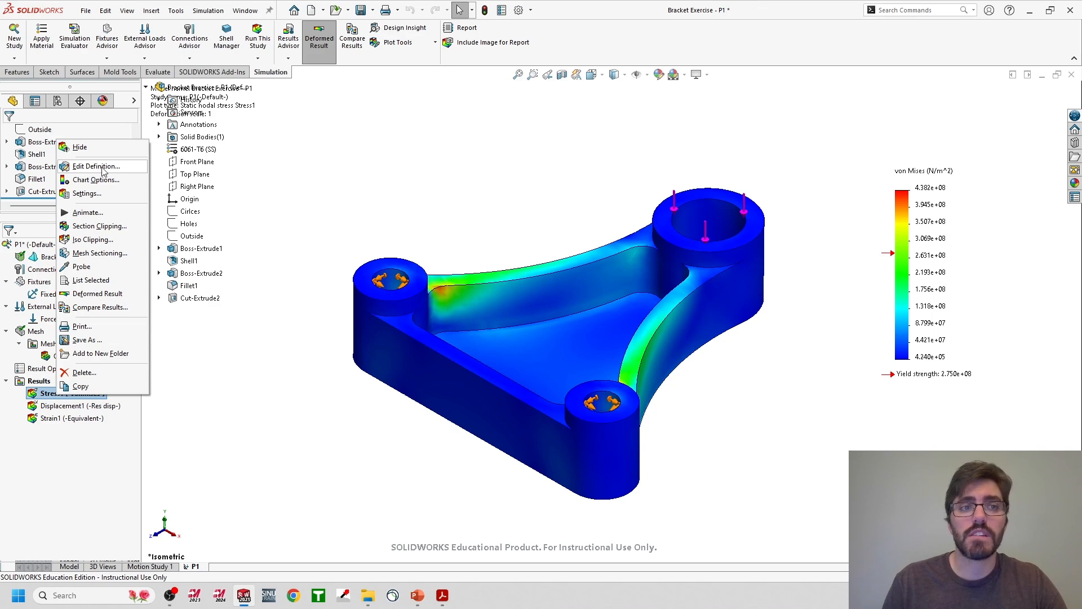
{"action": "left_click", "coordinate": [994, 243]}
{"action": "right_click", "coordinate": [951, 215]}
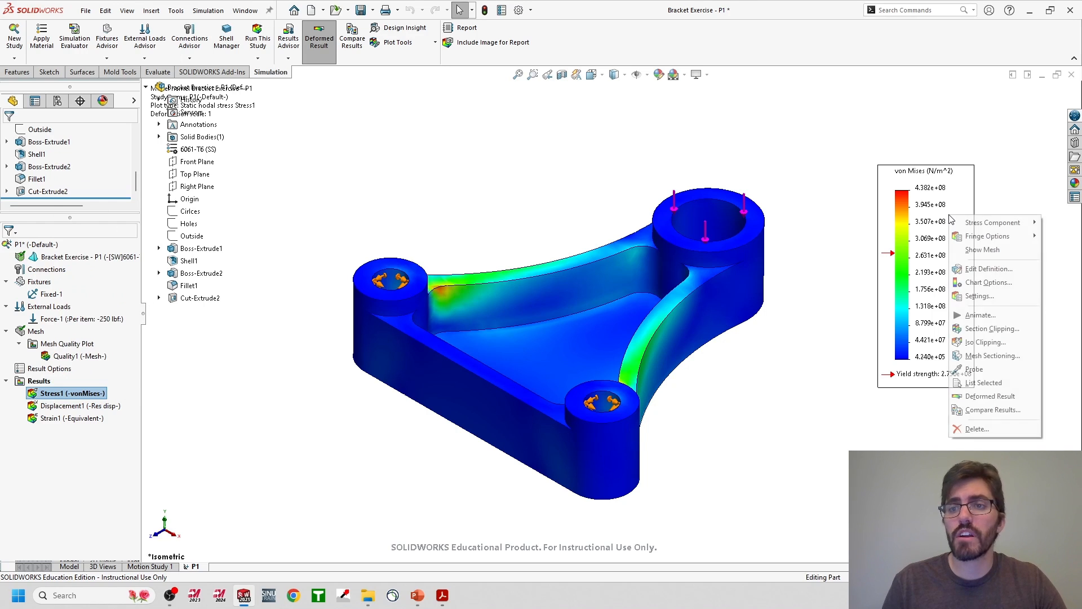
{"action": "left_click", "coordinate": [969, 270]}
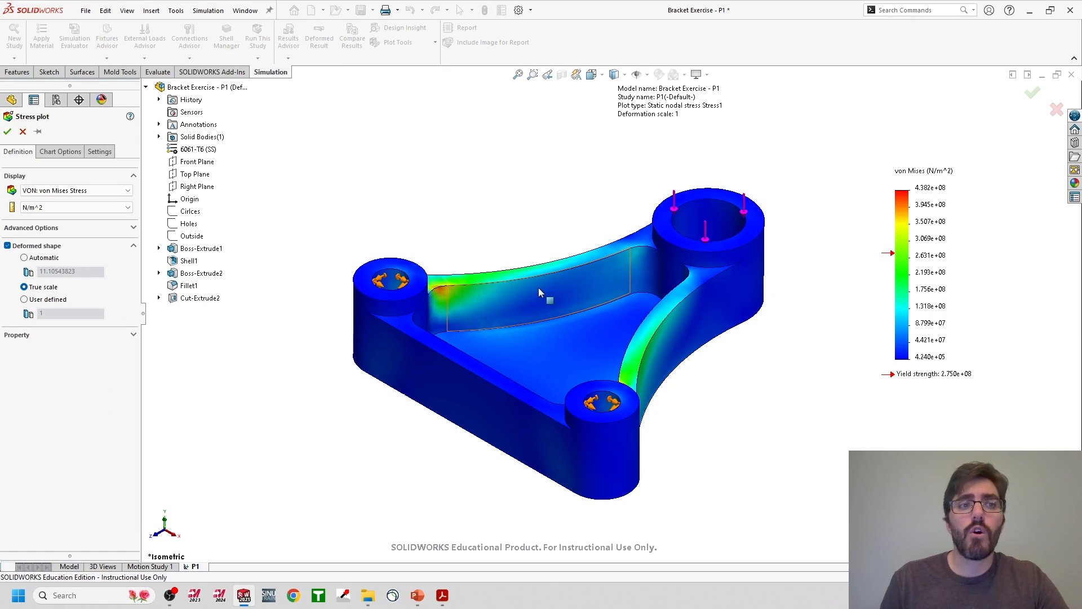
{"action": "left_click", "coordinate": [49, 211]}
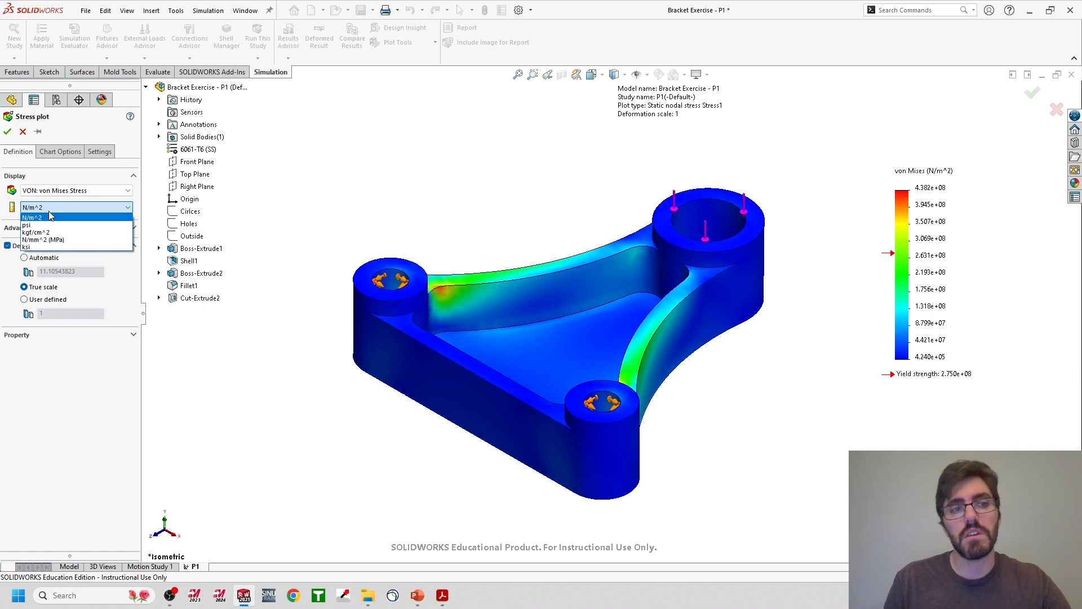
{"action": "left_click", "coordinate": [52, 240]}
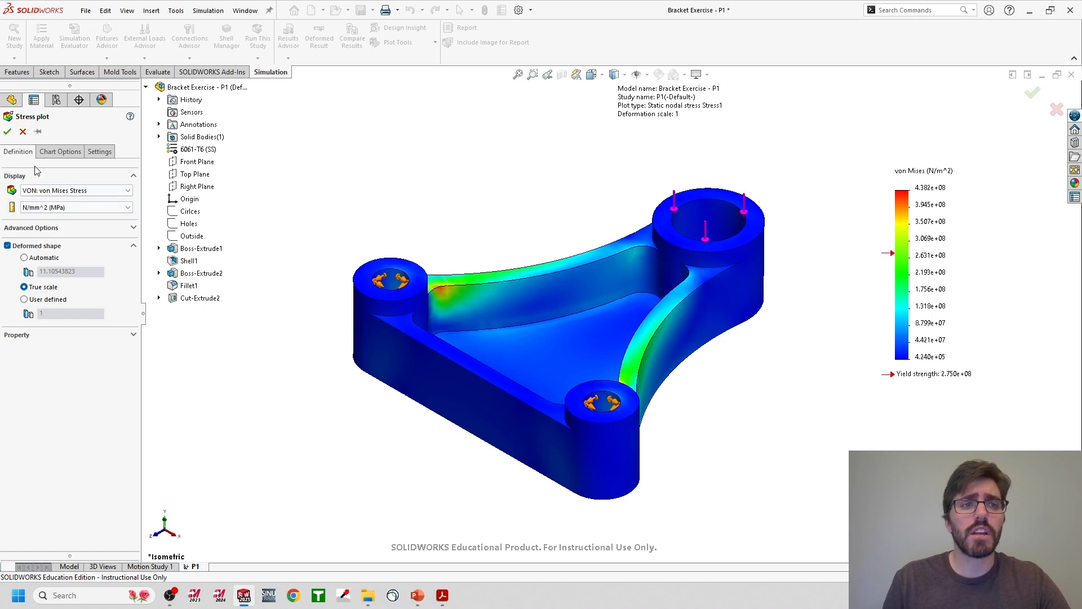
Show the maximum annotation on the stress plot, set its number format to general, and accept the plot changes.
{"action": "left_click", "coordinate": [62, 152]}
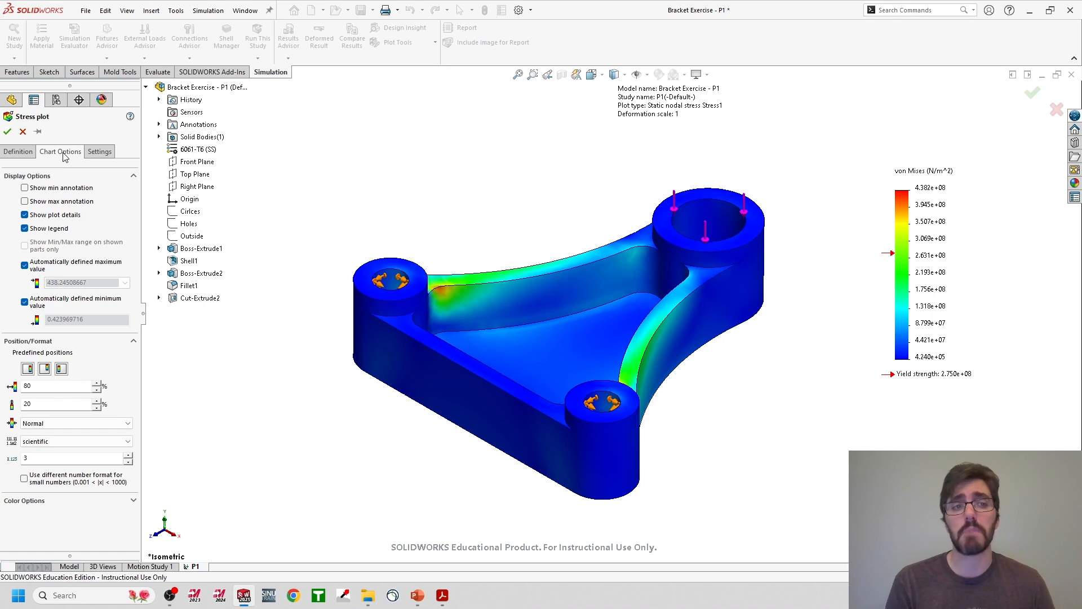
{"action": "left_click", "coordinate": [25, 202]}
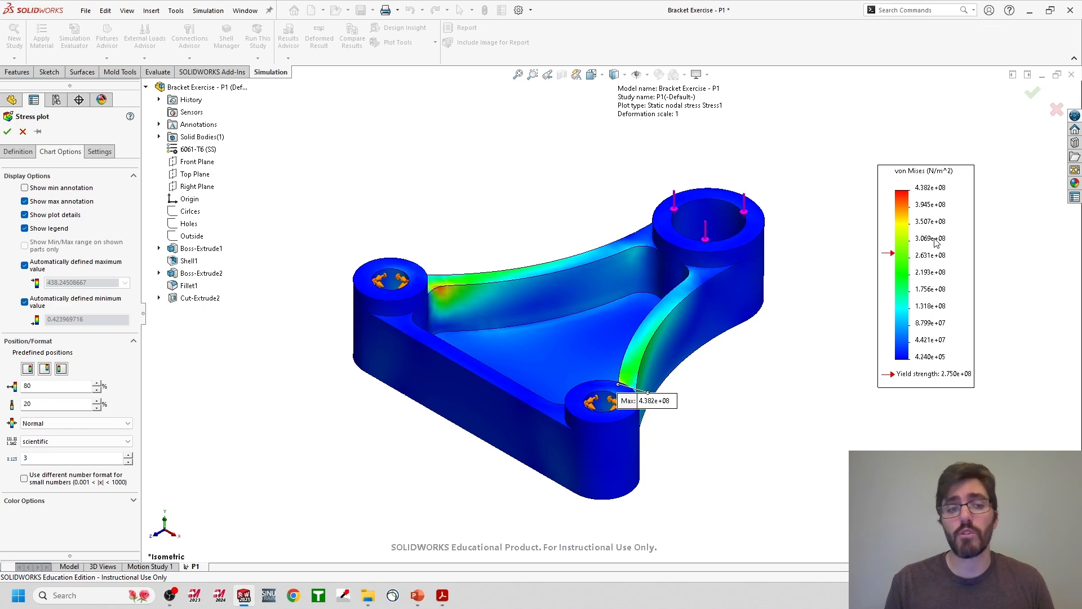
{"action": "left_click", "coordinate": [44, 442]}
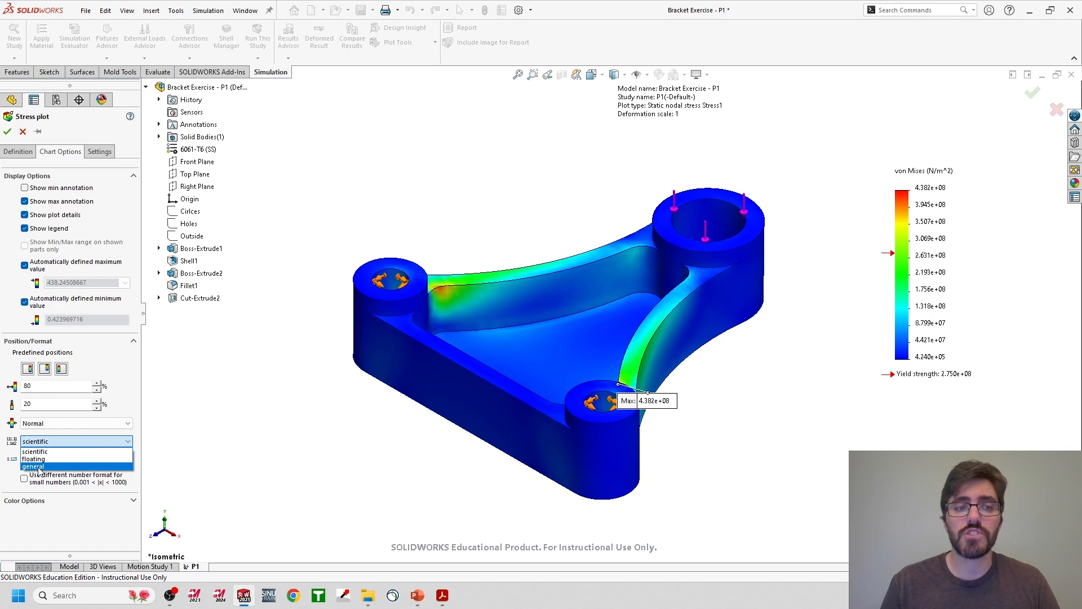
{"action": "left_click", "coordinate": [39, 467]}
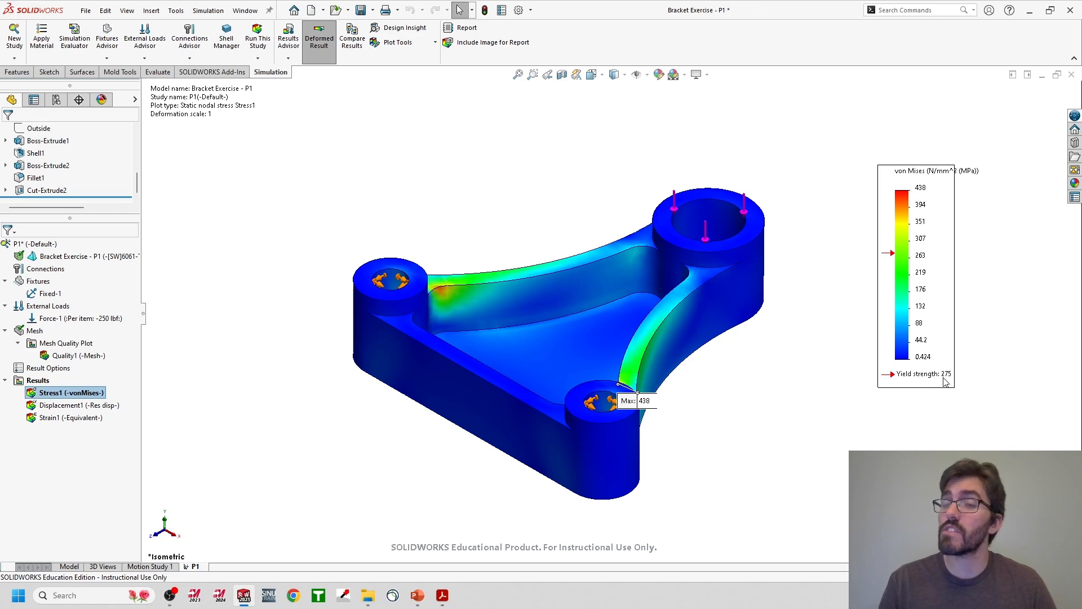
Set the stress legend's maximum value to 275 MPa to match the yield strength.
{"action": "double_click", "coordinate": [921, 190]}
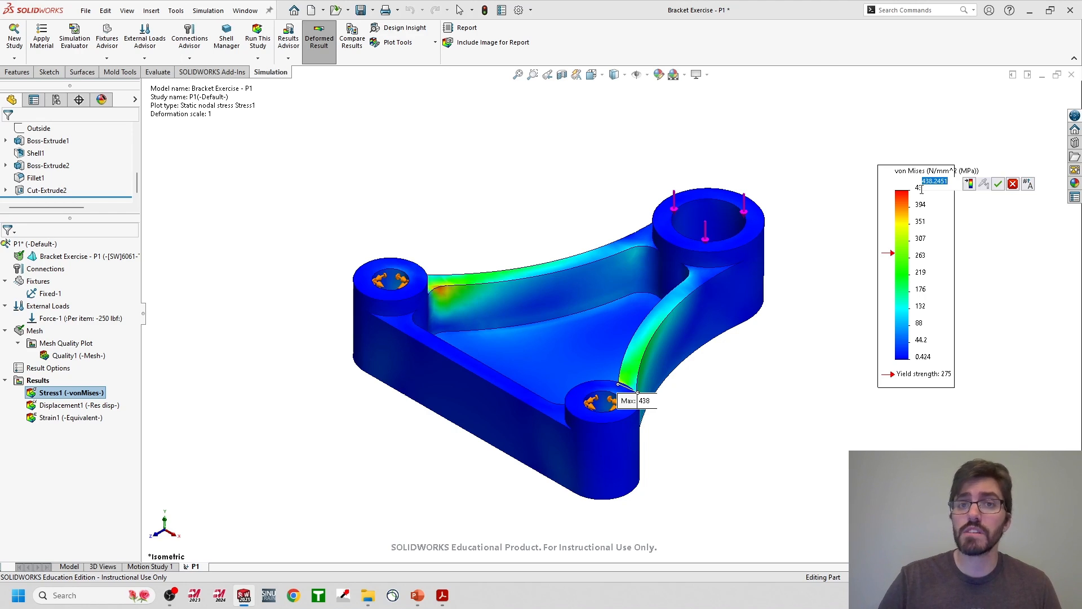
{"action": "type", "text": "275"}
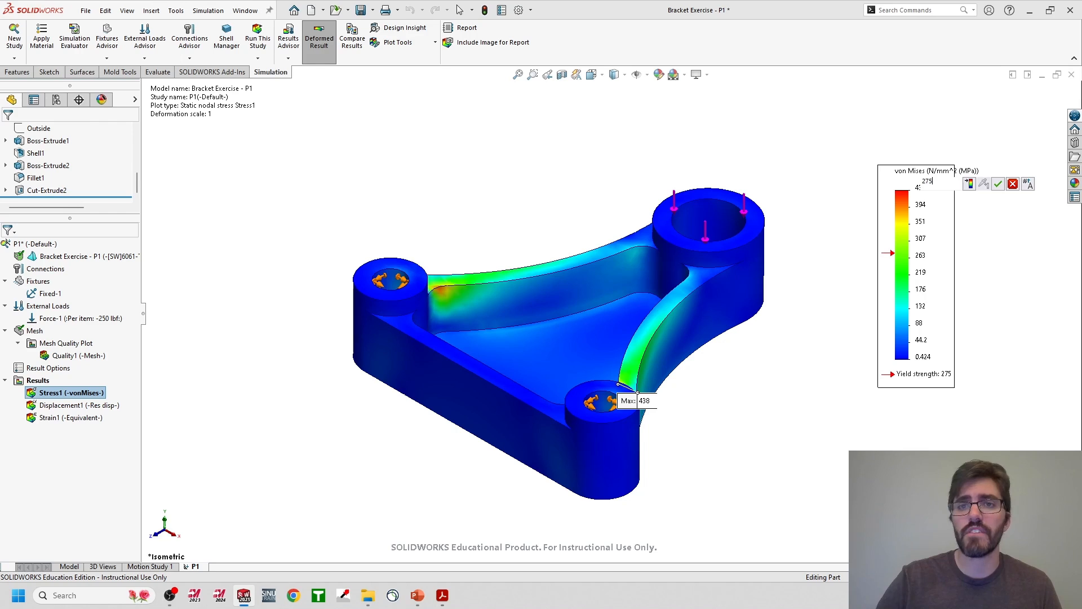
{"action": "key", "text": "Return"}
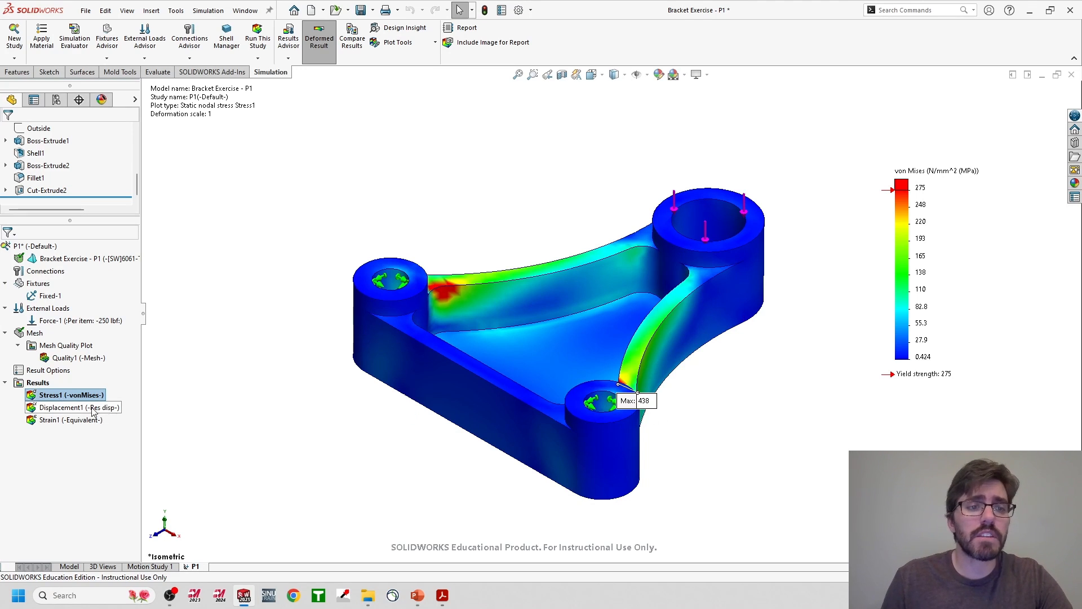
Probe the von Mises stress at a location on the curved wall's inner face, near the high-stress corner.
{"action": "right_click", "coordinate": [54, 398]}
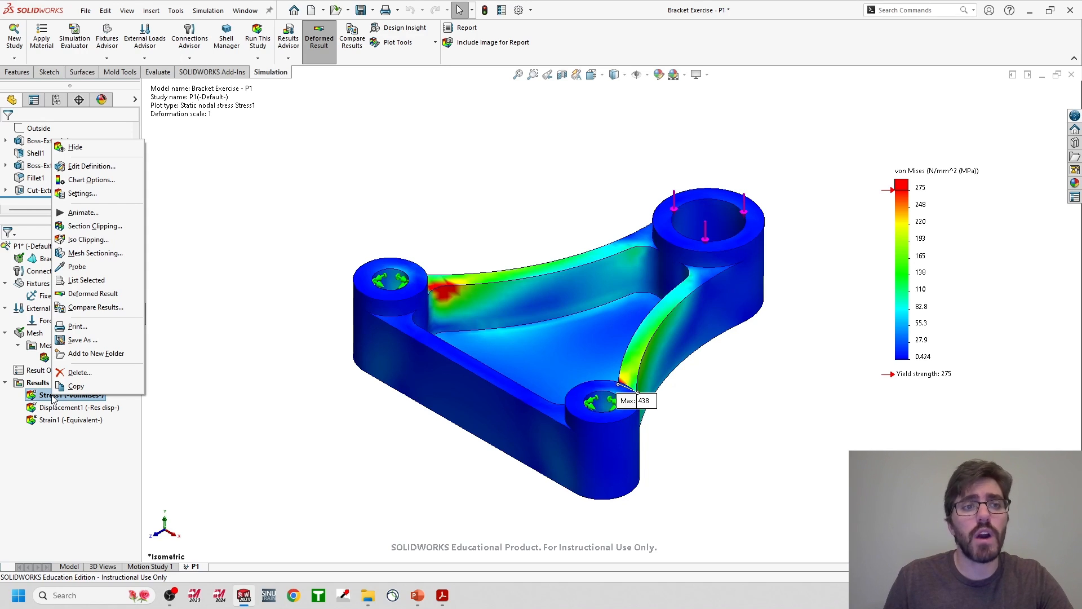
{"action": "left_click", "coordinate": [75, 268]}
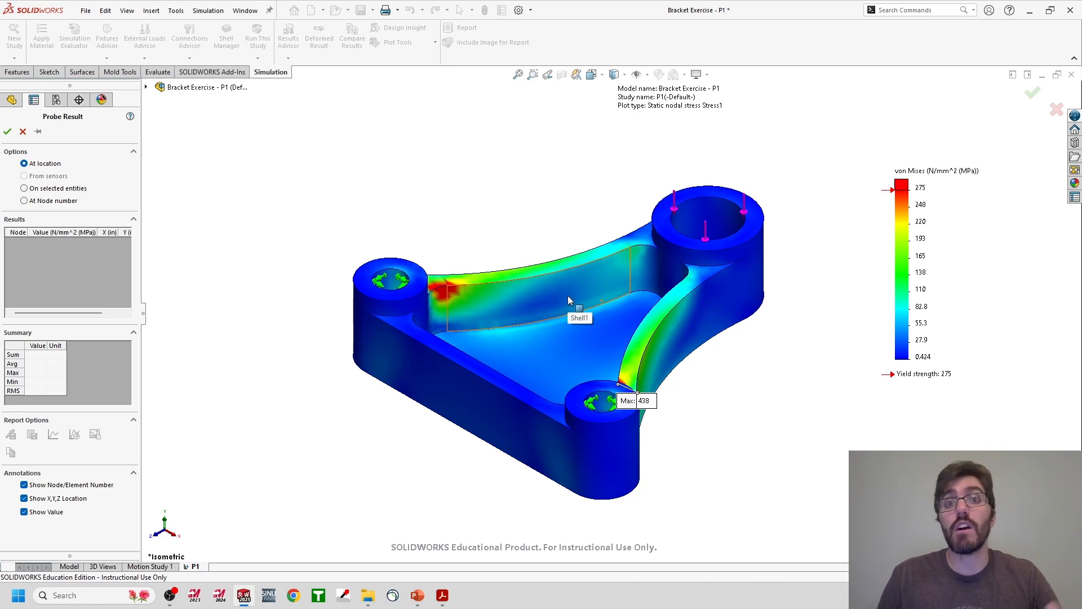
{"action": "left_click", "coordinate": [469, 308]}
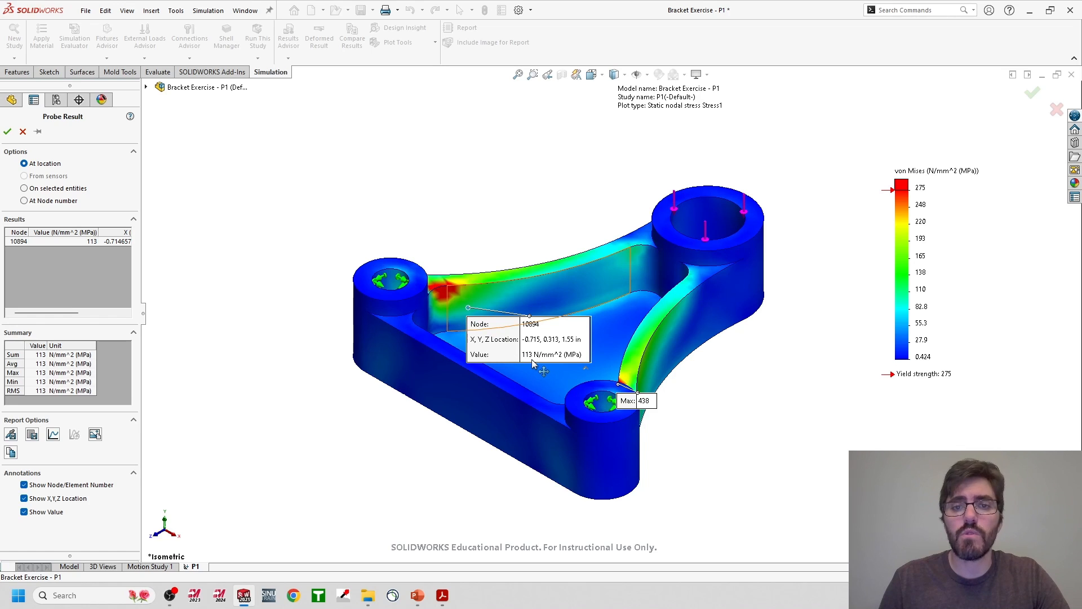
Probe the von Mises stress at four more locations approaching and inside the red high-stress corner of the curved wall, and close the probe.
{"action": "left_click", "coordinate": [460, 300]}
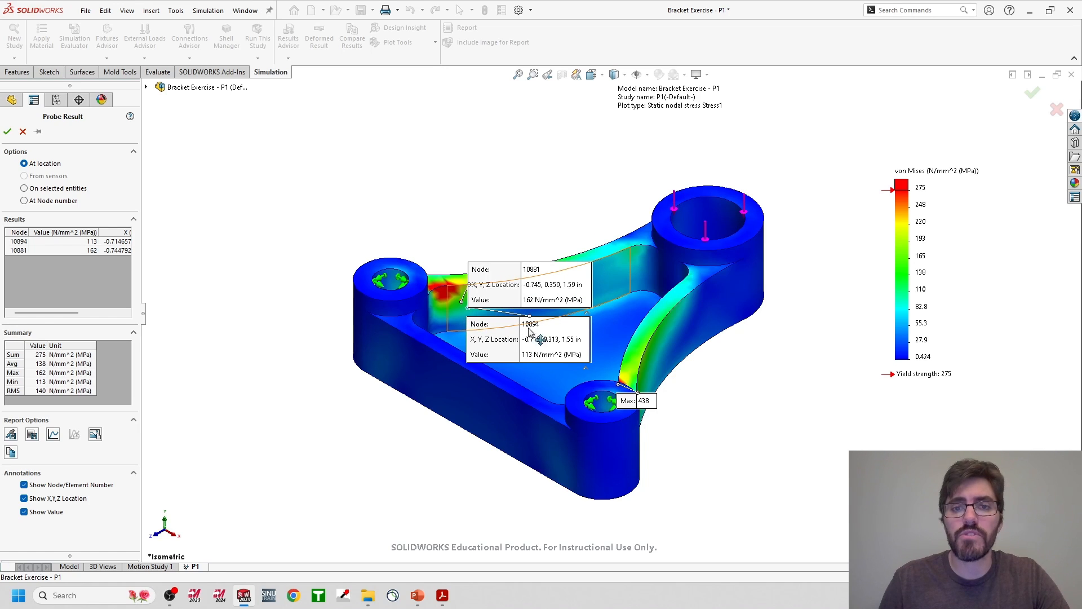
{"action": "left_click", "coordinate": [455, 299]}
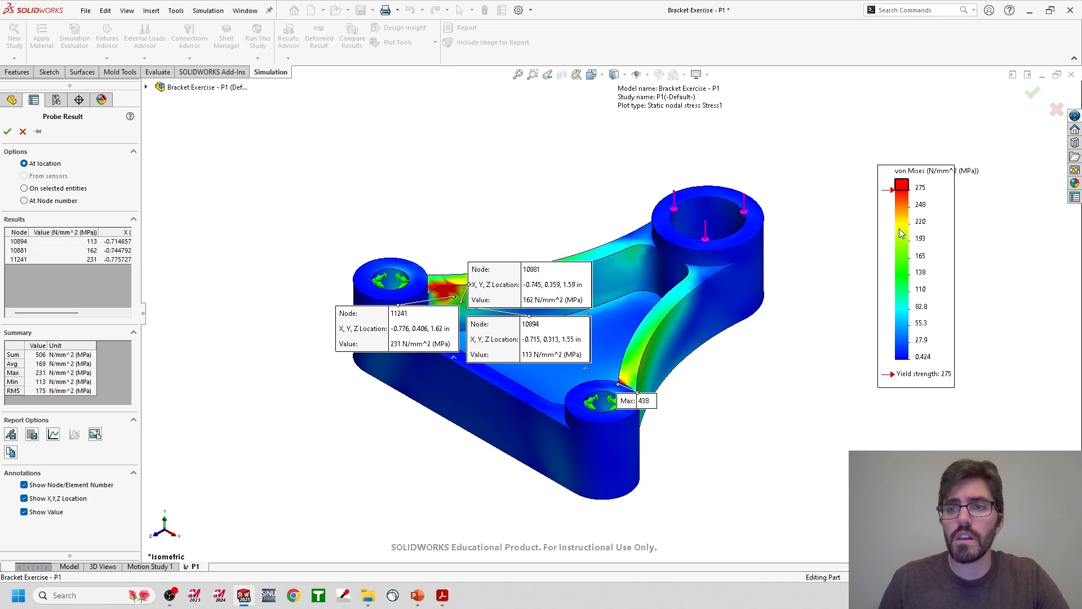
{"action": "left_click", "coordinate": [442, 291]}
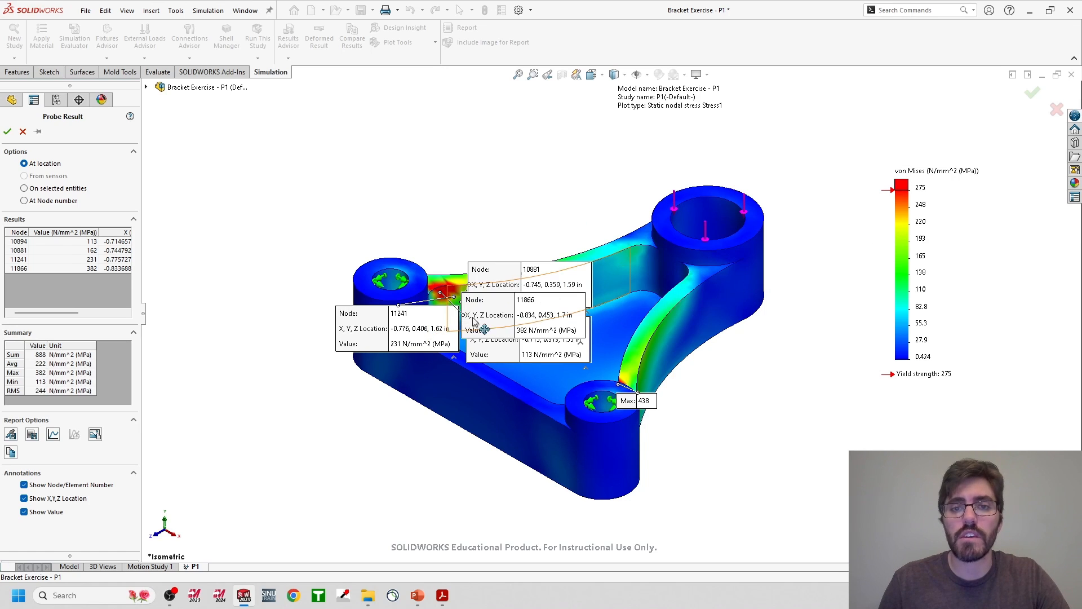
{"action": "left_click", "coordinate": [450, 291]}
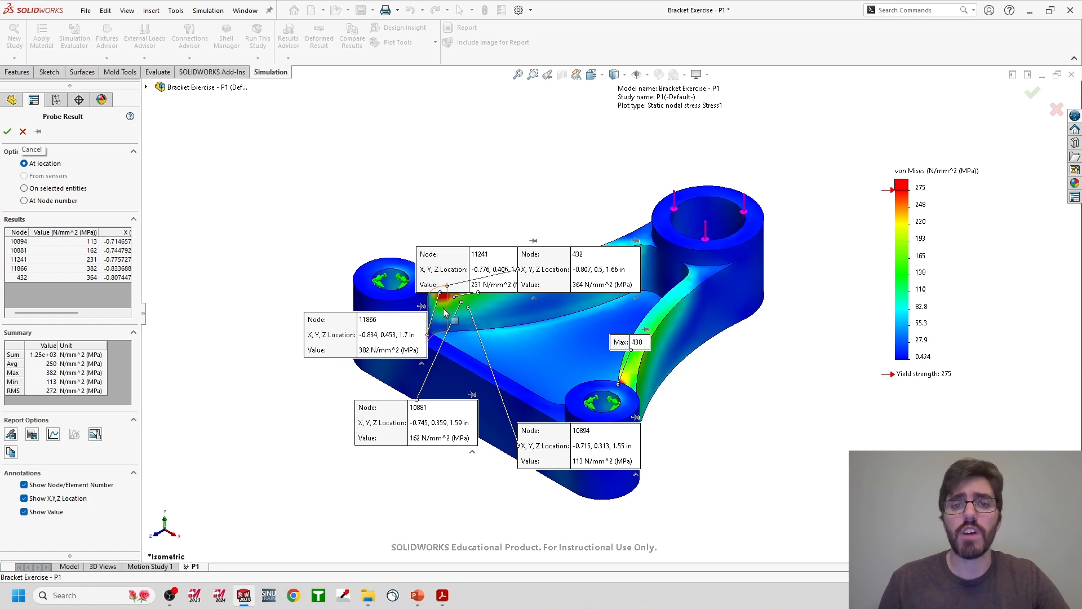
{"action": "left_click", "coordinate": [23, 132]}
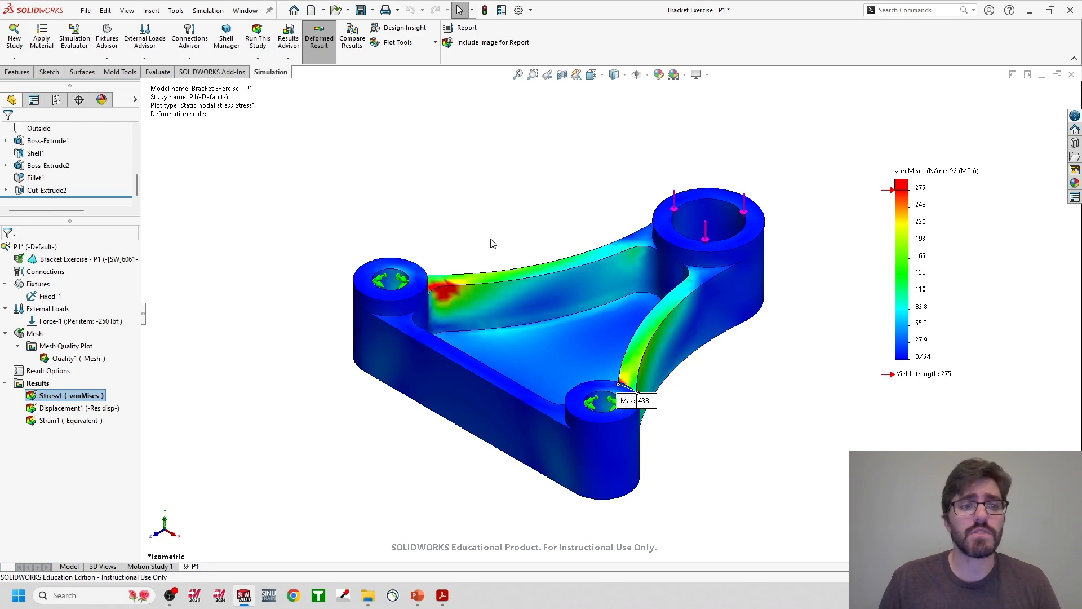
Animate the von Mises stress plot and set the animation speed to 143.
{"action": "right_click", "coordinate": [48, 399]}
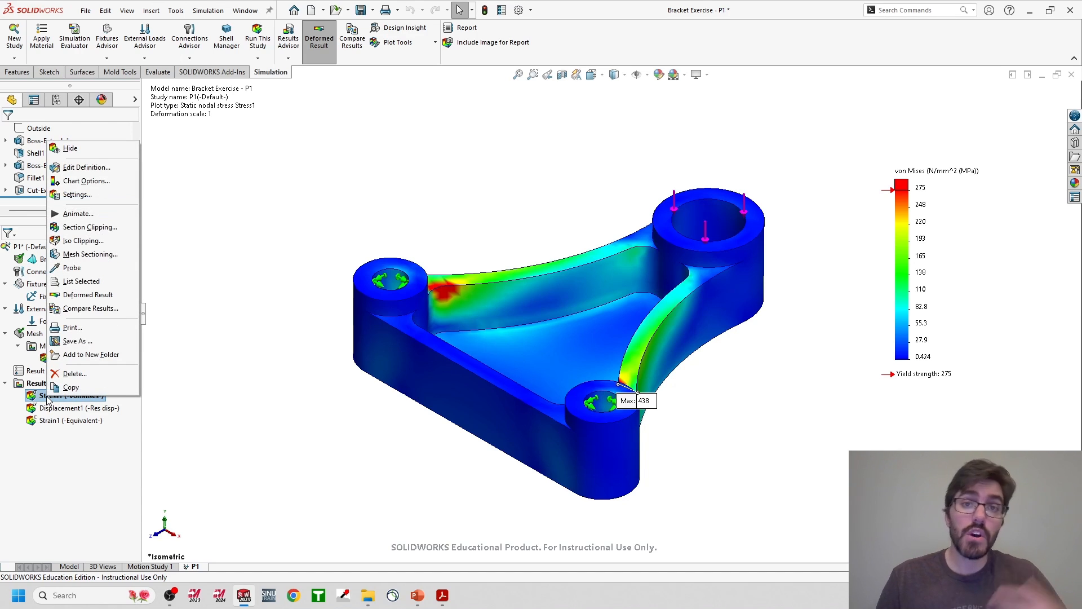
{"action": "left_click", "coordinate": [66, 215]}
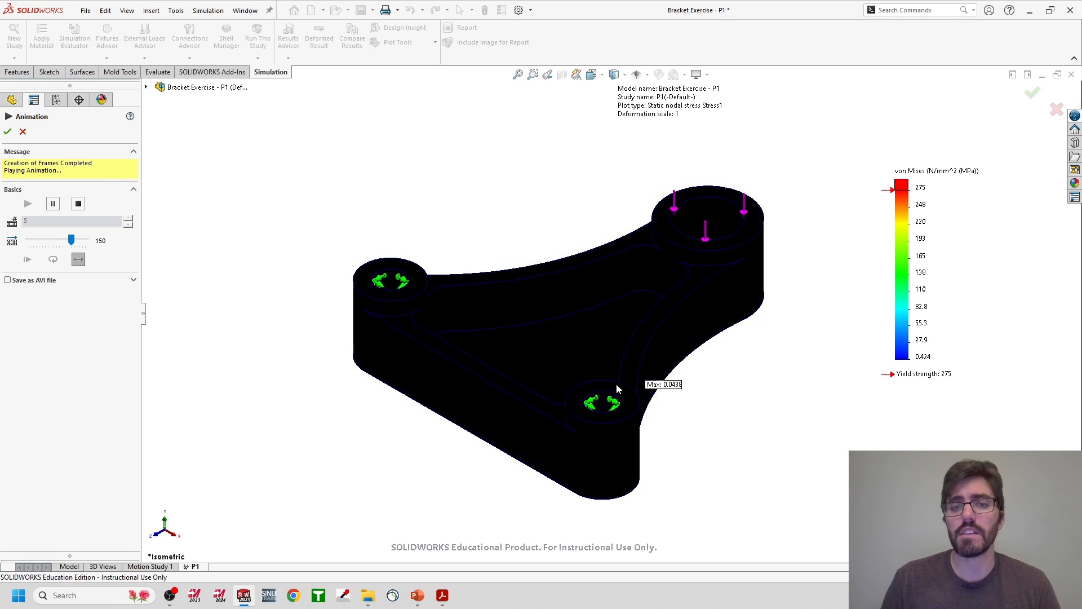
{"action": "mouse_move", "coordinate": [71, 240]}
{"action": "left_mouse_down"}
{"action": "mouse_move", "coordinate": [31, 242]}
{"action": "mouse_move", "coordinate": [69, 239]}
{"action": "left_mouse_up"}
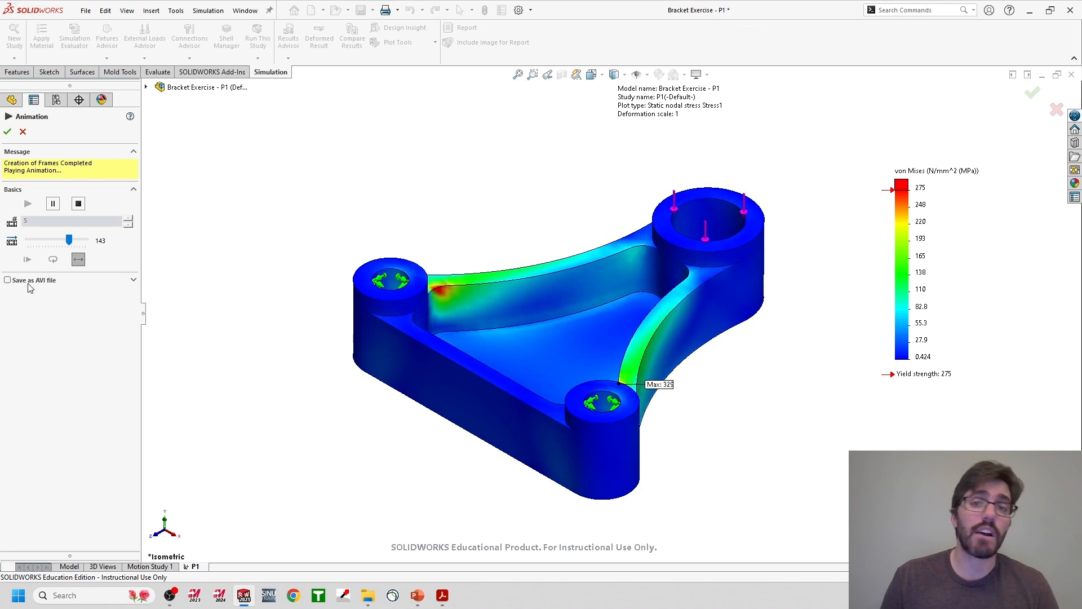
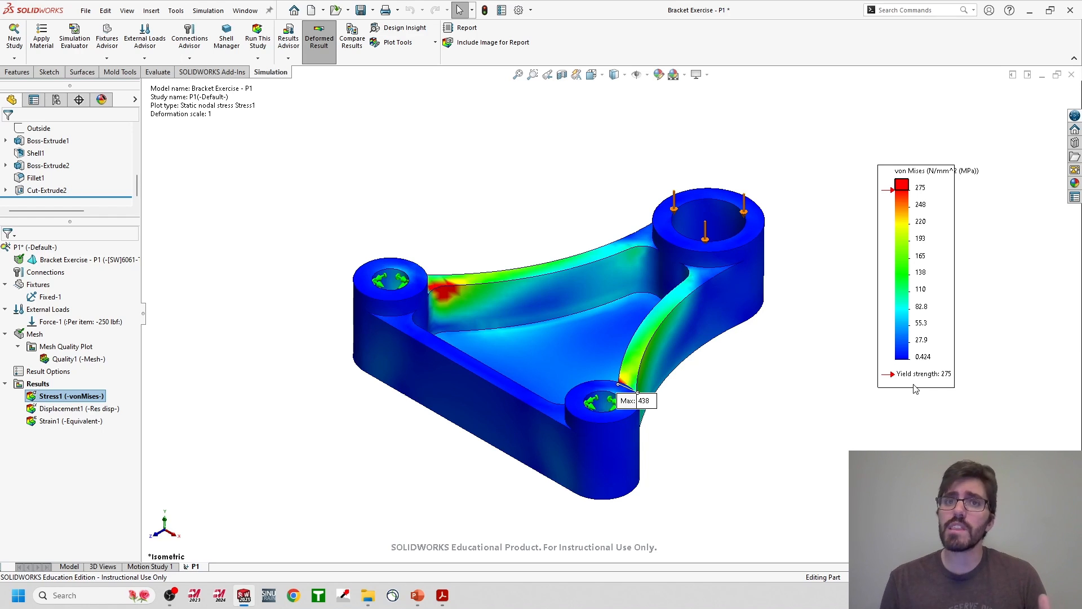
Set the stress legend's maximum value to 137.5 MPa, half of the yield strength.
{"action": "double_click", "coordinate": [921, 189]}
{"action": "left_click", "coordinate": [954, 185]}
{"action": "type", "text": "/2"}
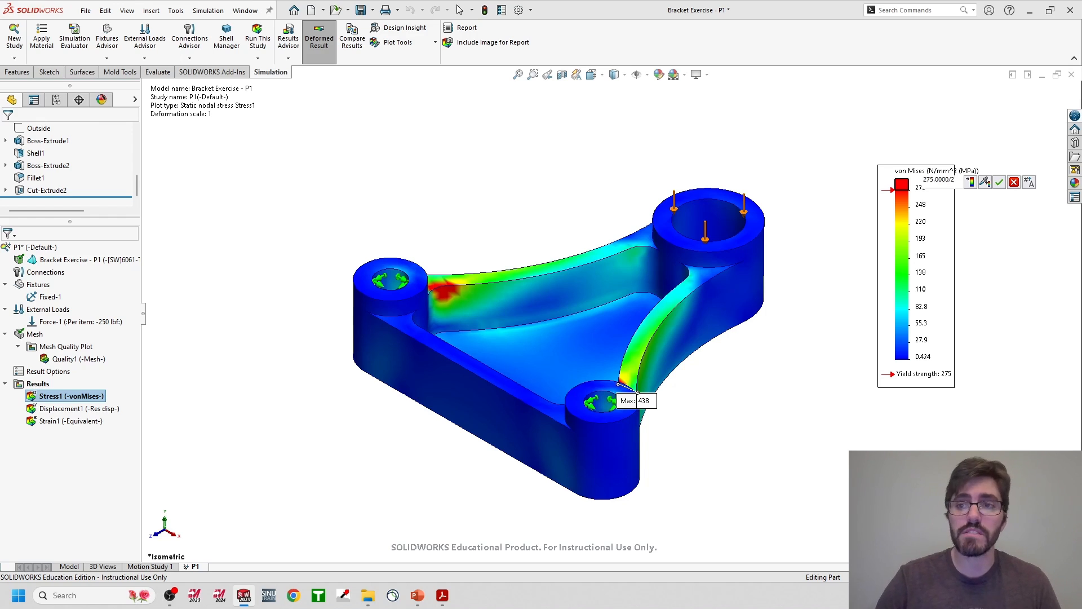
{"action": "key", "text": "BackSpace"}
{"action": "key", "text": "BackSpace"}
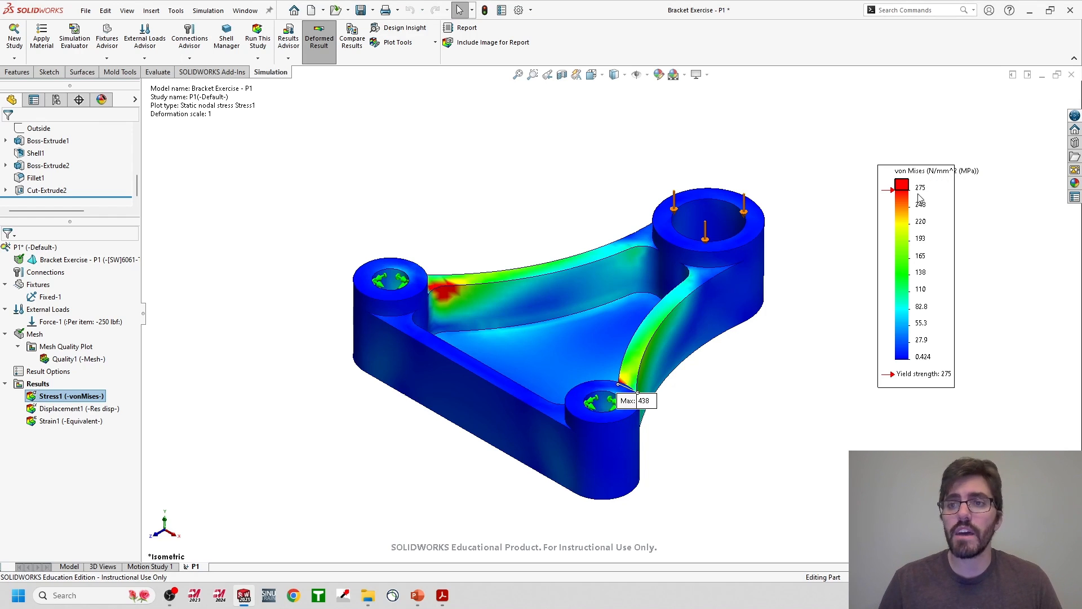
{"action": "left_click_drag", "start_coordinate": [952, 183], "coordinate": [890, 197]}
{"action": "type", "text": "137.5"}
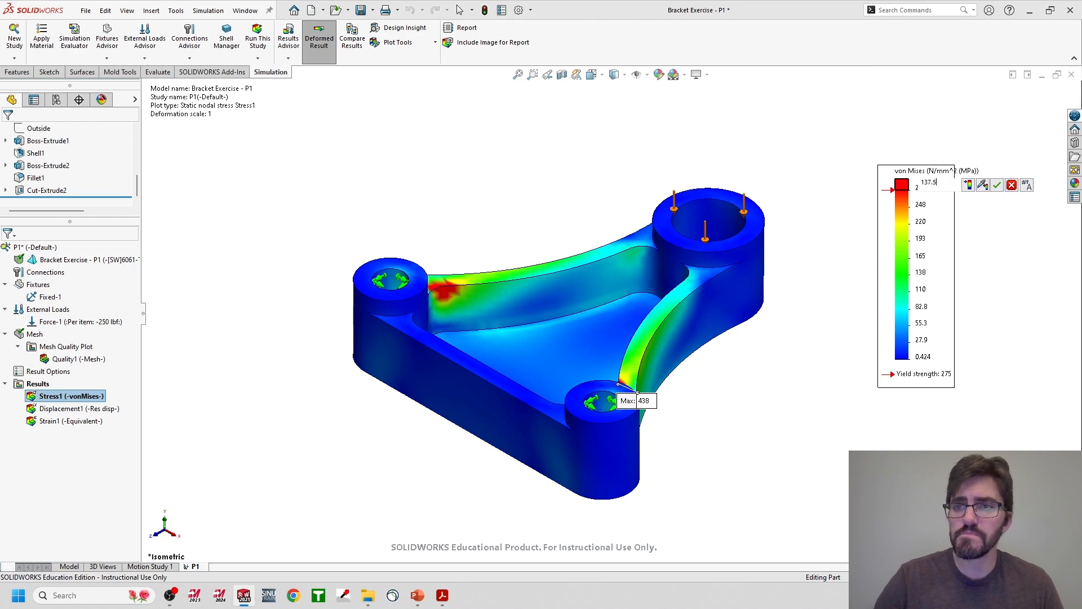
{"action": "key", "text": "Return"}
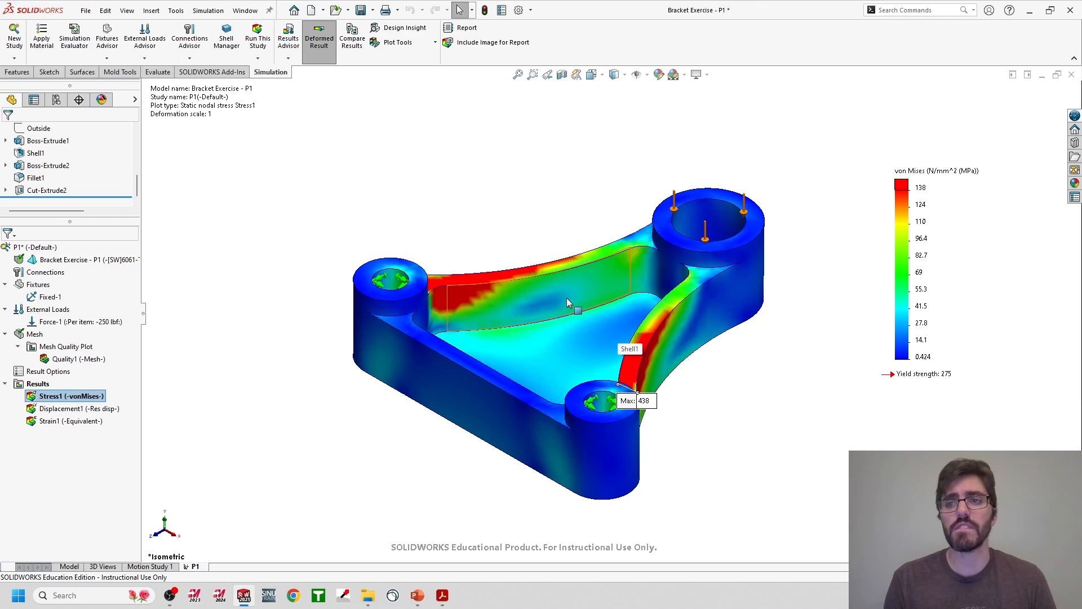
Restore the stress legend's maximum value to 275 MPa.
{"action": "double_click", "coordinate": [921, 187]}
{"action": "type", "text": "275"}
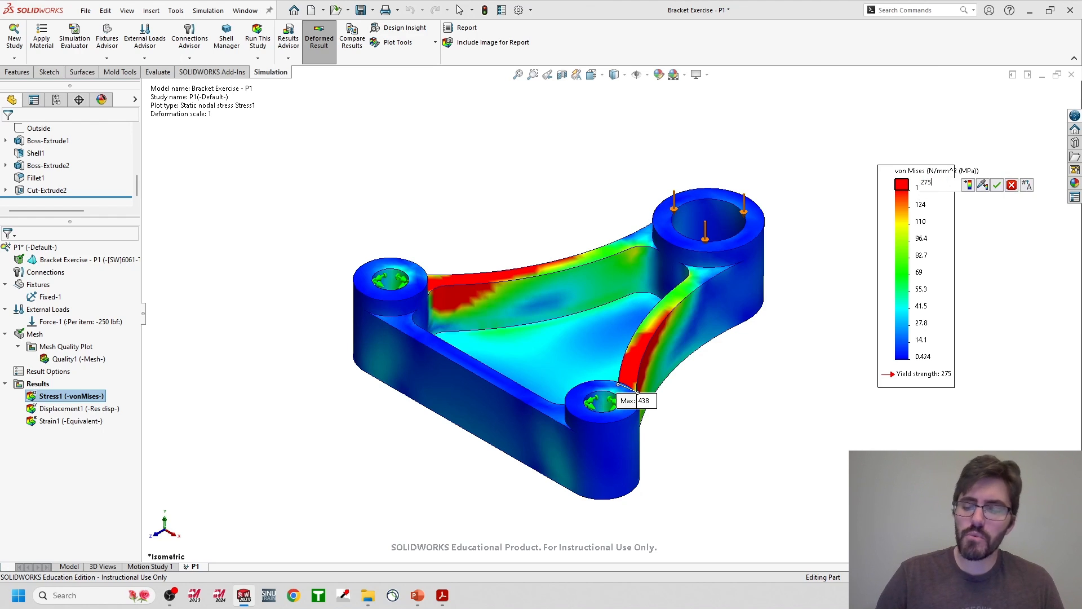
{"action": "key", "text": "Return"}
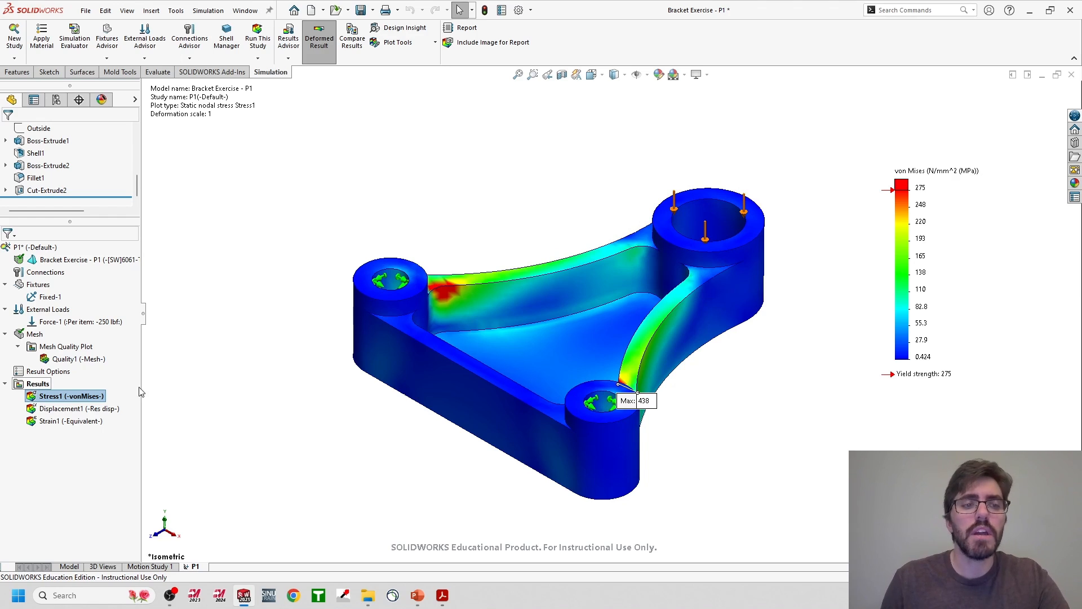
Define a factor of safety plot for all bodies using the Max von Mises Stress criterion, with an upper limit of 2.
{"action": "right_click", "coordinate": [33, 388]}
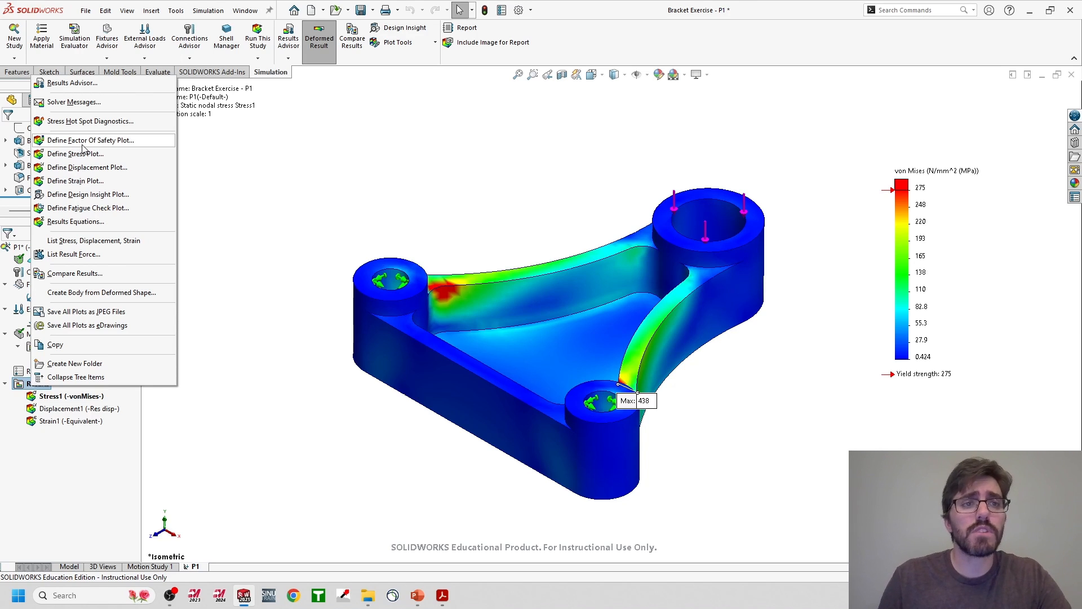
{"action": "key", "text": "Escape"}
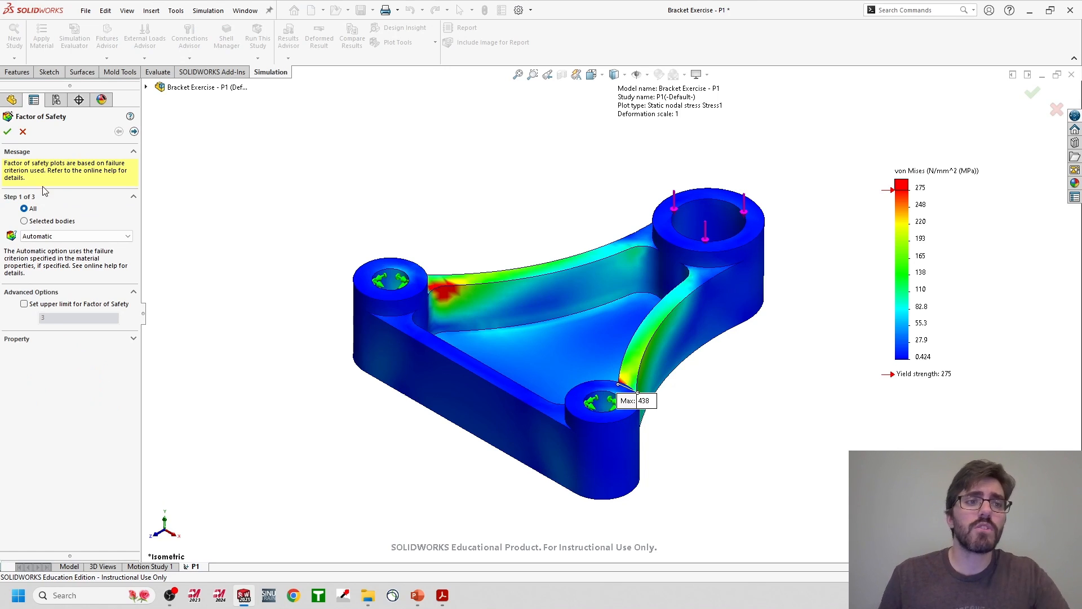
{"action": "left_click", "coordinate": [46, 239]}
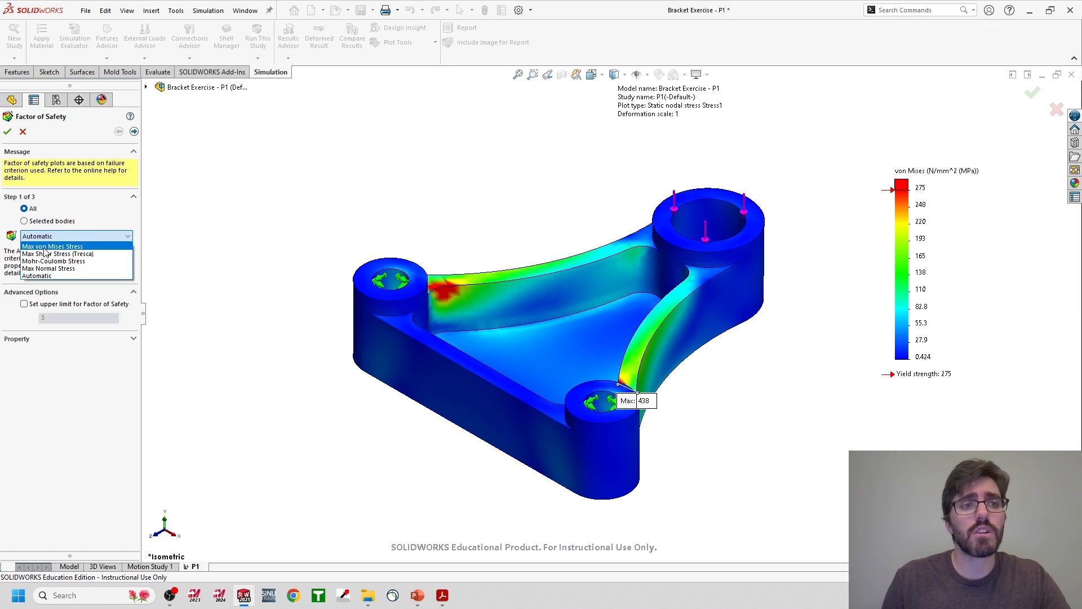
{"action": "left_click", "coordinate": [44, 248]}
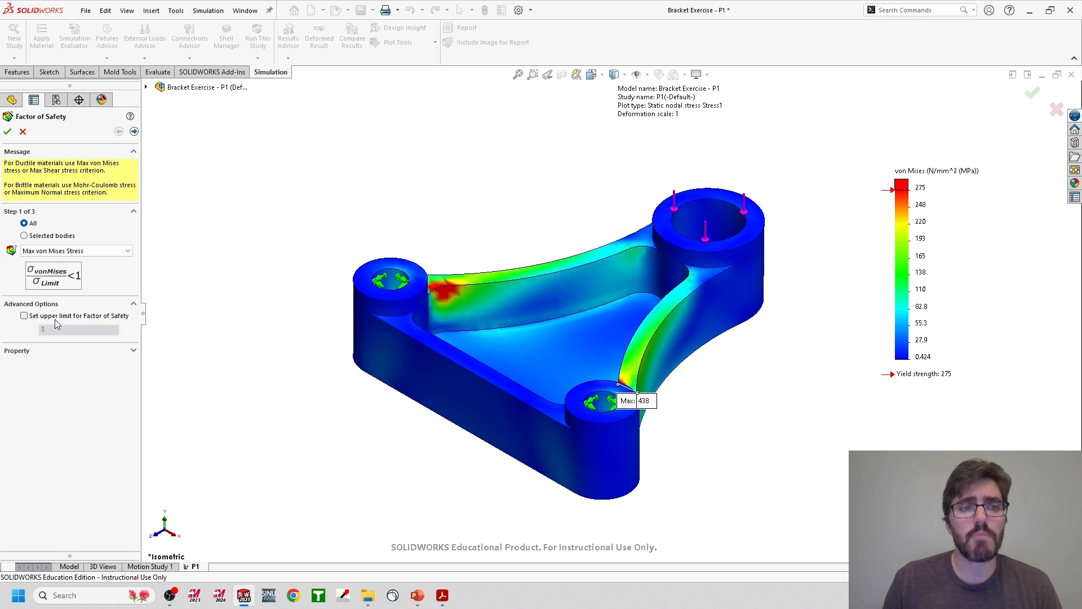
{"action": "left_click", "coordinate": [24, 317]}
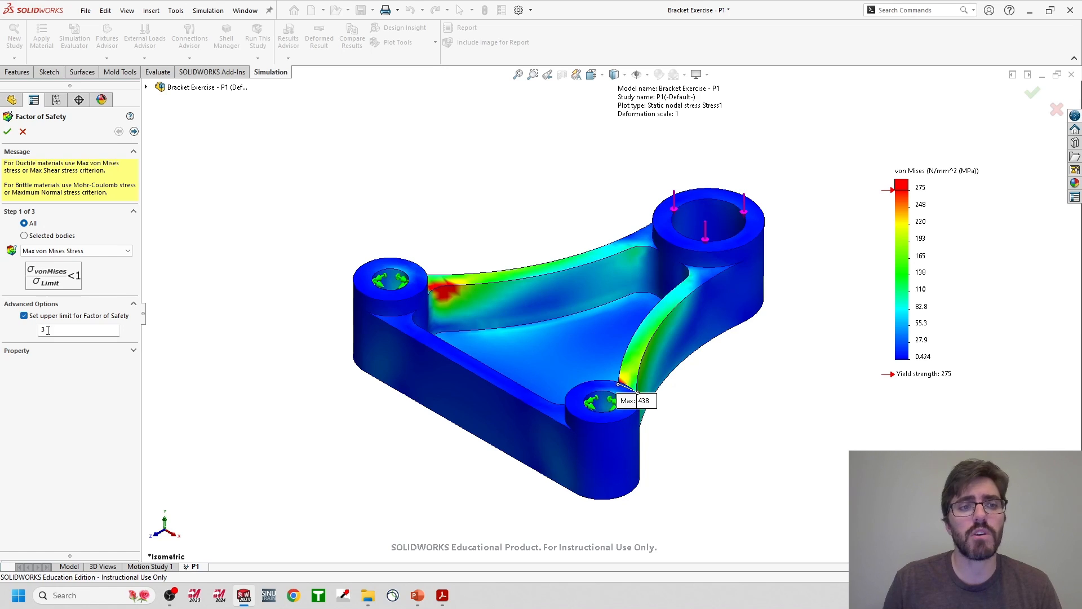
{"action": "type", "text": "2"}
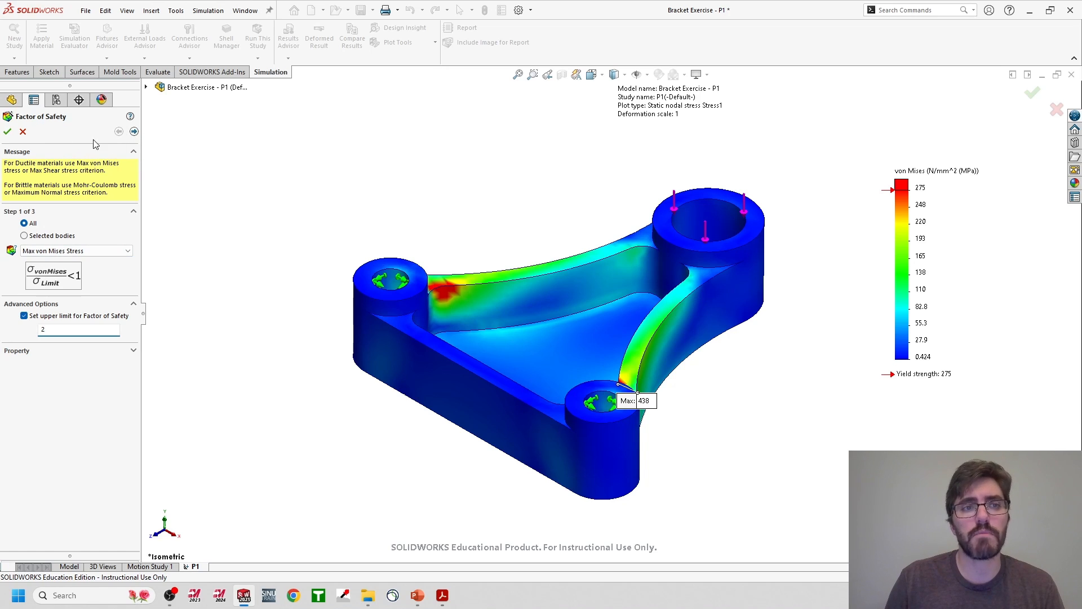
Set the factor of safety stress units to N/mm^2 (MPa), keep yield strength as the limit, and create the factor of safety distribution plot.
{"action": "left_click", "coordinate": [135, 132]}
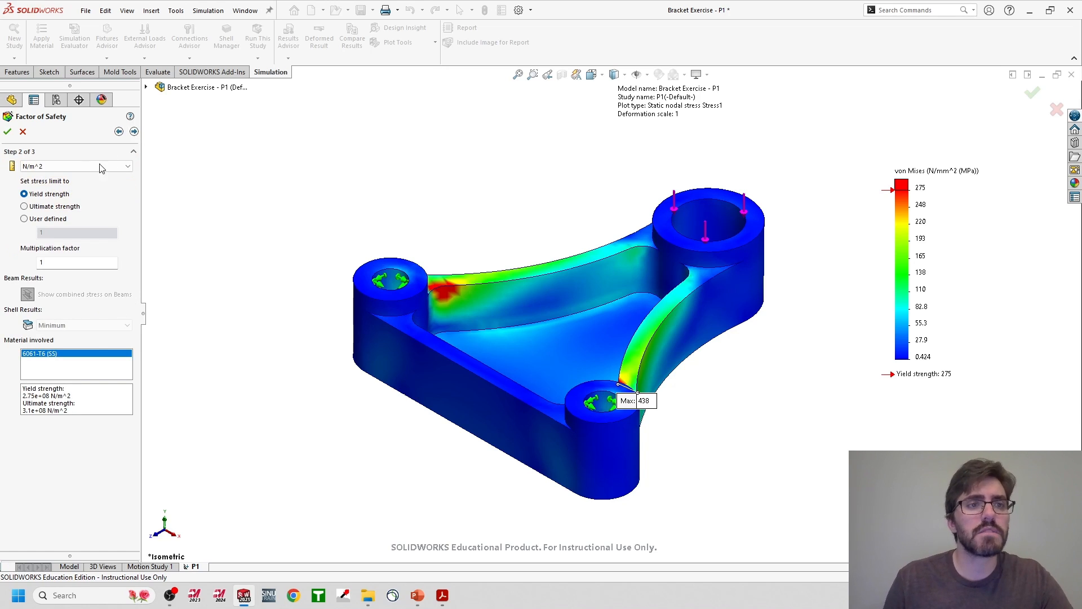
{"action": "left_click", "coordinate": [54, 168]}
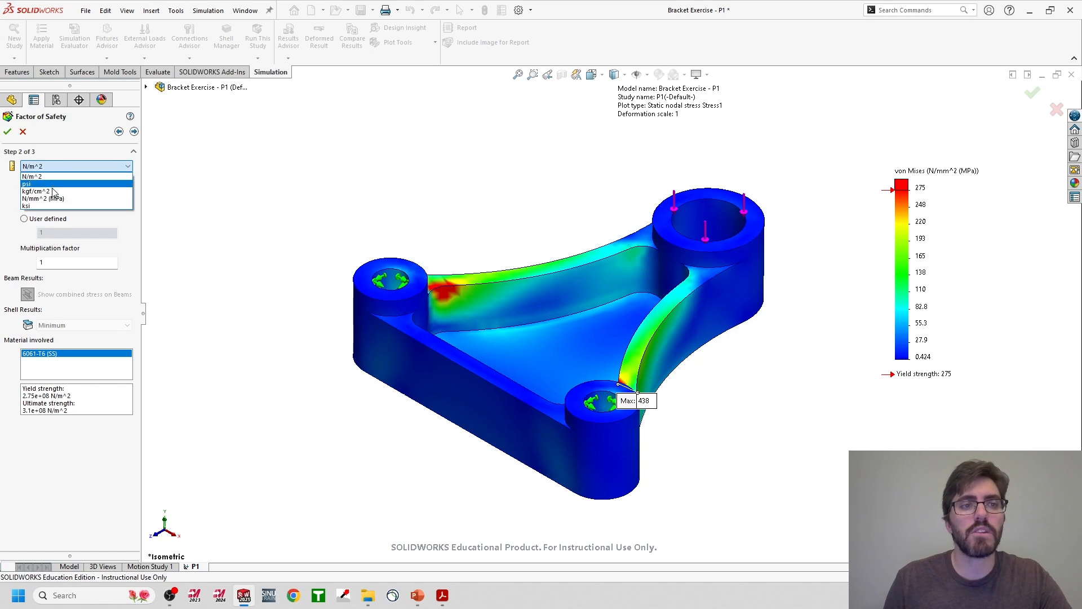
{"action": "left_click", "coordinate": [52, 199]}
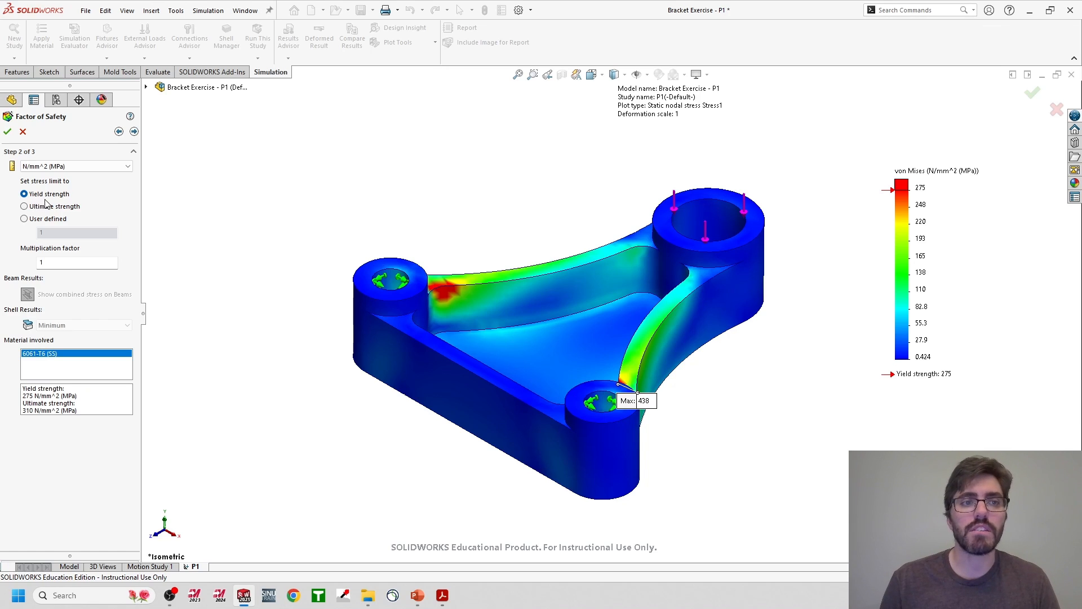
{"action": "left_click", "coordinate": [135, 131]}
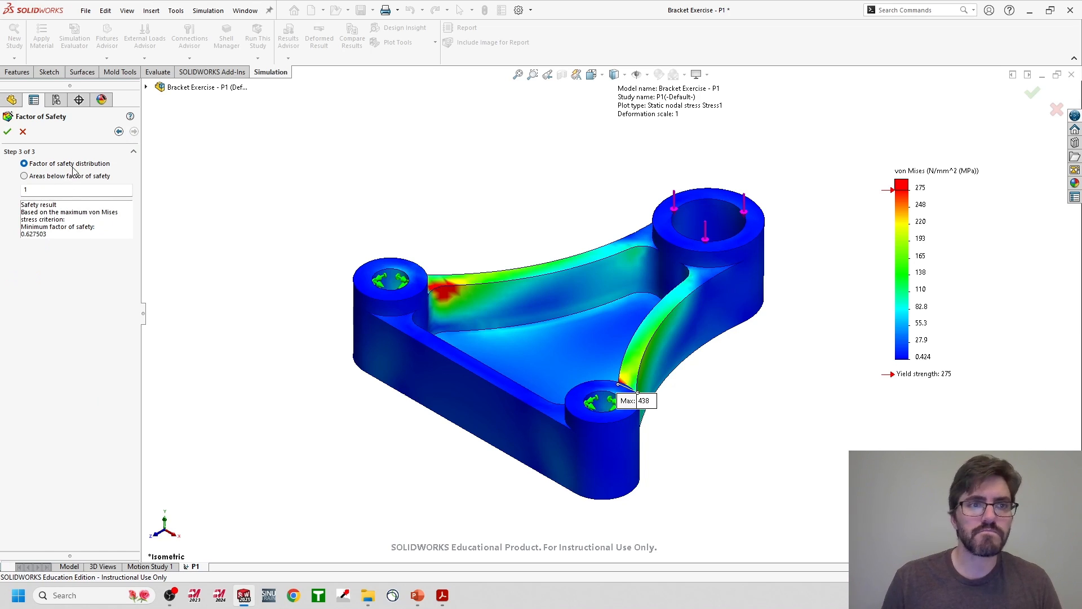
{"action": "left_click", "coordinate": [7, 132]}
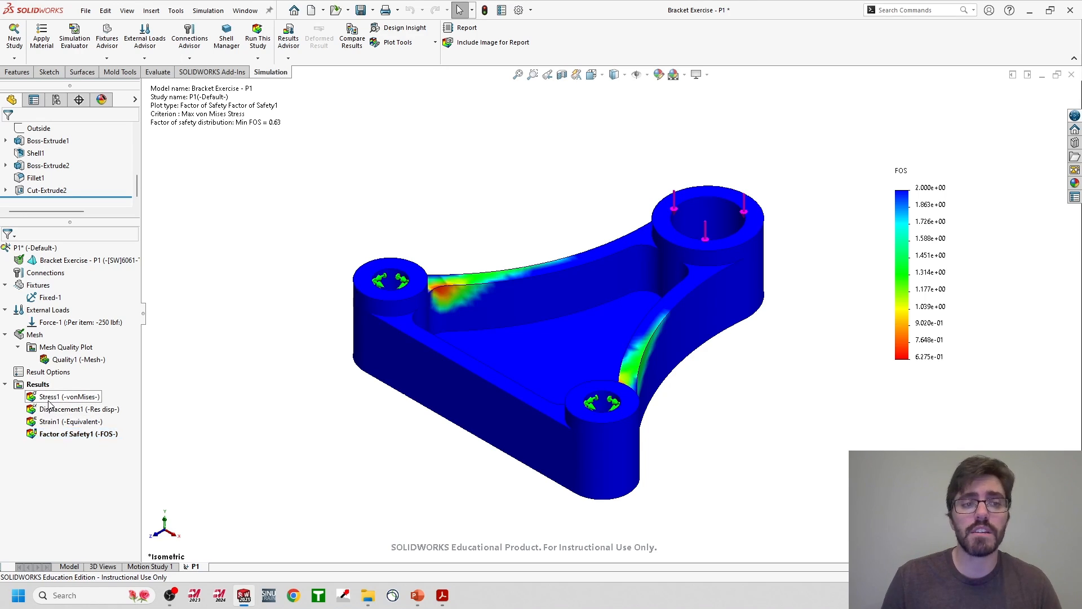
Display the von Mises stress plot again and save the bracket part.
{"action": "double_click", "coordinate": [49, 401]}
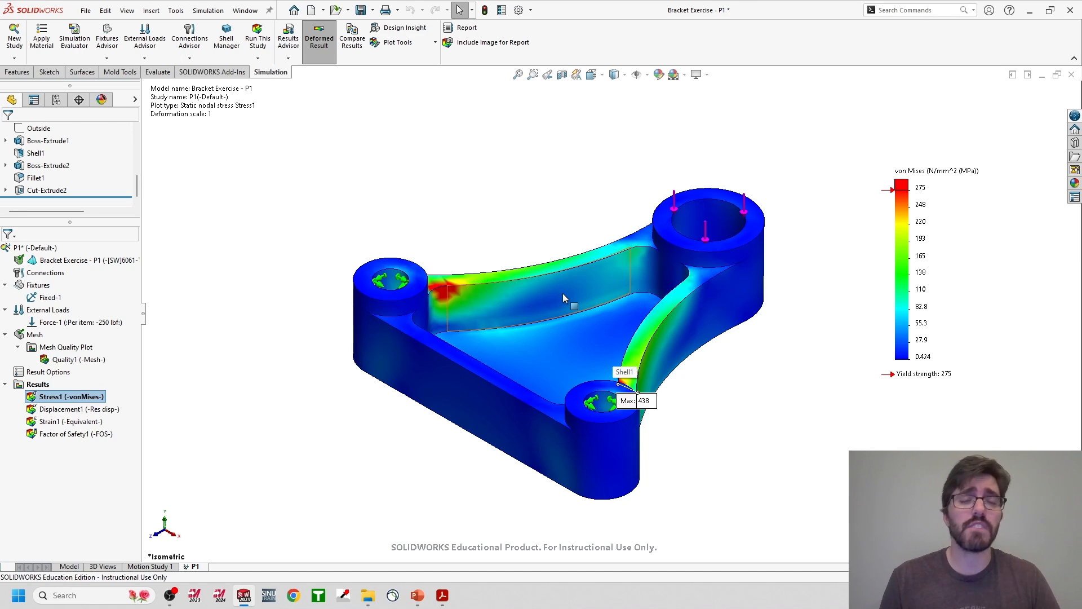
{"action": "left_click", "coordinate": [85, 12]}
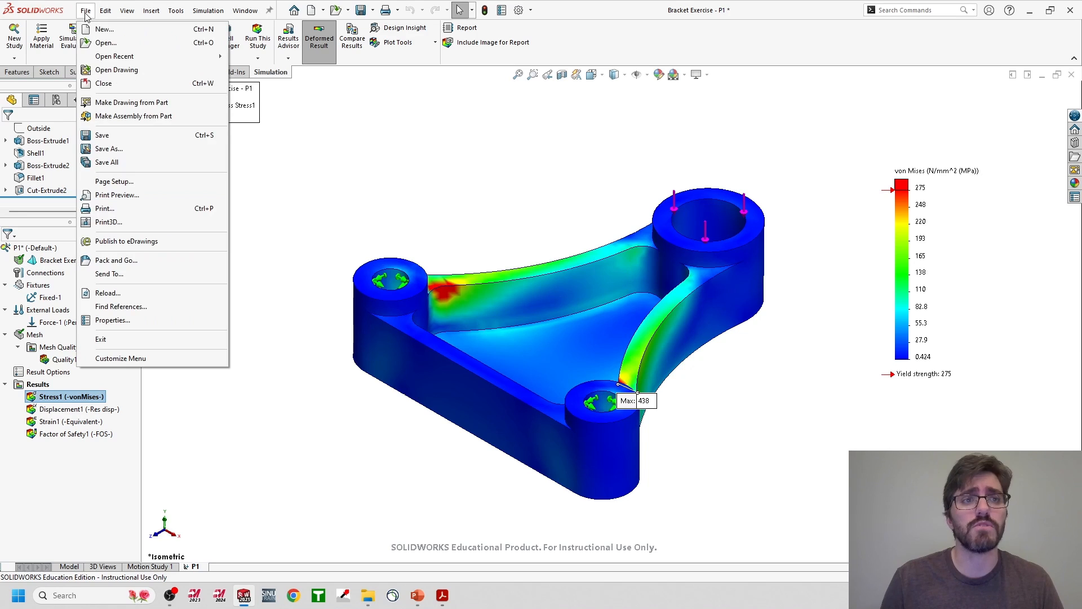
{"action": "left_click", "coordinate": [102, 136]}
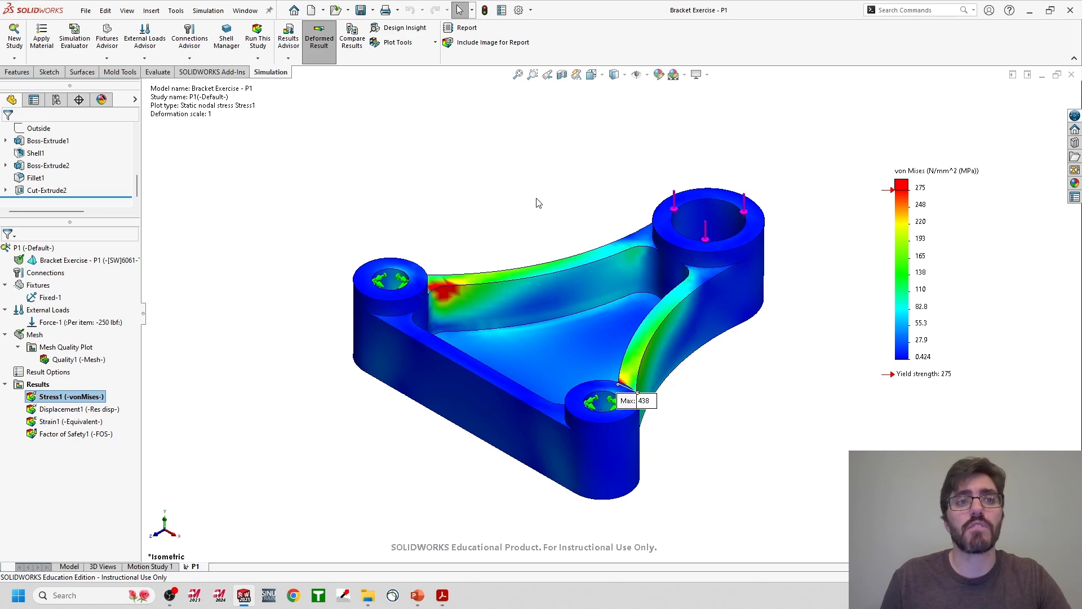
Save the part under the new name Bracket Exercise - P2 without copying the simulation result files.
{"action": "left_click", "coordinate": [94, 10]}
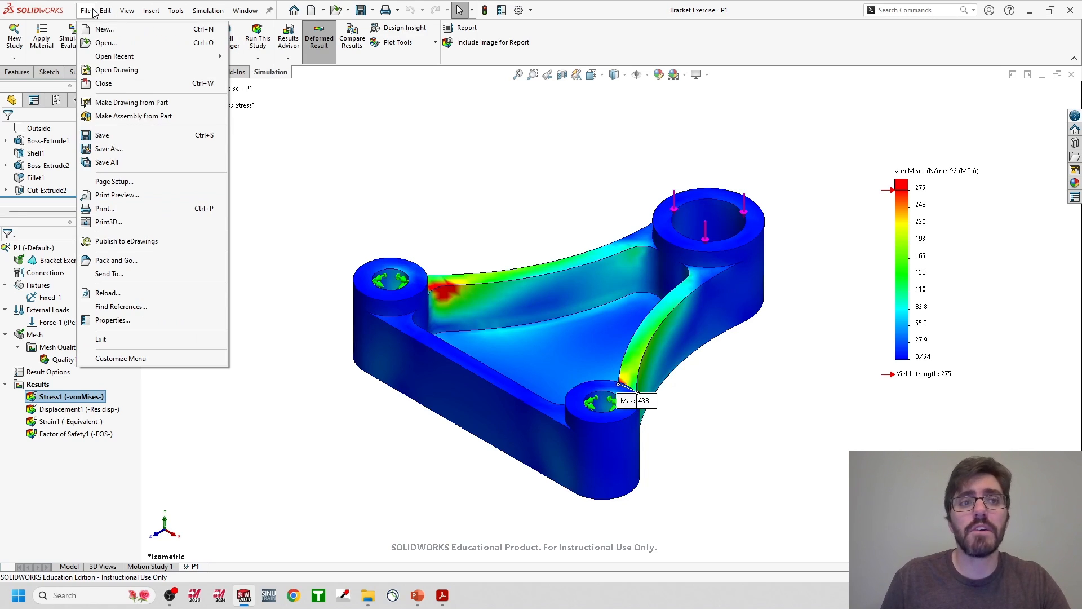
{"action": "left_click", "coordinate": [116, 149]}
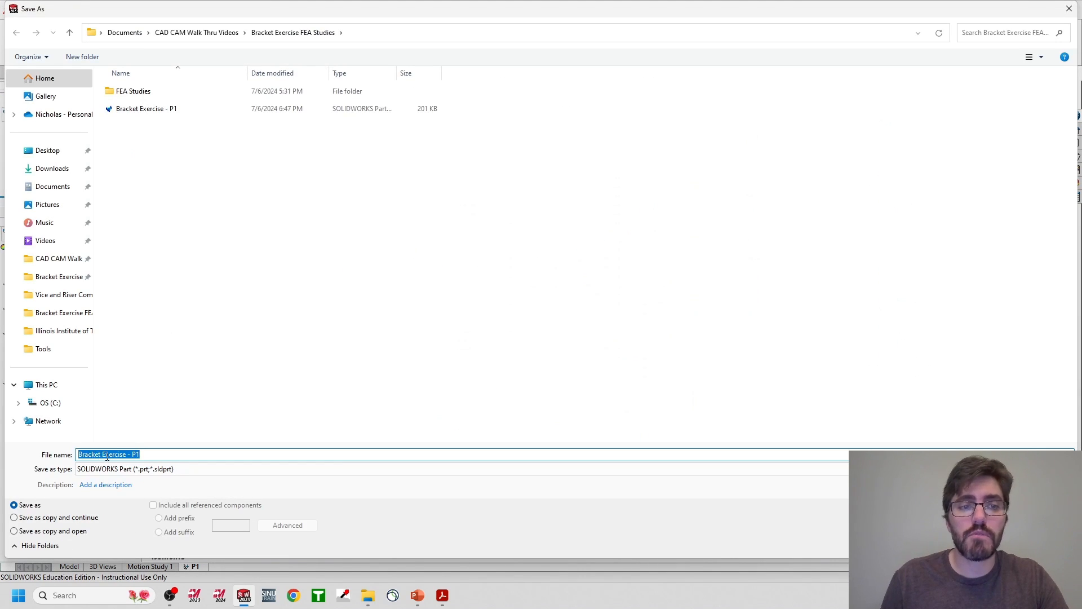
{"action": "left_click", "coordinate": [166, 456]}
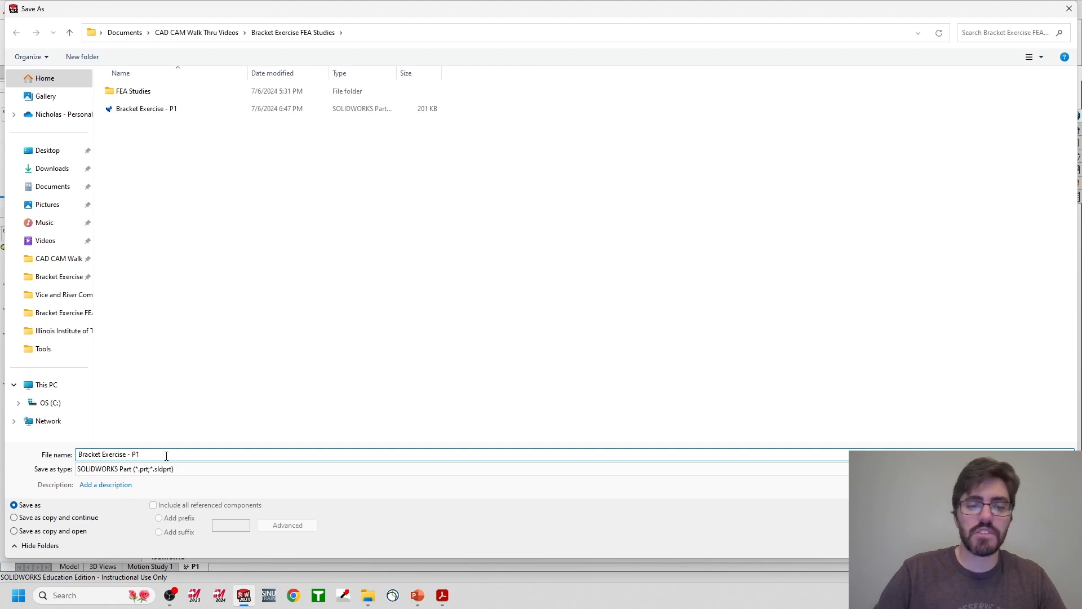
{"action": "key", "text": "BackSpace"}
{"action": "type", "text": "2"}
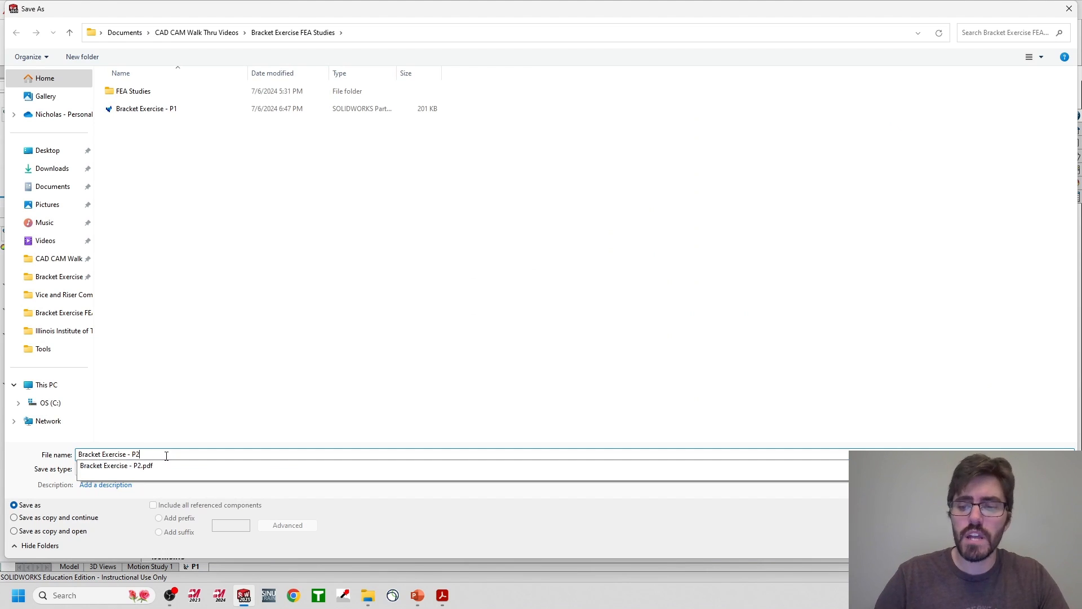
{"action": "key", "text": "Return"}
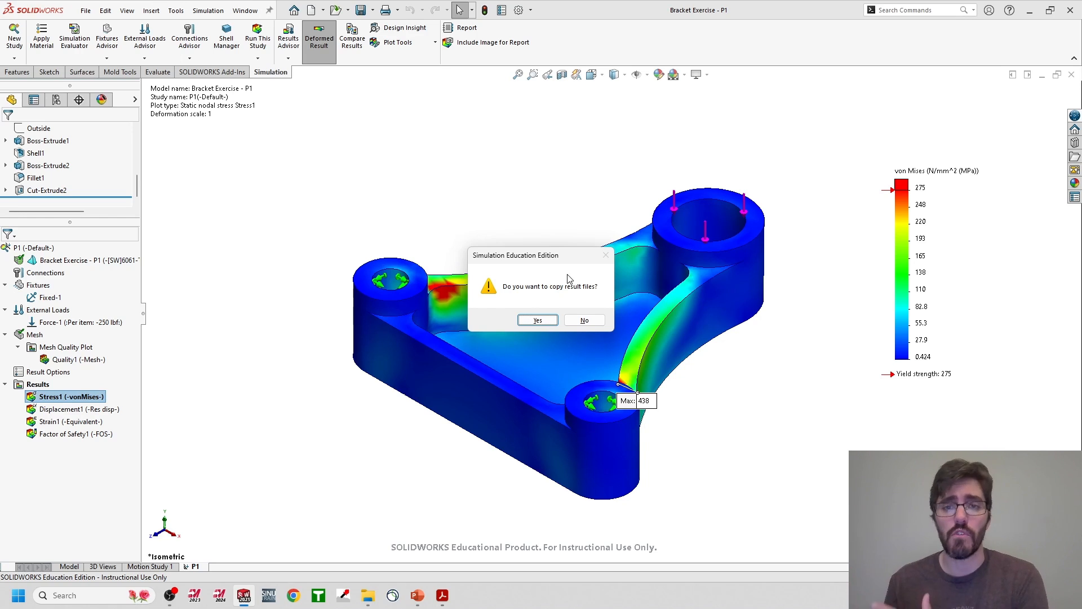
{"action": "left_click", "coordinate": [584, 321]}
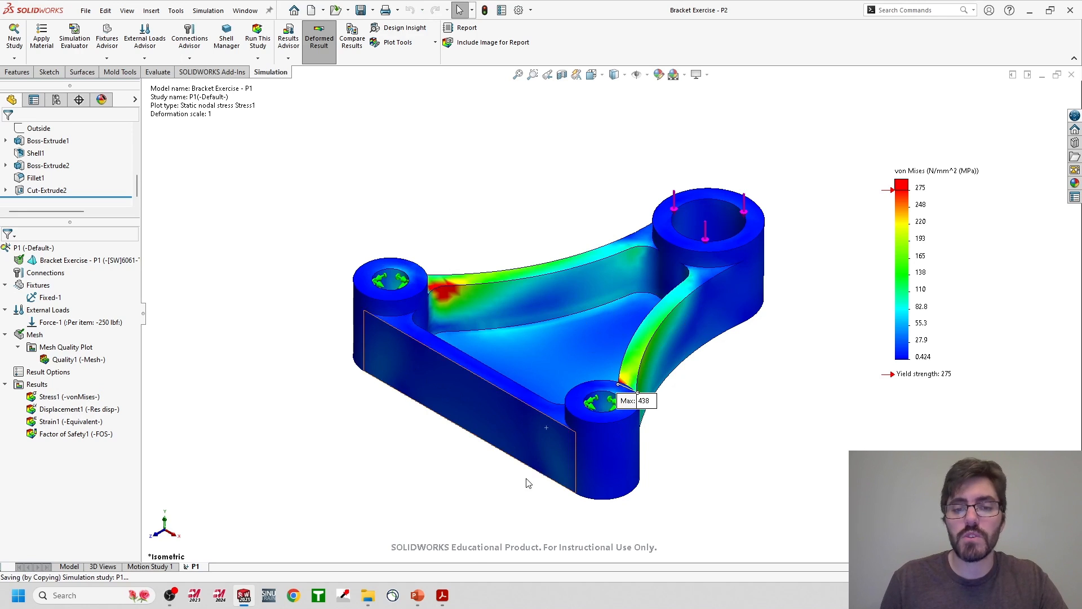
Switch to Acrobat to compare the P1 and P2 bracket drawings, examining the added ribs, and return to SOLIDWORKS.
{"action": "mouse_move", "coordinate": [450, 597]}
{"action": "left_click", "coordinate": [445, 553]}
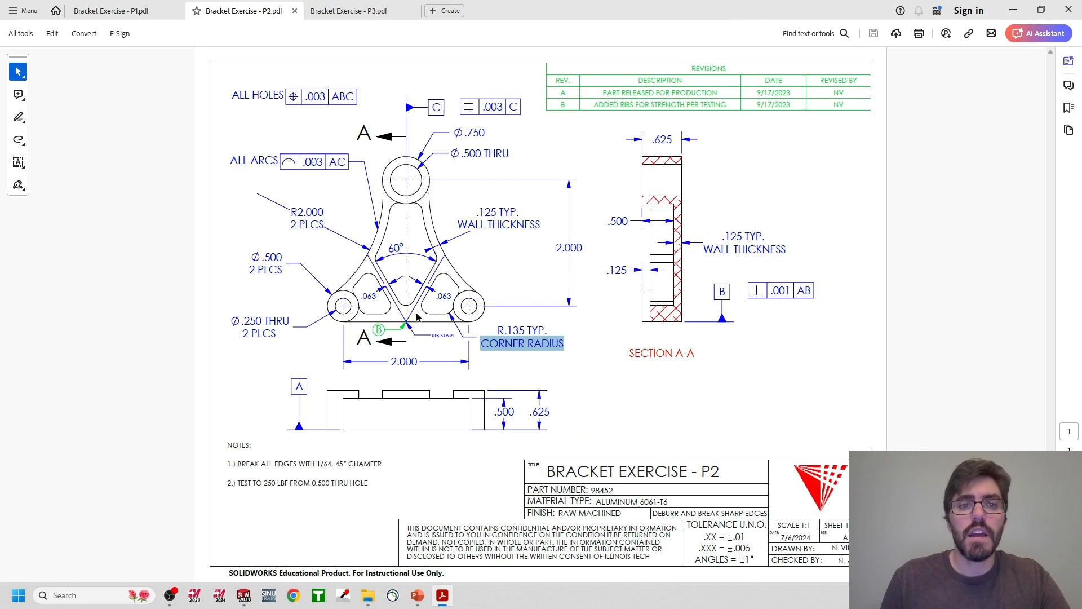
{"action": "left_click", "coordinate": [149, 12]}
{"action": "left_click", "coordinate": [218, 13]}
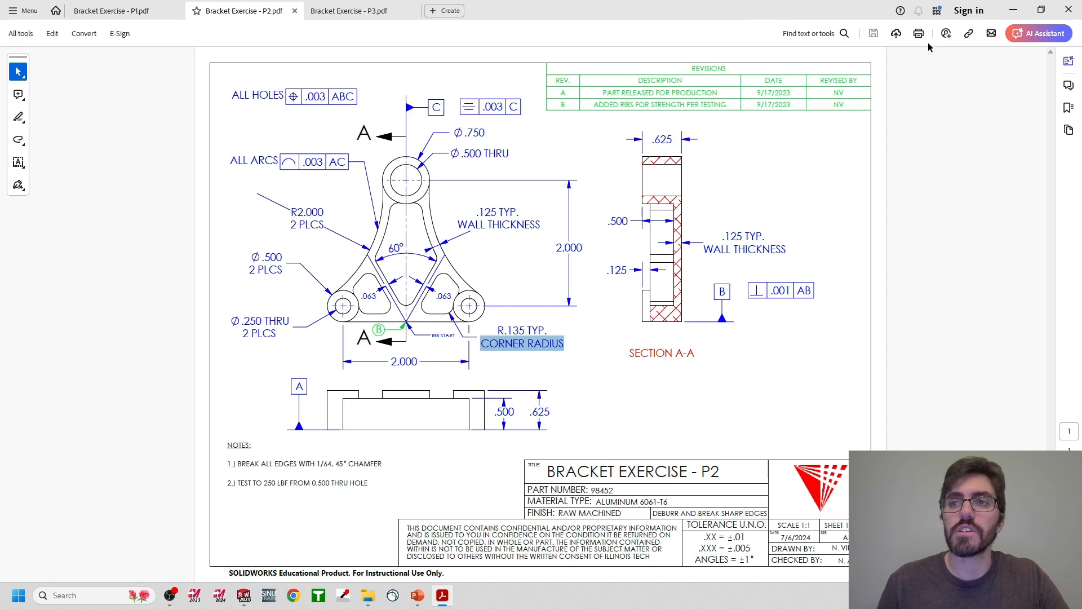
{"action": "left_click", "coordinate": [1013, 10]}
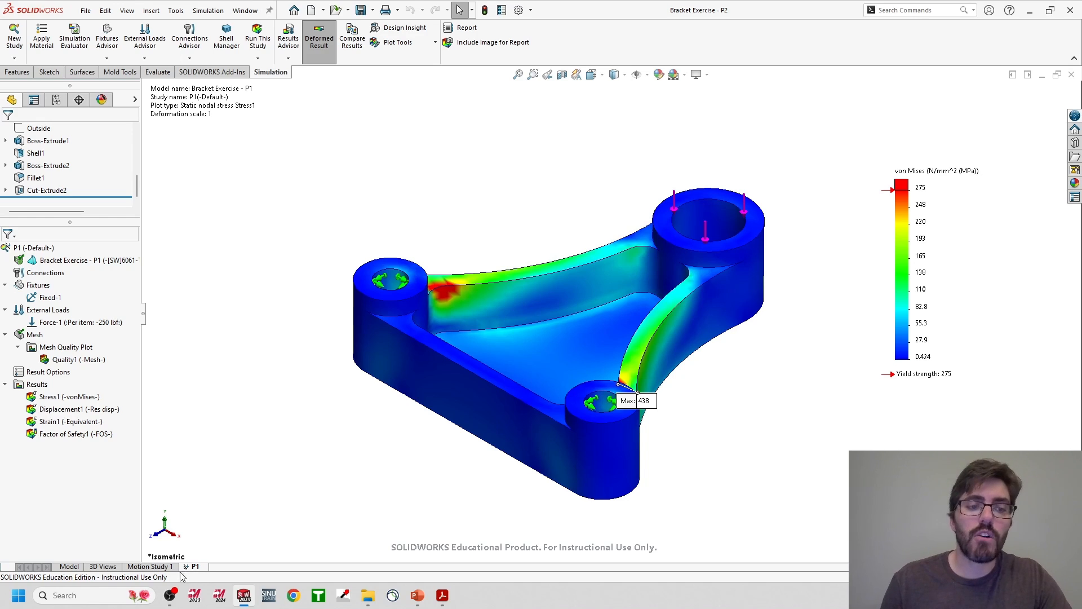
Show the solid model instead of the simulation results and start a sketch on the upper face of the bracket's straight wall.
{"action": "left_click", "coordinate": [66, 568]}
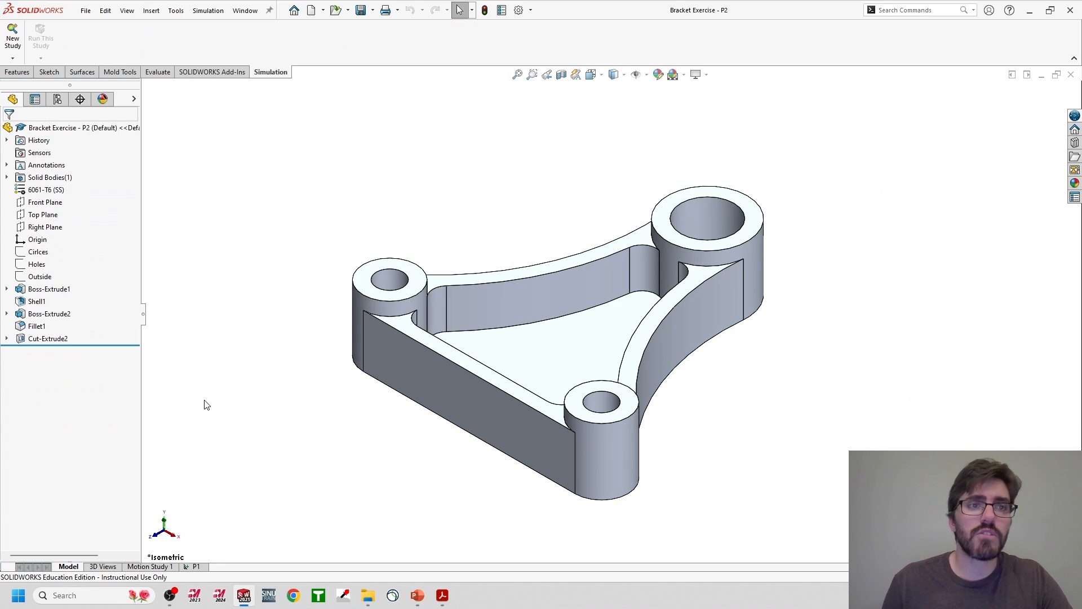
{"action": "left_click", "coordinate": [23, 74]}
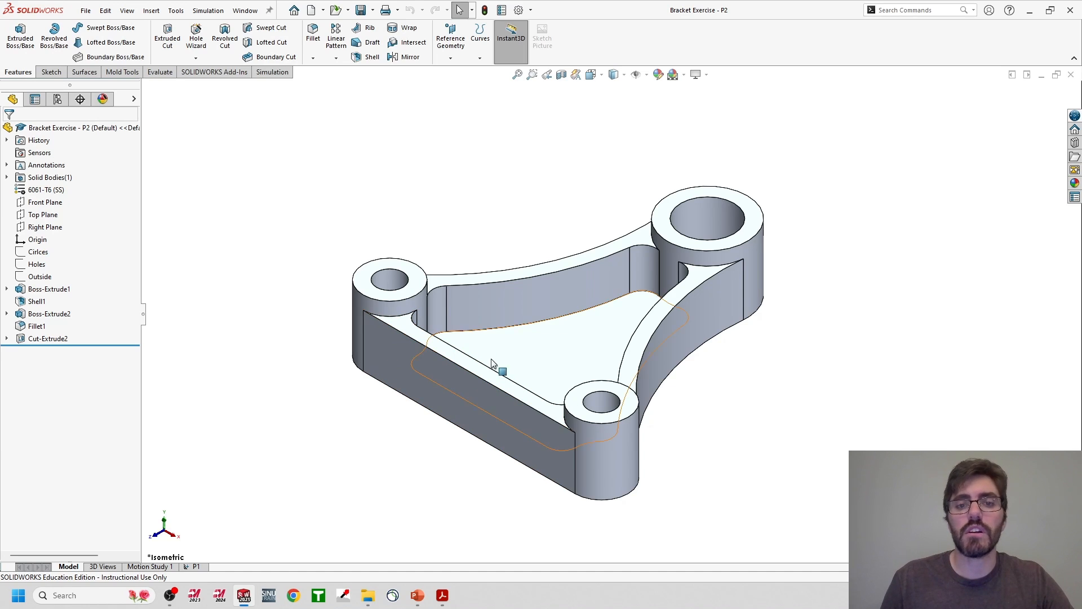
{"action": "left_click", "coordinate": [434, 346]}
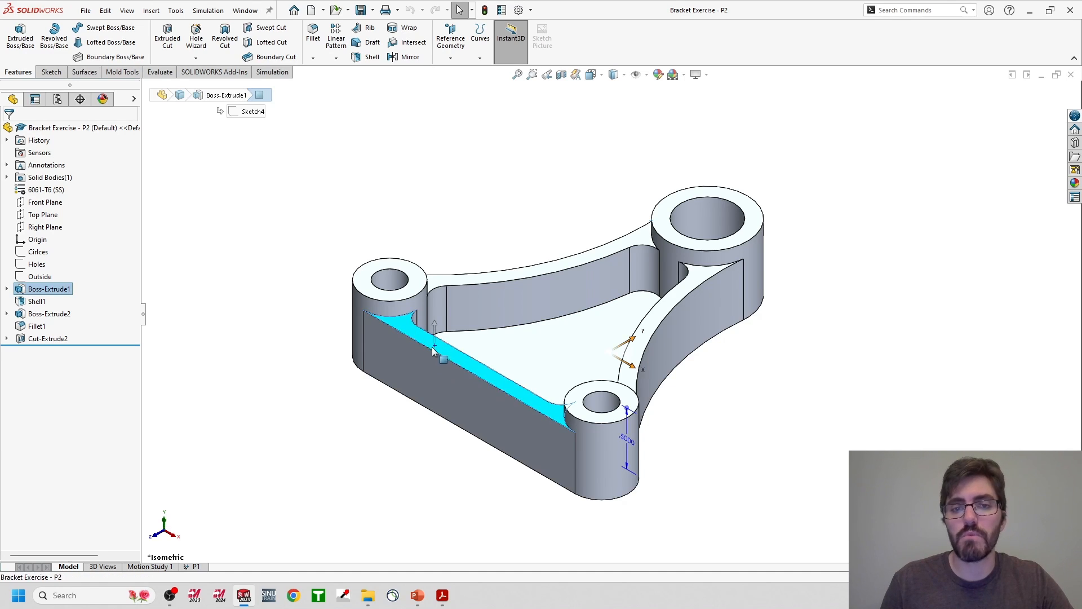
{"action": "right_click", "coordinate": [453, 357]}
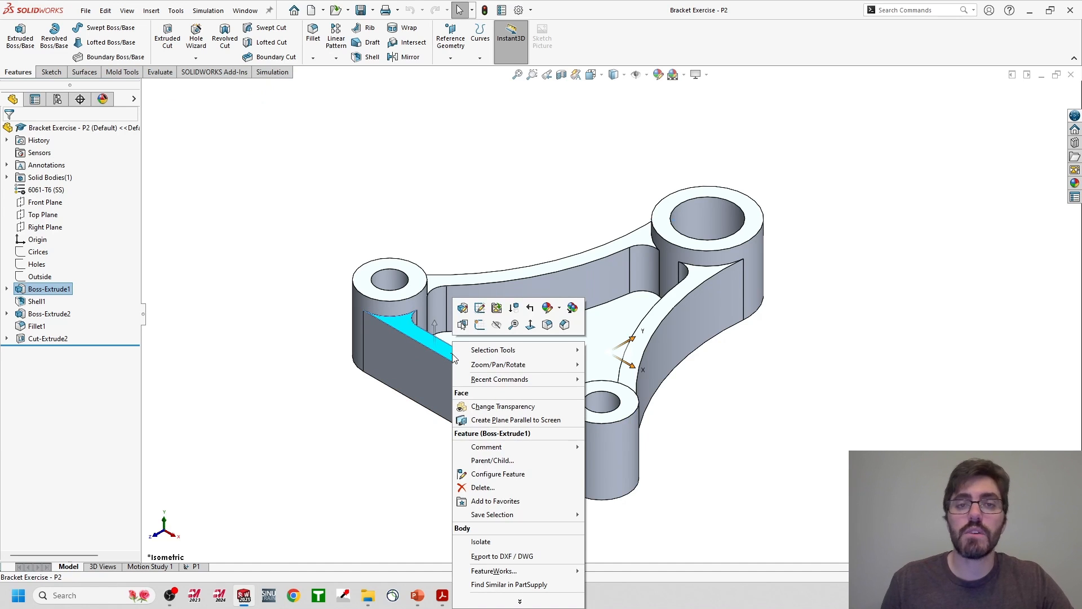
{"action": "left_click", "coordinate": [480, 325]}
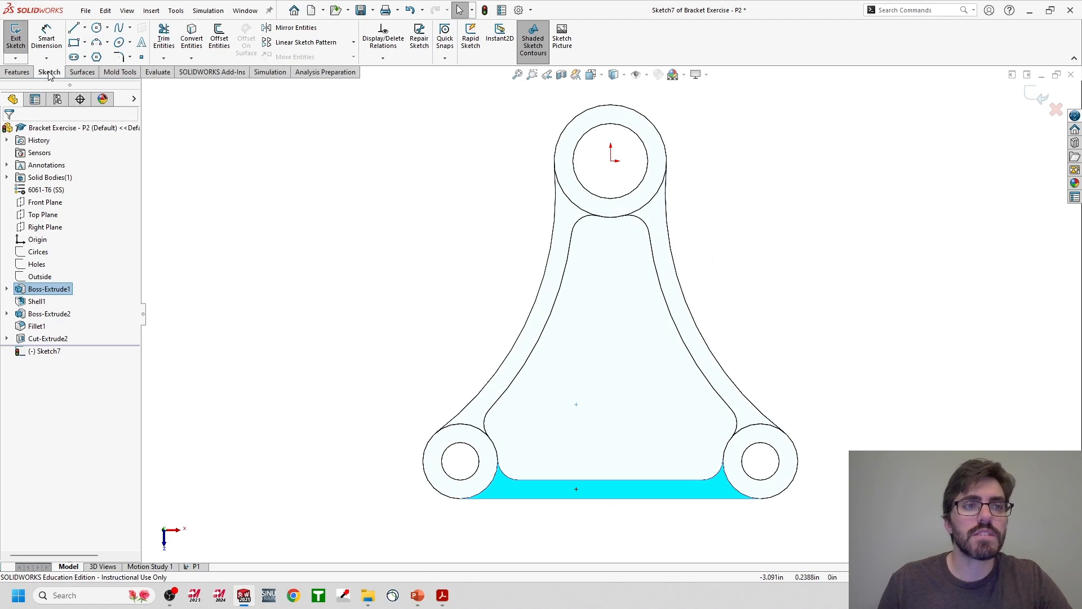
Sketch a vertical centerline from the origin to the straight outer edge, and an angled centerline about 1.11 in long from there to the right inner arc.
{"action": "left_click", "coordinate": [86, 29]}
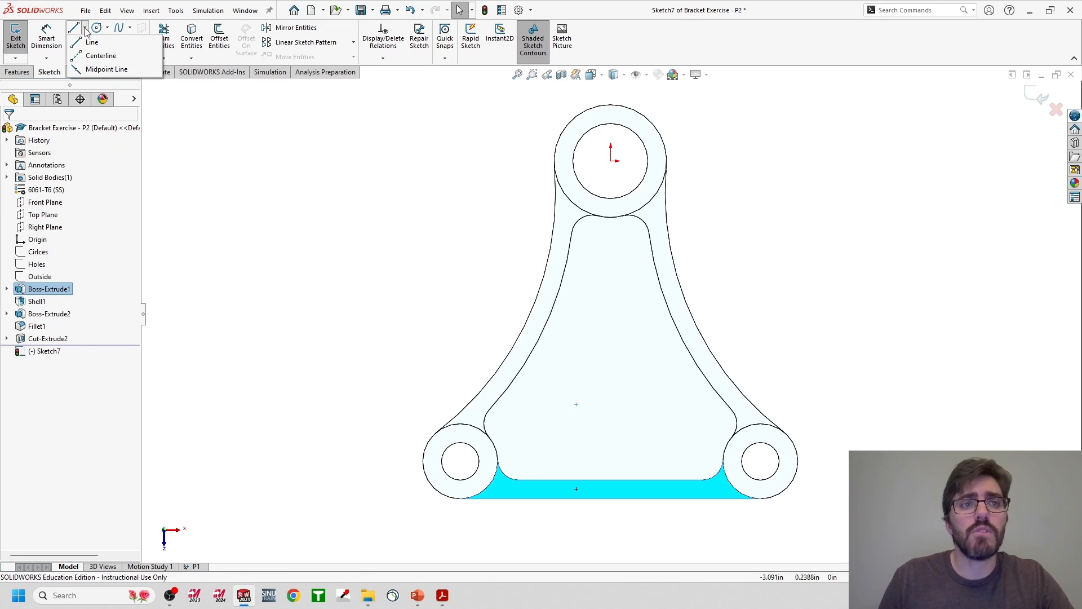
{"action": "left_click", "coordinate": [99, 56]}
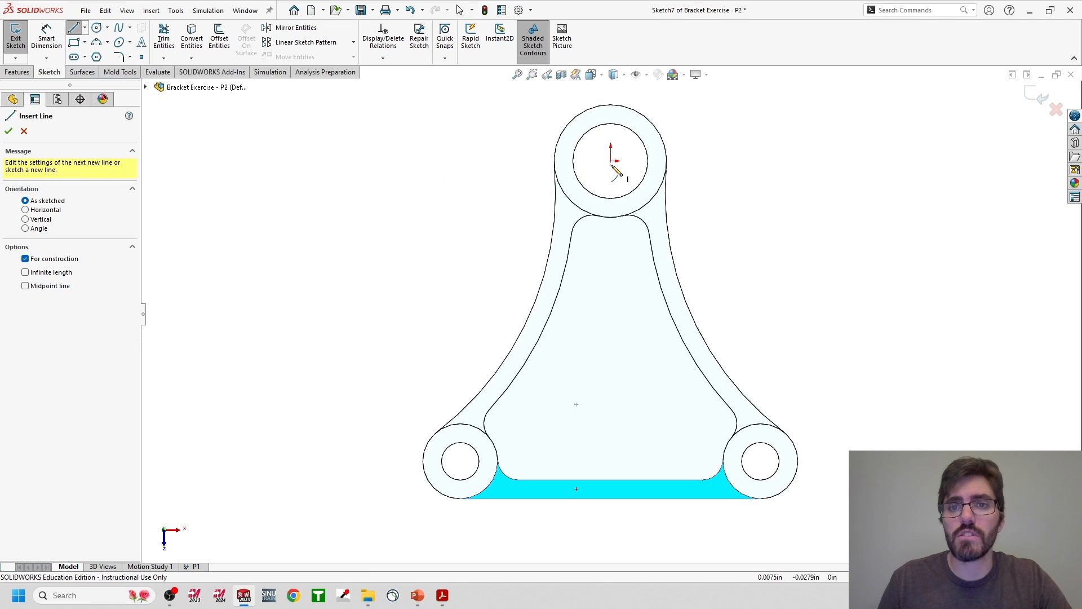
{"action": "left_click", "coordinate": [611, 161]}
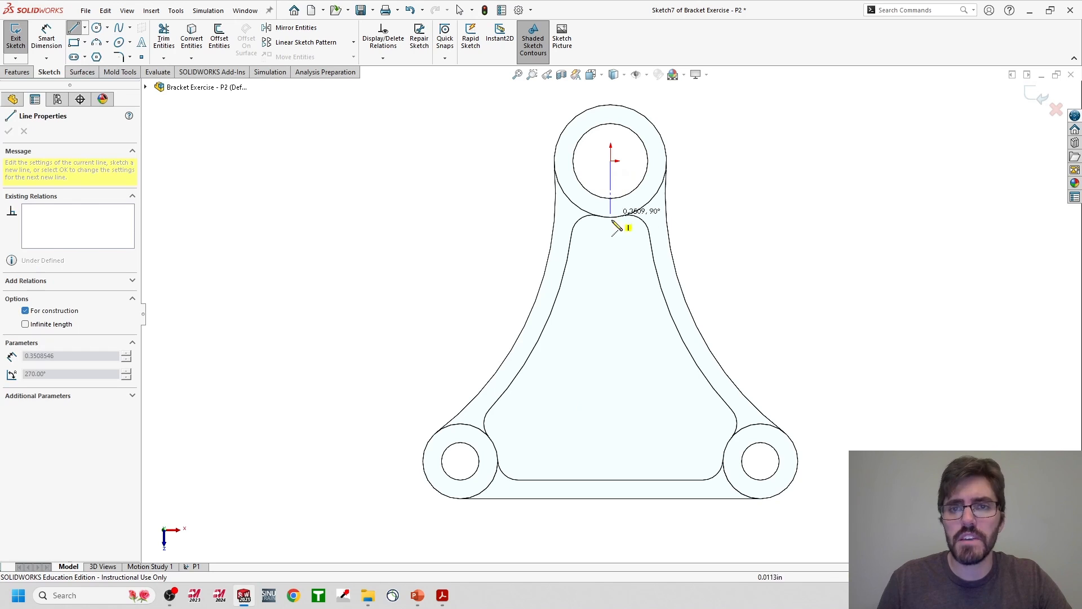
{"action": "left_click", "coordinate": [610, 499]}
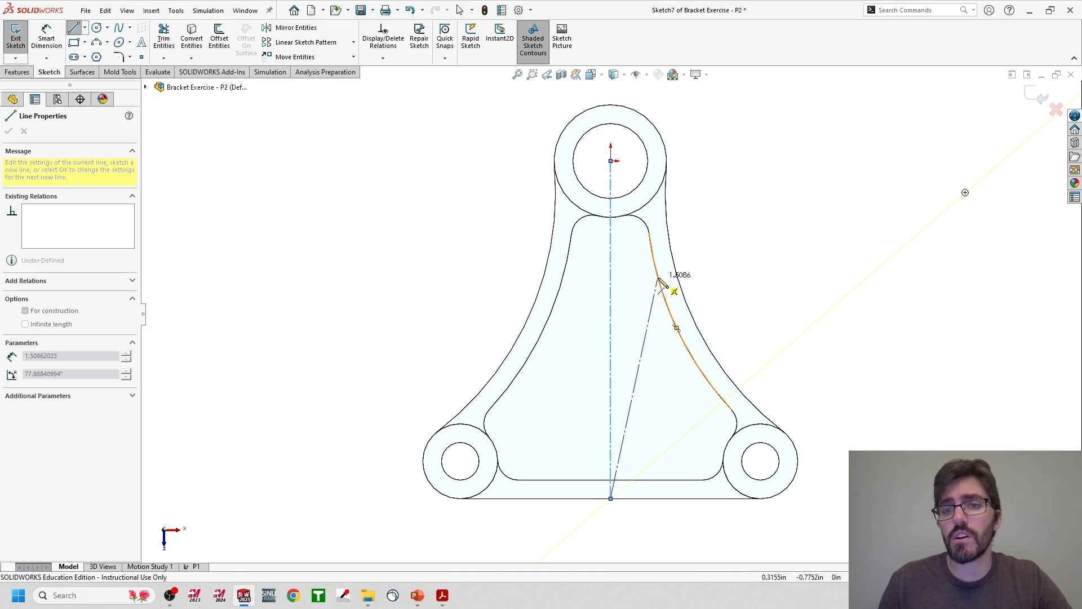
{"action": "left_click", "coordinate": [689, 352]}
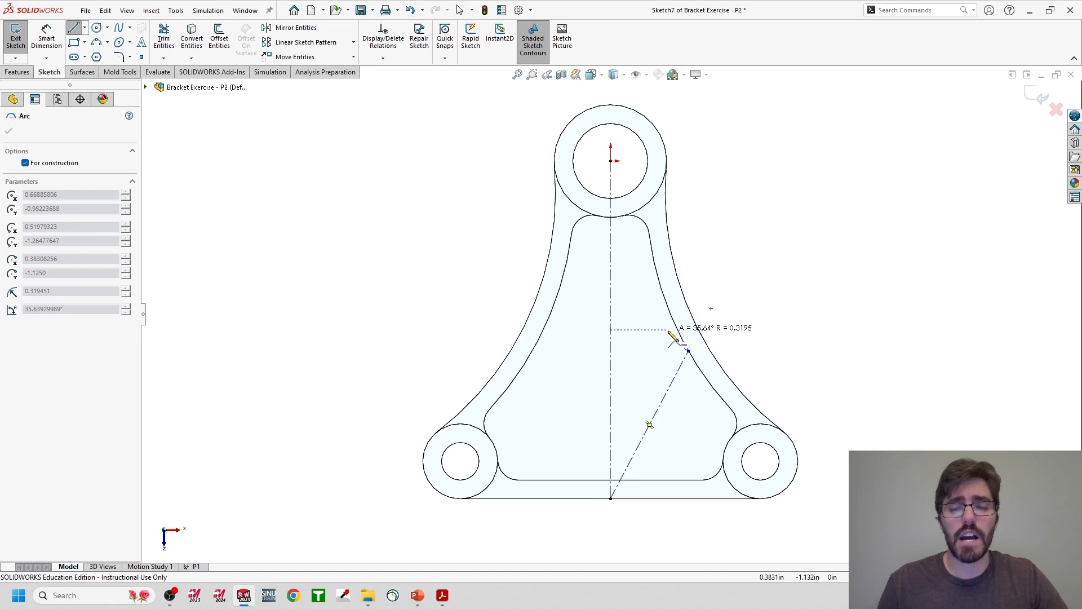
{"action": "key", "text": "Escape"}
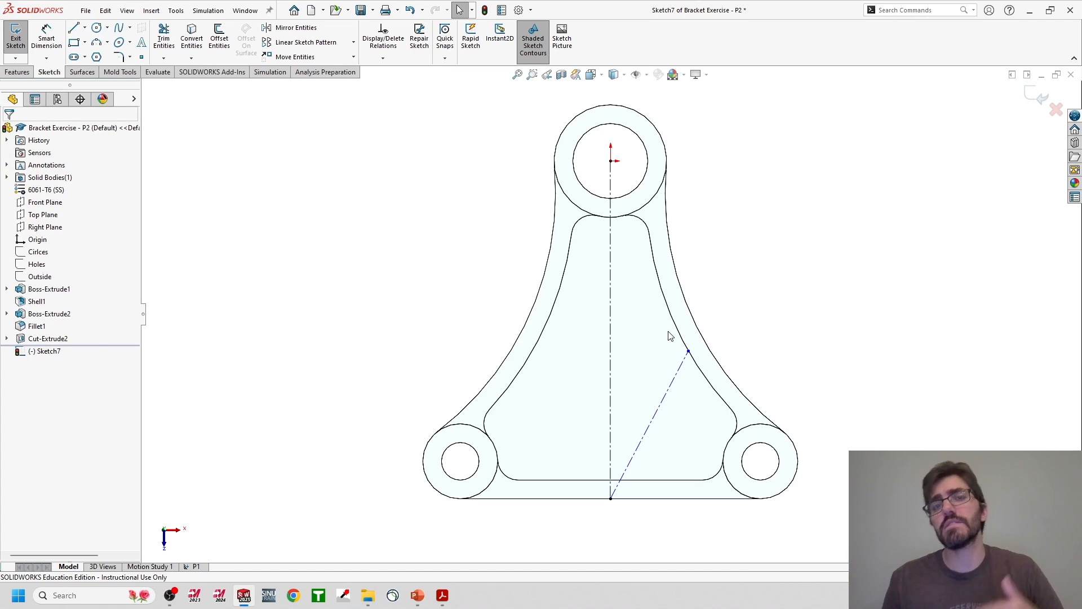
Convert the angled centerline to a regular sketch line and mirror it about the vertical centerline.
{"action": "left_click", "coordinate": [675, 383]}
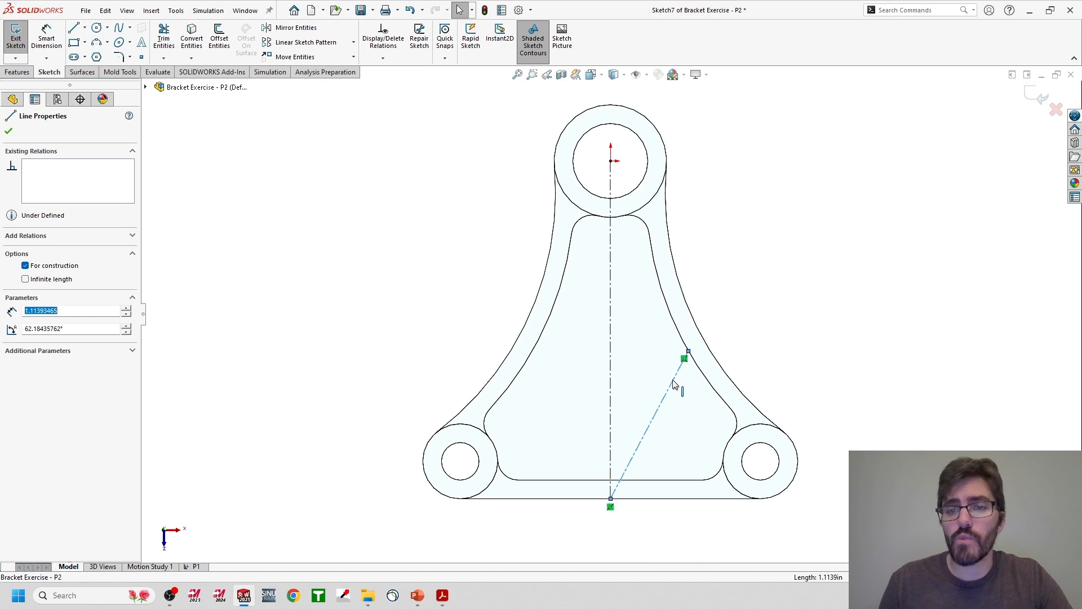
{"action": "right_click", "coordinate": [676, 385]}
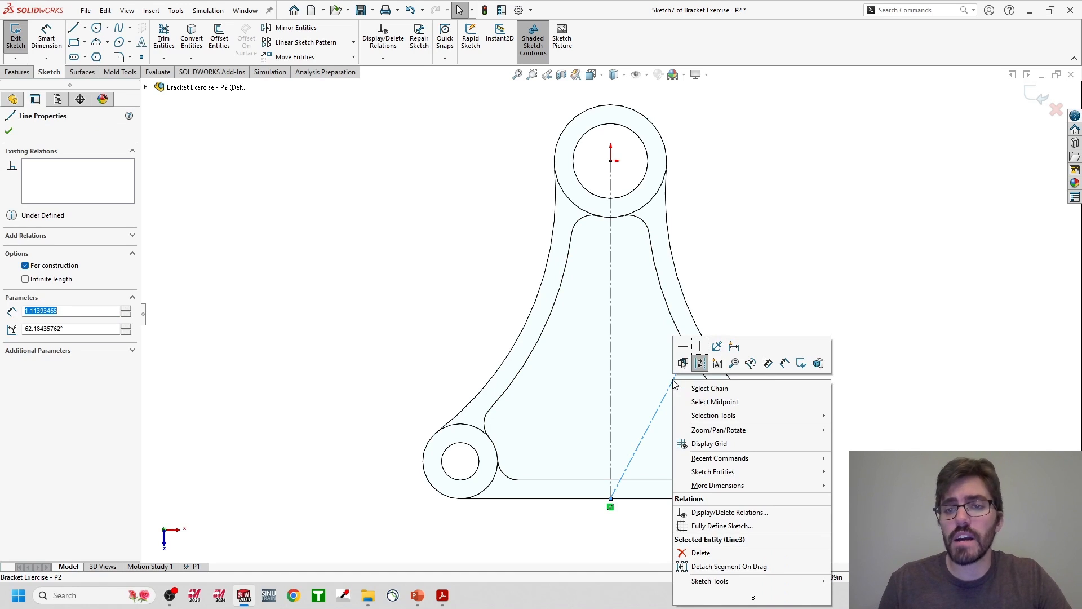
{"action": "left_click", "coordinate": [700, 363]}
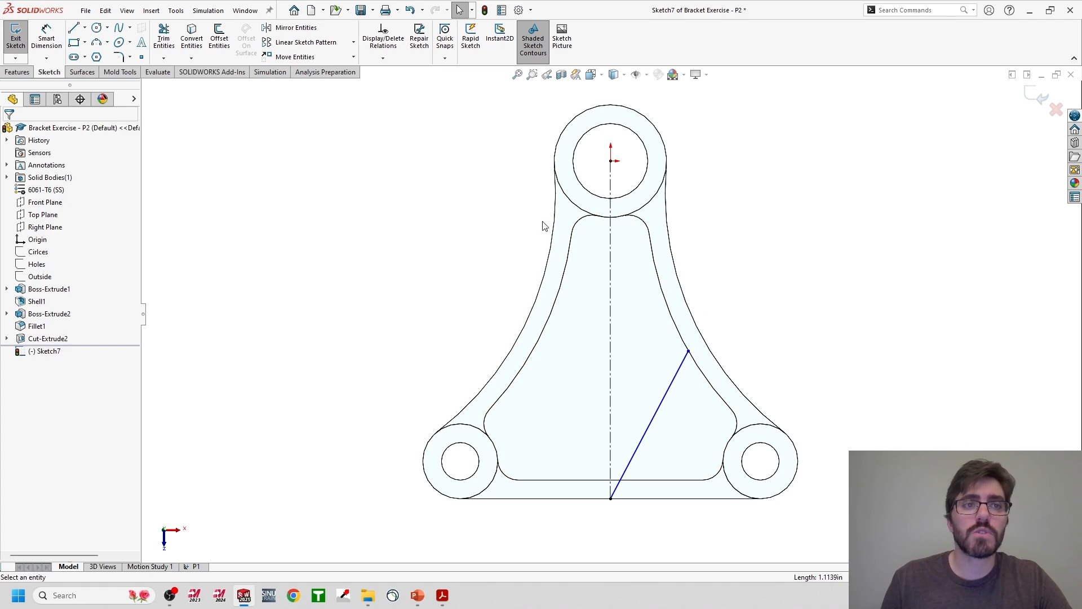
{"action": "left_click", "coordinate": [297, 29]}
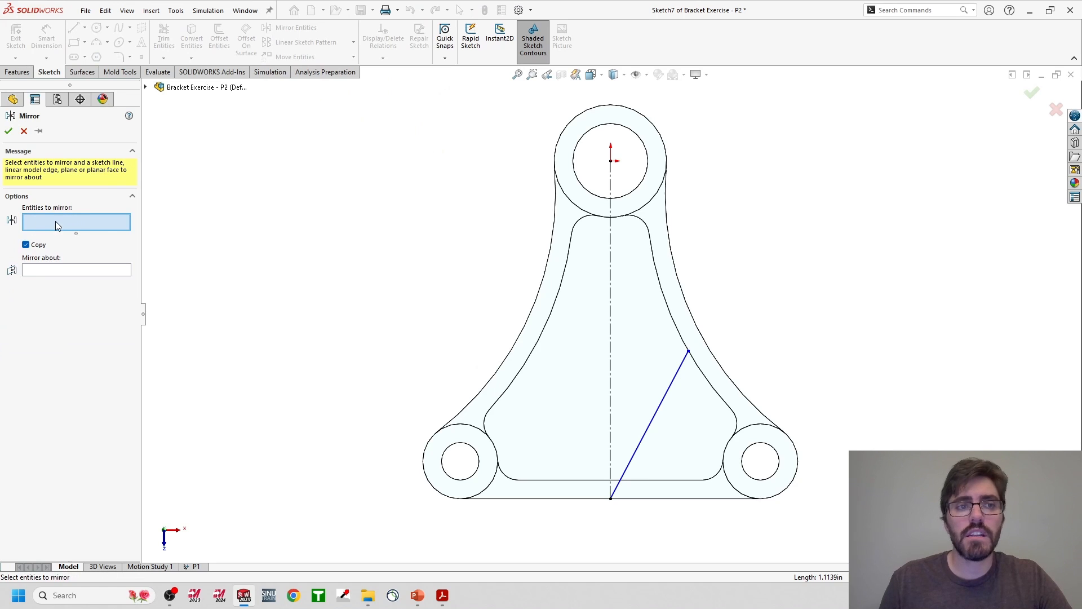
{"action": "left_click", "coordinate": [683, 378]}
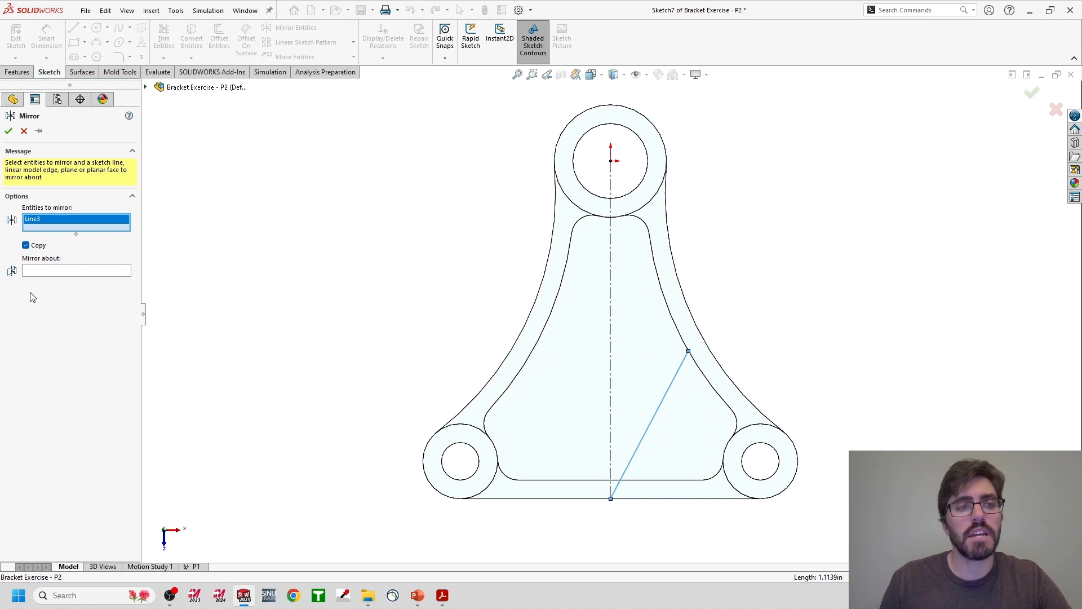
{"action": "left_click", "coordinate": [66, 272]}
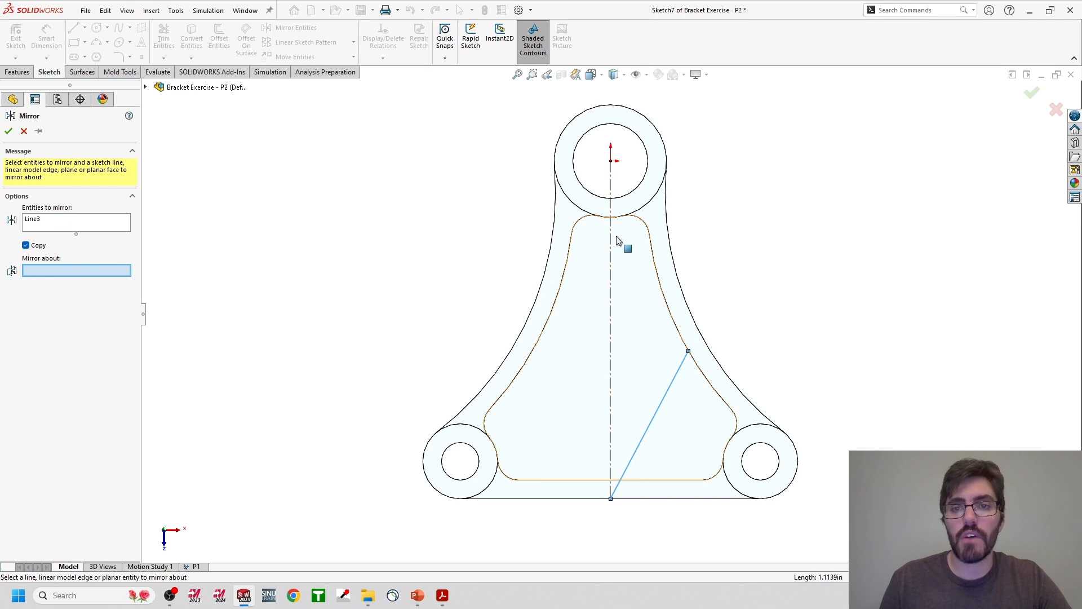
{"action": "left_click", "coordinate": [612, 255]}
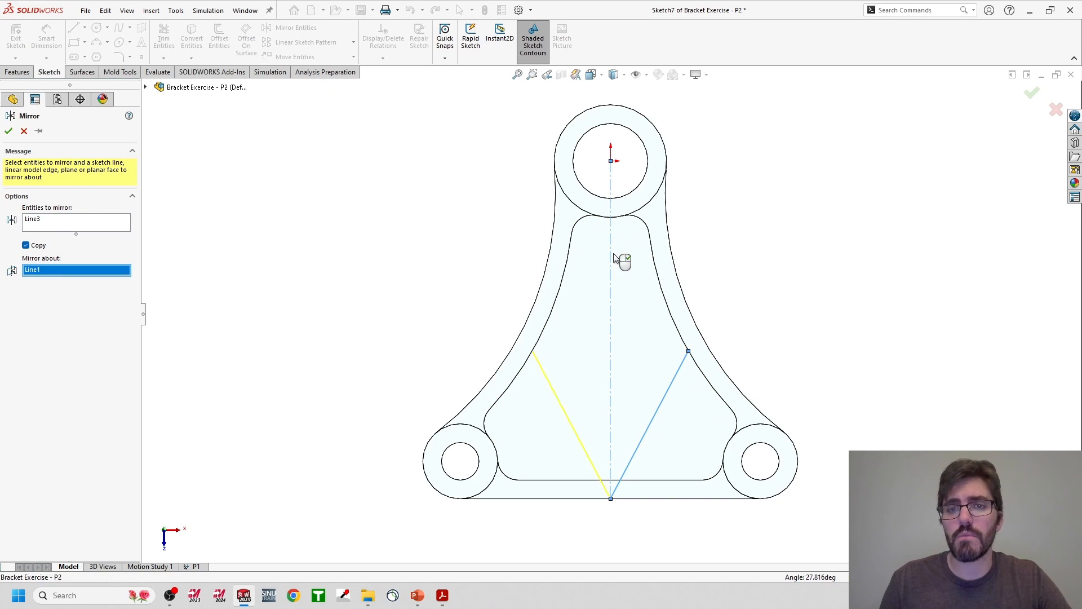
{"action": "left_click", "coordinate": [9, 132]}
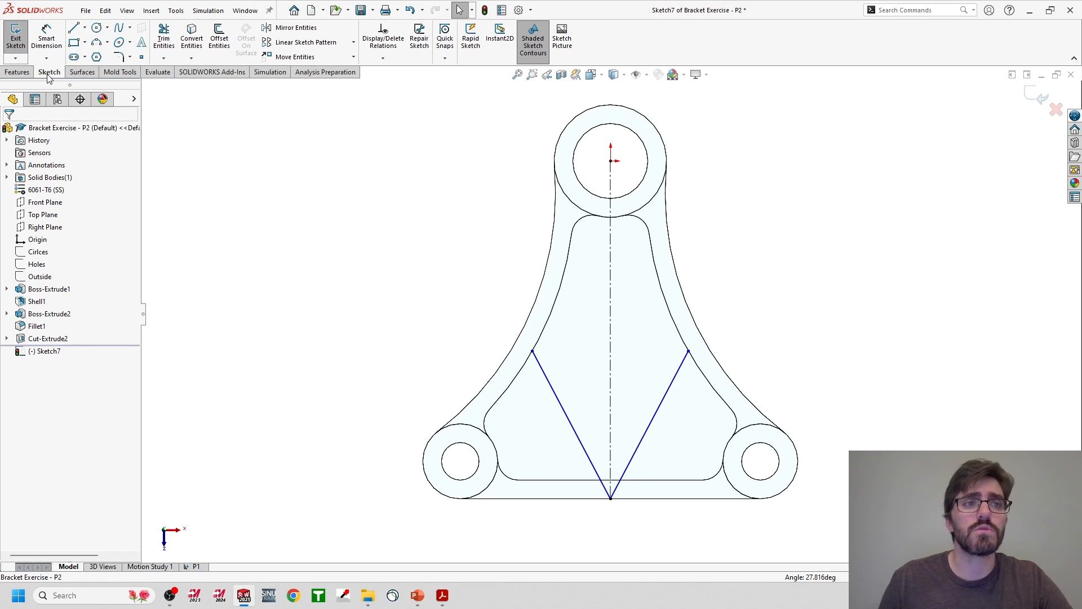
{"action": "left_click", "coordinate": [46, 38]}
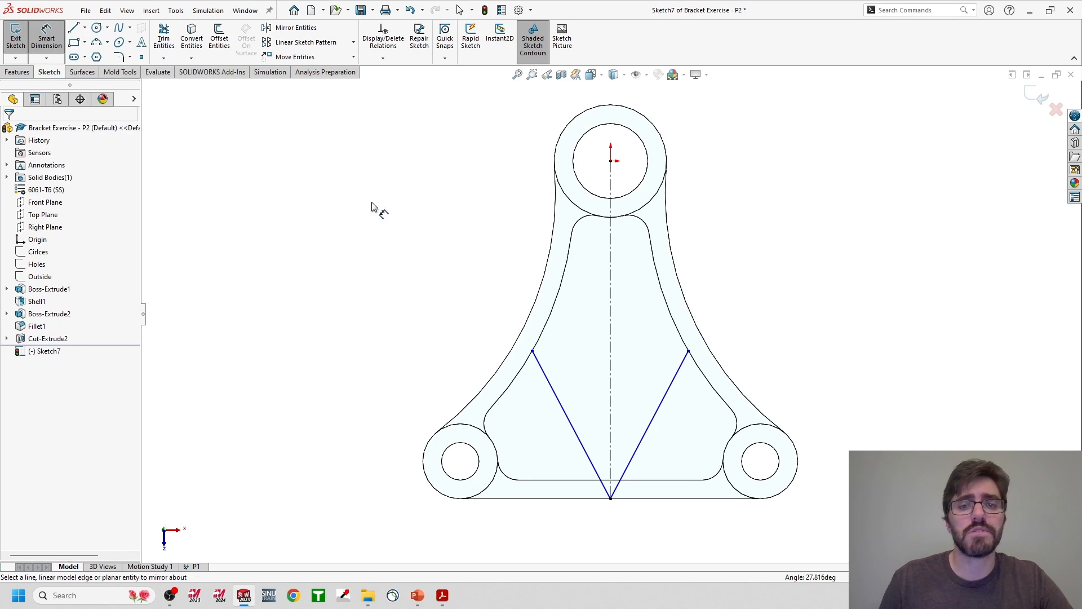
{"action": "left_click", "coordinate": [558, 398]}
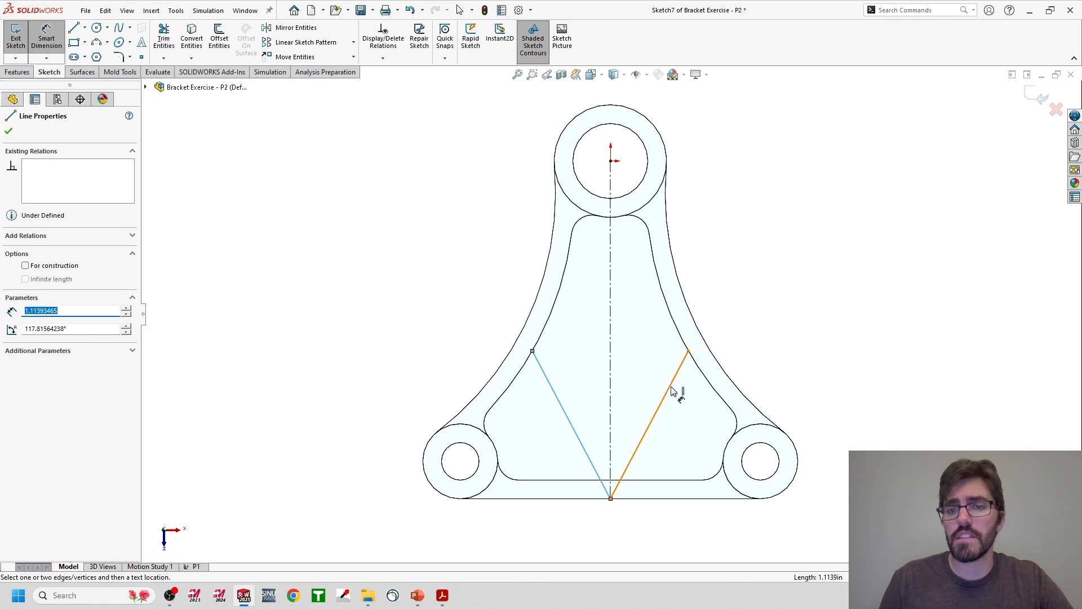
{"action": "left_click", "coordinate": [672, 389]}
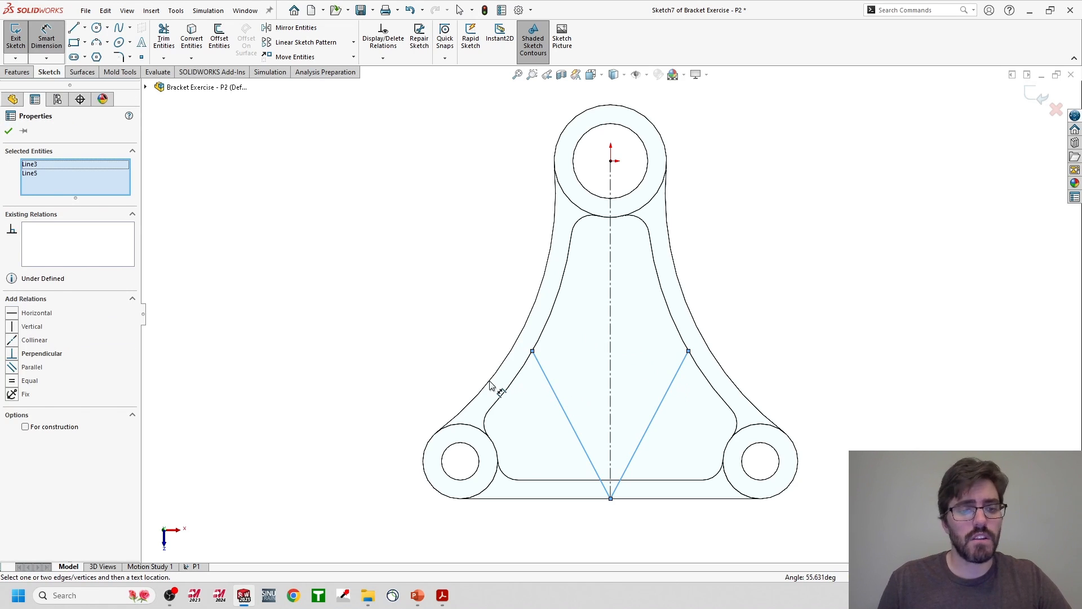
{"action": "key", "text": "Escape"}
Dimension the angle between the two mirrored lines as 60 degrees.
{"action": "left_click", "coordinate": [46, 37]}
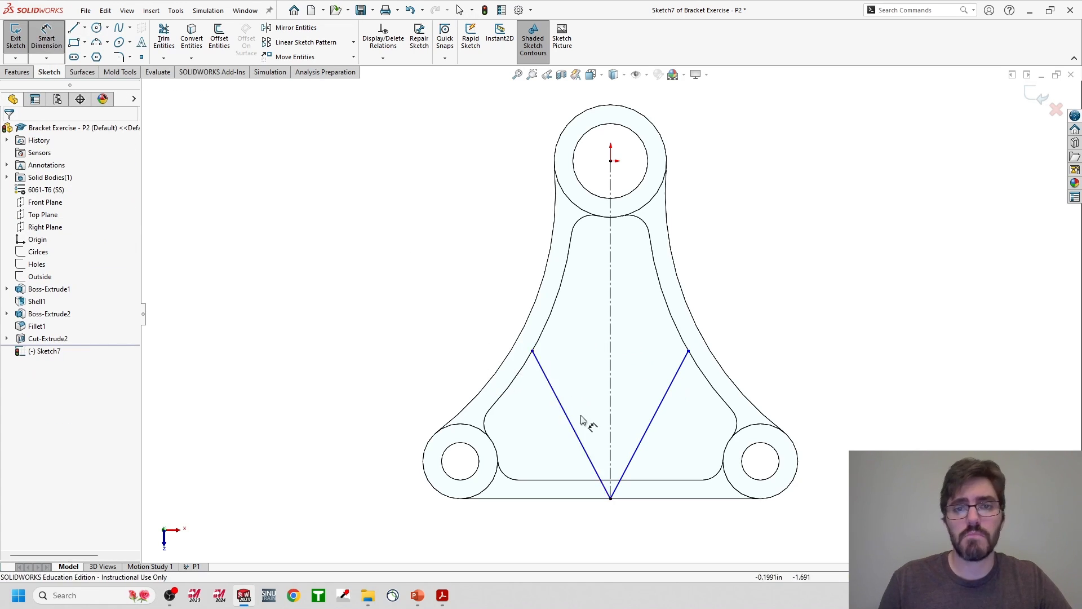
{"action": "left_click", "coordinate": [573, 416]}
{"action": "left_click", "coordinate": [656, 412]}
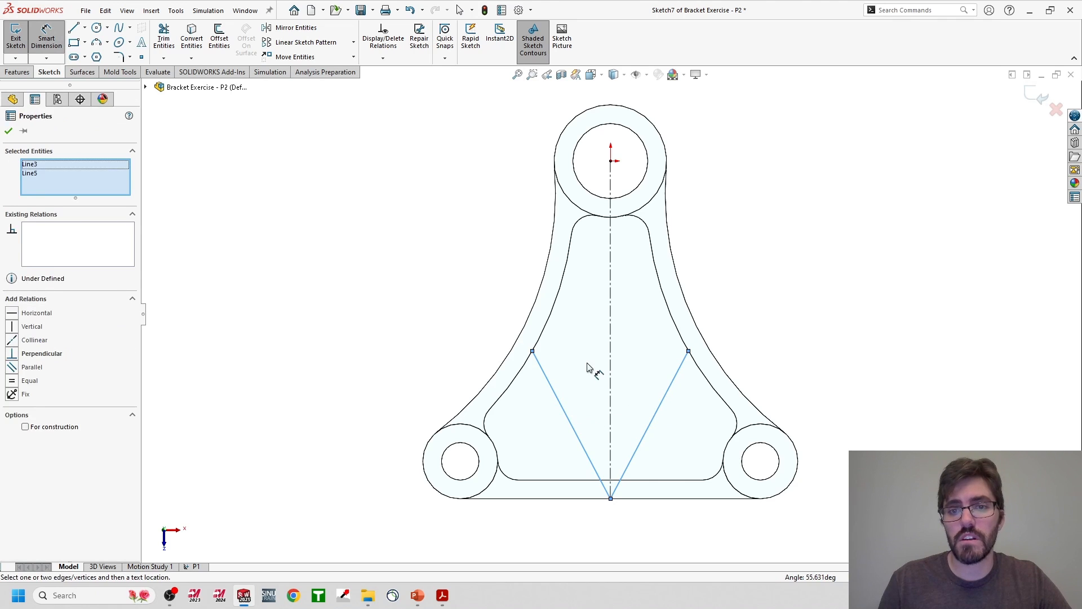
{"action": "left_click", "coordinate": [583, 361]}
{"action": "type", "text": "60"}
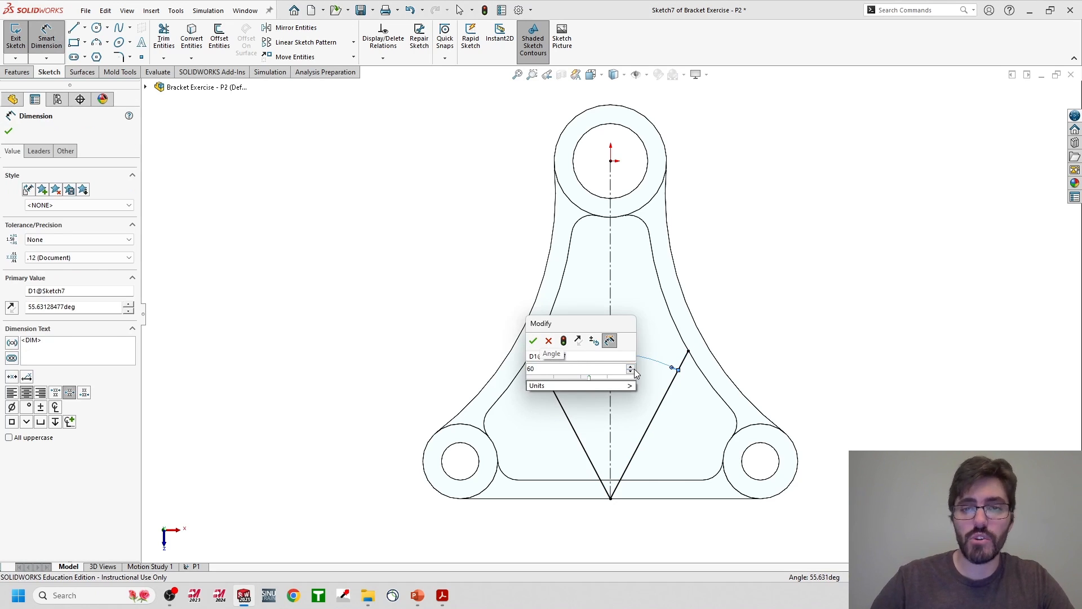
{"action": "key", "text": "Return"}
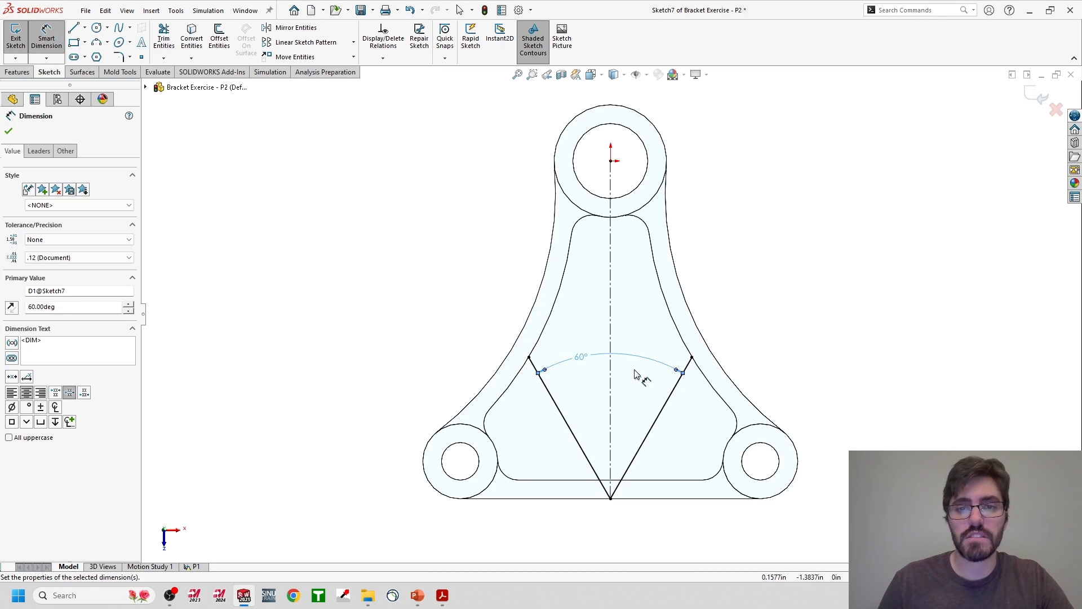
{"action": "left_click", "coordinate": [8, 133]}
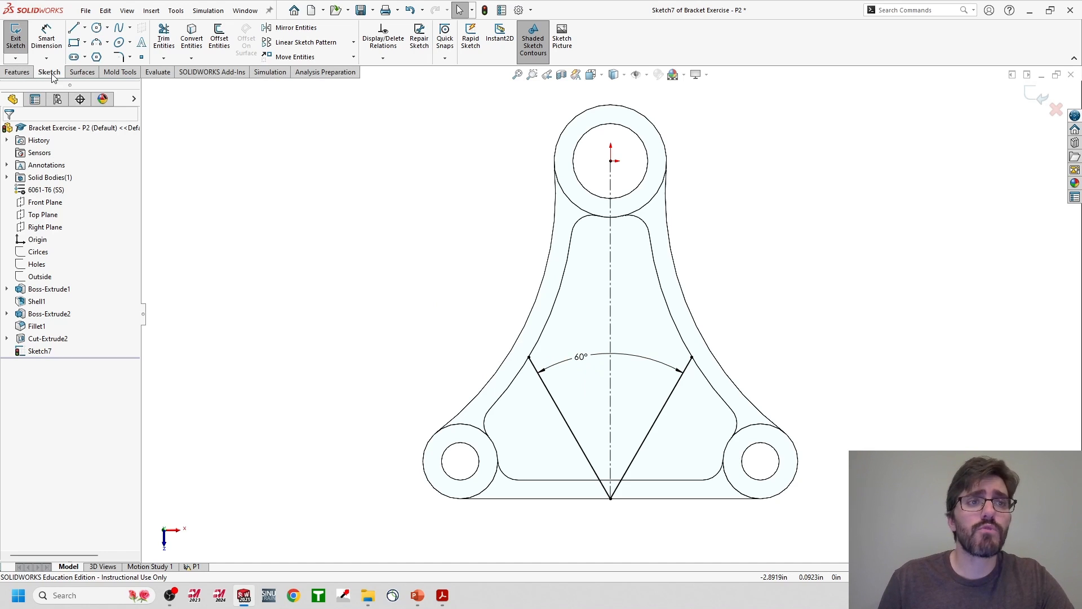
Start a Rib feature from the sketch of the two 60-degree lines and set its thickness to 0.125 in.
{"action": "left_click", "coordinate": [19, 74]}
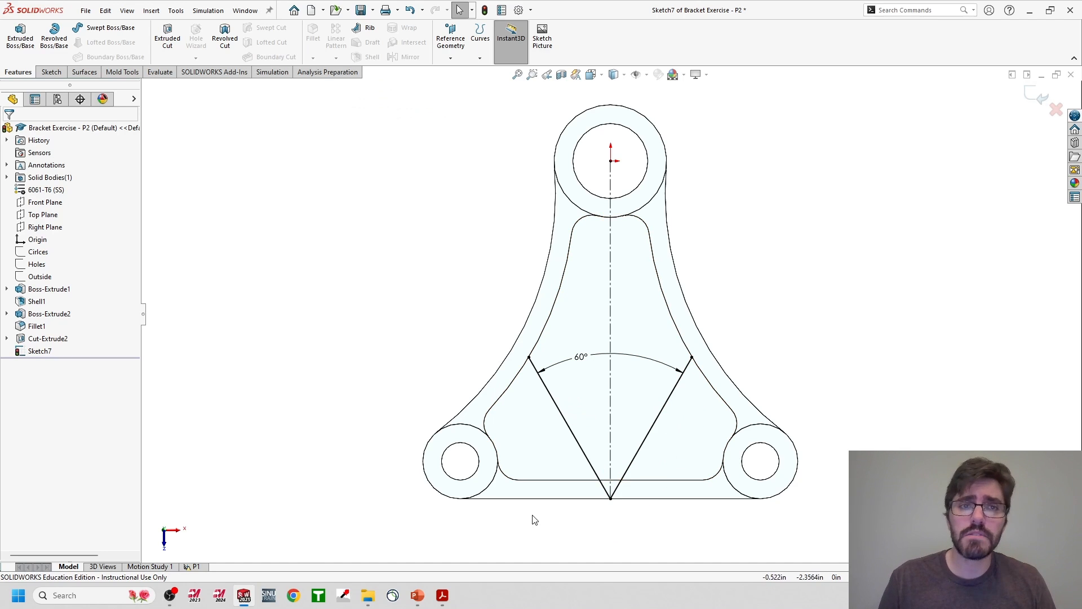
{"action": "left_click", "coordinate": [367, 30]}
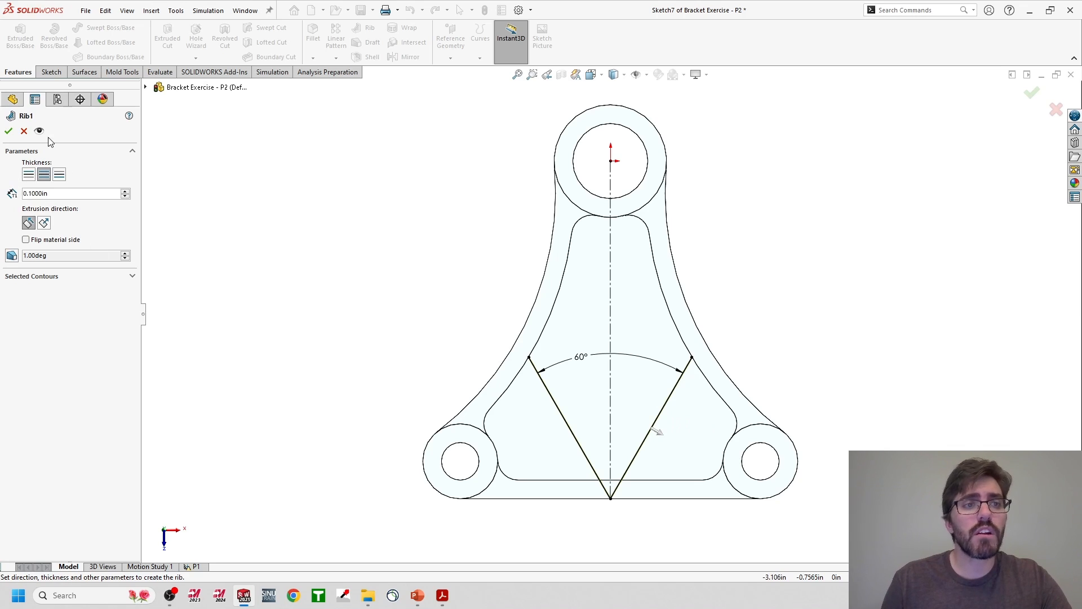
{"action": "double_click", "coordinate": [41, 194]}
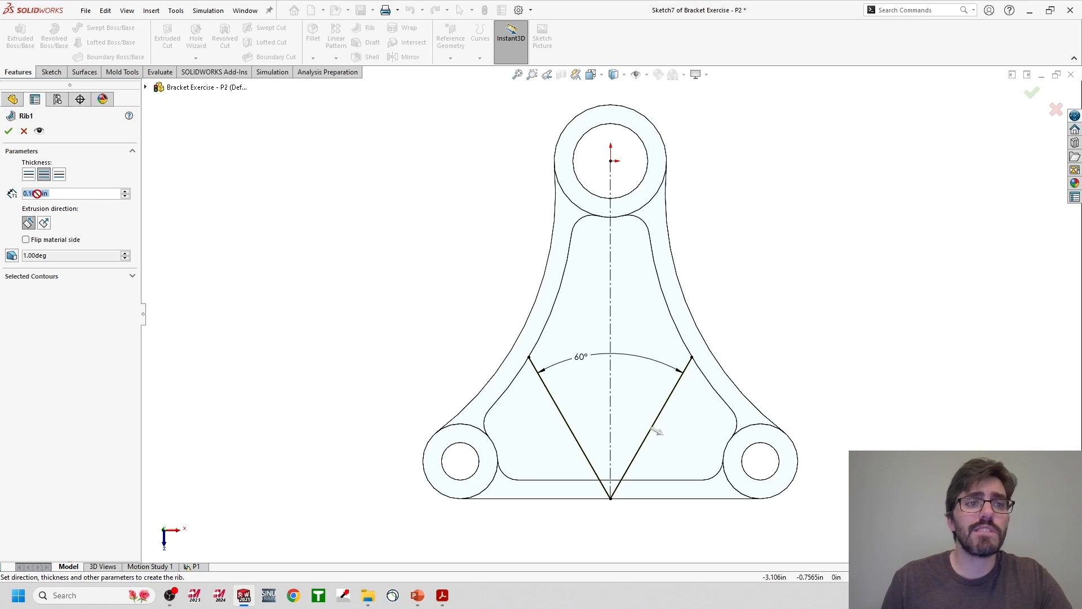
{"action": "type", "text": ".125"}
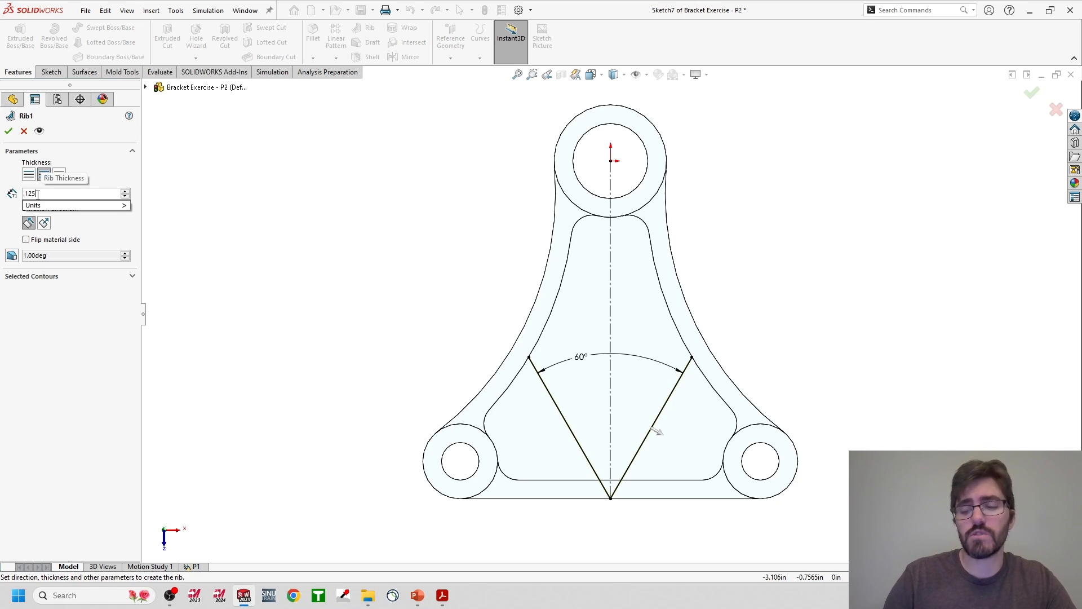
{"action": "key", "text": "Return"}
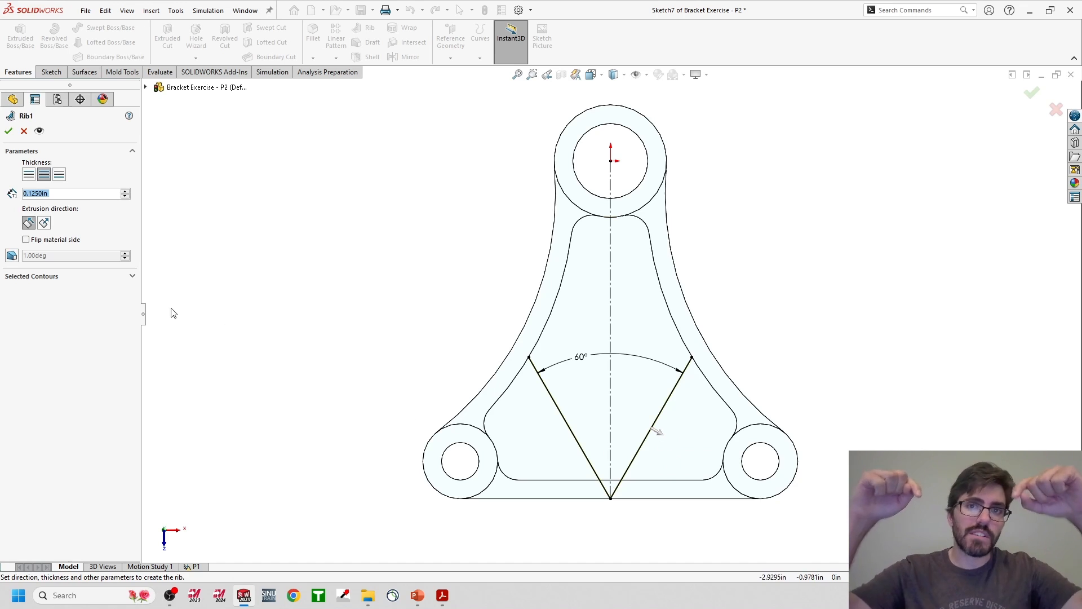
Extrude the rib normal to the sketch with linear type, check its preview at the walls, and create it.
{"action": "left_click", "coordinate": [45, 225]}
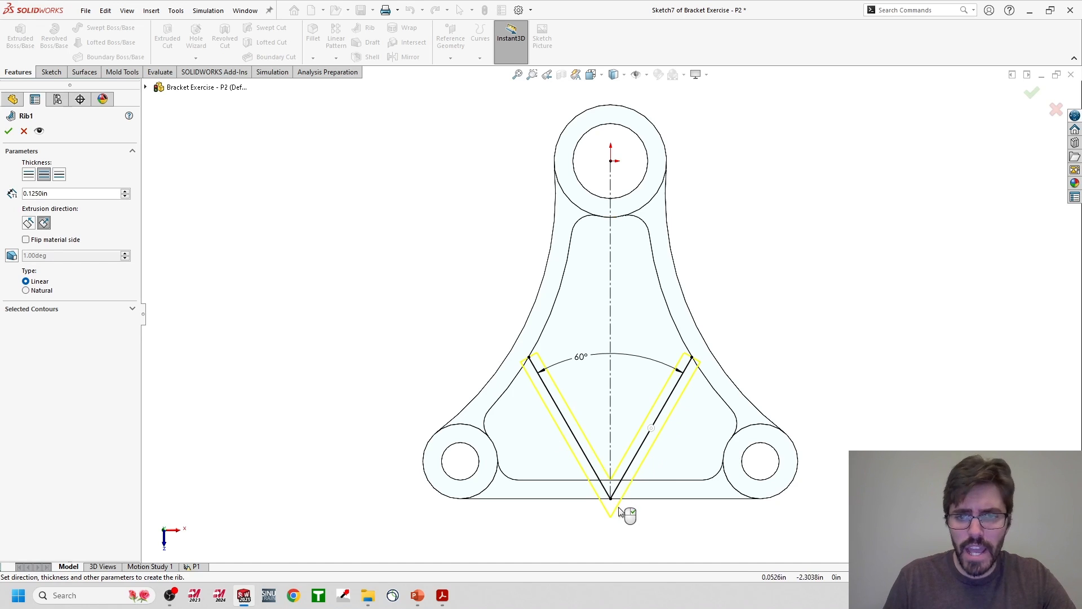
{"action": "scroll", "coordinate": [617, 508], "scroll_direction": "down", "scroll_amount": 2}
{"action": "scroll", "coordinate": [618, 496], "scroll_direction": "down", "scroll_amount": 5}
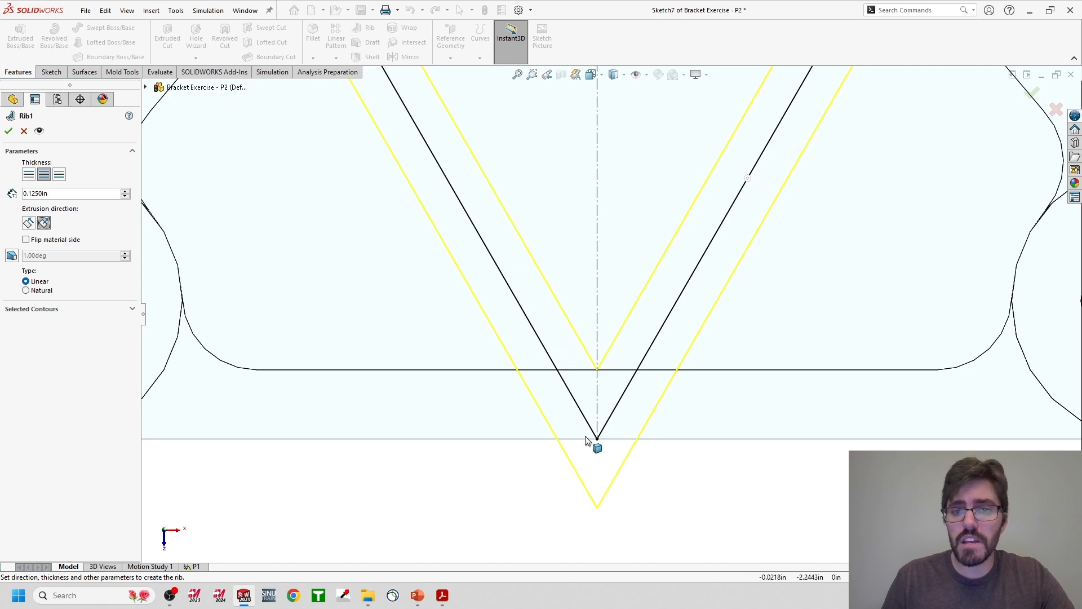
{"action": "scroll", "coordinate": [609, 439], "scroll_direction": "up", "scroll_amount": 3}
{"action": "scroll", "coordinate": [587, 222], "scroll_direction": "down", "scroll_amount": 6}
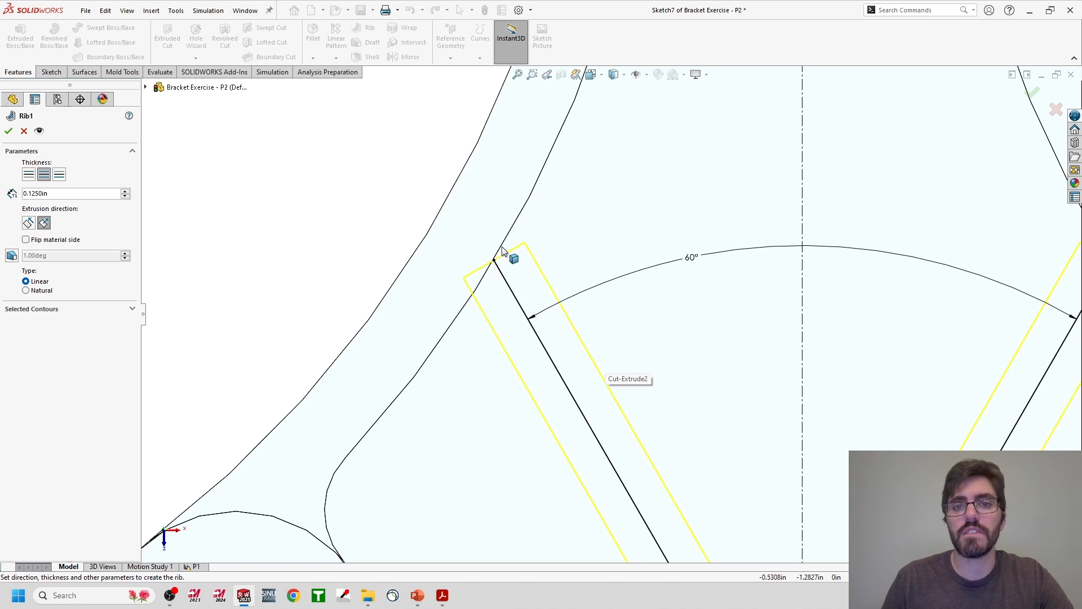
{"action": "scroll", "coordinate": [679, 423], "scroll_direction": "up", "scroll_amount": 5}
{"action": "scroll", "coordinate": [720, 370], "scroll_direction": "up", "scroll_amount": 5}
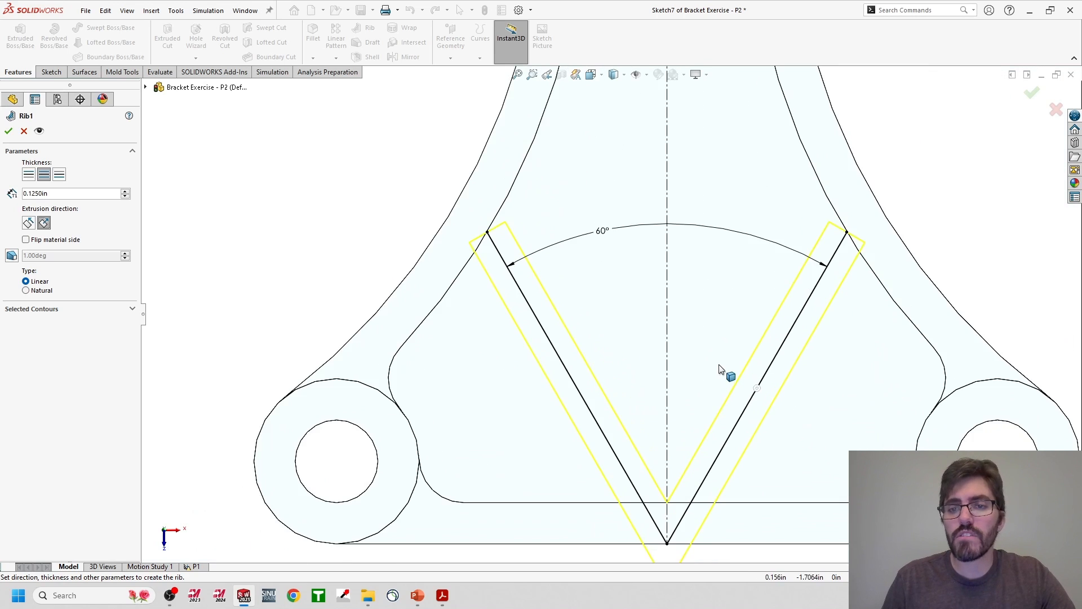
{"action": "scroll", "coordinate": [619, 228], "scroll_direction": "down", "scroll_amount": 1}
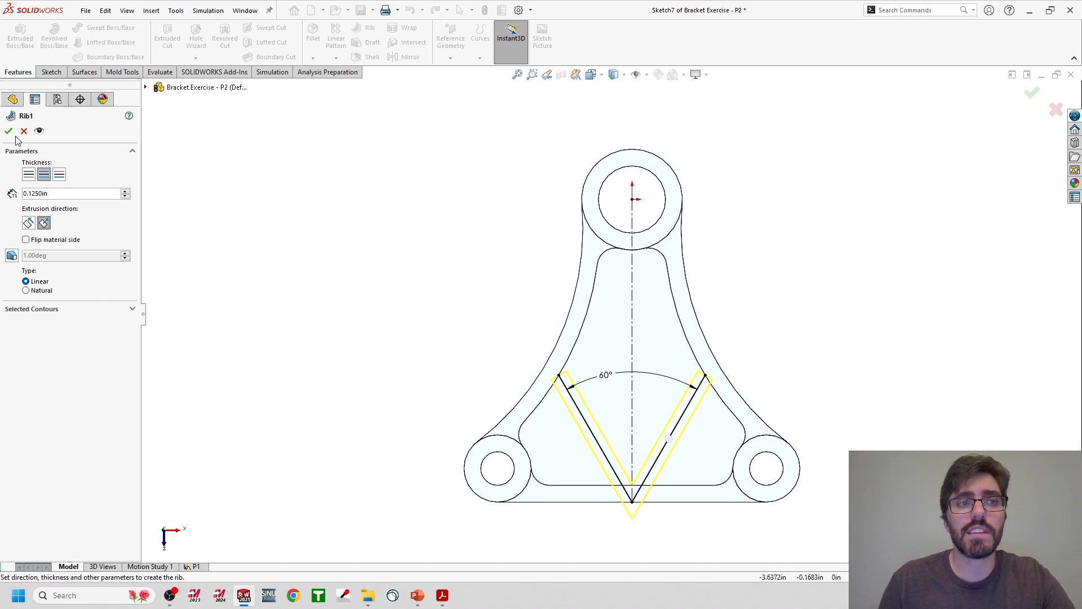
{"action": "left_click", "coordinate": [9, 131]}
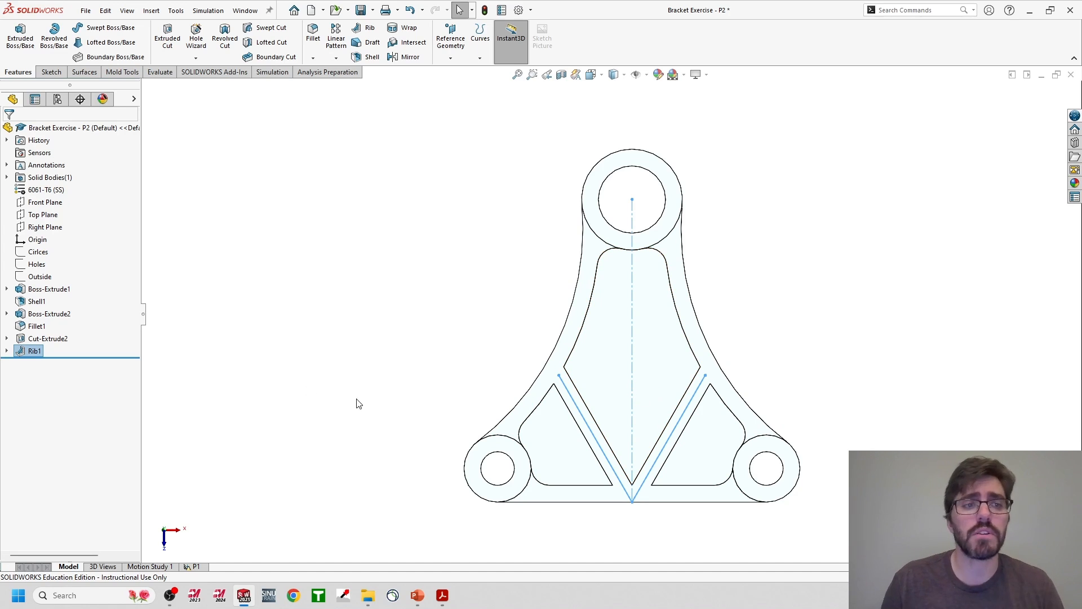
Edit the rib to add an outward draft of 15 degrees.
{"action": "right_click", "coordinate": [35, 352]}
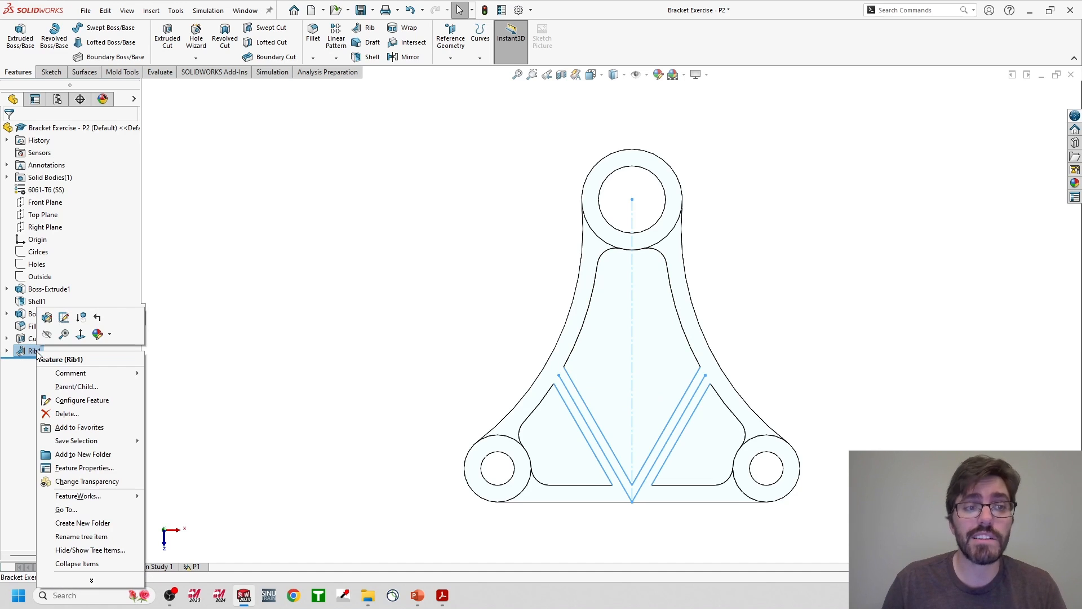
{"action": "left_click", "coordinate": [48, 322]}
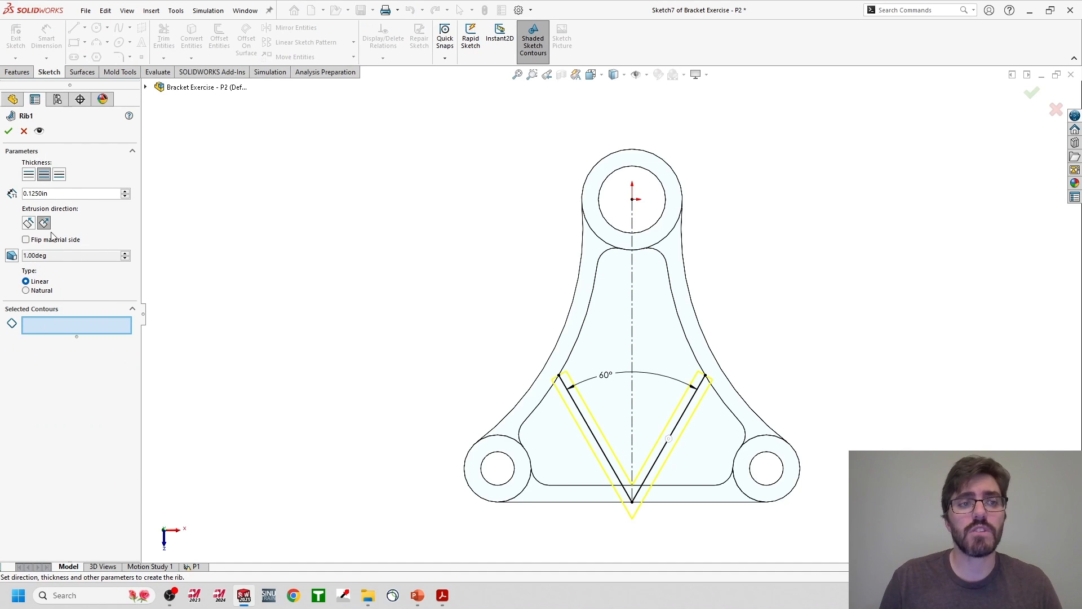
{"action": "left_click", "coordinate": [10, 257]}
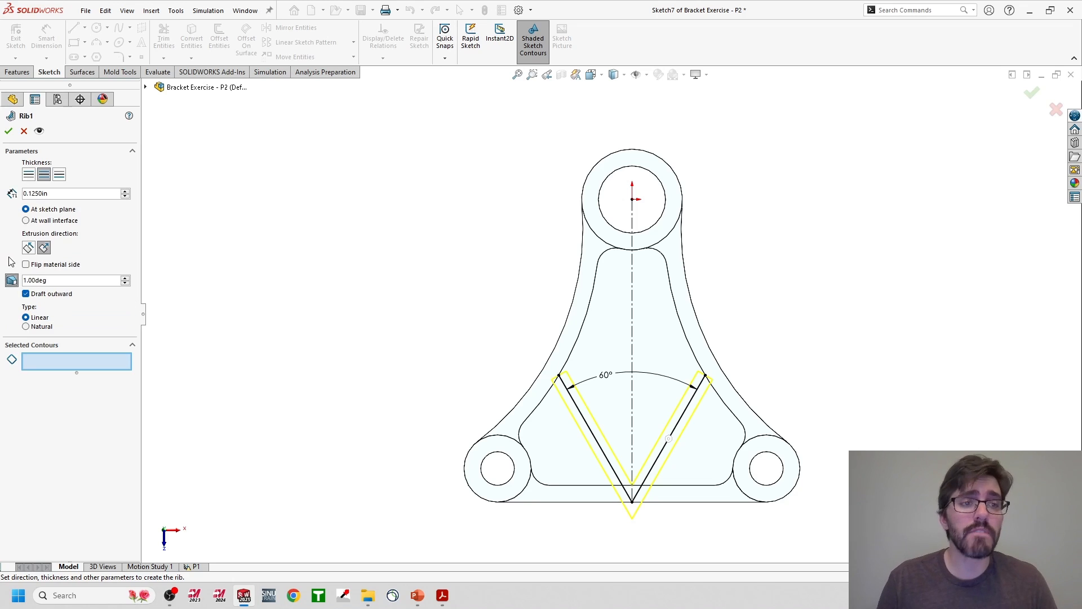
{"action": "double_click", "coordinate": [65, 283]}
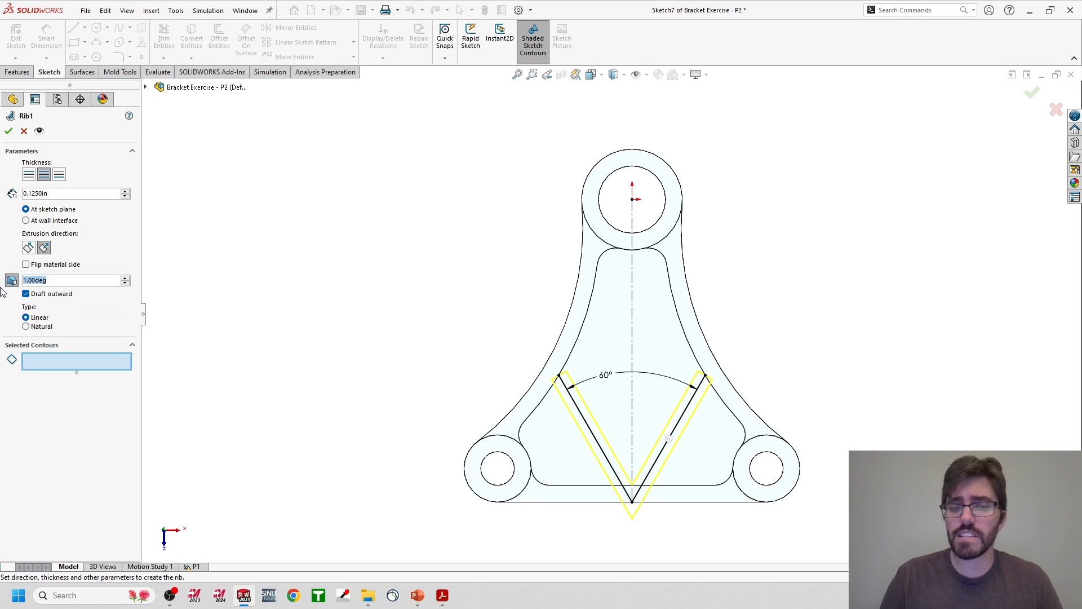
{"action": "type", "text": "10"}
{"action": "key", "text": "Return"}
{"action": "key", "text": "Return"}
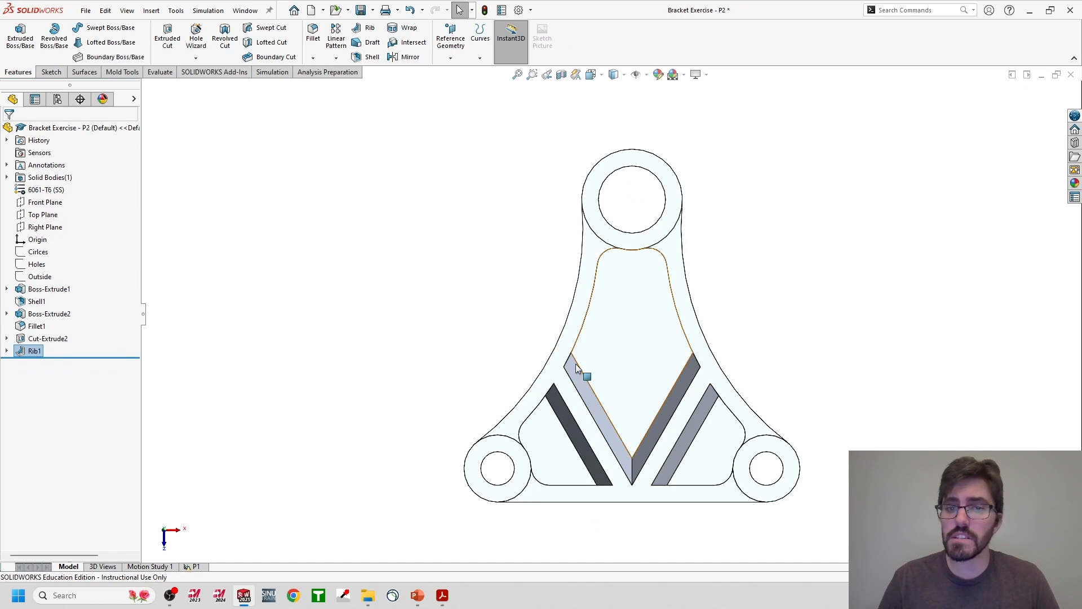
Inspect the drafted rib faces, and edit the rib to turn off its outward draft option.
{"action": "middle_click_drag", "start_coordinate": [653, 479], "coordinate": [620, 427]}
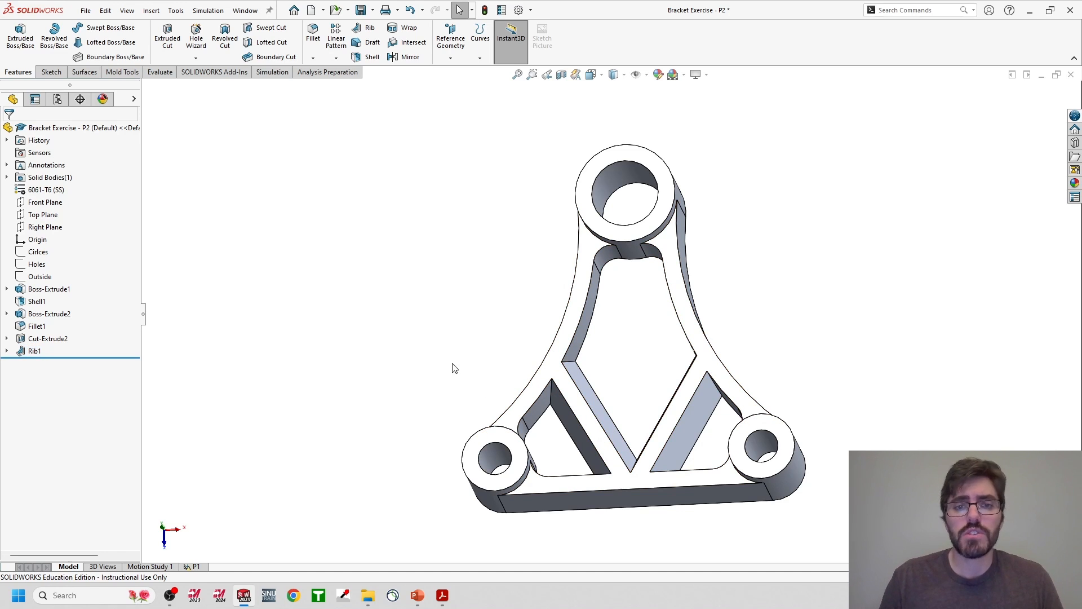
{"action": "right_click", "coordinate": [31, 357]}
{"action": "left_click", "coordinate": [39, 317]}
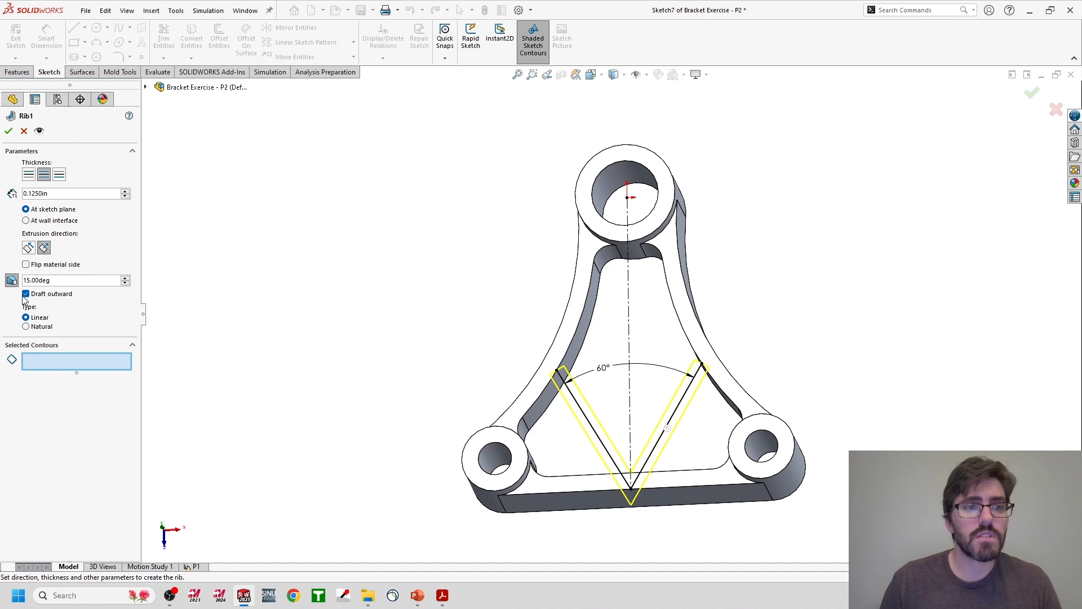
{"action": "left_click", "coordinate": [7, 133]}
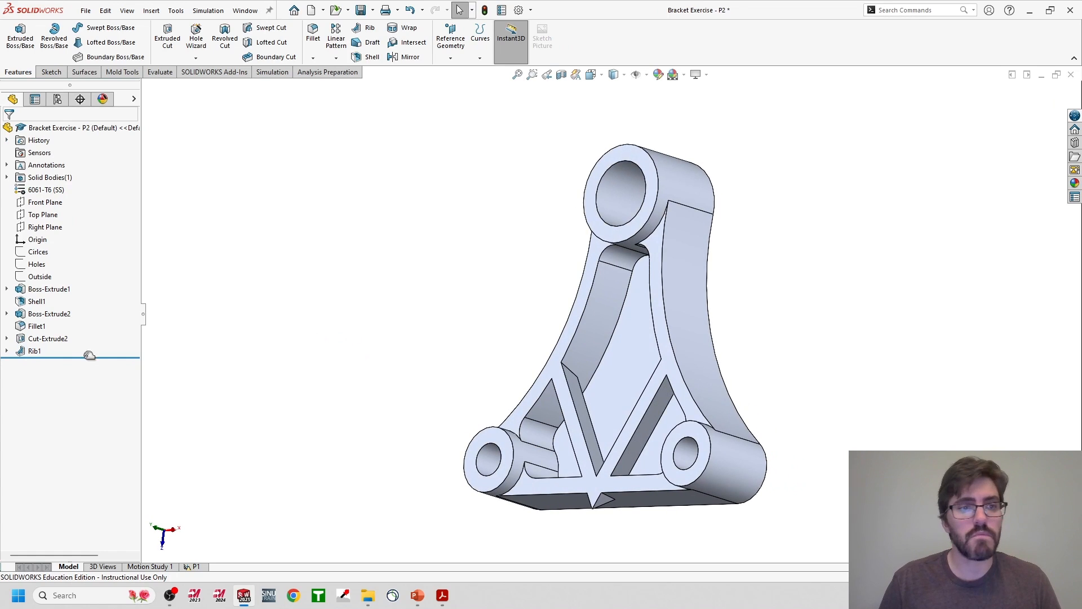
Edit the rib to remove its draft, with the V-shaped sketch contour selected for the rib.
{"action": "left_click", "coordinate": [31, 351]}
{"action": "right_click", "coordinate": [30, 347]}
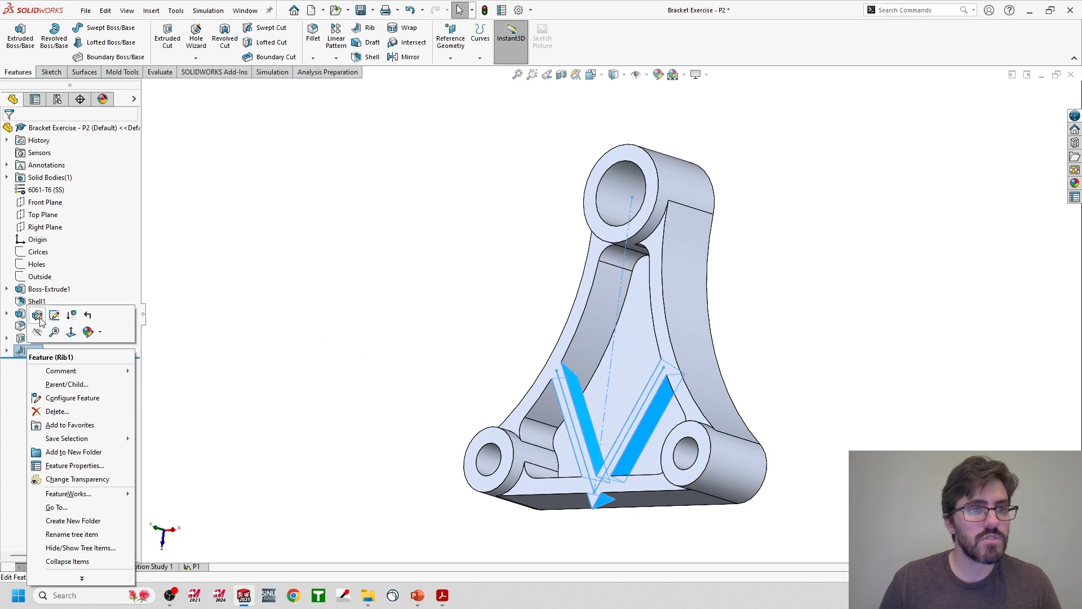
{"action": "left_click", "coordinate": [37, 316]}
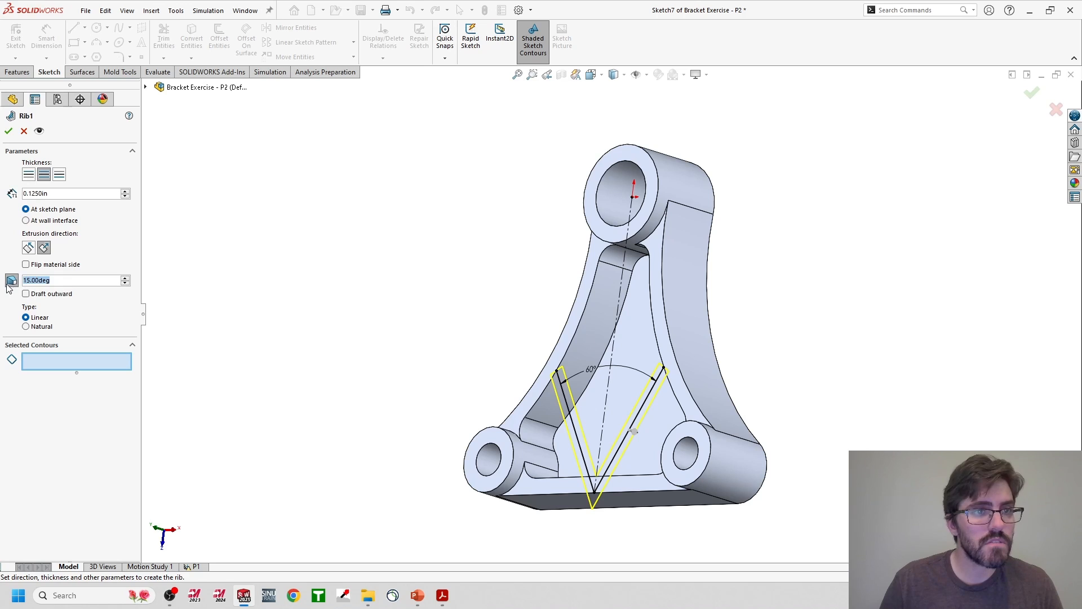
{"action": "type", "text": "0"}
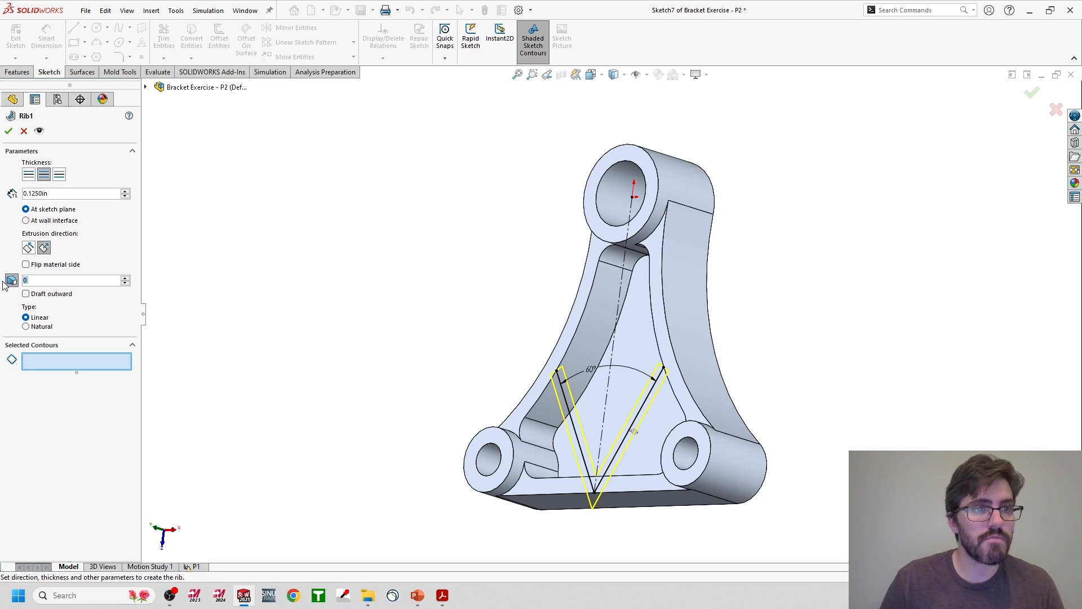
{"action": "left_click", "coordinate": [8, 282]}
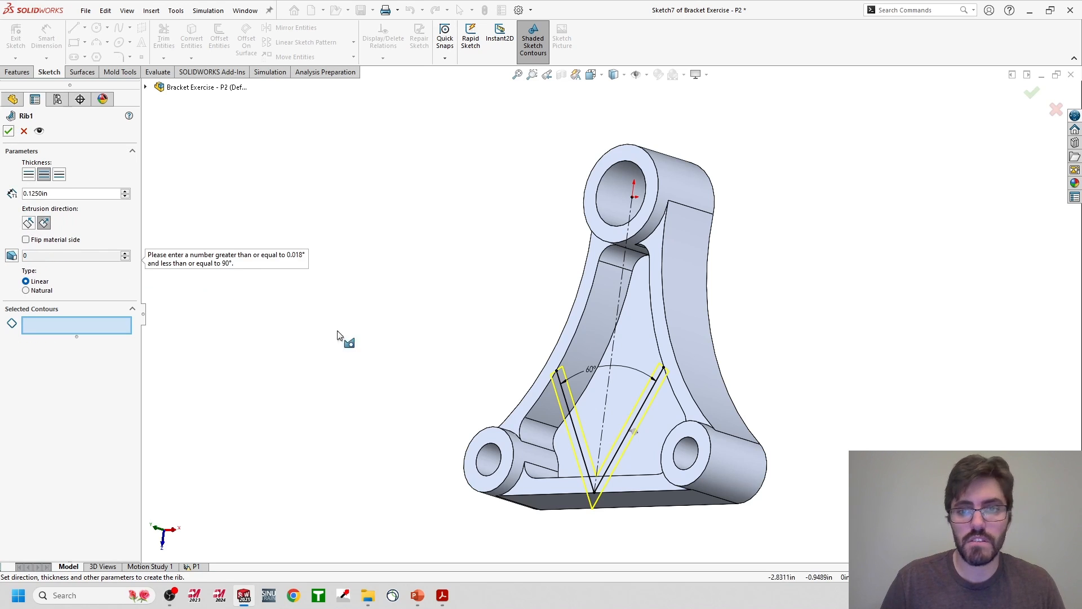
{"action": "left_click", "coordinate": [9, 133]}
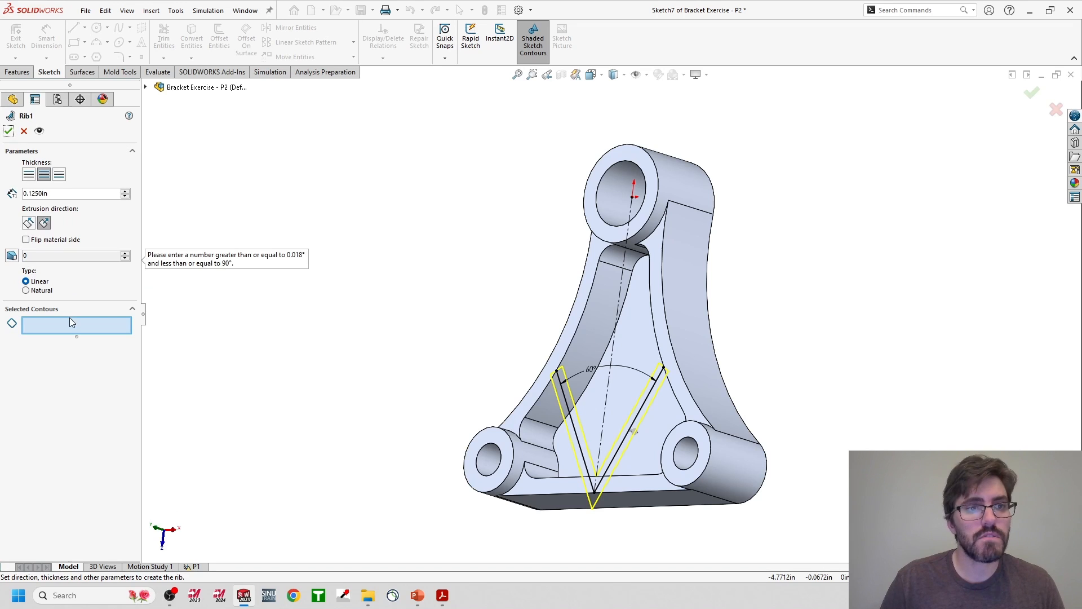
{"action": "left_click", "coordinate": [581, 436]}
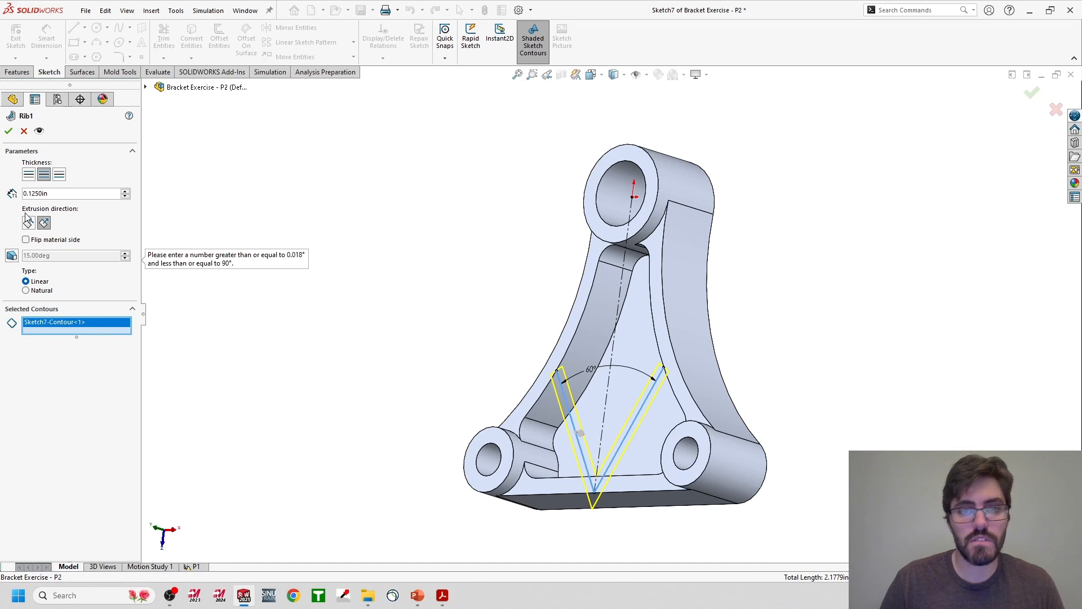
{"action": "left_click", "coordinate": [8, 131]}
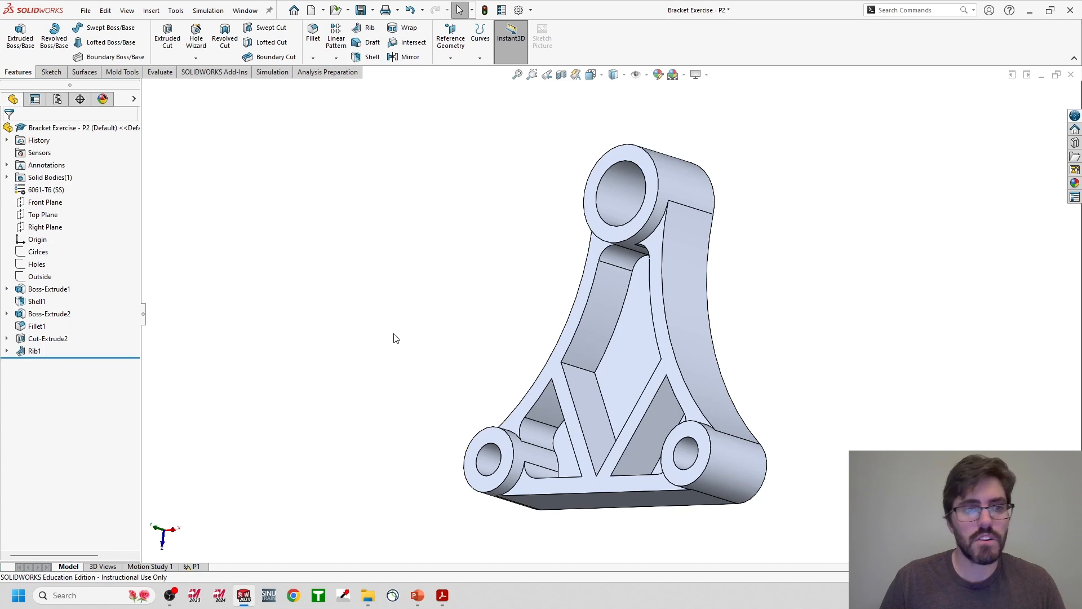
Check the typical corner radius callout on the Bracket Exercise - P2.pdf drawing in Acrobat and return to SOLIDWORKS.
{"action": "key", "text": "space"}
{"action": "left_click", "coordinate": [401, 397]}
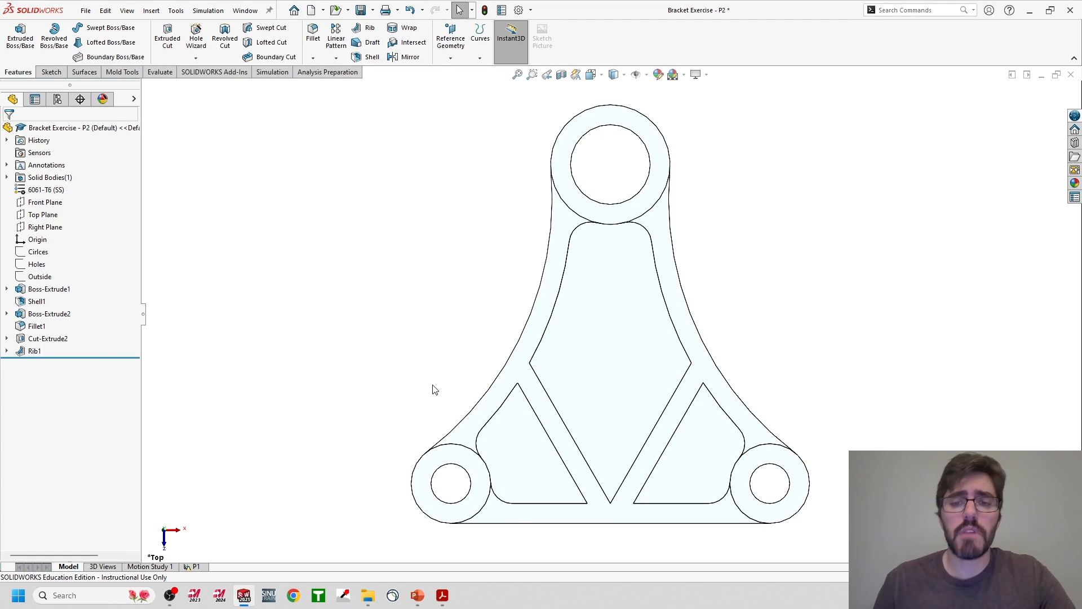
{"action": "mouse_move", "coordinate": [444, 597]}
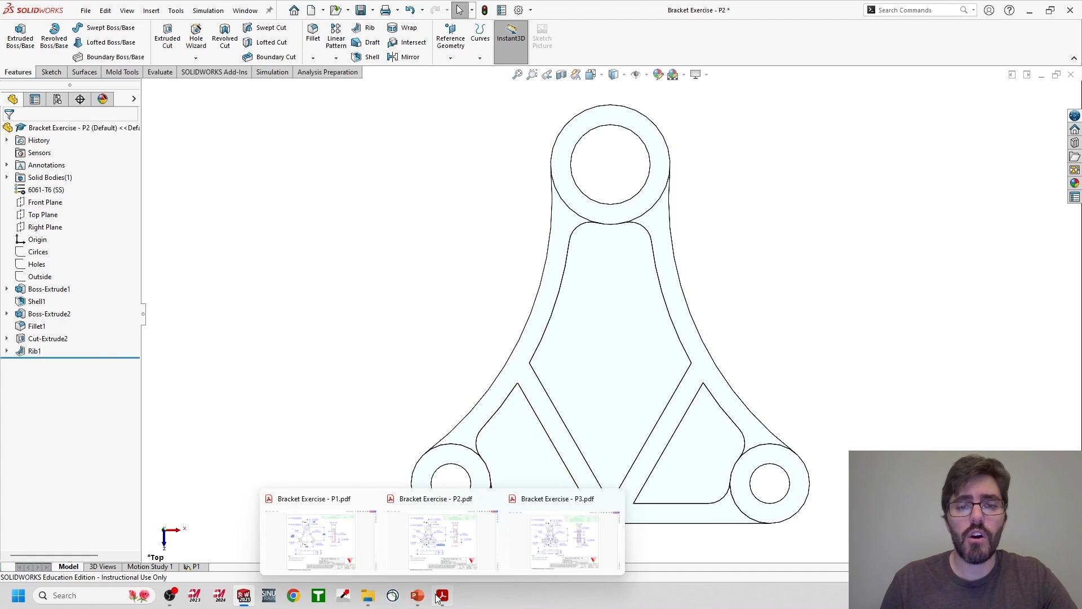
{"action": "left_click", "coordinate": [431, 558]}
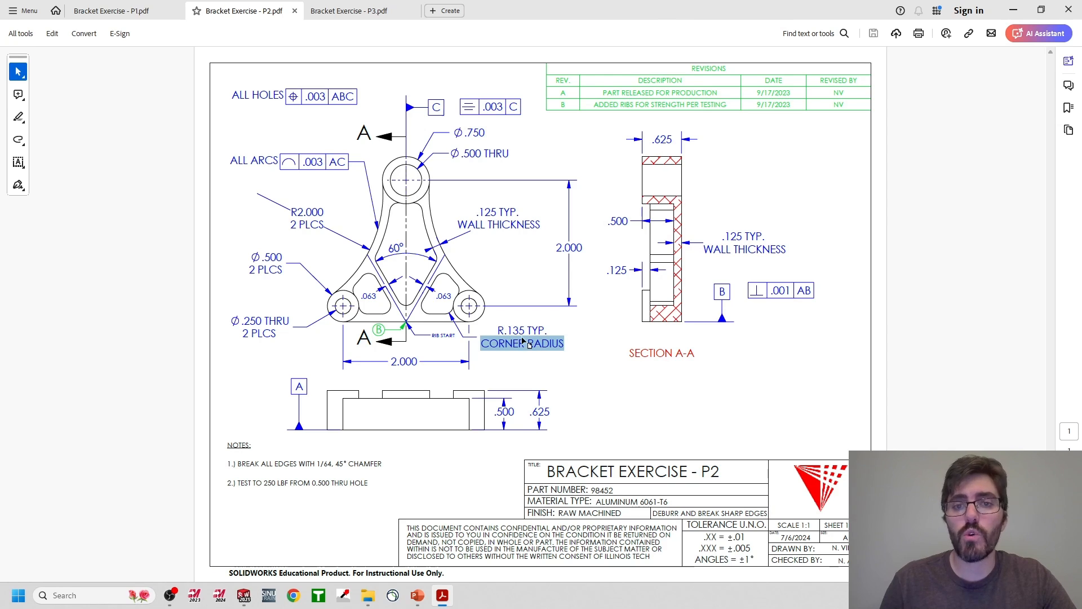
{"action": "left_click_drag", "start_coordinate": [498, 331], "coordinate": [544, 333]}
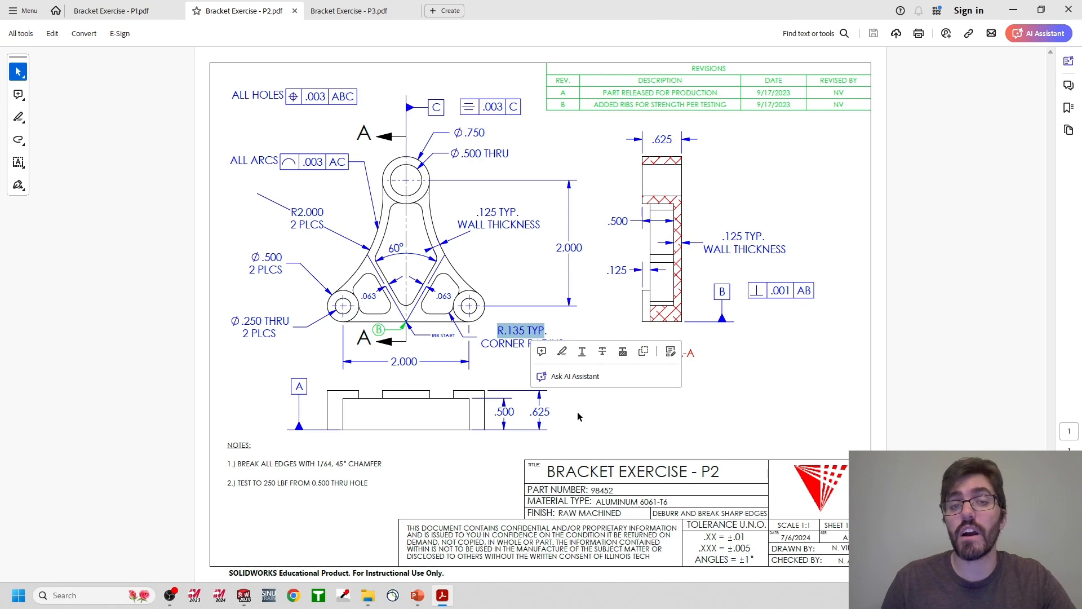
{"action": "left_click", "coordinate": [1013, 9]}
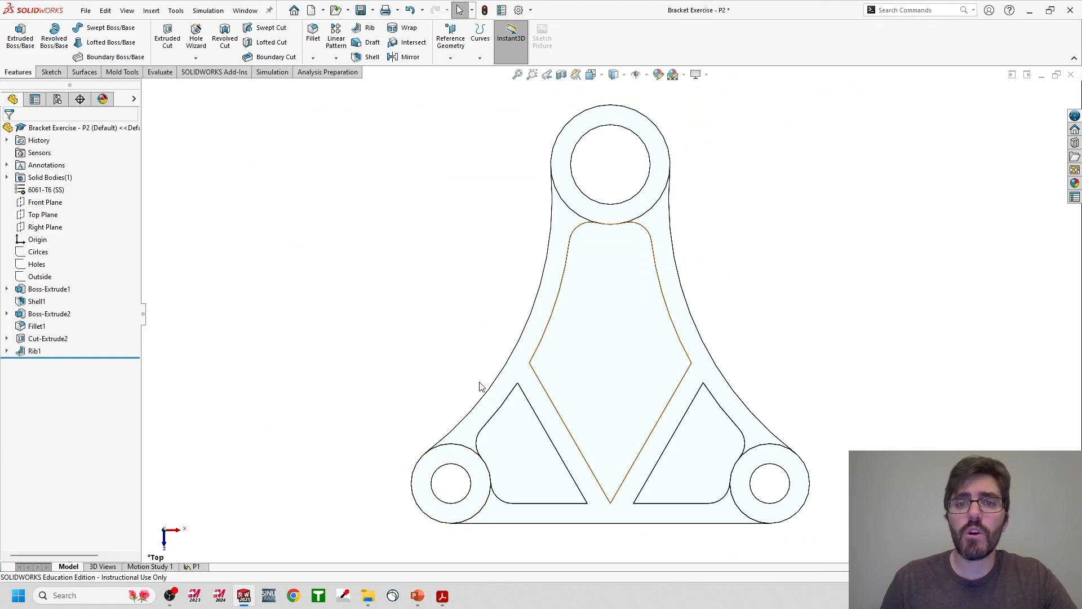
Move the rib feature ahead of the corner fillet in the feature history.
{"action": "left_click", "coordinate": [35, 327]}
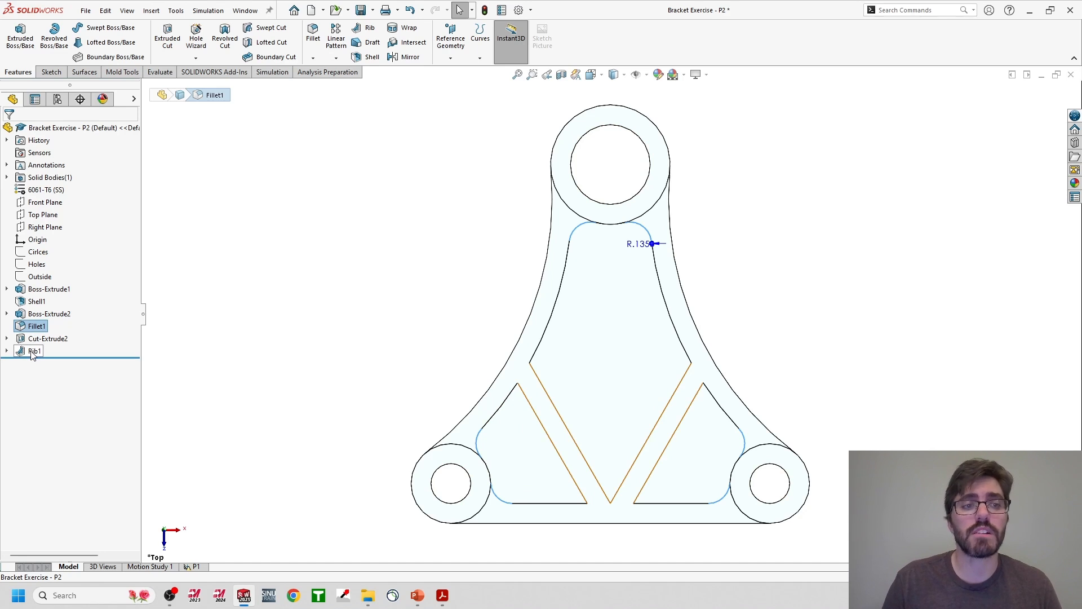
{"action": "mouse_move", "coordinate": [38, 353]}
{"action": "left_mouse_down"}
{"action": "mouse_move", "coordinate": [28, 332]}
{"action": "mouse_move", "coordinate": [63, 316]}
{"action": "mouse_move", "coordinate": [46, 317]}
{"action": "left_mouse_up"}
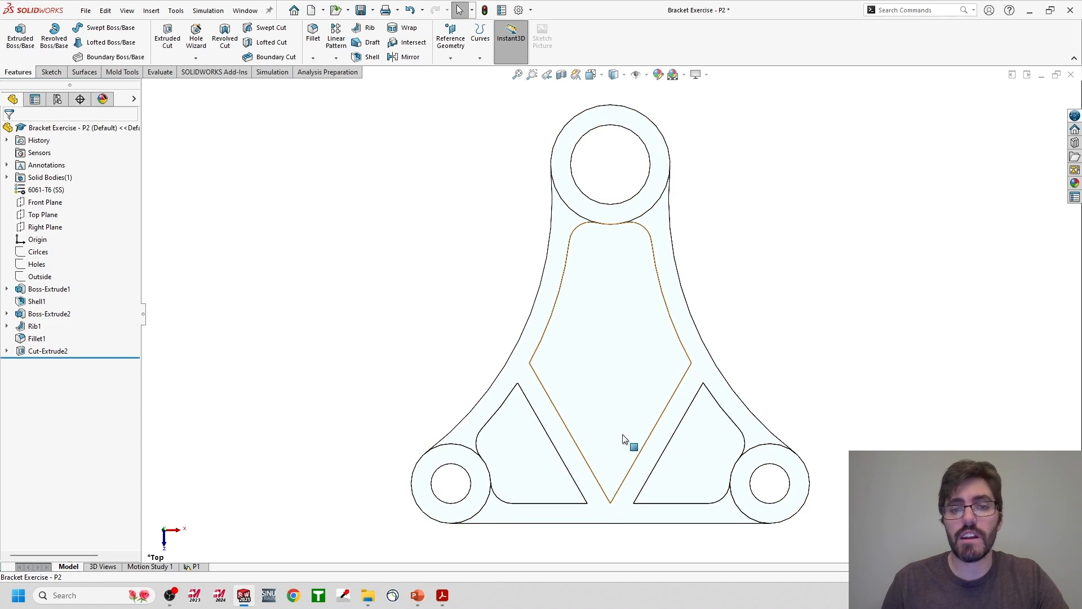
Edit the corner fillet to include the two corner edges where the rib meets the left triangular pocket.
{"action": "right_click", "coordinate": [35, 345]}
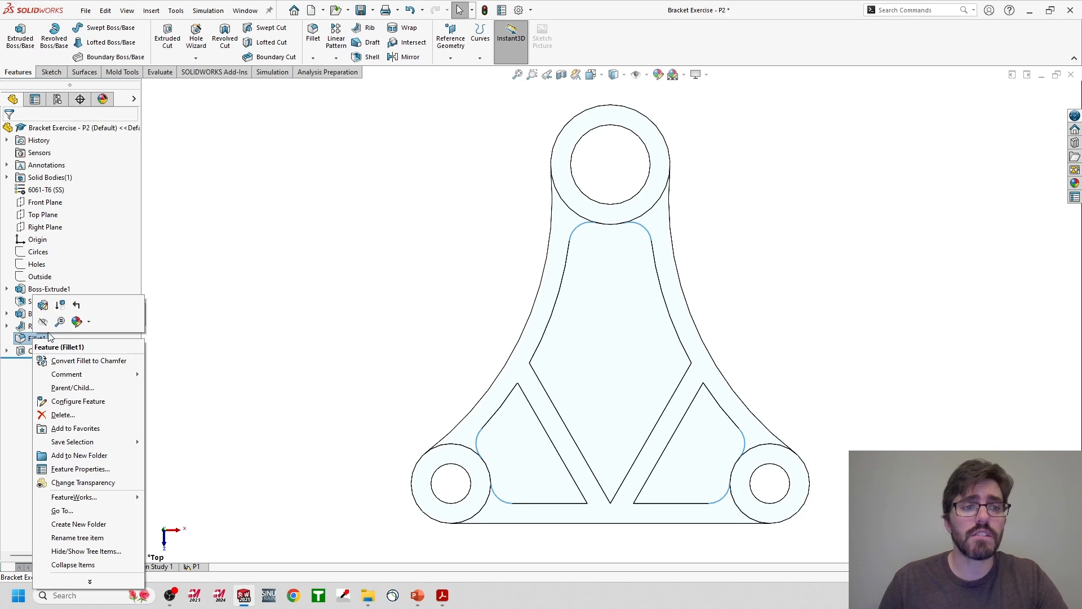
{"action": "key", "text": "Escape"}
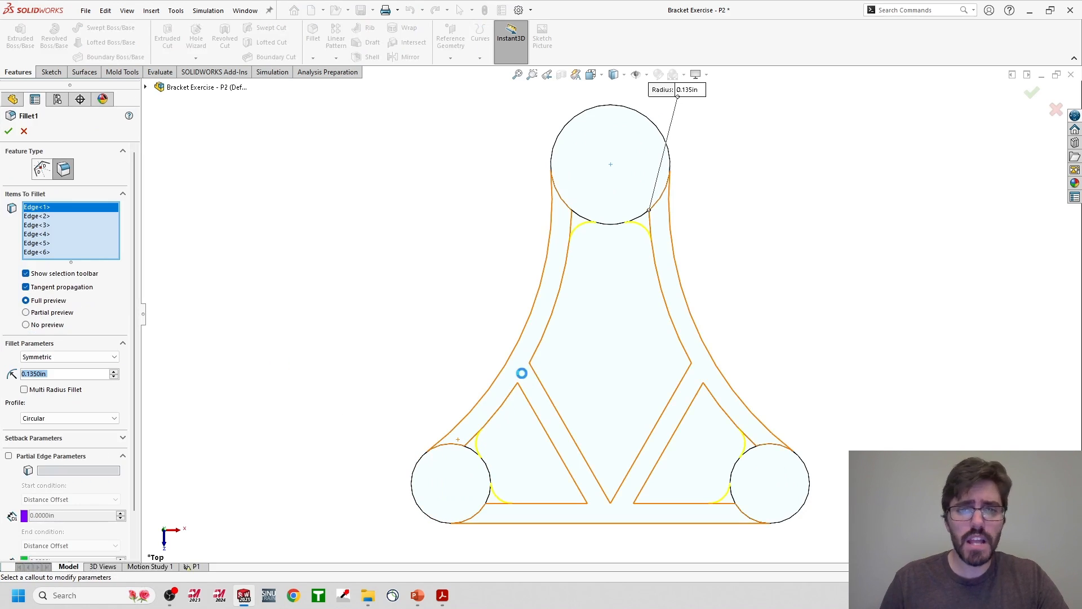
{"action": "middle_click_drag", "start_coordinate": [568, 458], "coordinate": [556, 404]}
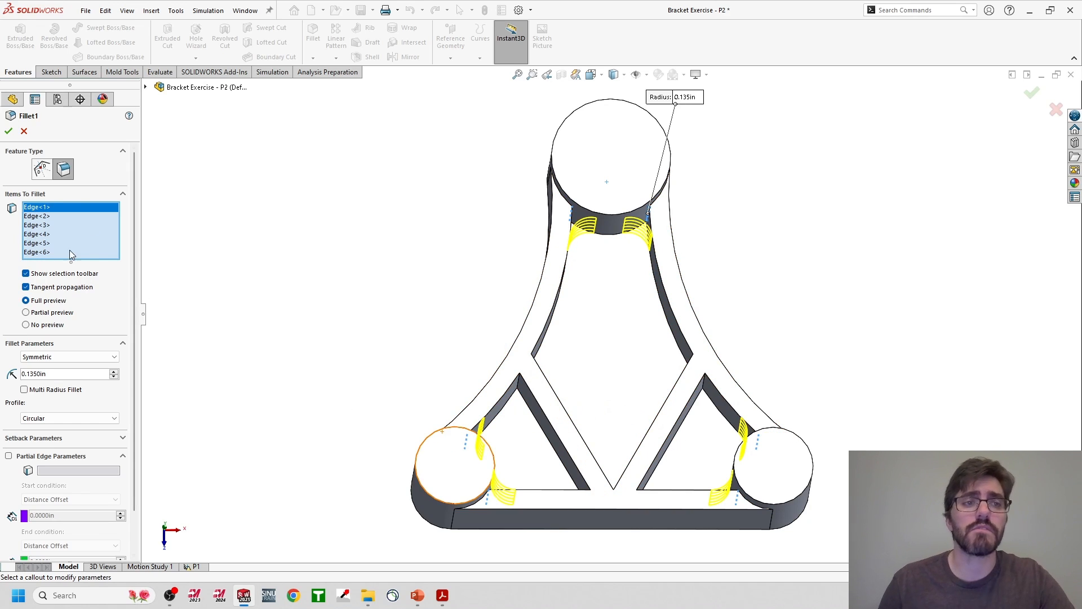
{"action": "scroll", "coordinate": [549, 373], "scroll_direction": "down", "scroll_amount": 5}
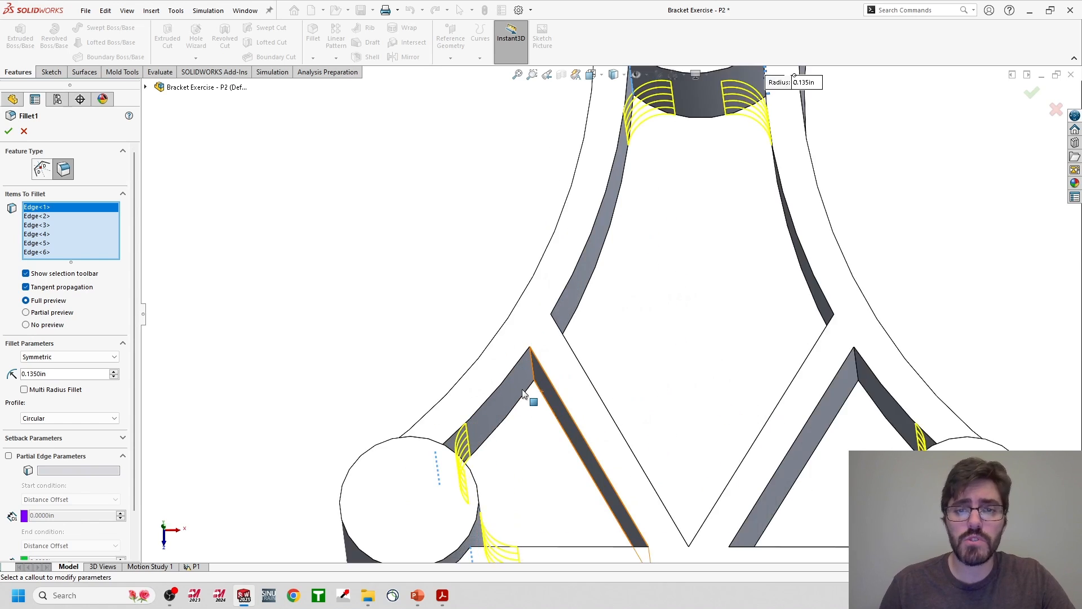
{"action": "middle_click_drag", "start_coordinate": [548, 368], "coordinate": [562, 342]}
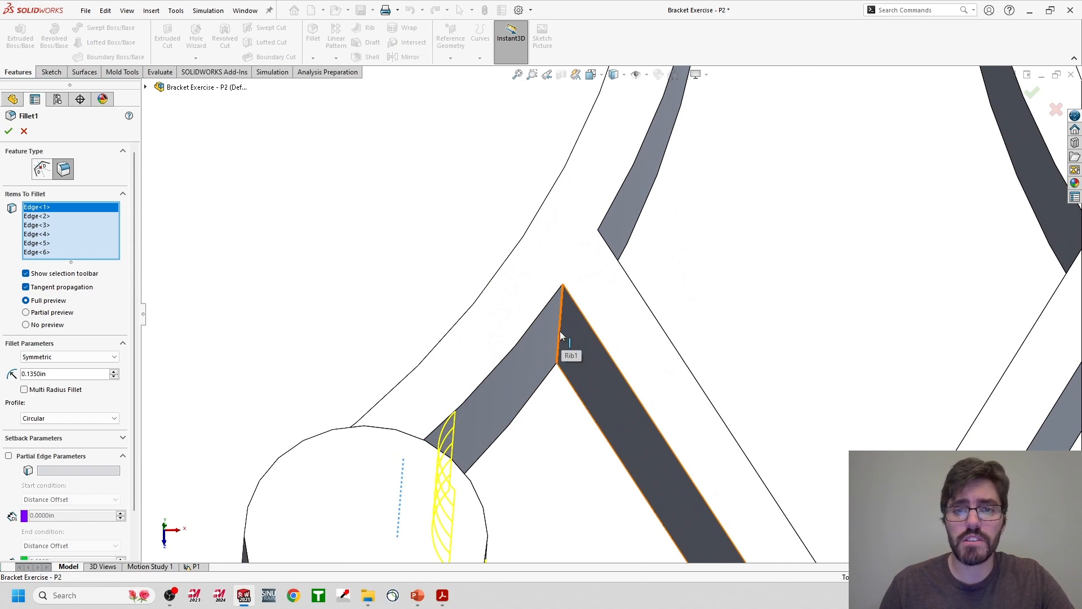
{"action": "left_click", "coordinate": [560, 332]}
{"action": "scroll", "coordinate": [598, 378], "scroll_direction": "up", "scroll_amount": 7}
{"action": "middle_click_drag", "start_coordinate": [629, 421], "coordinate": [679, 435]}
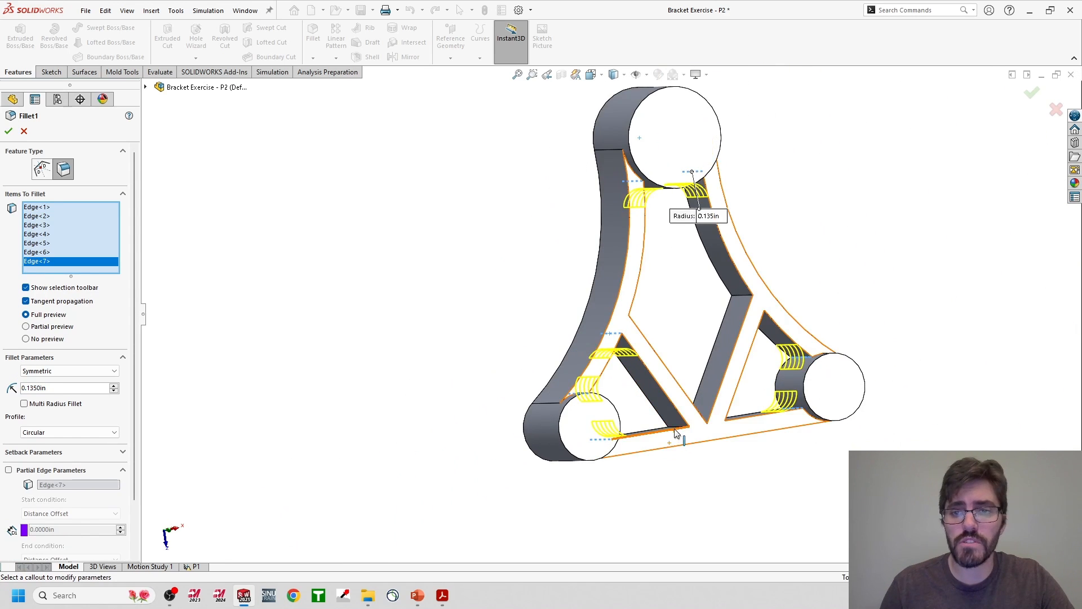
{"action": "scroll", "coordinate": [683, 433], "scroll_direction": "down", "scroll_amount": 5}
{"action": "left_click", "coordinate": [657, 396]}
Add the lower V corner of the central opening and the right pocket's lower rib corner to the fillet.
{"action": "middle_click_drag", "start_coordinate": [656, 396], "coordinate": [747, 351]}
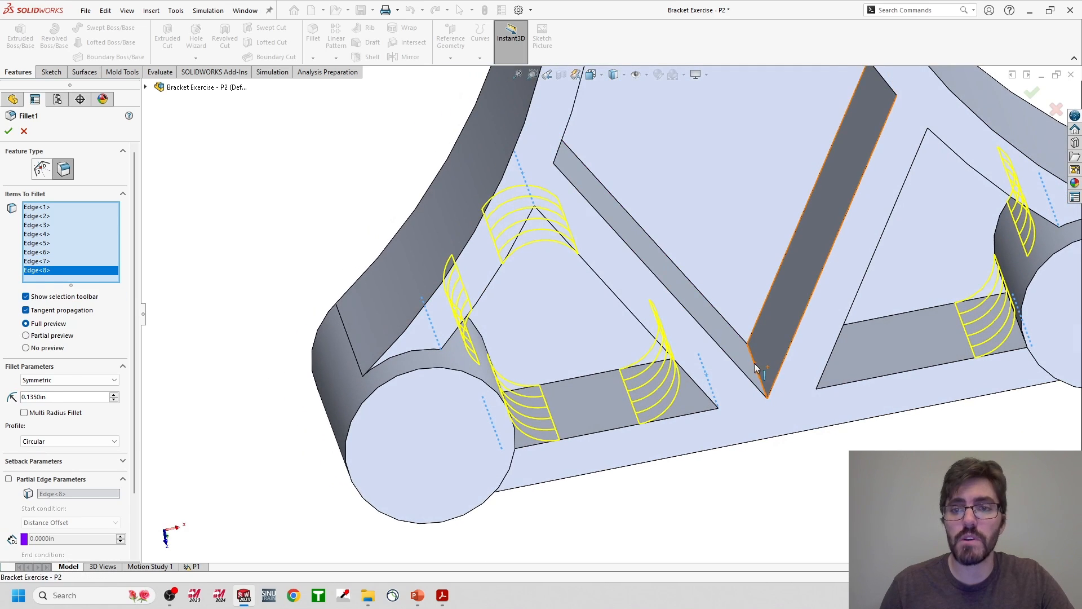
{"action": "left_click", "coordinate": [755, 363]}
{"action": "middle_click_drag", "start_coordinate": [756, 363], "coordinate": [857, 362]}
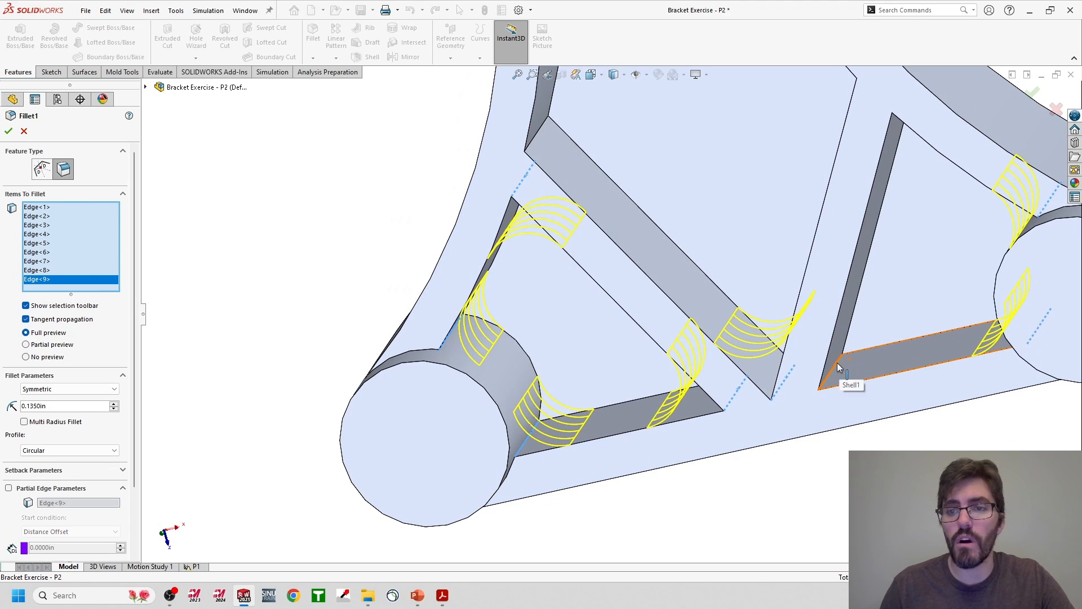
{"action": "left_click", "coordinate": [837, 363]}
{"action": "left_click", "coordinate": [837, 363]}
{"action": "left_click", "coordinate": [837, 363]}
{"action": "left_click", "coordinate": [837, 363]}
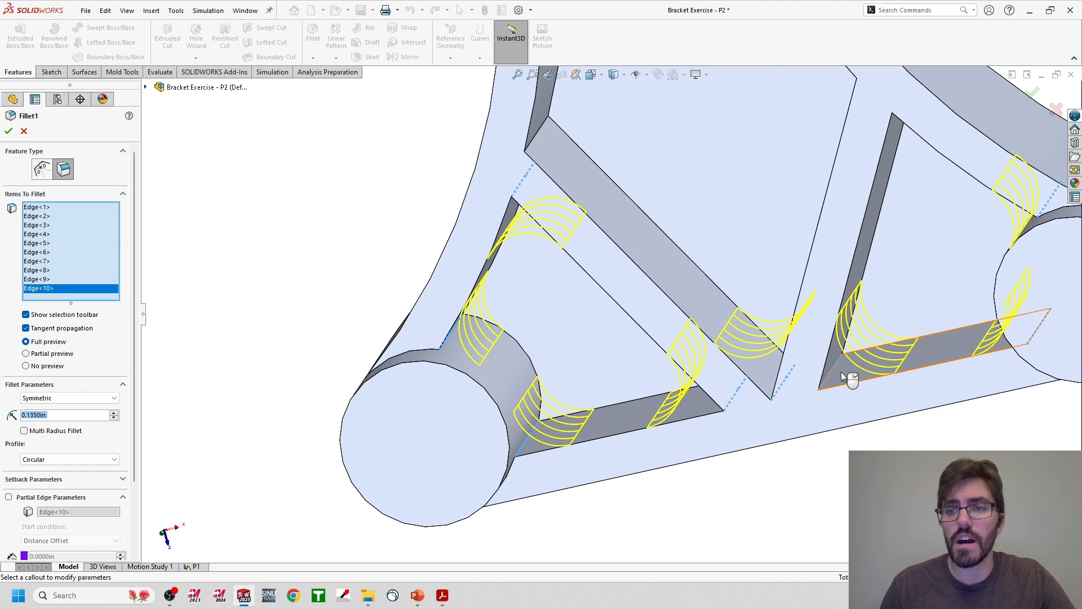
Add the right pocket's upper rib corner and the central opening's right corner to the fillet.
{"action": "scroll", "coordinate": [854, 313], "scroll_direction": "up", "scroll_amount": 5}
{"action": "middle_click_drag", "start_coordinate": [854, 313], "coordinate": [699, 204]}
{"action": "scroll", "coordinate": [712, 222], "scroll_direction": "up", "scroll_amount": 6}
{"action": "left_click", "coordinate": [719, 221]}
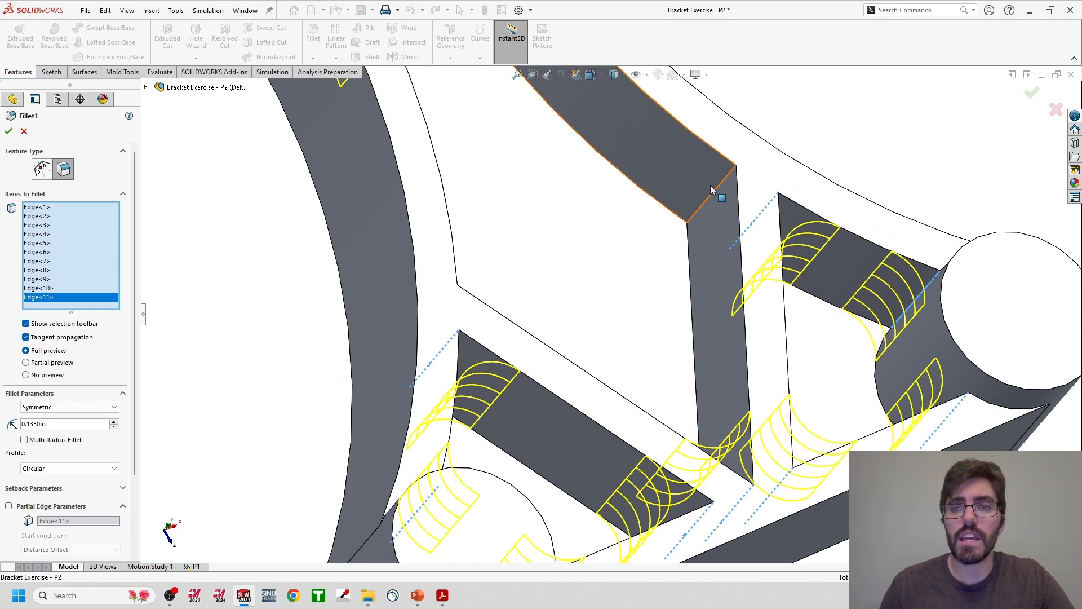
{"action": "left_click", "coordinate": [717, 186]}
{"action": "left_click", "coordinate": [718, 185]}
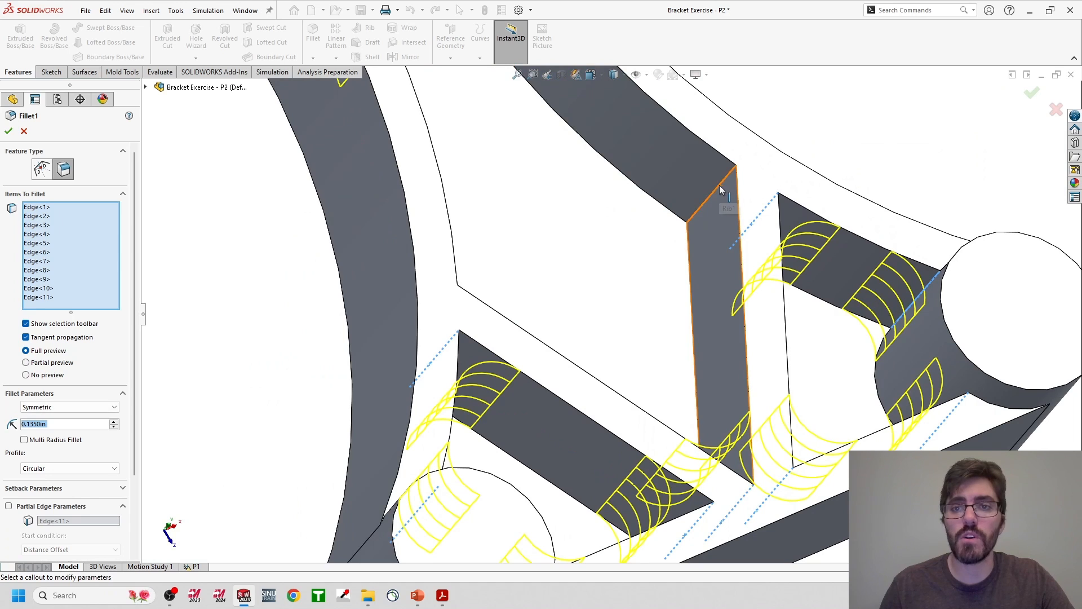
{"action": "left_click", "coordinate": [719, 185]}
Add the central opening's left rib corner to the fillet and apply it with the 0.135 in radius.
{"action": "scroll", "coordinate": [720, 185], "scroll_direction": "down", "scroll_amount": 5}
{"action": "middle_click_drag", "start_coordinate": [712, 243], "coordinate": [593, 290]}
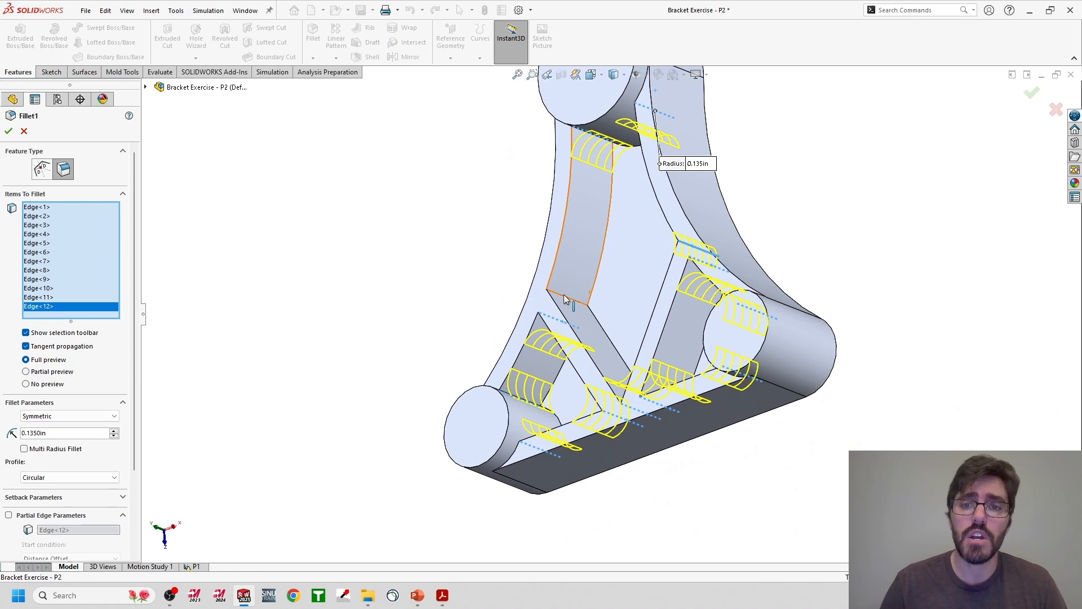
{"action": "left_click", "coordinate": [566, 297]}
{"action": "scroll", "coordinate": [602, 308], "scroll_direction": "down", "scroll_amount": 3}
{"action": "middle_click_drag", "start_coordinate": [602, 308], "coordinate": [648, 260]}
{"action": "scroll", "coordinate": [648, 257], "scroll_direction": "down", "scroll_amount": 1}
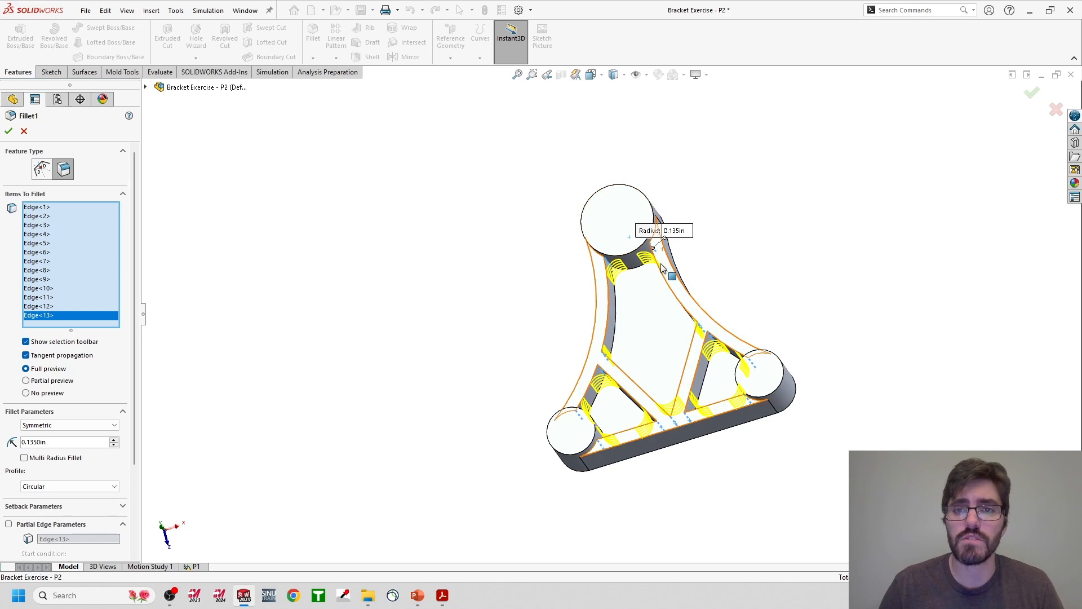
{"action": "left_click", "coordinate": [9, 131]}
{"action": "middle_click_drag", "start_coordinate": [524, 389], "coordinate": [597, 350]}
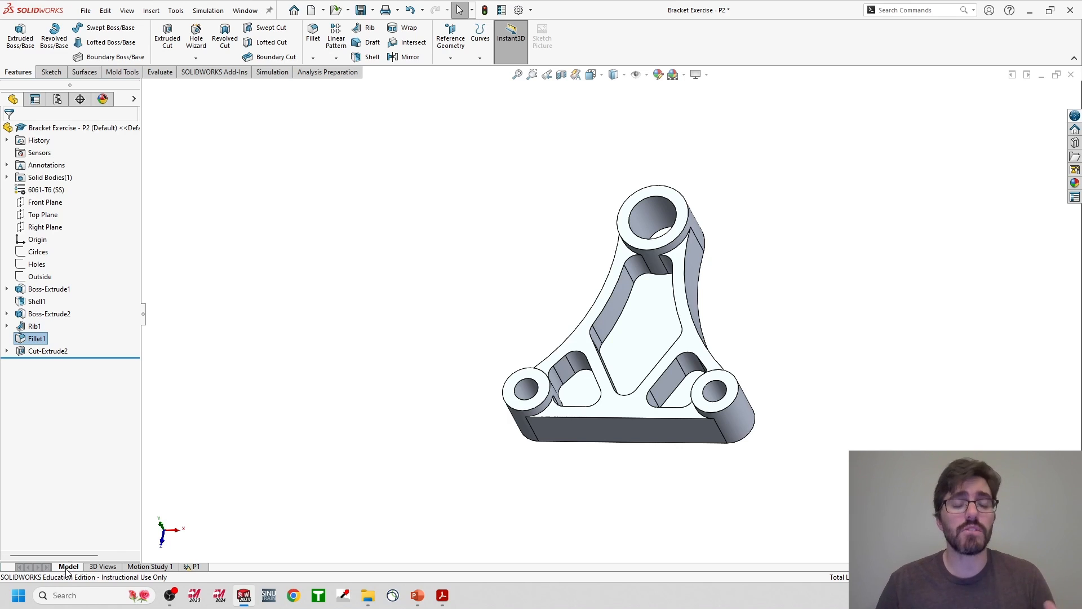
Rename the simulation study P1 as P2.
{"action": "right_click", "coordinate": [195, 567]}
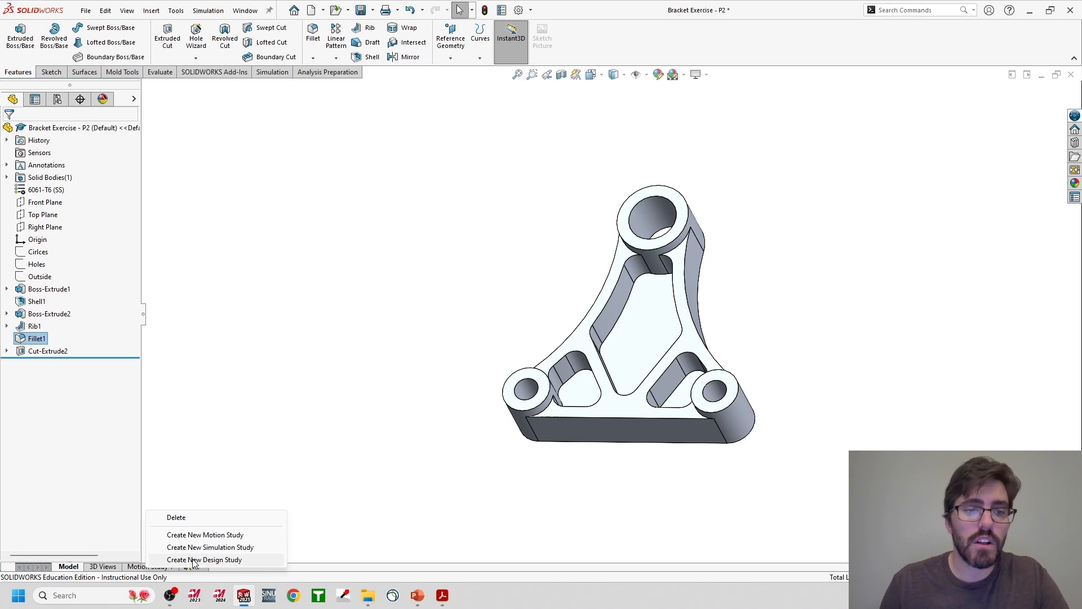
{"action": "left_click", "coordinate": [357, 506]}
{"action": "right_click", "coordinate": [195, 567]}
{"action": "left_click", "coordinate": [192, 568]}
{"action": "right_click", "coordinate": [192, 569]}
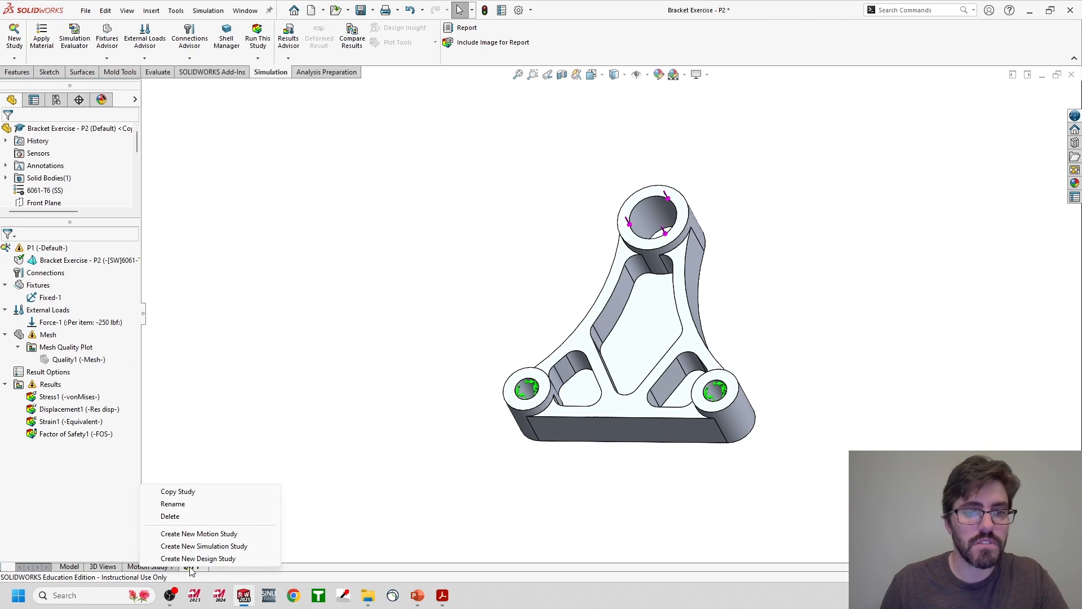
{"action": "left_click", "coordinate": [174, 509]}
{"action": "type", "text": "P2"}
{"action": "key", "text": "Return"}
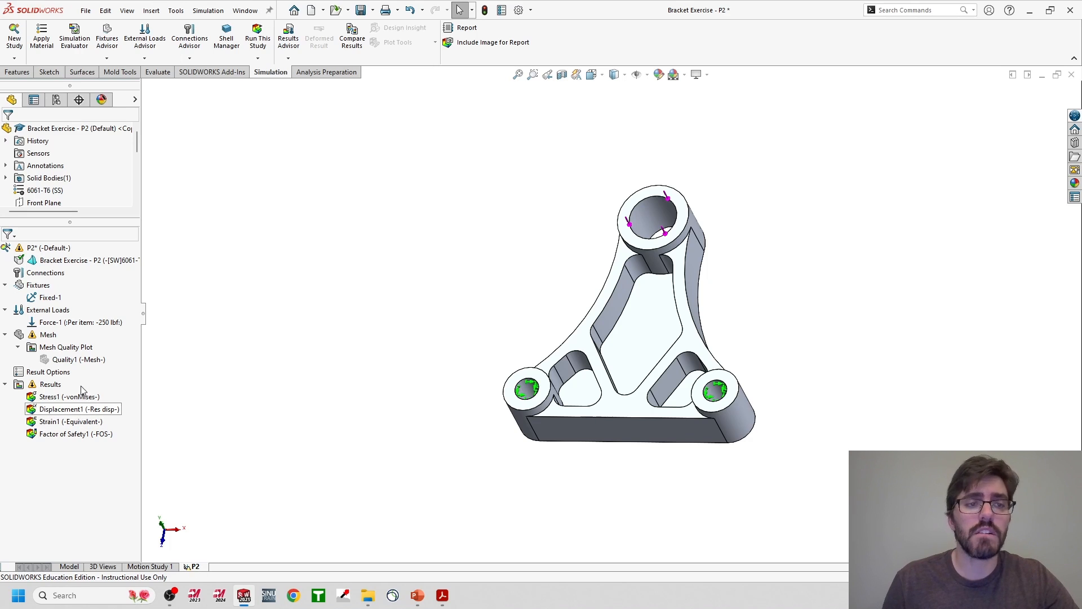
Set the P2 study's results folder to P2 inside FEA Studies.
{"action": "left_click", "coordinate": [37, 250]}
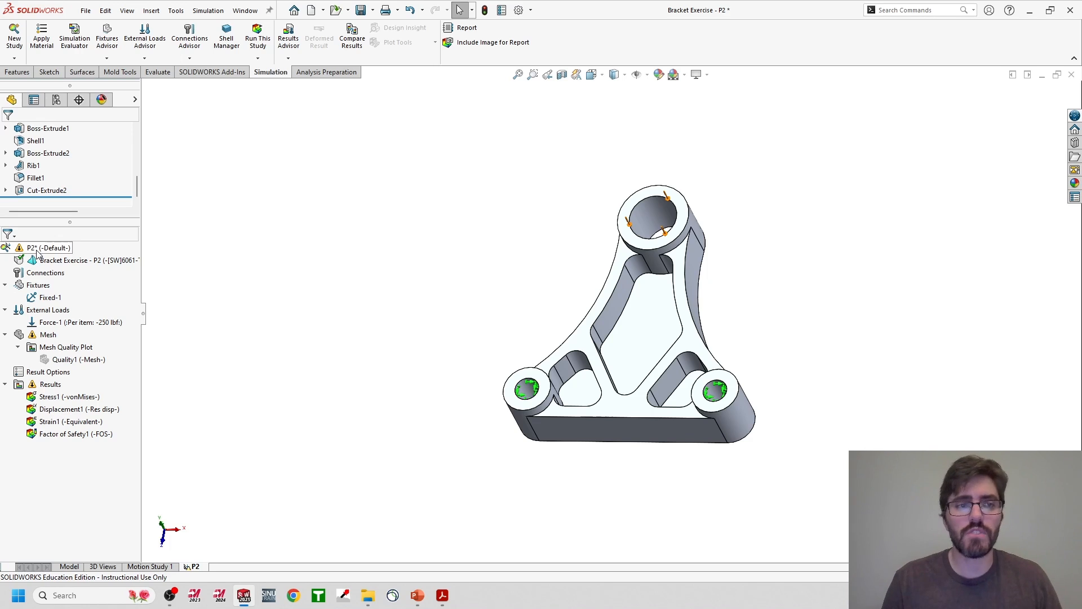
{"action": "left_click", "coordinate": [60, 361]}
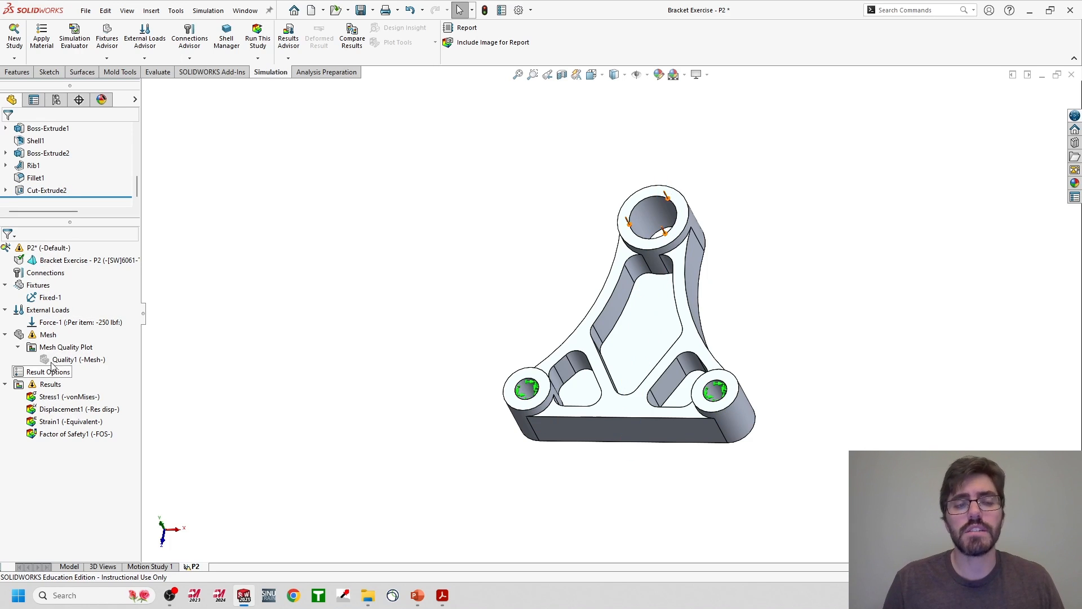
{"action": "right_click", "coordinate": [29, 251]}
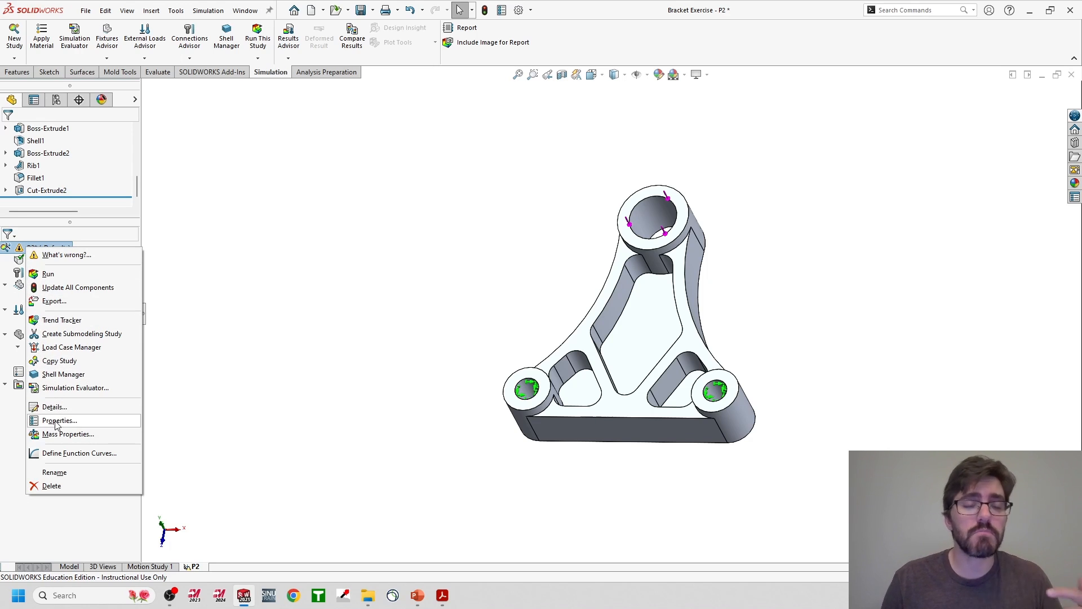
{"action": "left_click", "coordinate": [58, 421]}
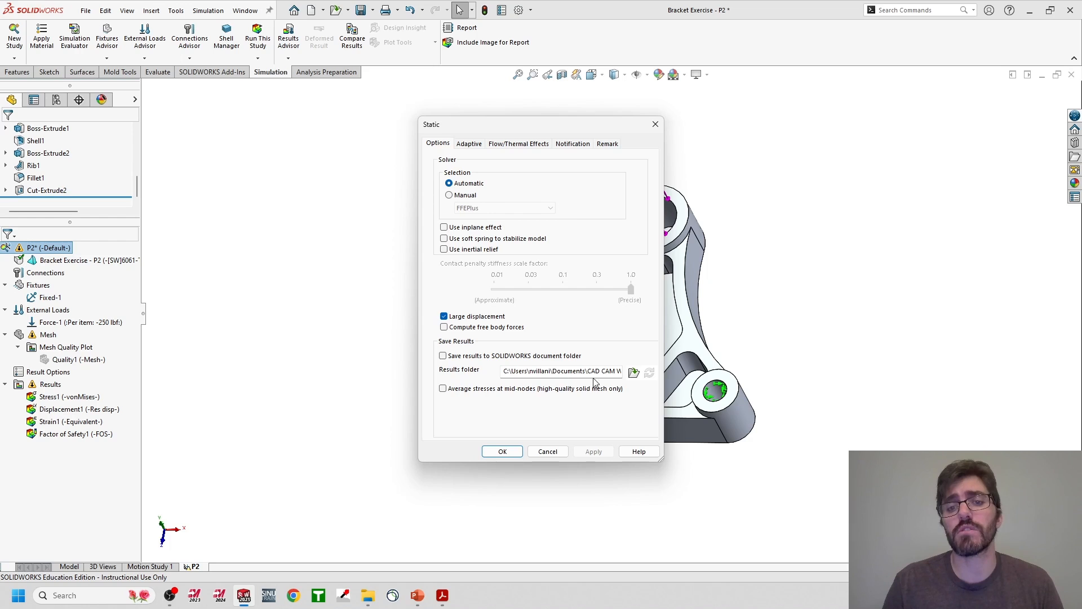
{"action": "left_click", "coordinate": [634, 374]}
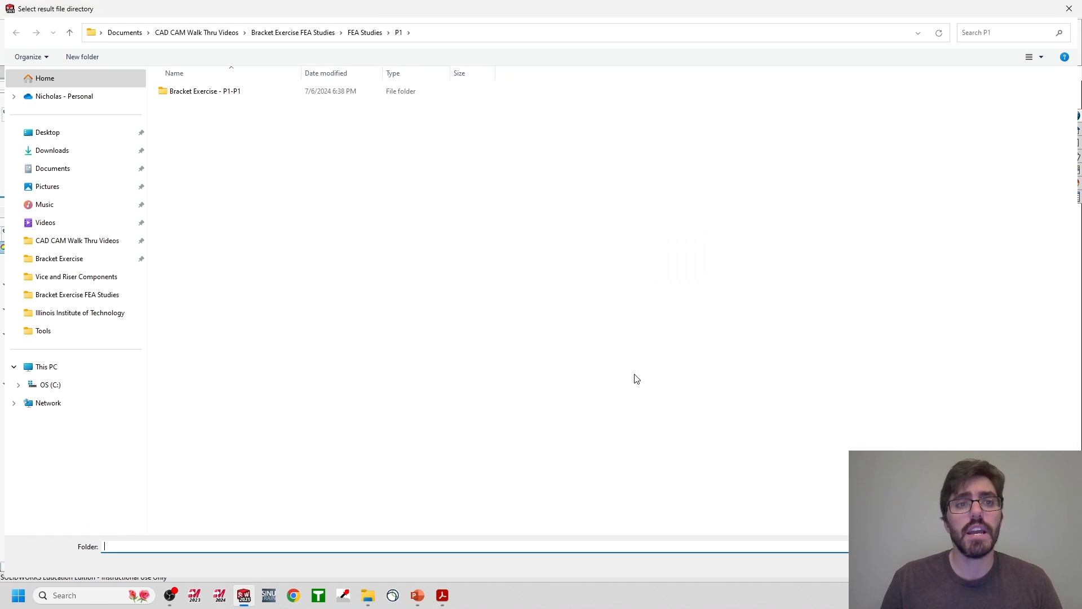
{"action": "left_click", "coordinate": [363, 33]}
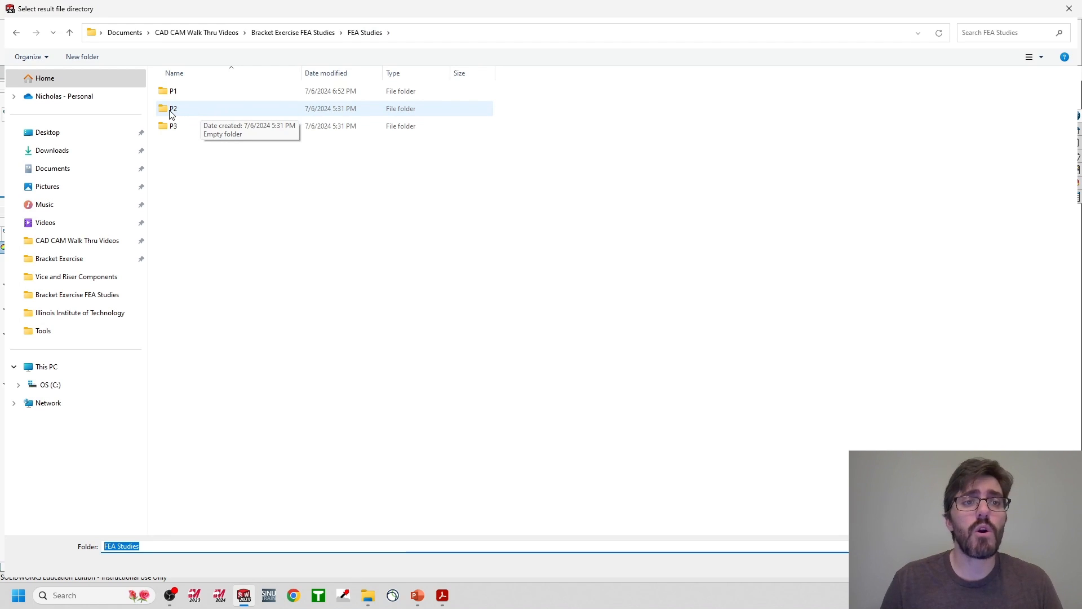
{"action": "double_click", "coordinate": [172, 112]}
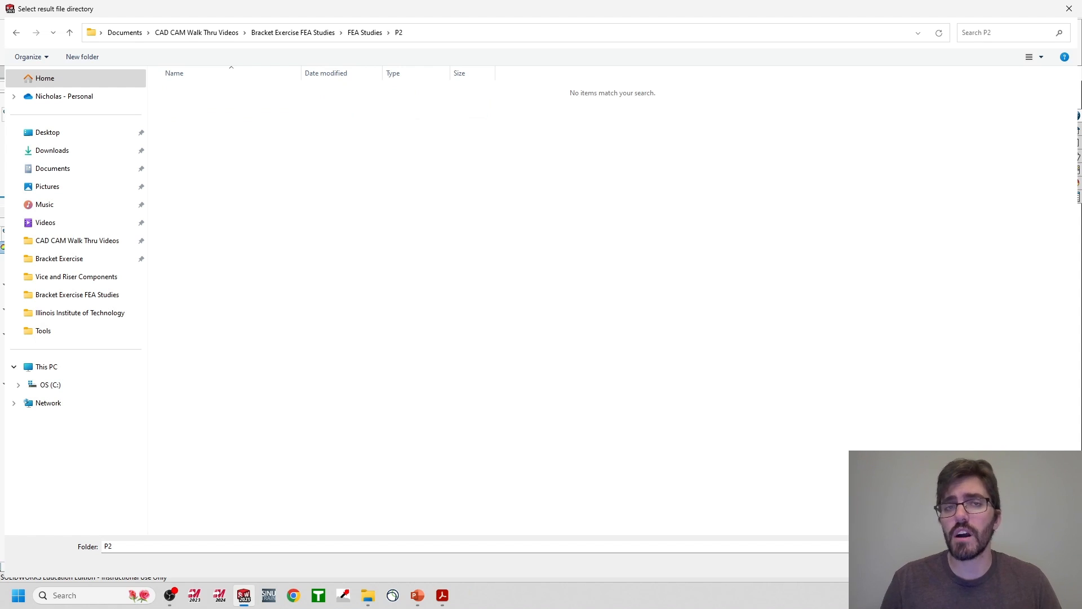
{"action": "left_click", "coordinate": [984, 565]}
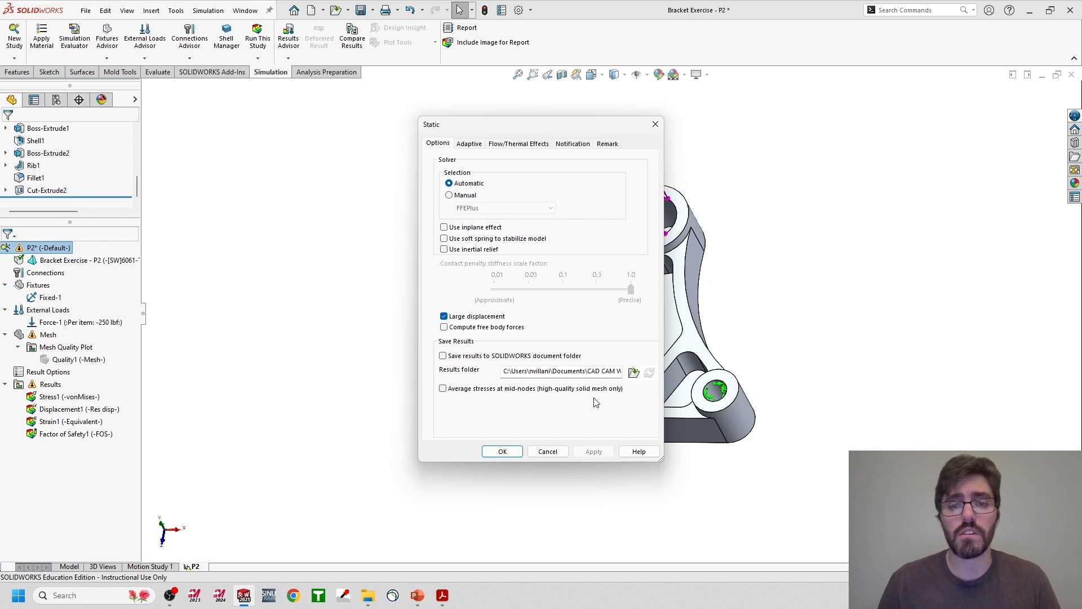
{"action": "left_click", "coordinate": [493, 455]}
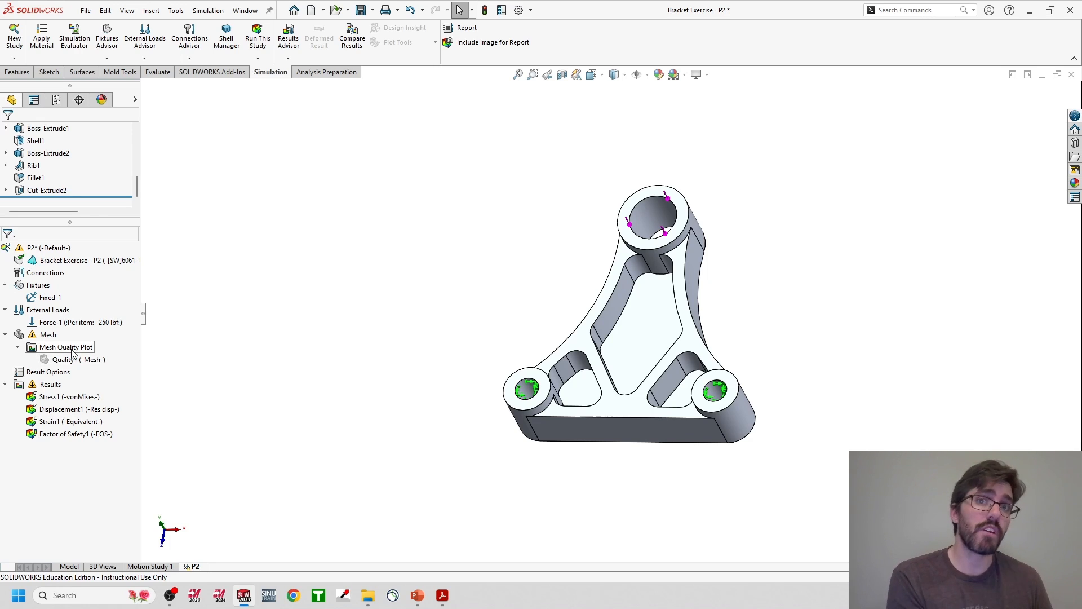
Mesh the ribbed bracket and run the P2 static study.
{"action": "right_click", "coordinate": [42, 341]}
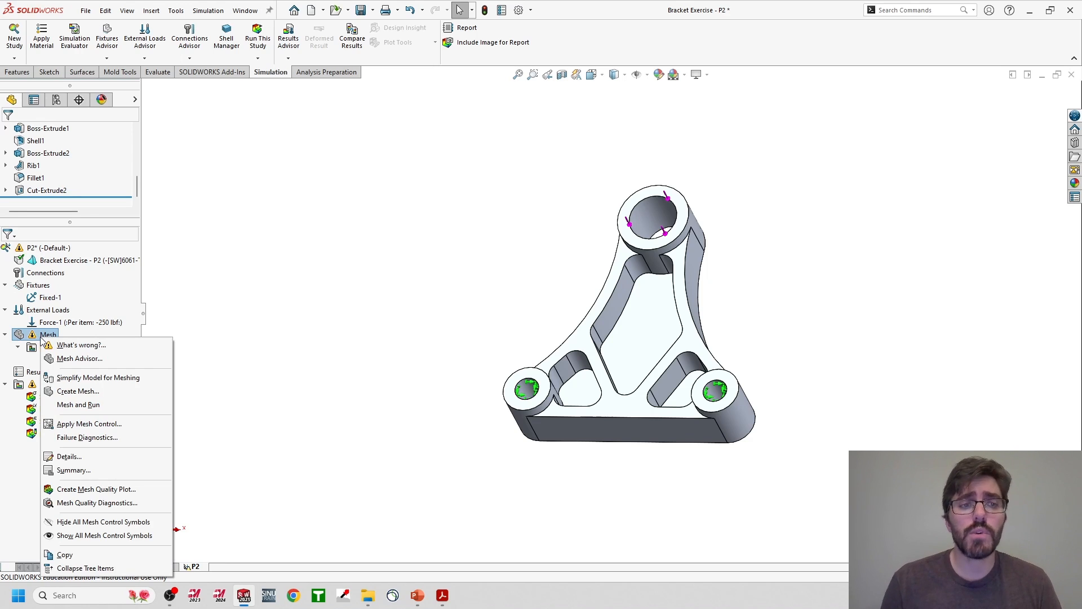
{"action": "left_click", "coordinate": [78, 404]}
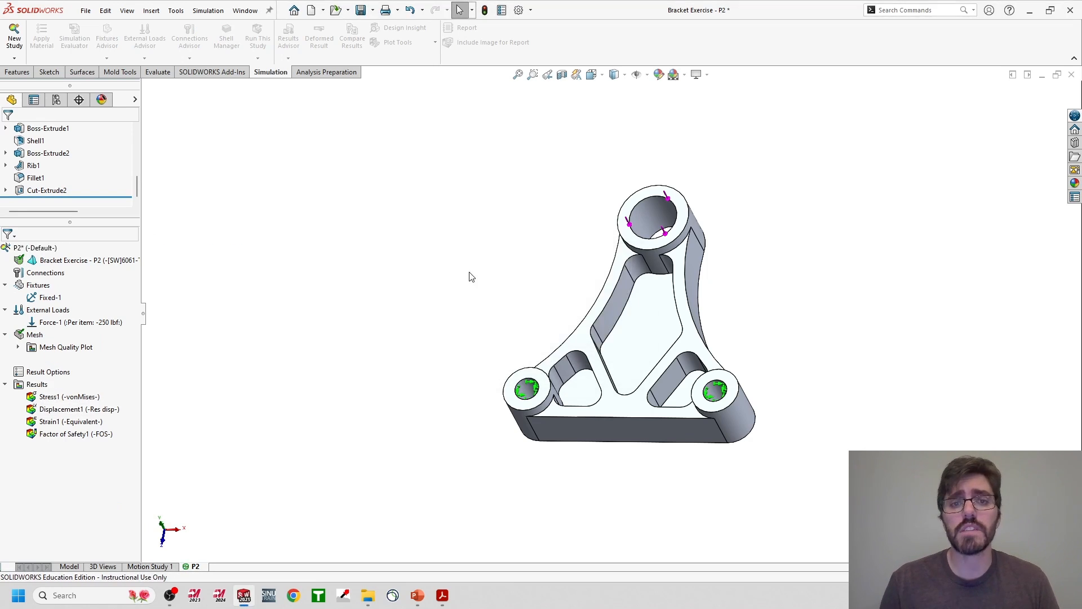
{"action": "middle_click_drag", "start_coordinate": [634, 339], "coordinate": [585, 320]}
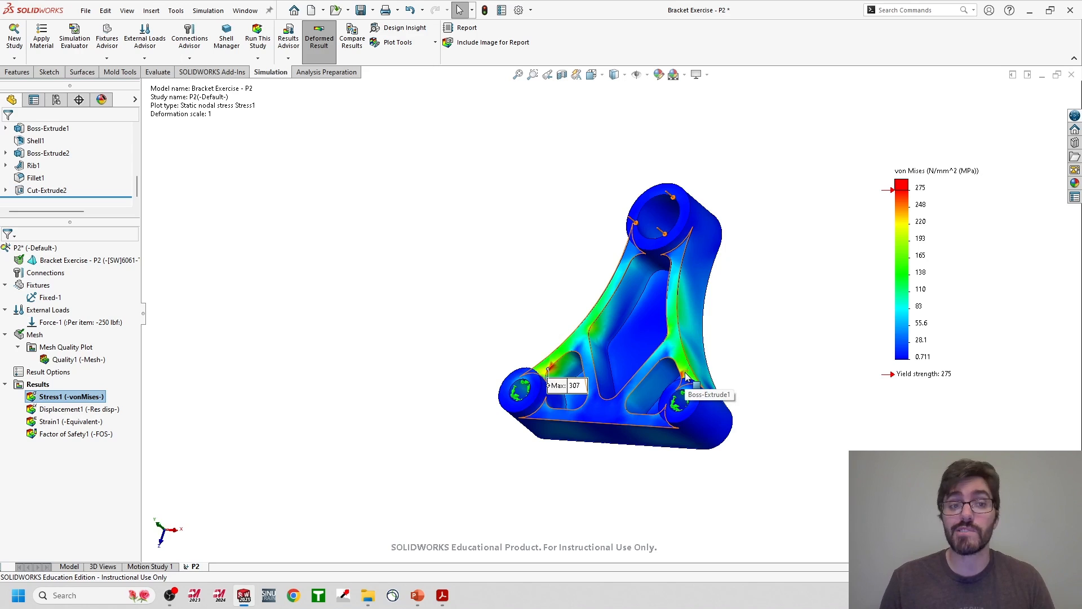
Review the factor of safety and von Mises stress plots, and save the part.
{"action": "double_click", "coordinate": [61, 436]}
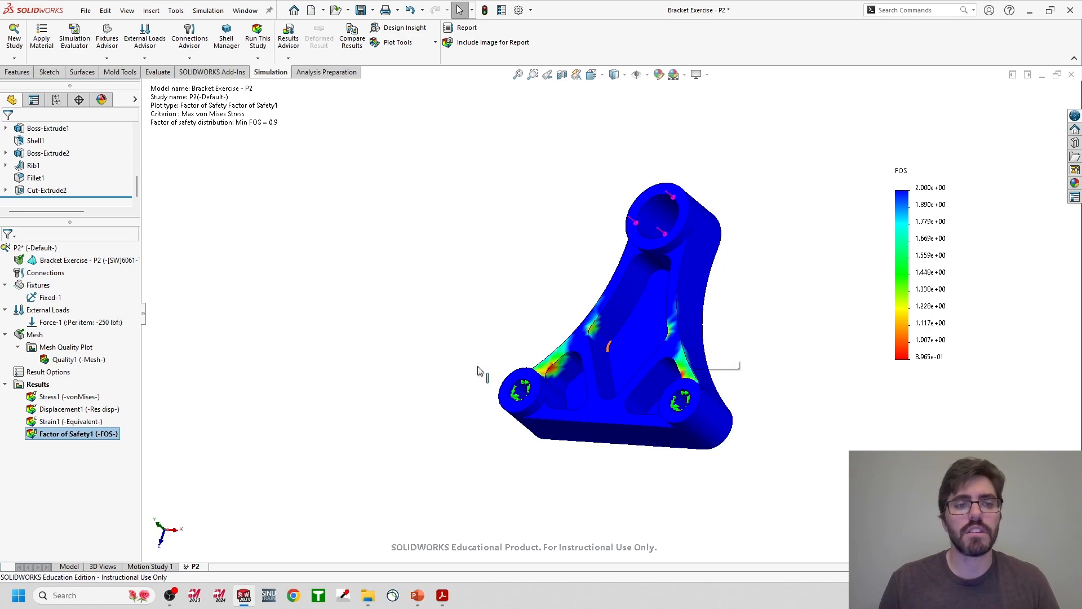
{"action": "double_click", "coordinate": [52, 397]}
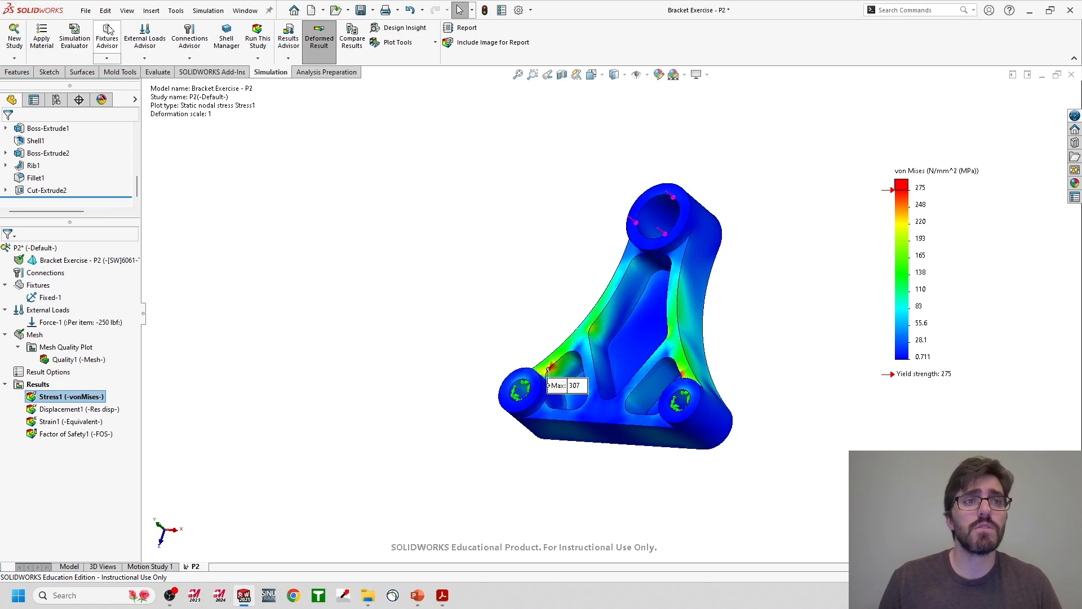
{"action": "left_click", "coordinate": [85, 11]}
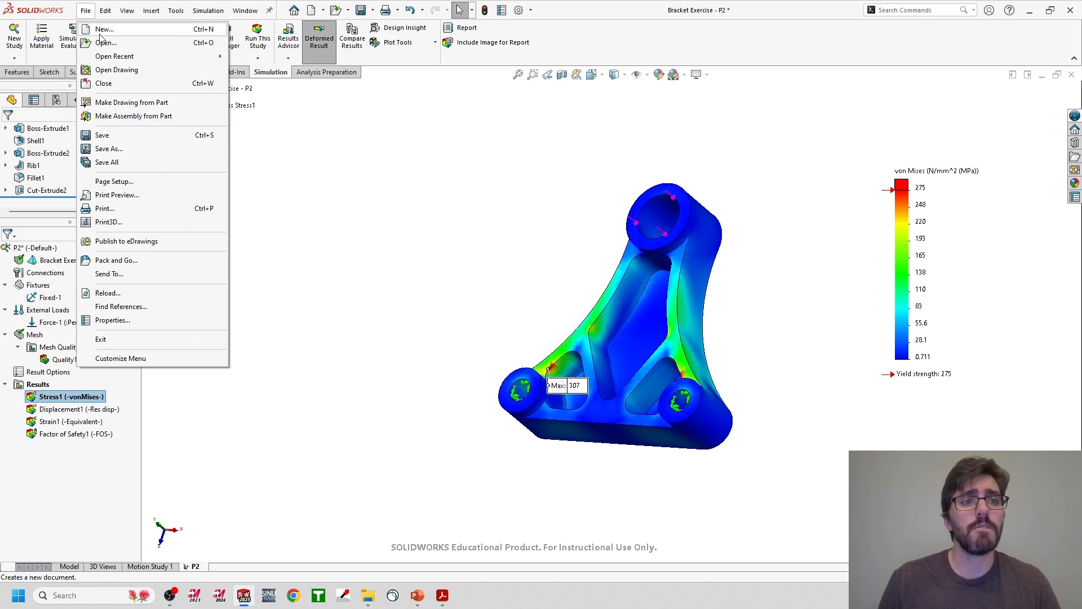
{"action": "left_click", "coordinate": [104, 135]}
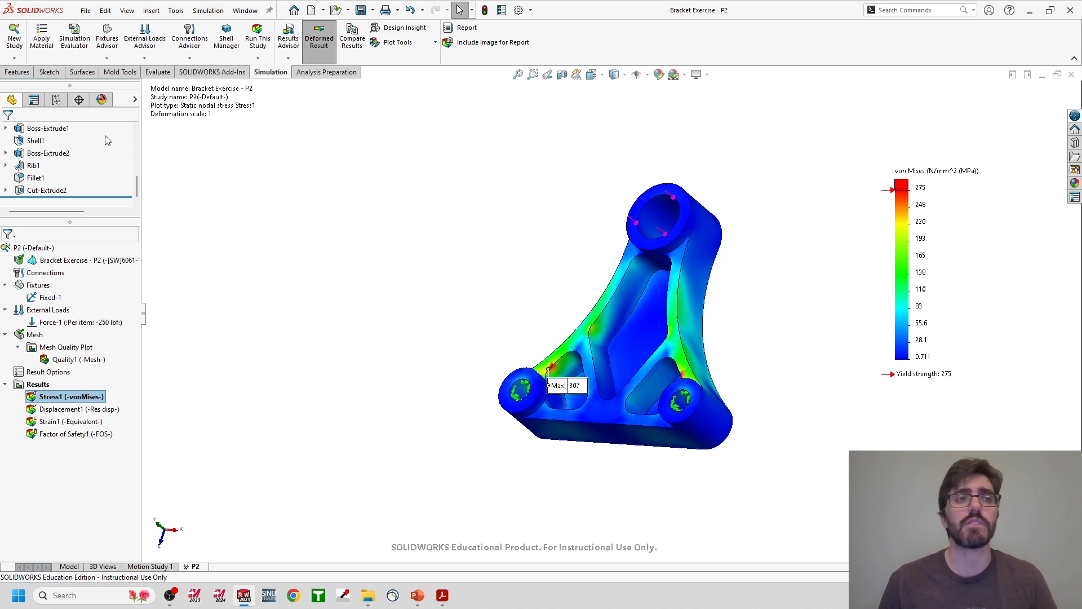
Save the part as Bracket Exercise - P3 without copying the simulation result files.
{"action": "left_click", "coordinate": [86, 12]}
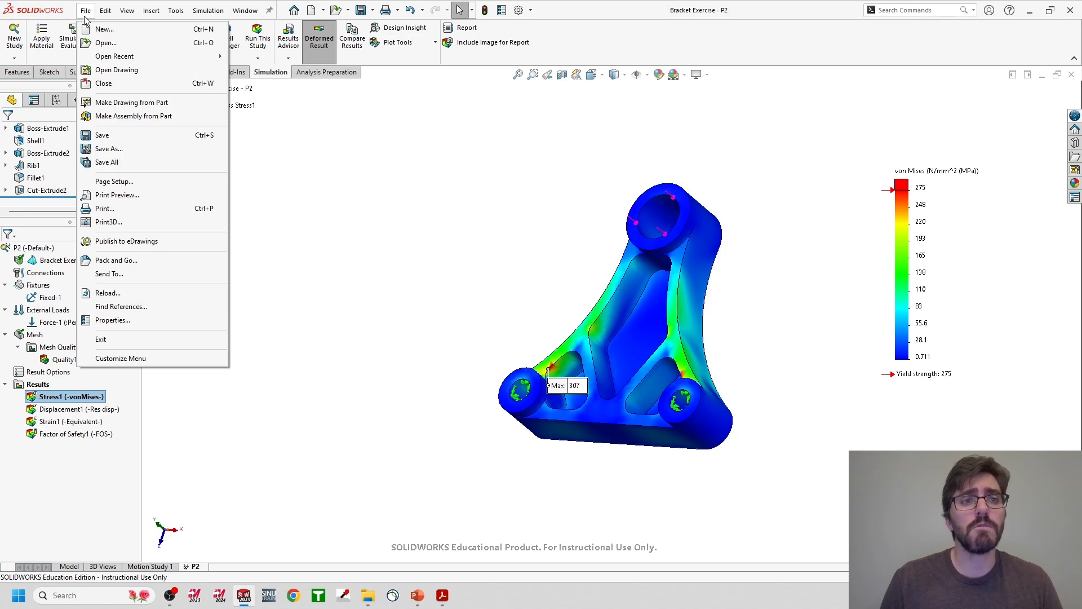
{"action": "left_click", "coordinate": [102, 160]}
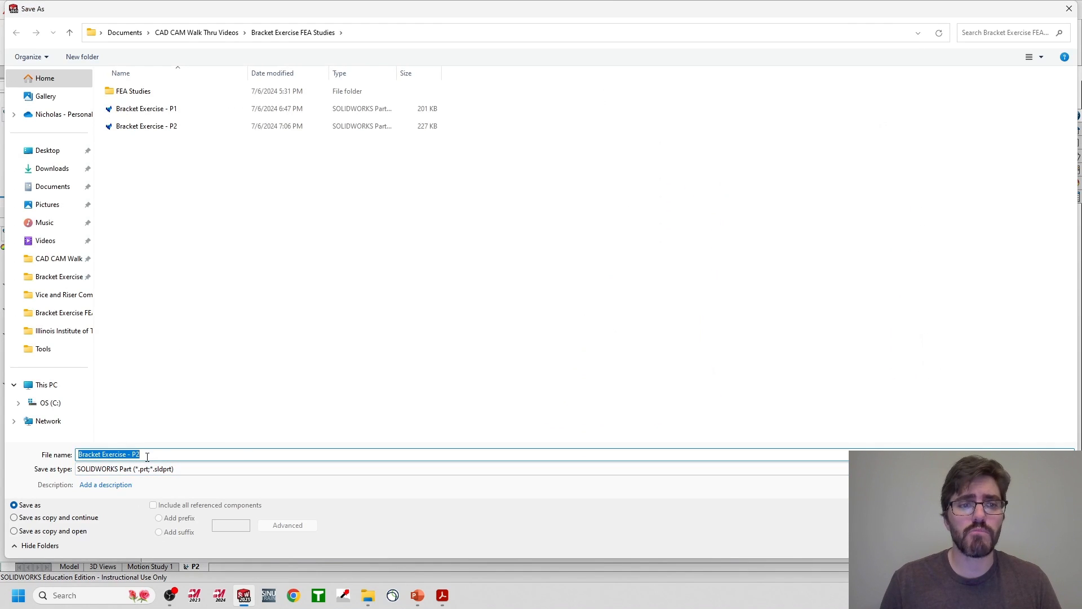
{"action": "left_click", "coordinate": [147, 456]}
{"action": "key", "text": "BackSpace"}
{"action": "type", "text": "3"}
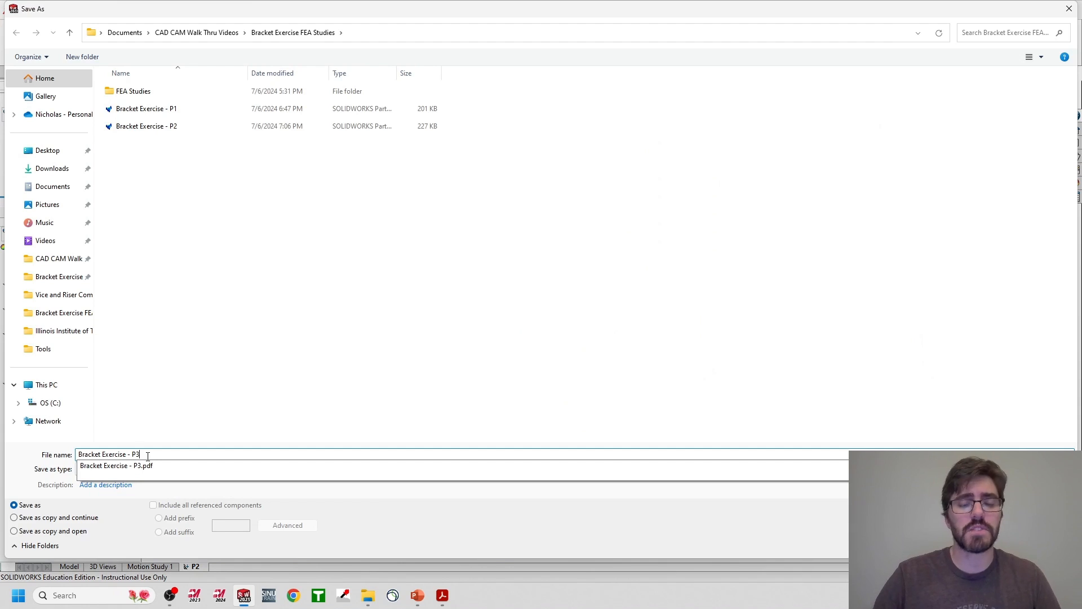
{"action": "key", "text": "Return"}
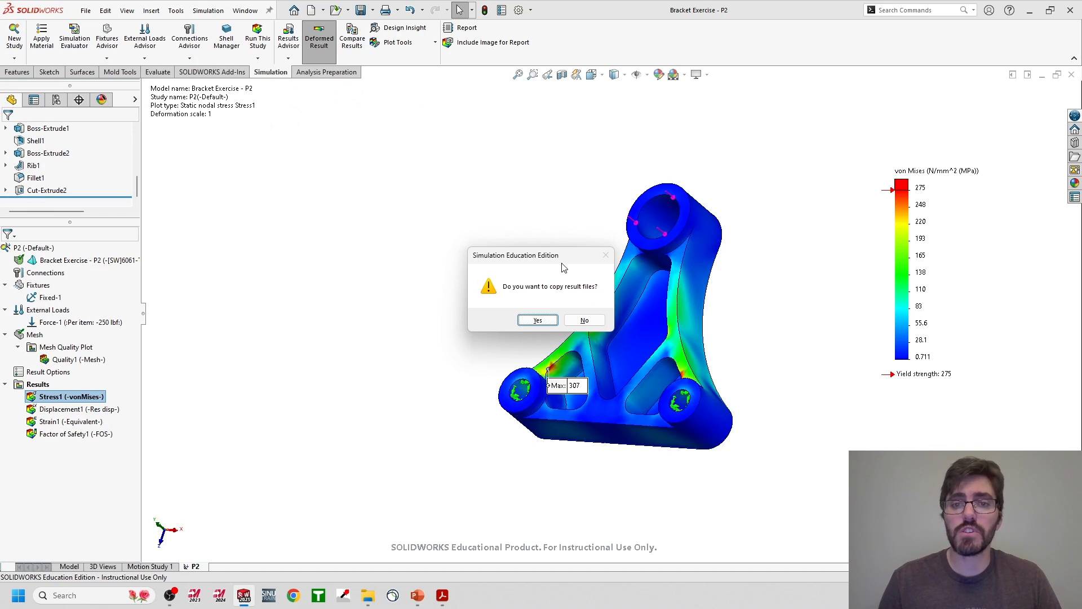
{"action": "left_click", "coordinate": [585, 321]}
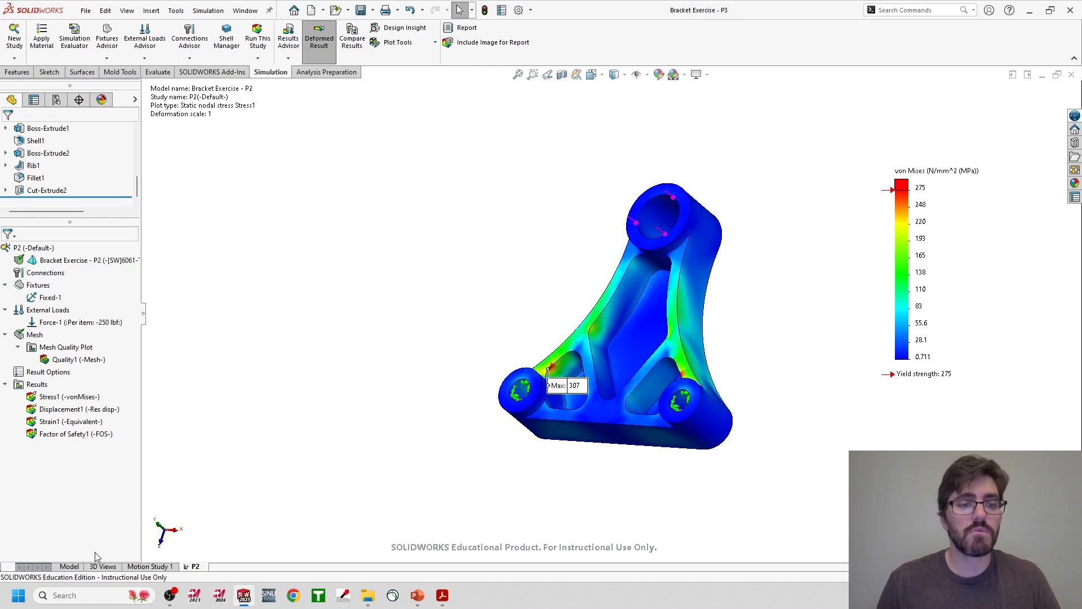
Return to the part model and compare the P1, P2 and P3 bracket drawings in Acrobat for the design changes.
{"action": "left_click", "coordinate": [68, 568]}
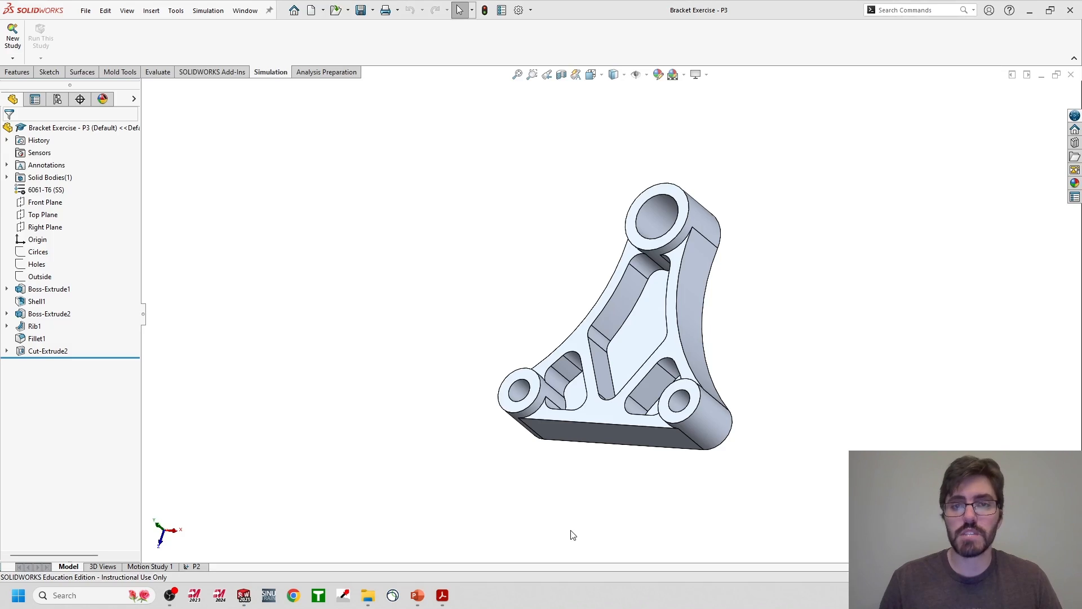
{"action": "left_click", "coordinate": [573, 535]}
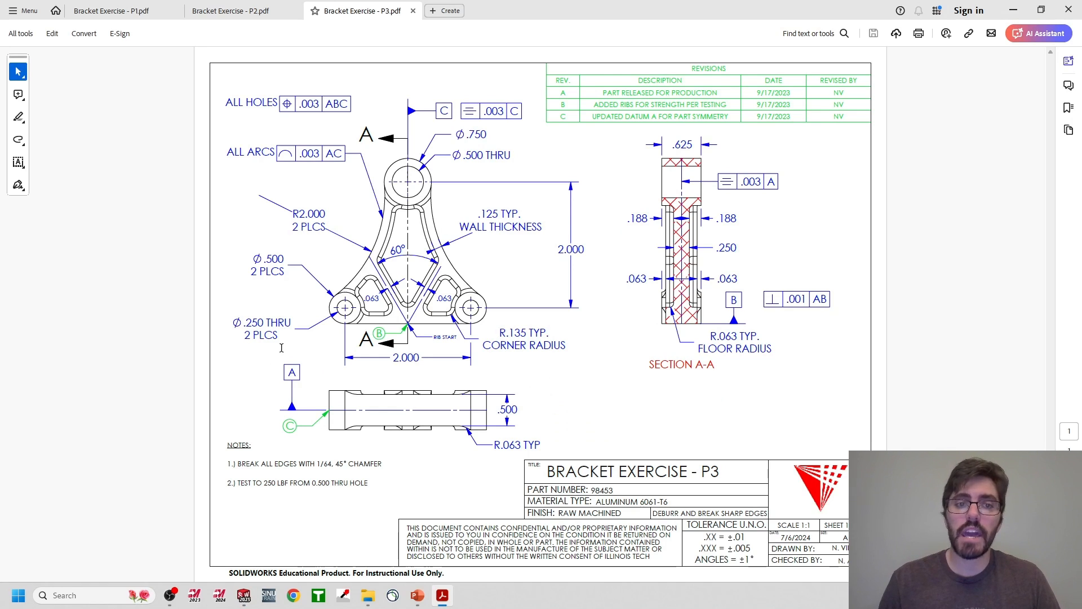
{"action": "left_click", "coordinate": [255, 10]}
{"action": "left_click", "coordinate": [150, 17]}
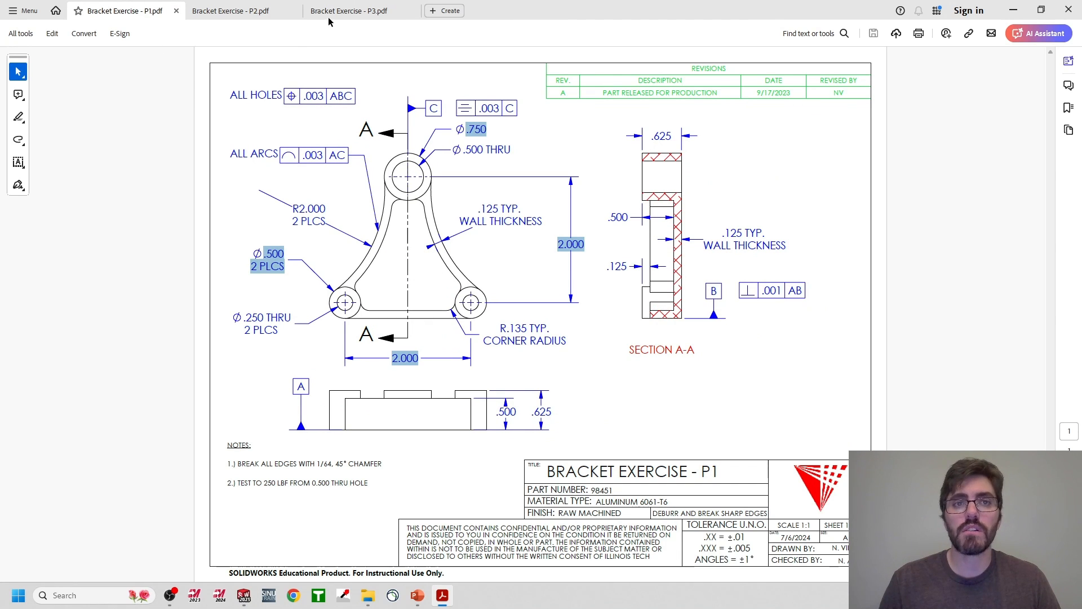
{"action": "left_click", "coordinate": [349, 10]}
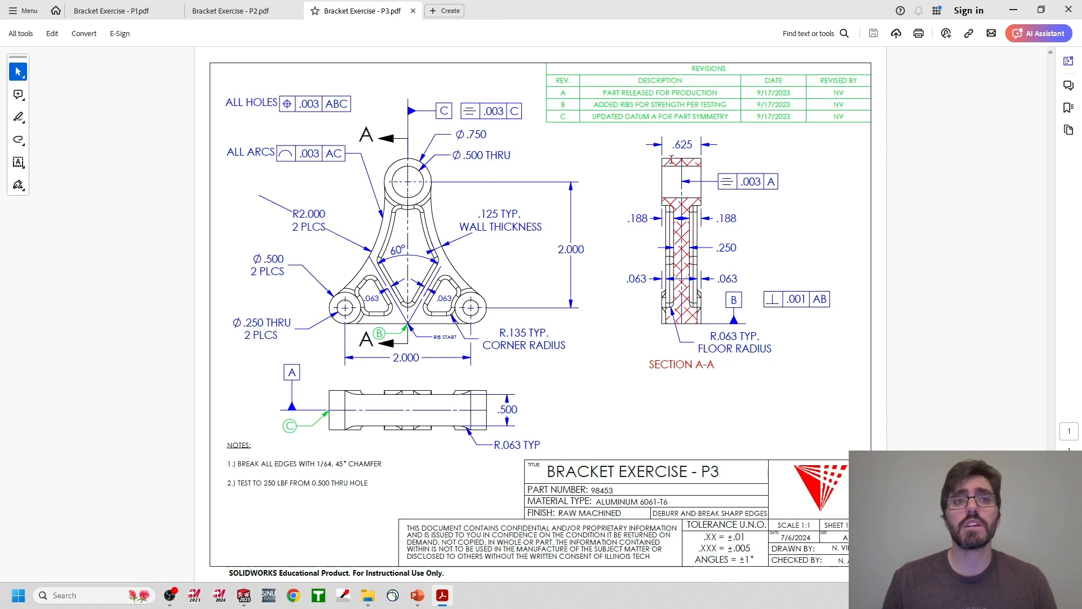
{"action": "left_click", "coordinate": [281, 16]}
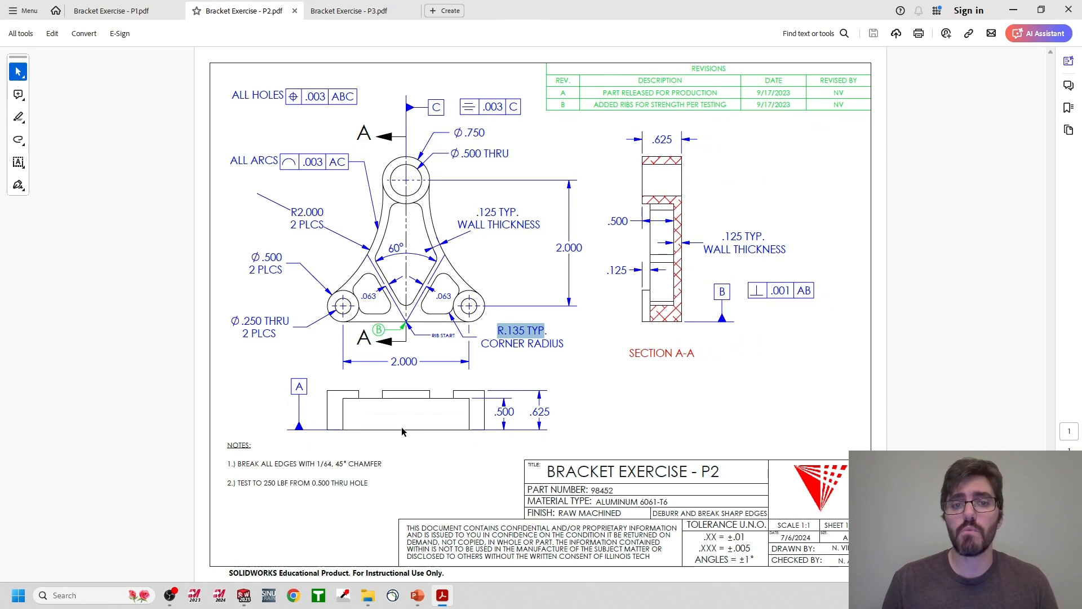
{"action": "left_click", "coordinate": [361, 12]}
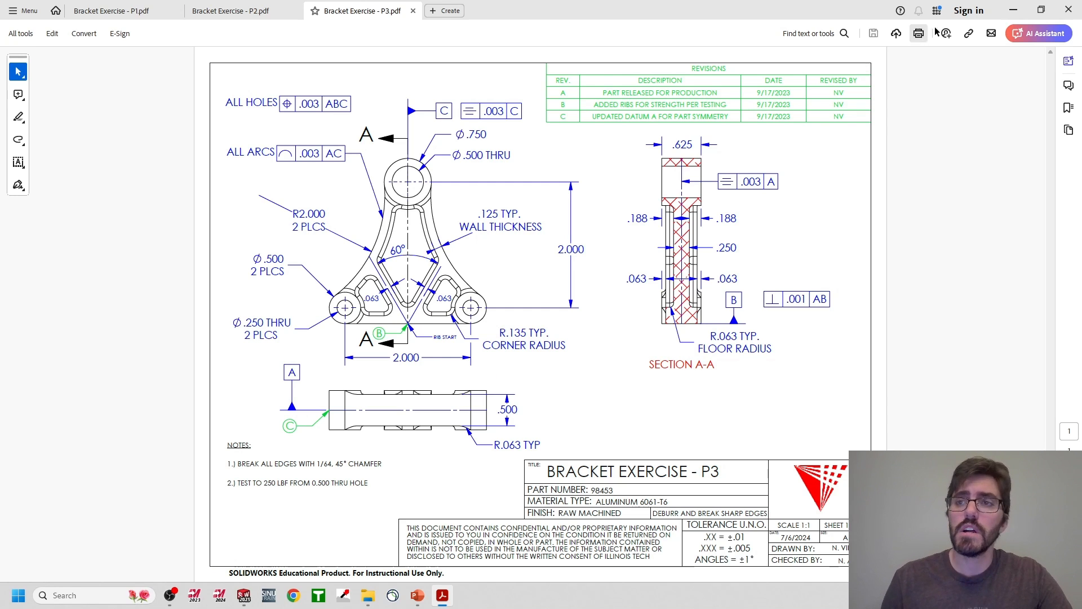
{"action": "left_click", "coordinate": [1014, 10]}
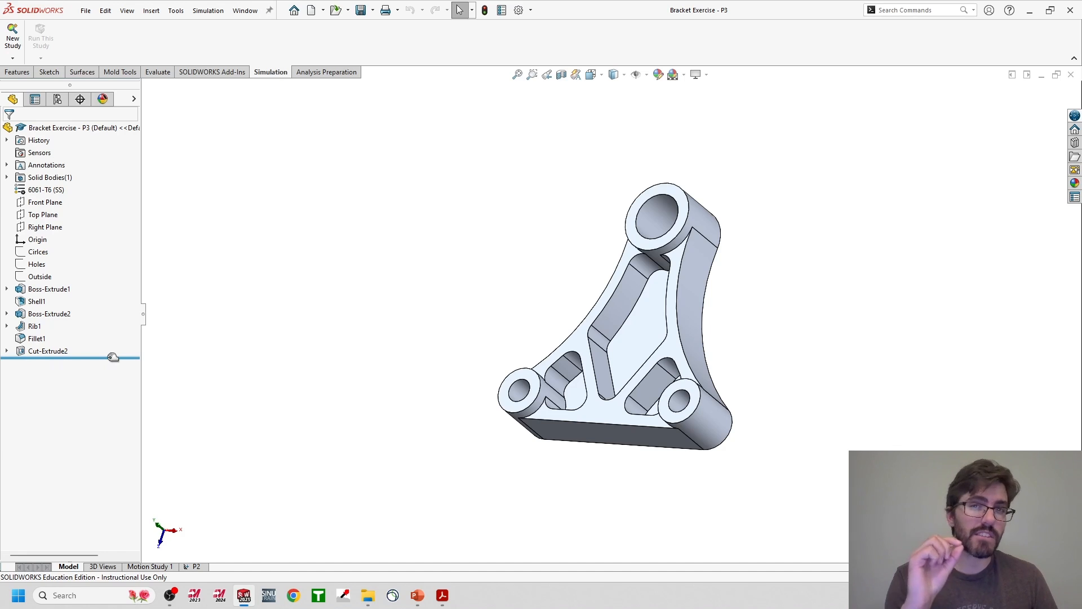
Roll the model back to just after Boss-Extrude1 and check where the Top Plane lies relative to the body.
{"action": "left_click_drag", "start_coordinate": [113, 357], "coordinate": [97, 296]}
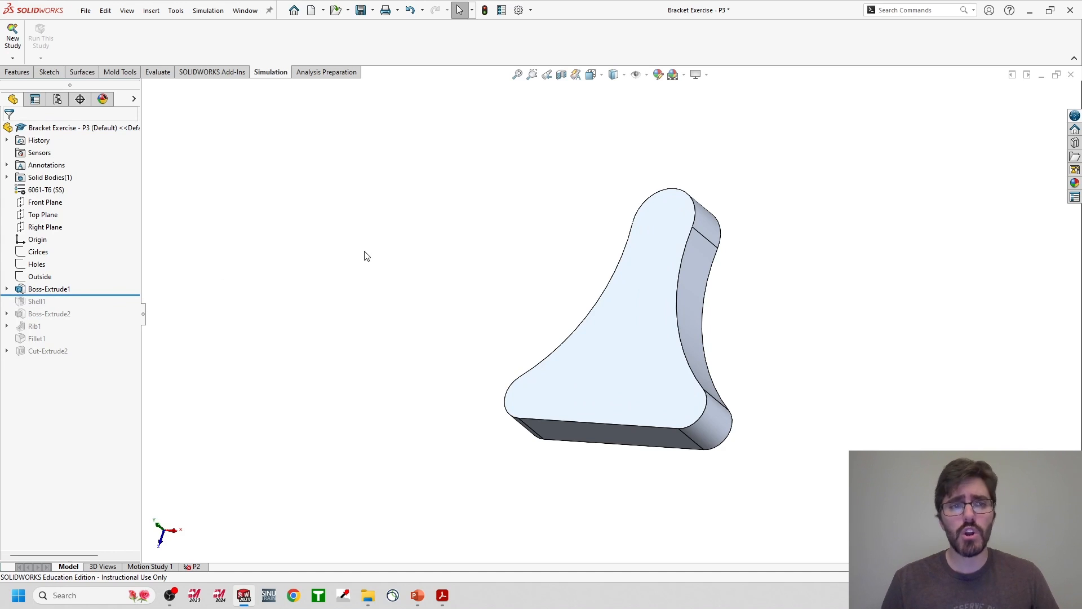
{"action": "middle_click_drag", "start_coordinate": [403, 336], "coordinate": [418, 248]}
{"action": "left_click", "coordinate": [47, 213]}
{"action": "middle_click_drag", "start_coordinate": [507, 237], "coordinate": [696, 346]}
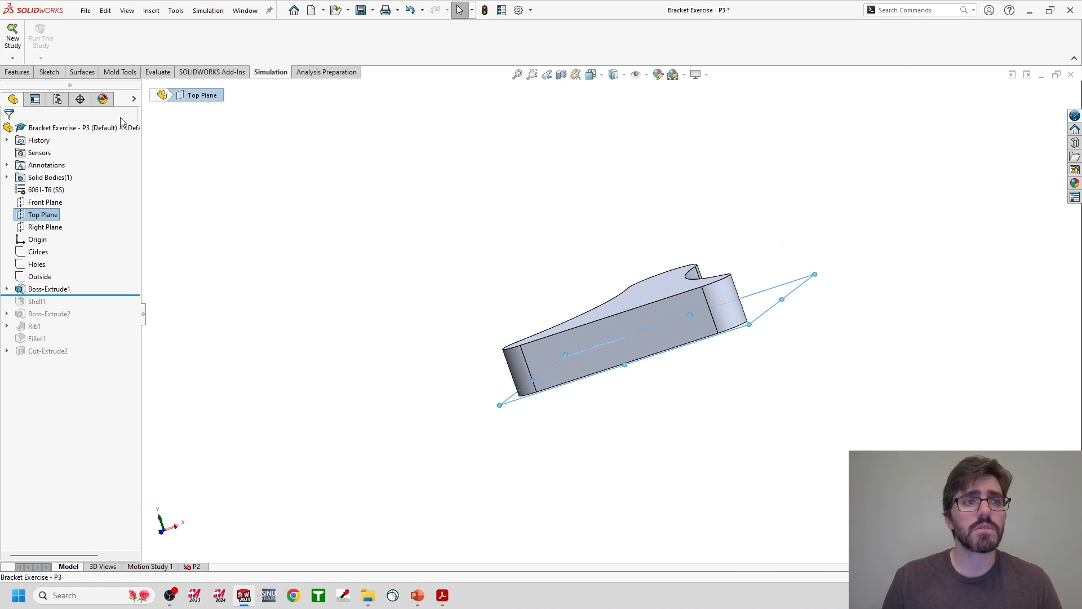
{"action": "left_click", "coordinate": [18, 73]}
{"action": "middle_click_drag", "start_coordinate": [447, 271], "coordinate": [462, 291]}
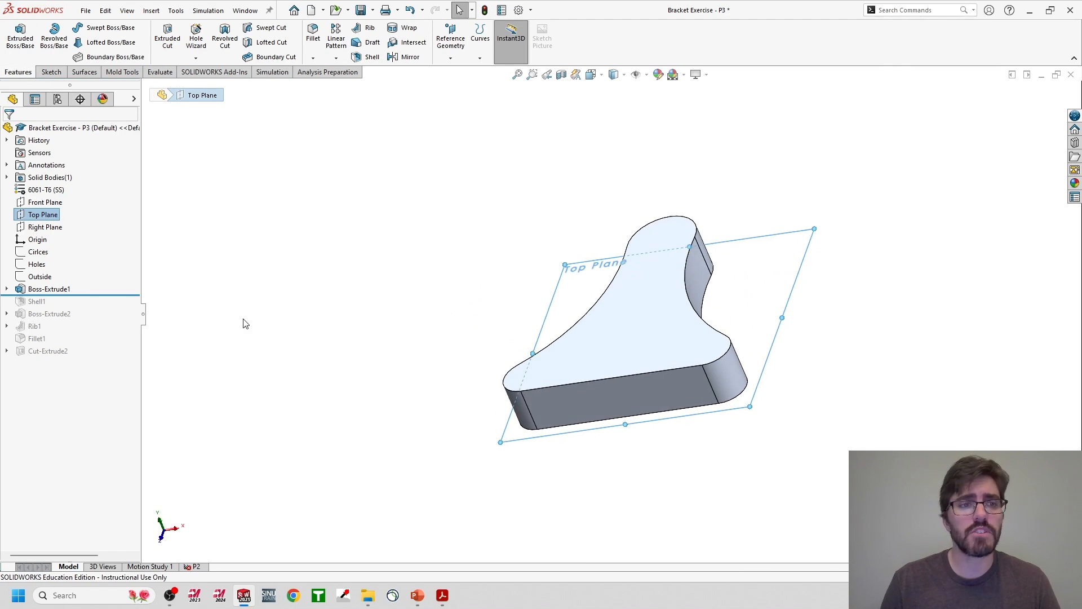
Change Boss-Extrude1's end condition to Mid Plane, keeping the 0.5 in depth.
{"action": "right_click", "coordinate": [46, 290]}
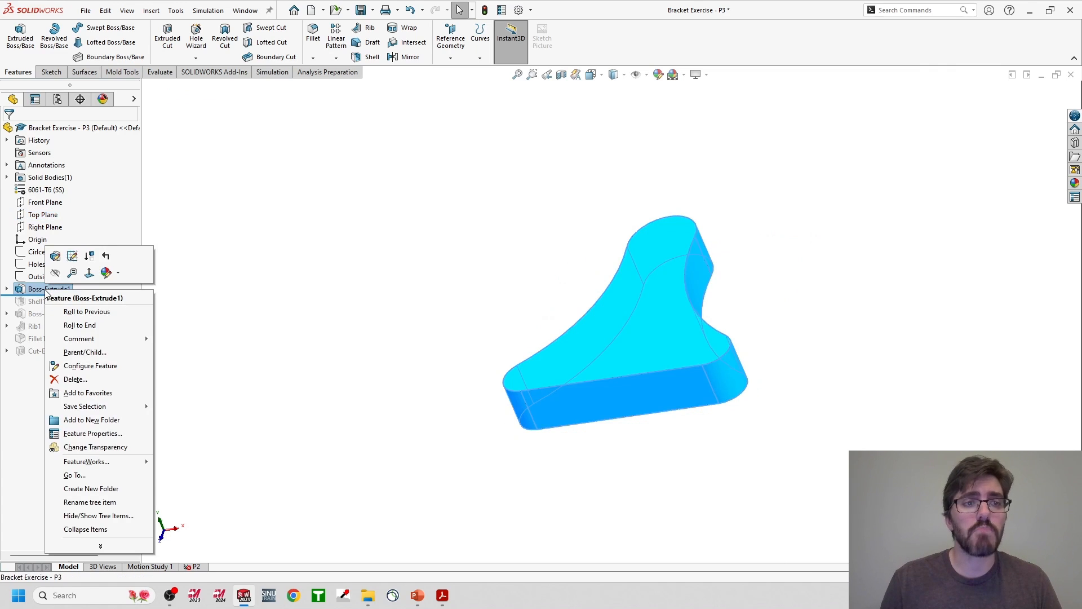
{"action": "left_click", "coordinate": [55, 257]}
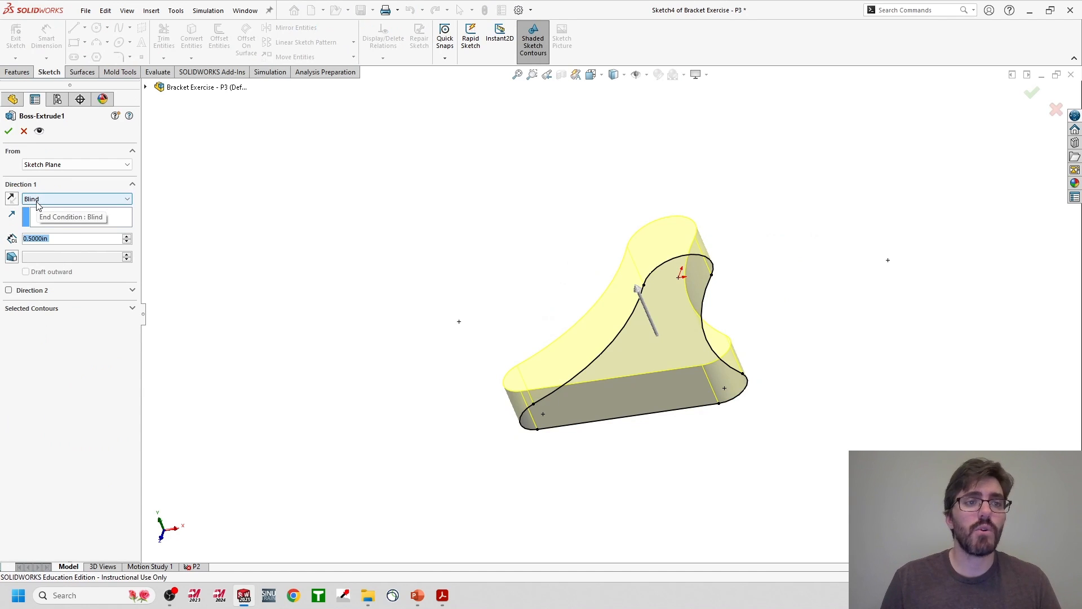
{"action": "left_click", "coordinate": [36, 203]}
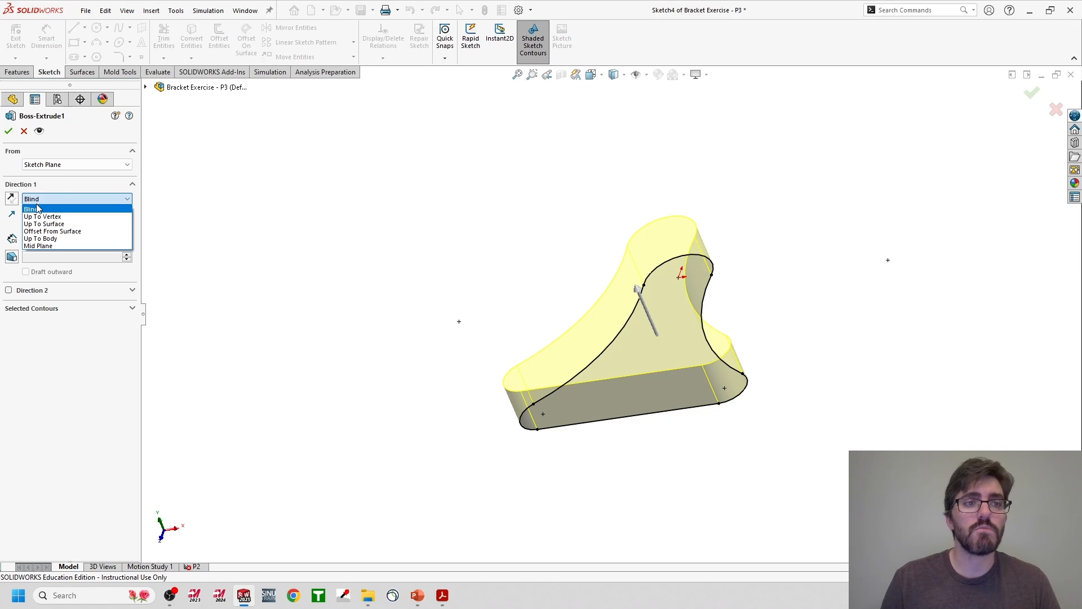
{"action": "left_click", "coordinate": [39, 247]}
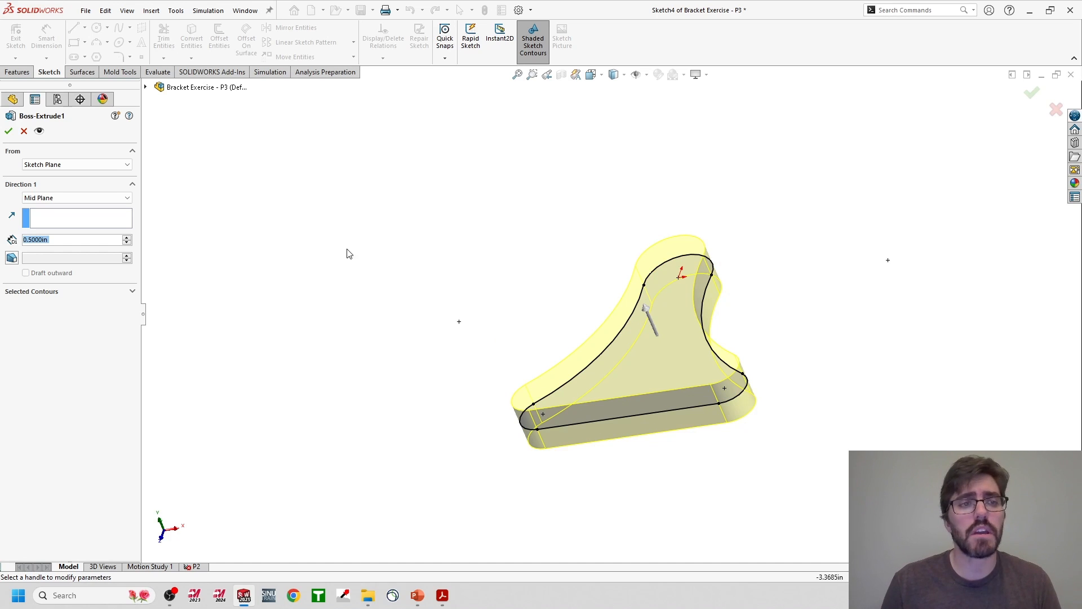
{"action": "left_click", "coordinate": [8, 131]}
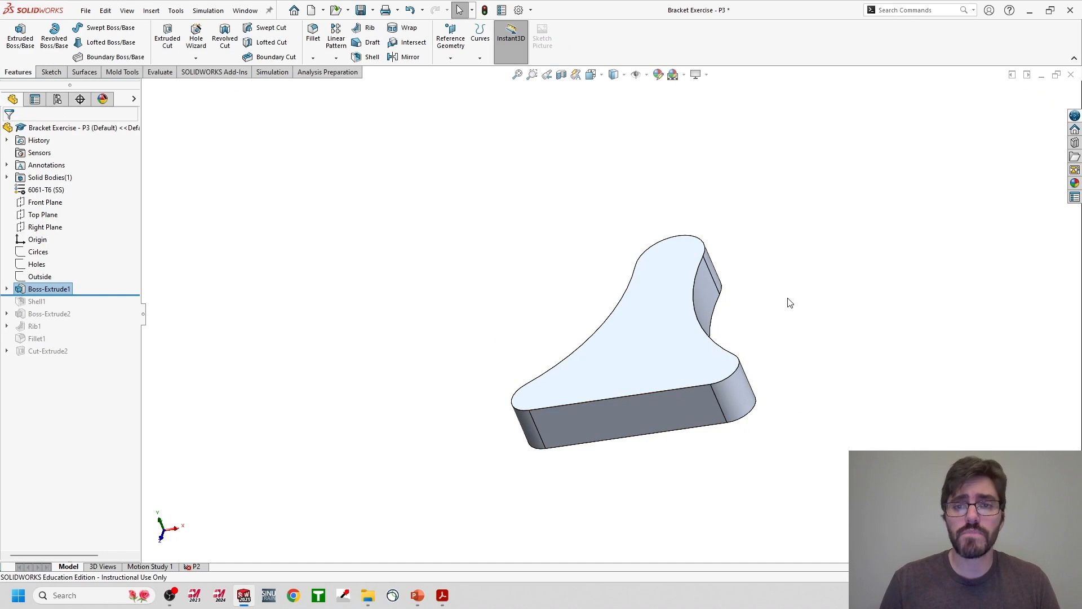
Roll forward past Shell1 and add the opposite large face to its removed faces so the shell is open on both sides.
{"action": "left_click_drag", "start_coordinate": [87, 296], "coordinate": [87, 308]}
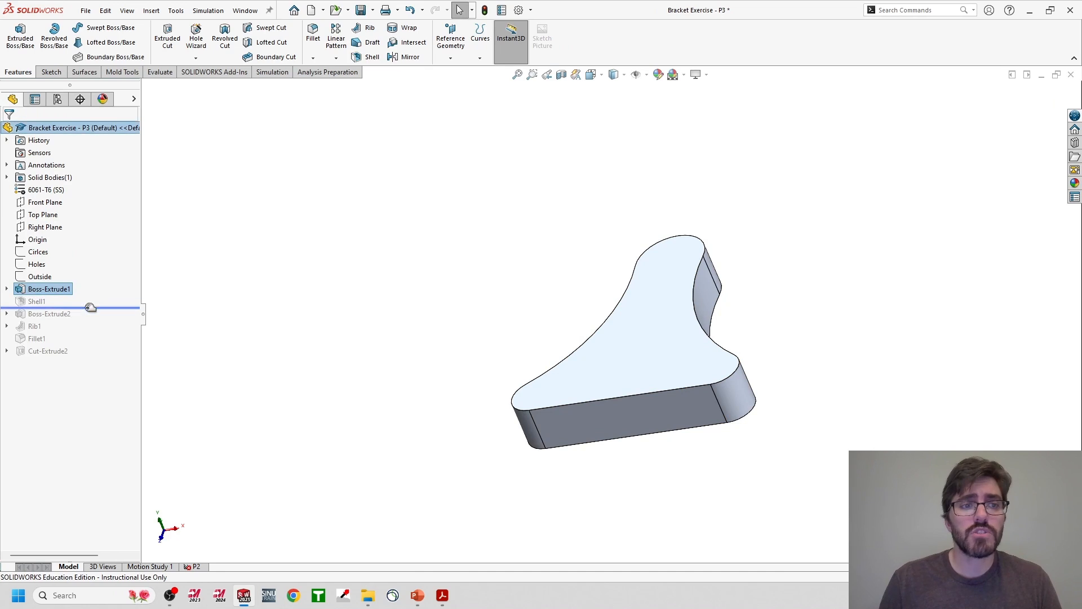
{"action": "middle_click_drag", "start_coordinate": [664, 374], "coordinate": [810, 345]}
{"action": "left_click", "coordinate": [35, 302]}
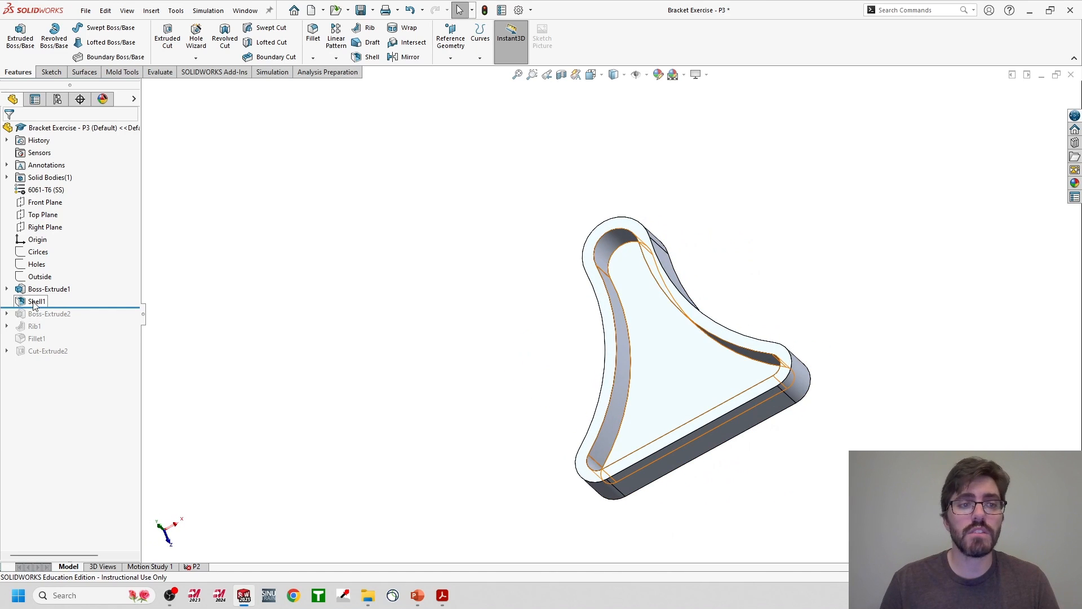
{"action": "right_click", "coordinate": [35, 302]}
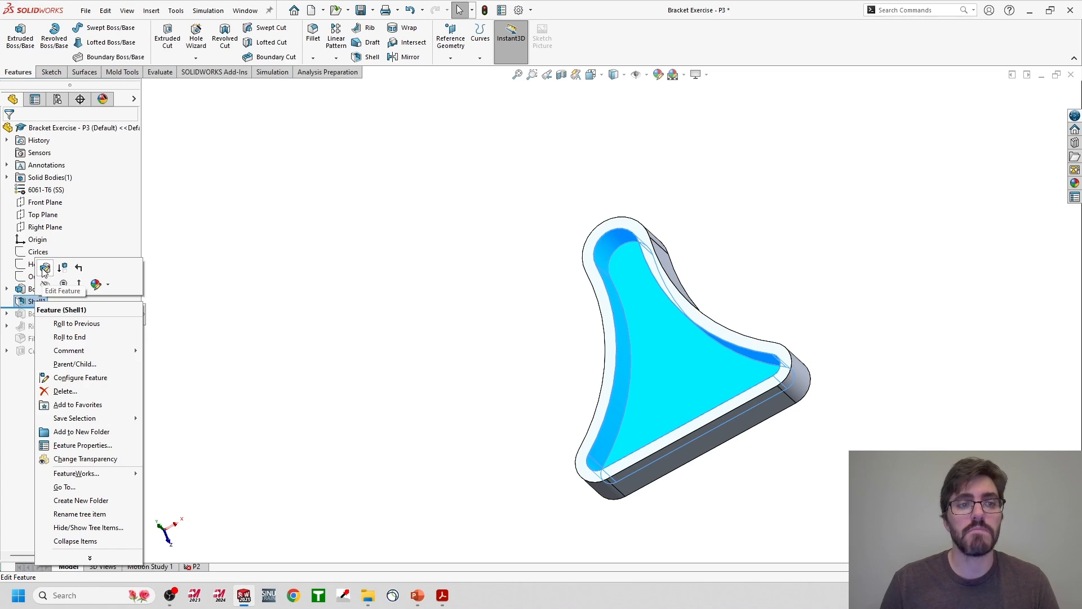
{"action": "left_click", "coordinate": [44, 273]}
{"action": "middle_click_drag", "start_coordinate": [771, 361], "coordinate": [623, 320]}
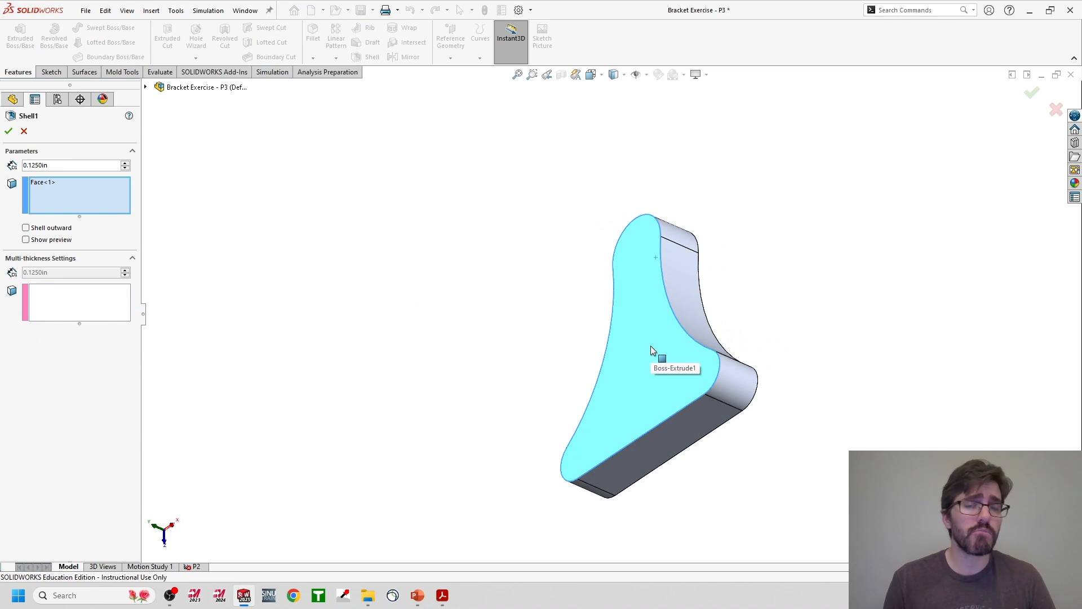
{"action": "middle_click_drag", "start_coordinate": [676, 345], "coordinate": [733, 350]}
{"action": "left_click", "coordinate": [711, 304]}
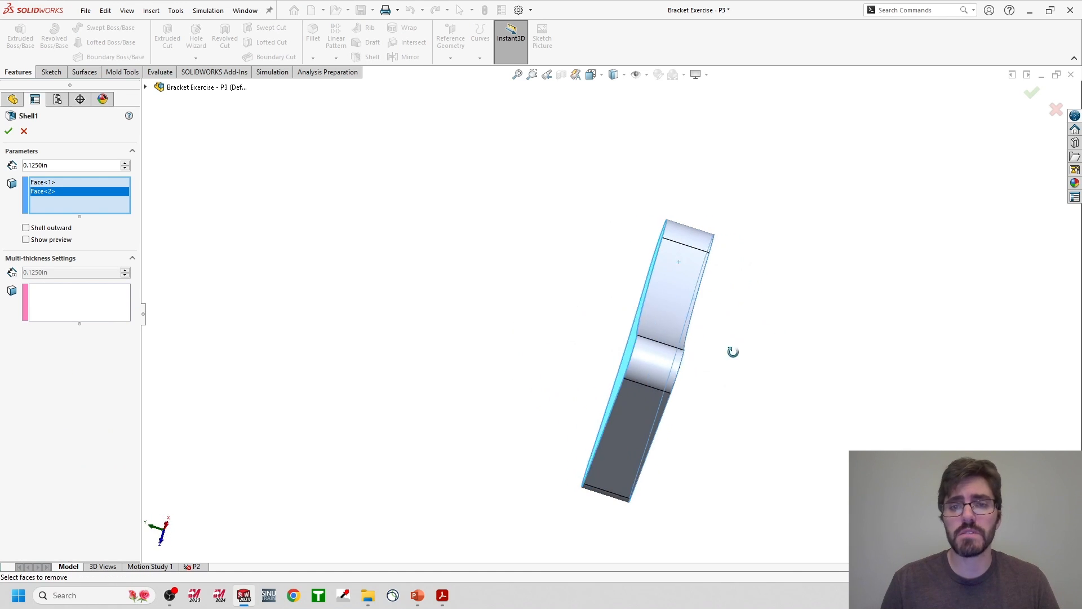
{"action": "left_click", "coordinate": [8, 132]}
{"action": "middle_click_drag", "start_coordinate": [546, 376], "coordinate": [676, 420]}
{"action": "left_click", "coordinate": [582, 356]}
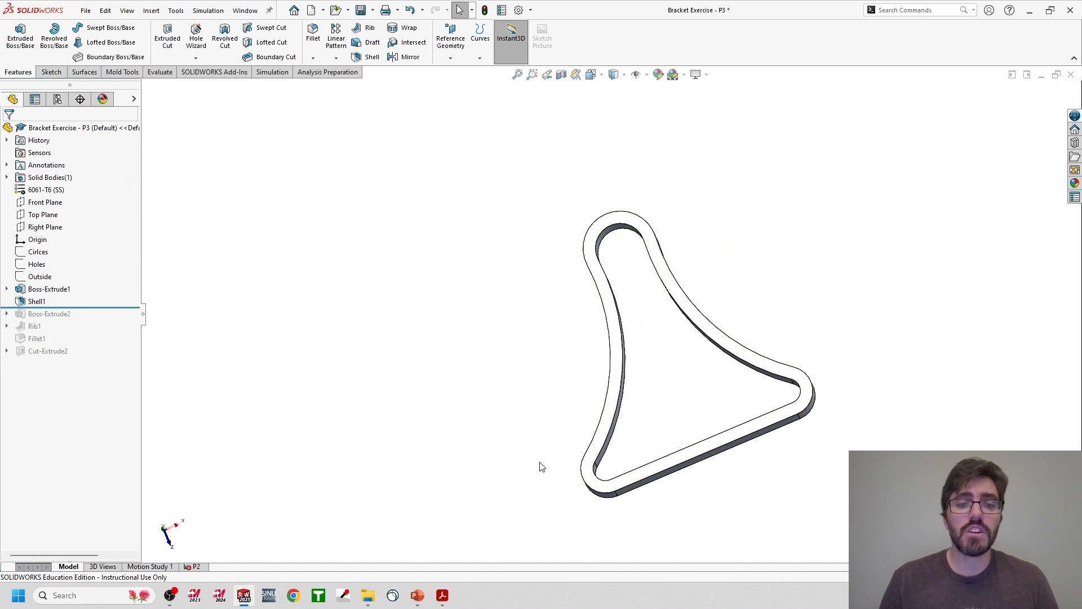
Examine the P3 drawing in Acrobat for the central web thickness and the typical wall thickness, and return to SOLIDWORKS.
{"action": "mouse_move", "coordinate": [442, 595]}
{"action": "left_click", "coordinate": [552, 538]}
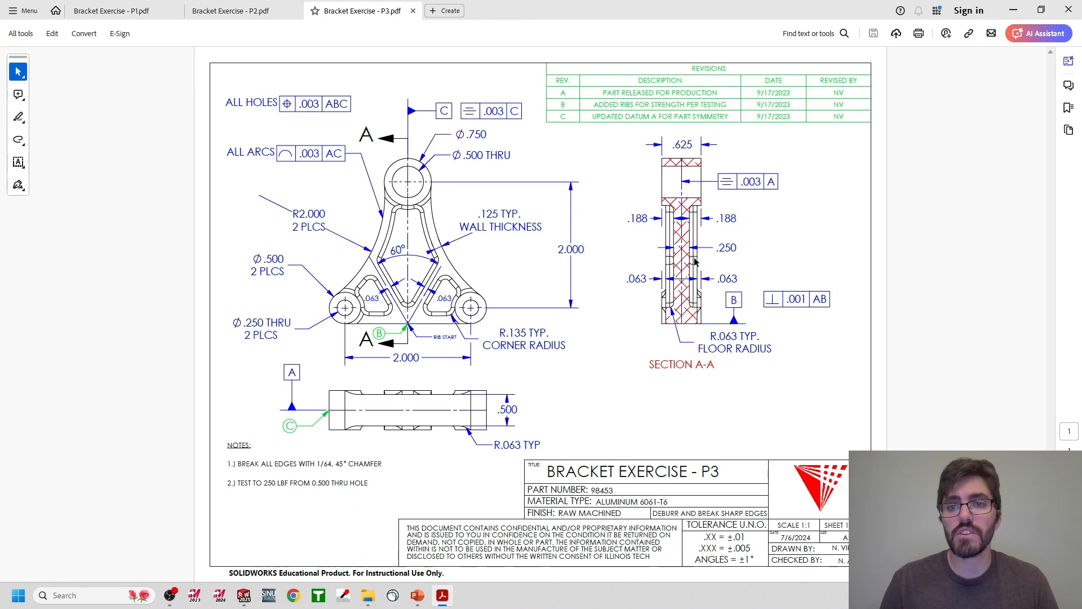
{"action": "left_click_drag", "start_coordinate": [713, 250], "coordinate": [737, 248]}
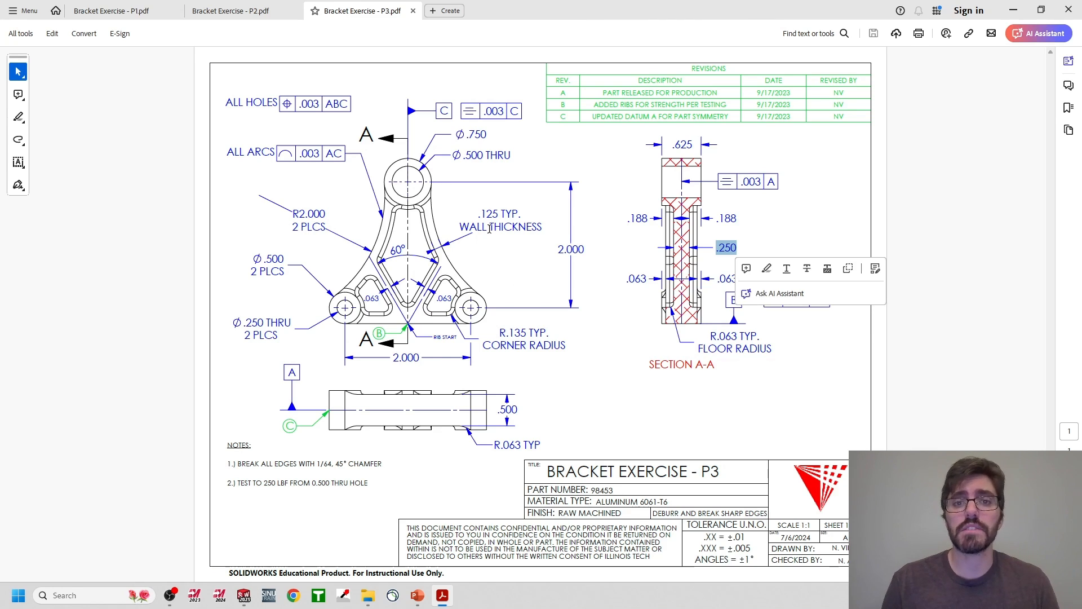
{"action": "left_click_drag", "start_coordinate": [478, 215], "coordinate": [515, 217]}
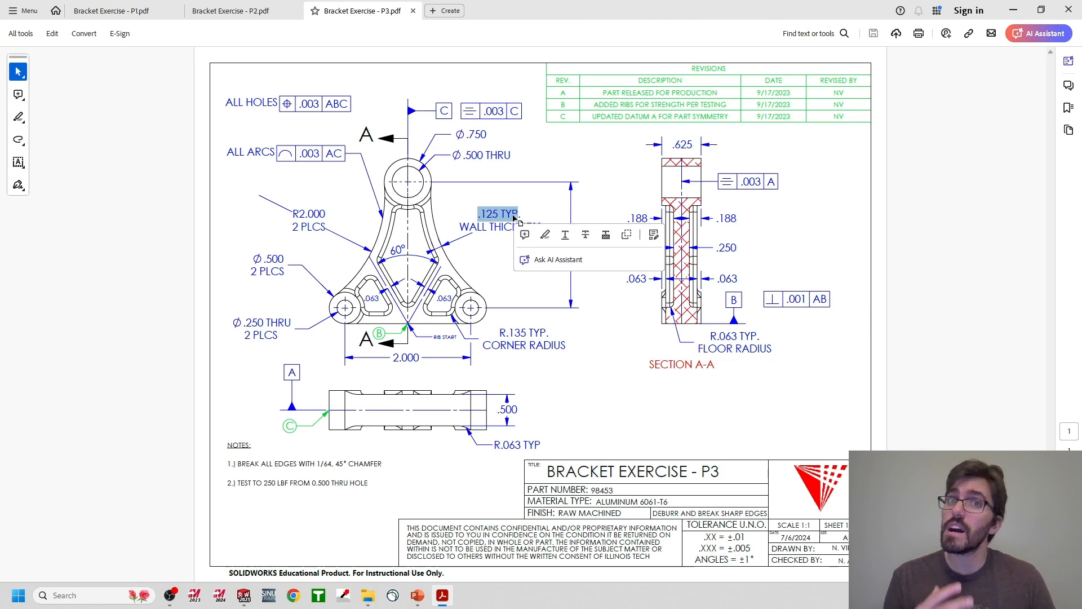
{"action": "left_click", "coordinate": [802, 255]}
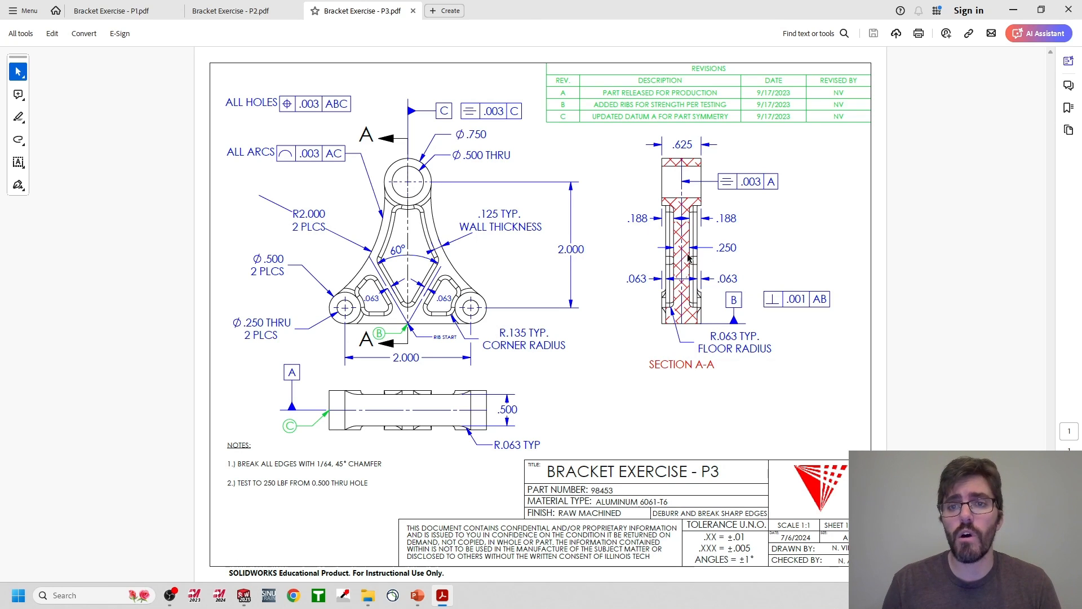
{"action": "left_click_drag", "start_coordinate": [716, 249], "coordinate": [746, 251]}
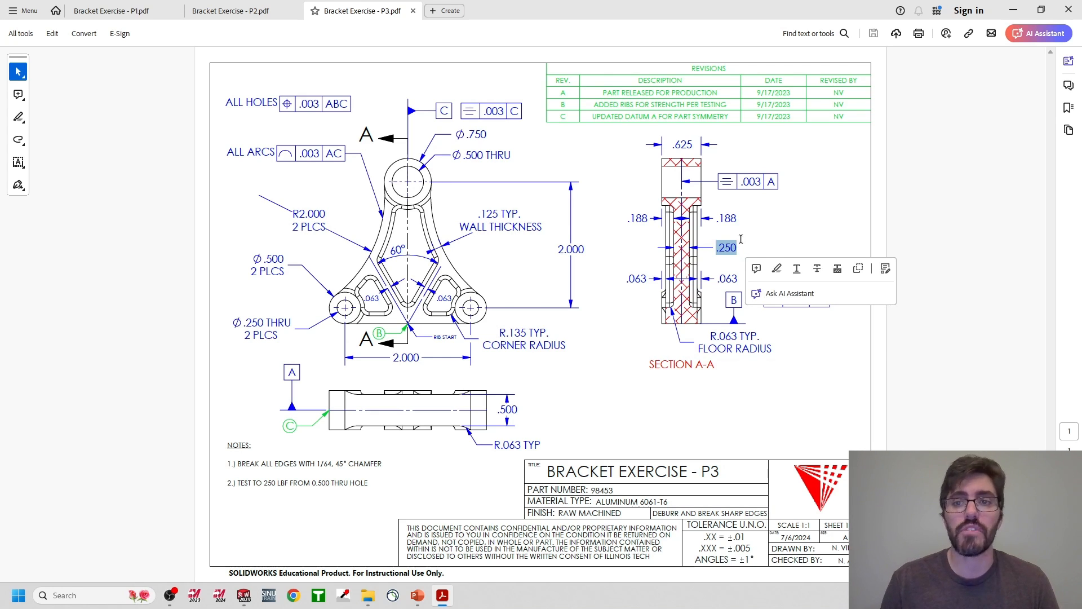
{"action": "left_click", "coordinate": [767, 238]}
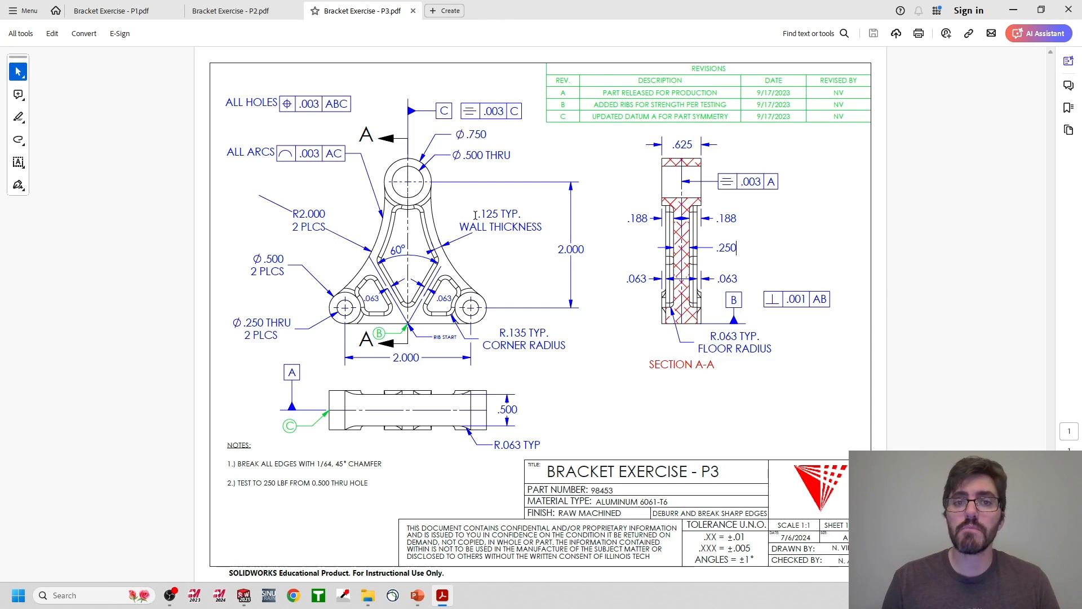
{"action": "left_click_drag", "start_coordinate": [479, 213], "coordinate": [521, 215]}
{"action": "left_click", "coordinate": [779, 269]}
{"action": "double_click", "coordinate": [720, 249]}
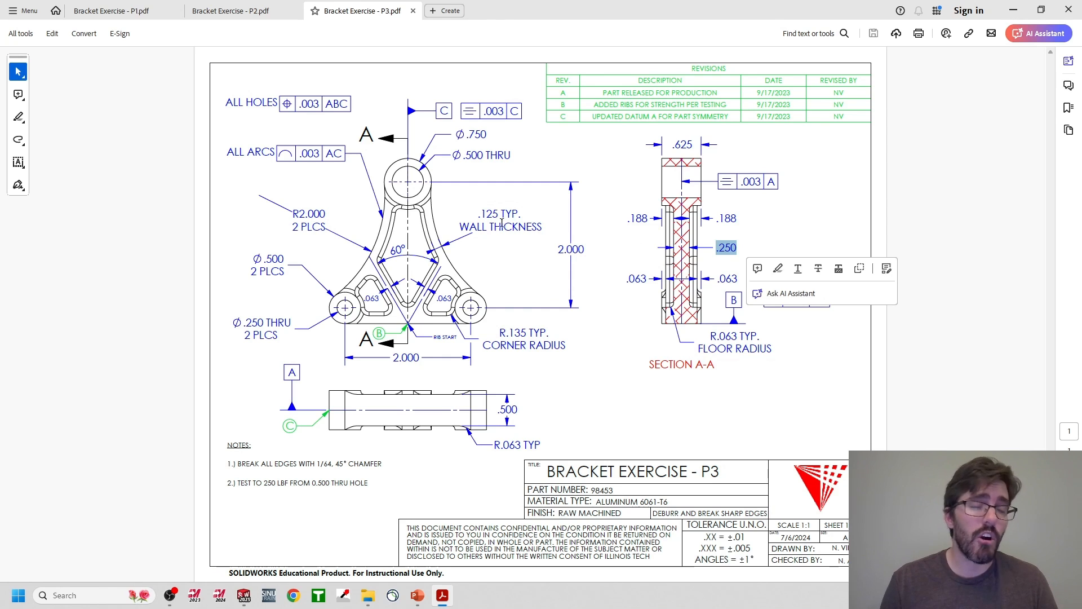
{"action": "key", "text": "alt+Tab"}
Start a sketch on the Top Plane and convert the Outside sketch's profile into it.
{"action": "mouse_move", "coordinate": [521, 275]}
{"action": "middle_mouse_down"}
{"action": "mouse_move", "coordinate": [561, 323]}
{"action": "mouse_move", "coordinate": [528, 261]}
{"action": "middle_mouse_up"}
{"action": "middle_click_drag", "start_coordinate": [652, 261], "coordinate": [618, 307]}
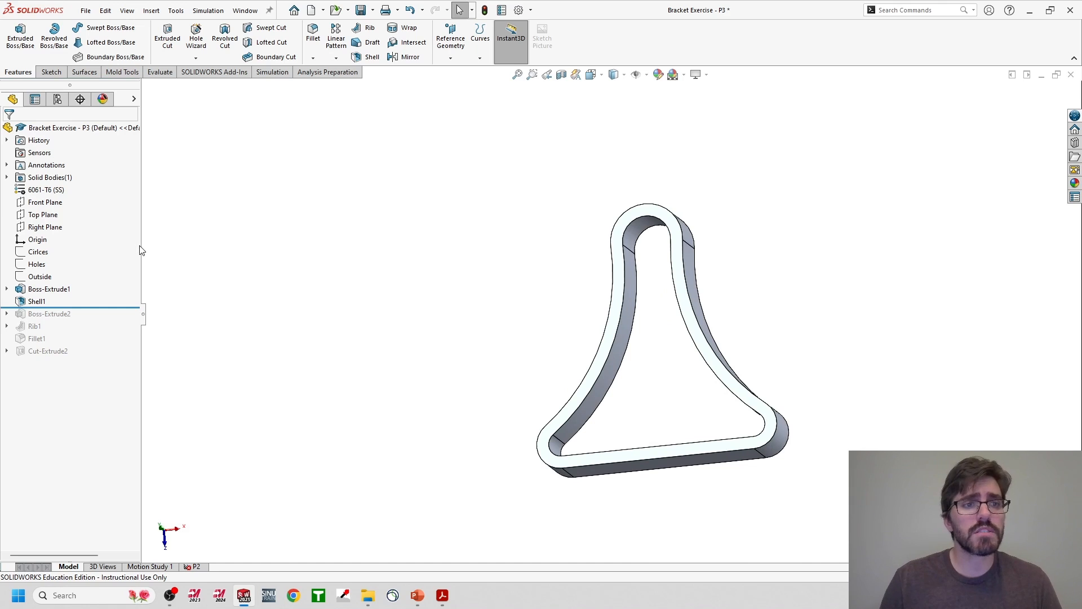
{"action": "left_click", "coordinate": [40, 215]}
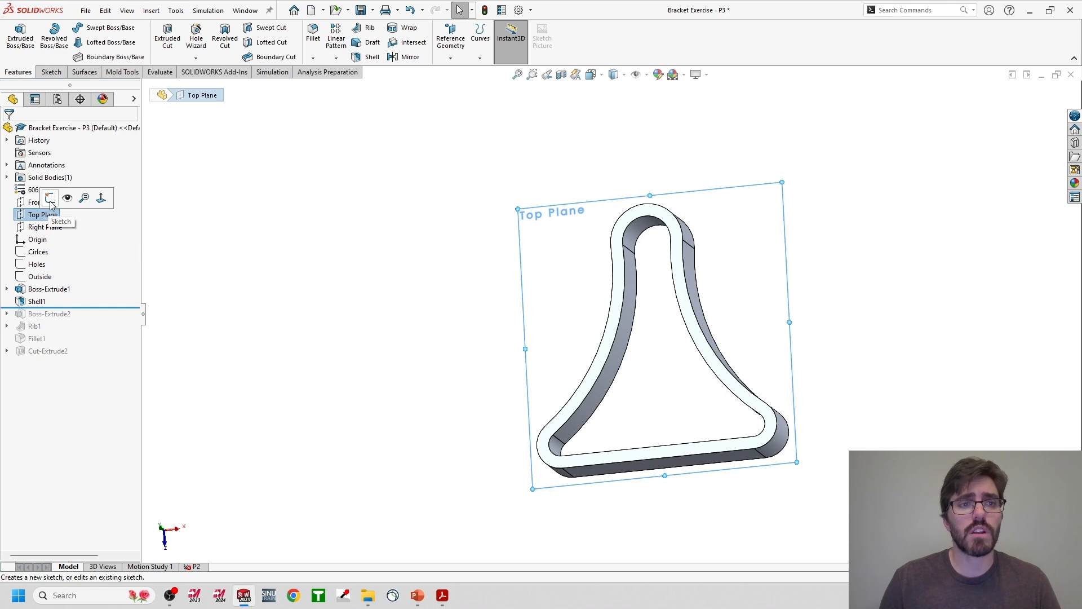
{"action": "left_click", "coordinate": [56, 195]}
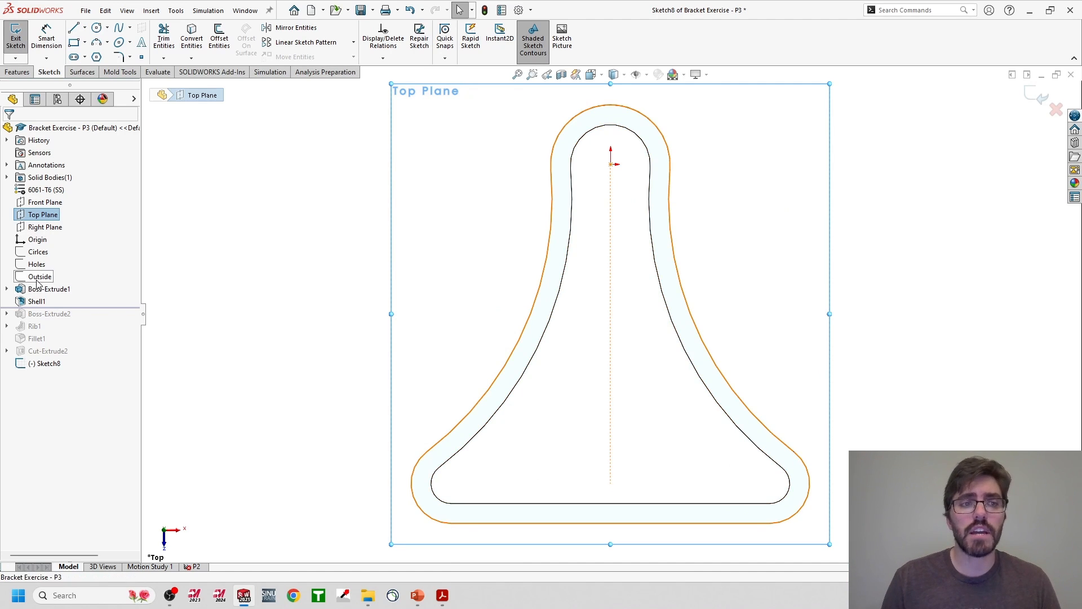
{"action": "left_click", "coordinate": [36, 280]}
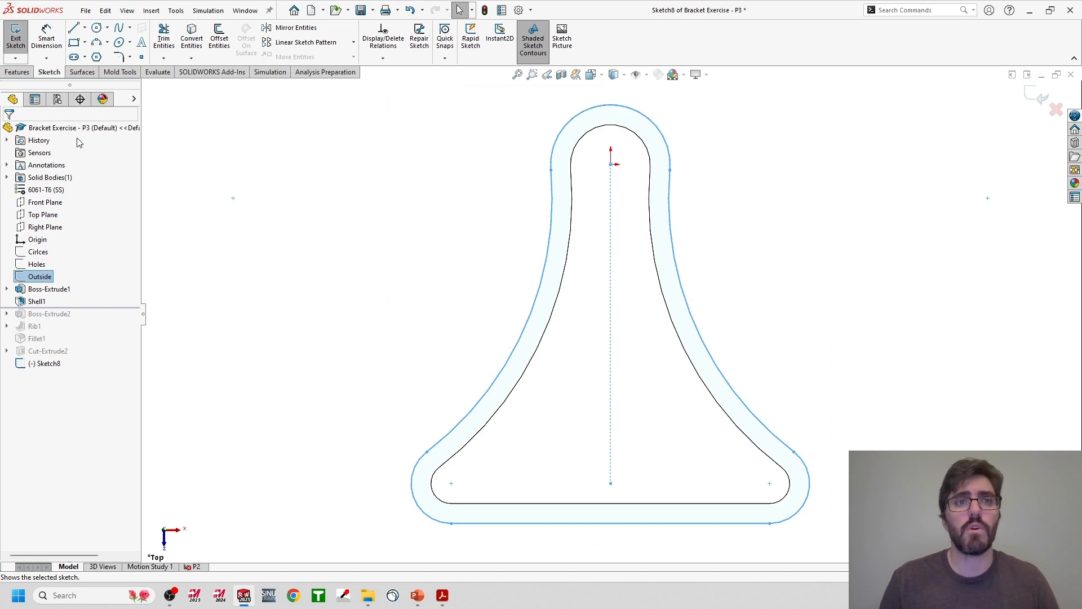
{"action": "left_click", "coordinate": [192, 42]}
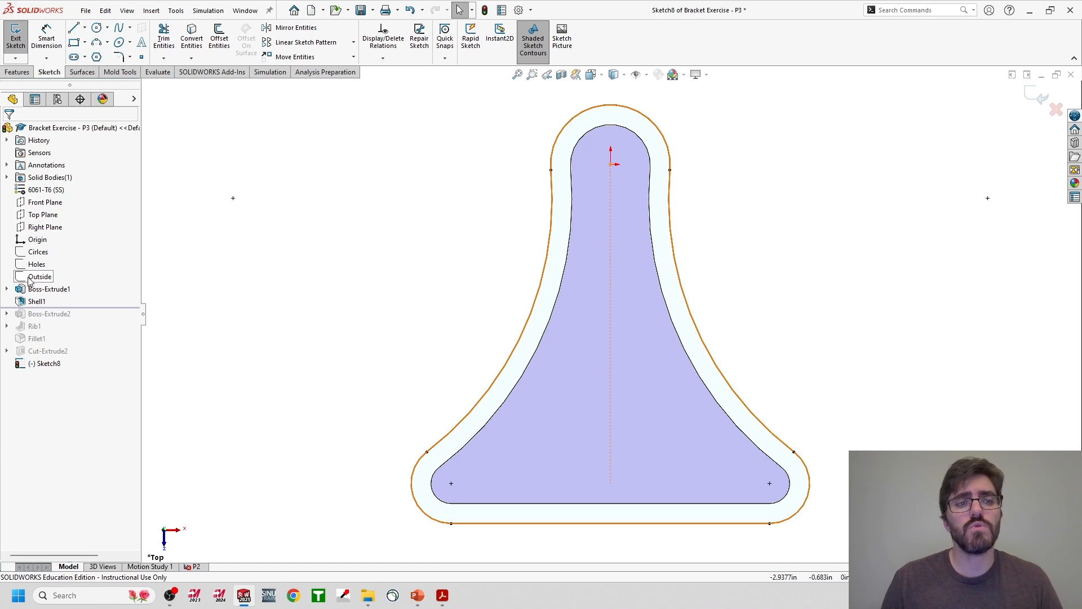
Extrude the converted outline 0.25 in with a Mid Plane end condition, merged with the shelled body, to form the central web.
{"action": "middle_click_drag", "start_coordinate": [406, 318], "coordinate": [519, 297]}
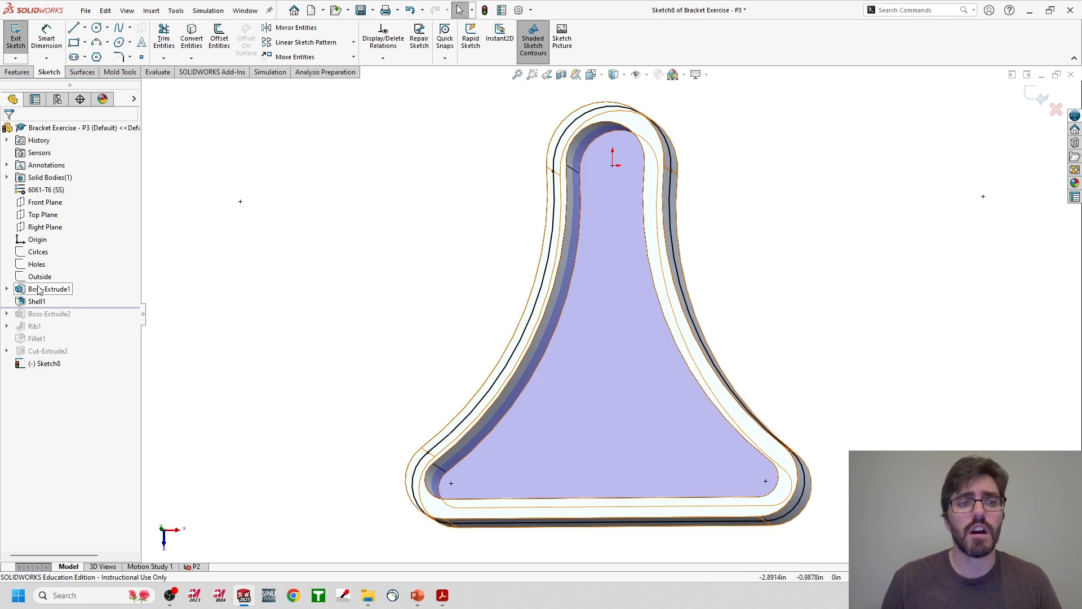
{"action": "left_click", "coordinate": [16, 73]}
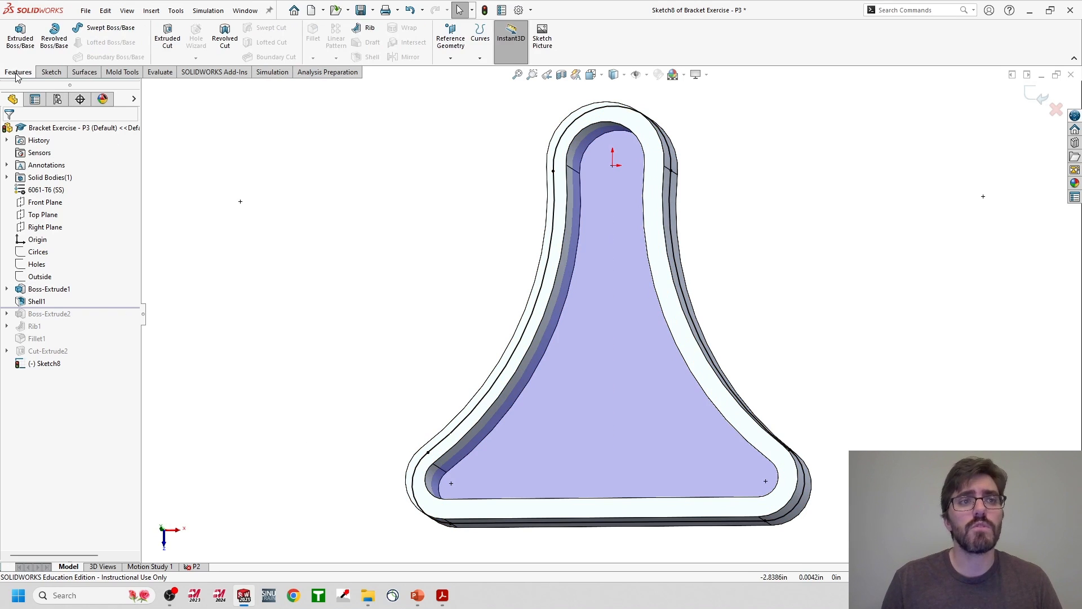
{"action": "left_click", "coordinate": [27, 38]}
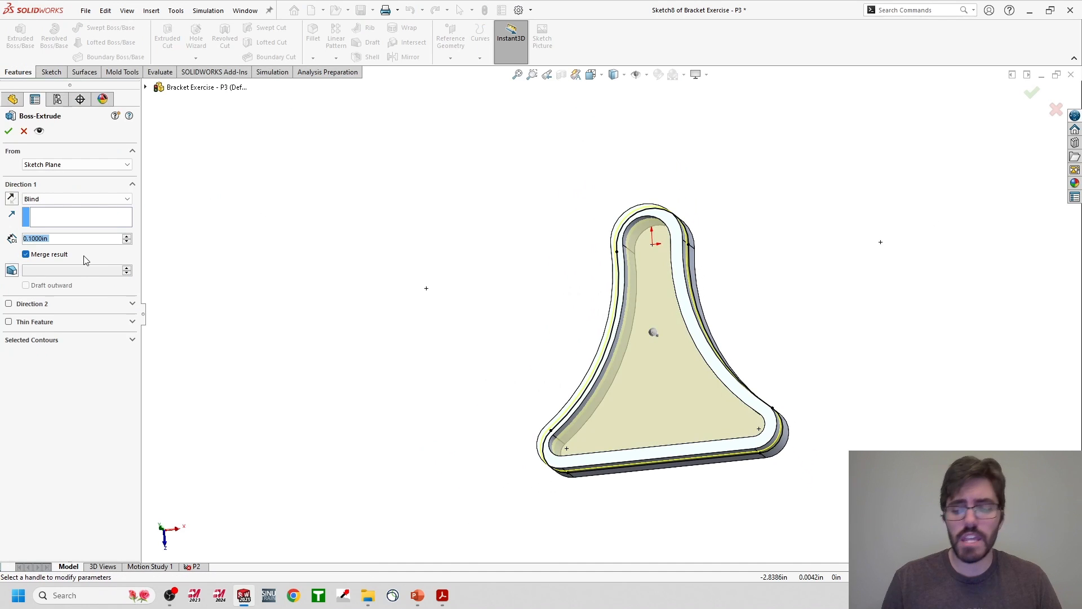
{"action": "type", "text": ".25"}
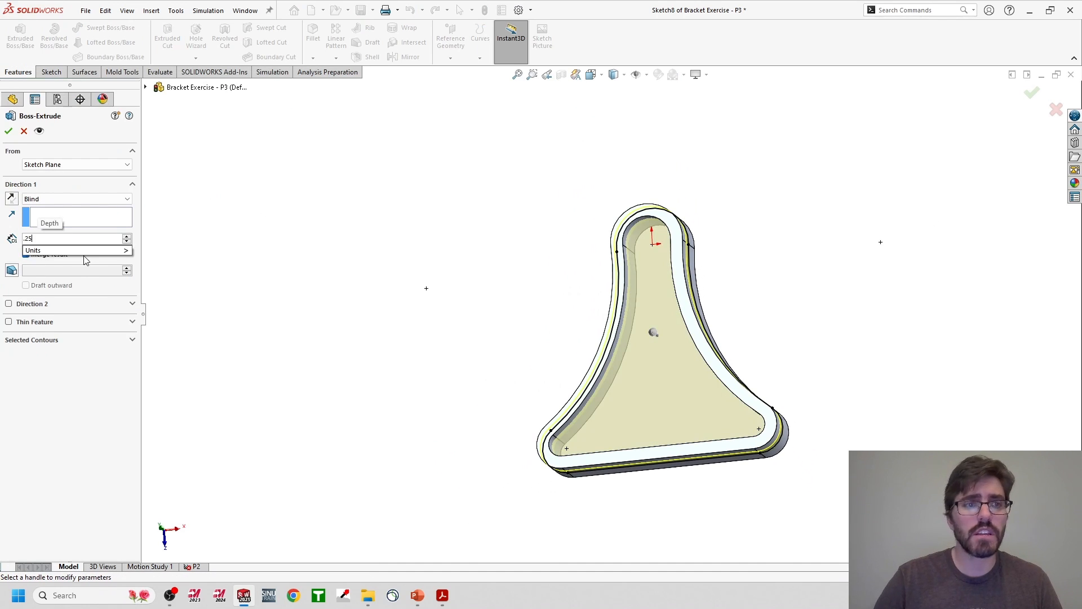
{"action": "key", "text": "Return"}
{"action": "middle_click_drag", "start_coordinate": [695, 188], "coordinate": [618, 193]}
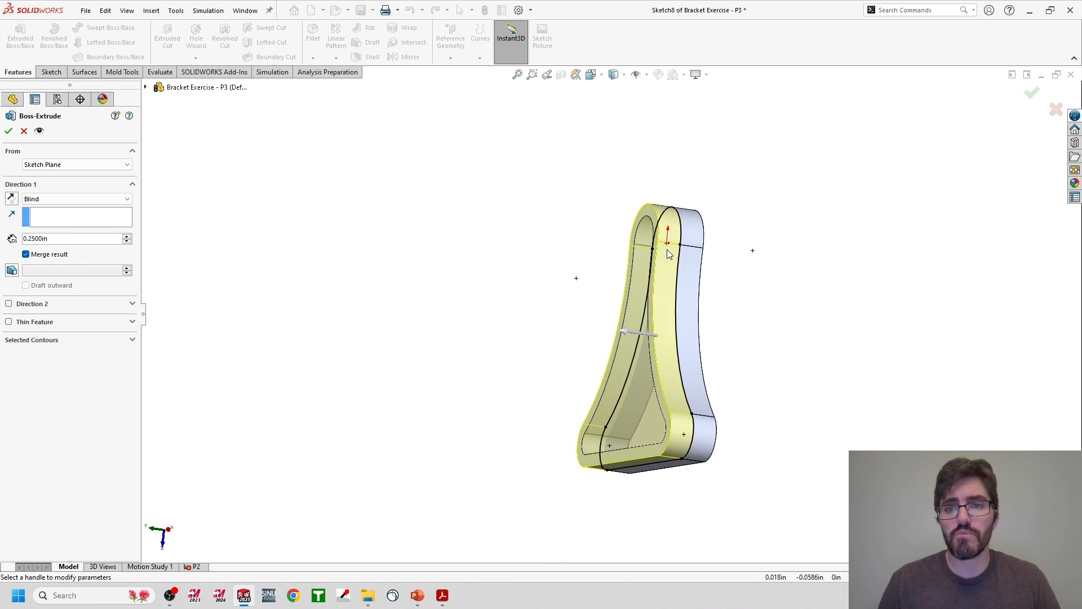
{"action": "left_click", "coordinate": [79, 199]}
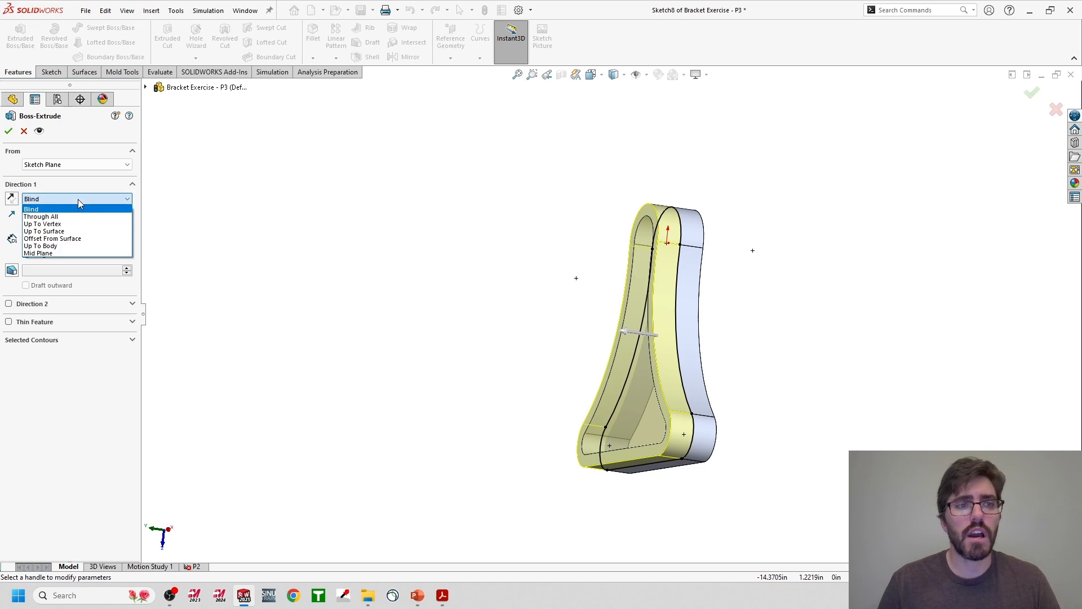
{"action": "left_click", "coordinate": [45, 255]}
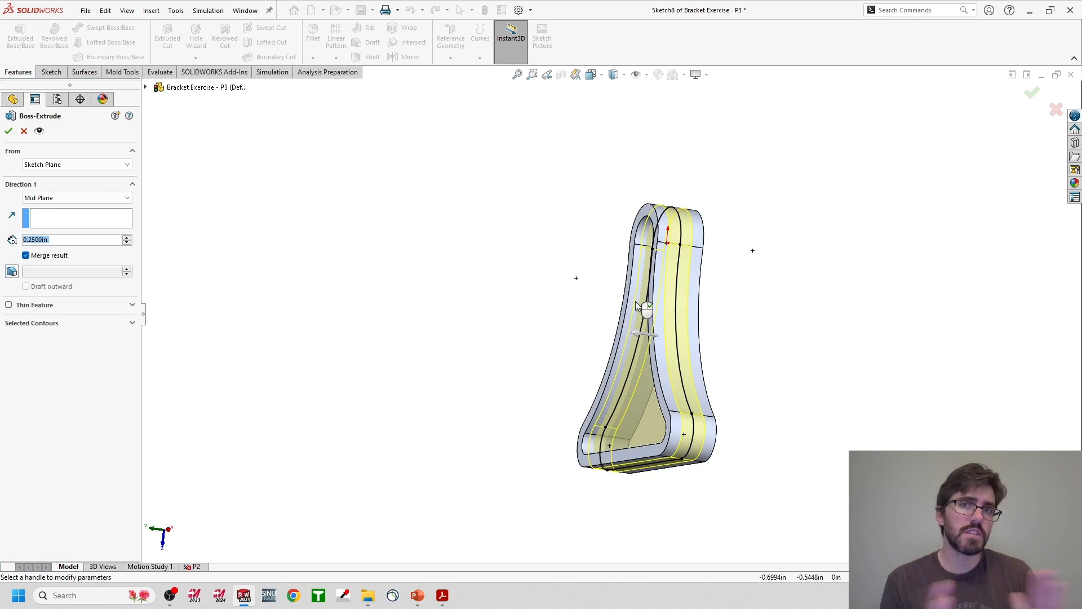
{"action": "left_click", "coordinate": [8, 131]}
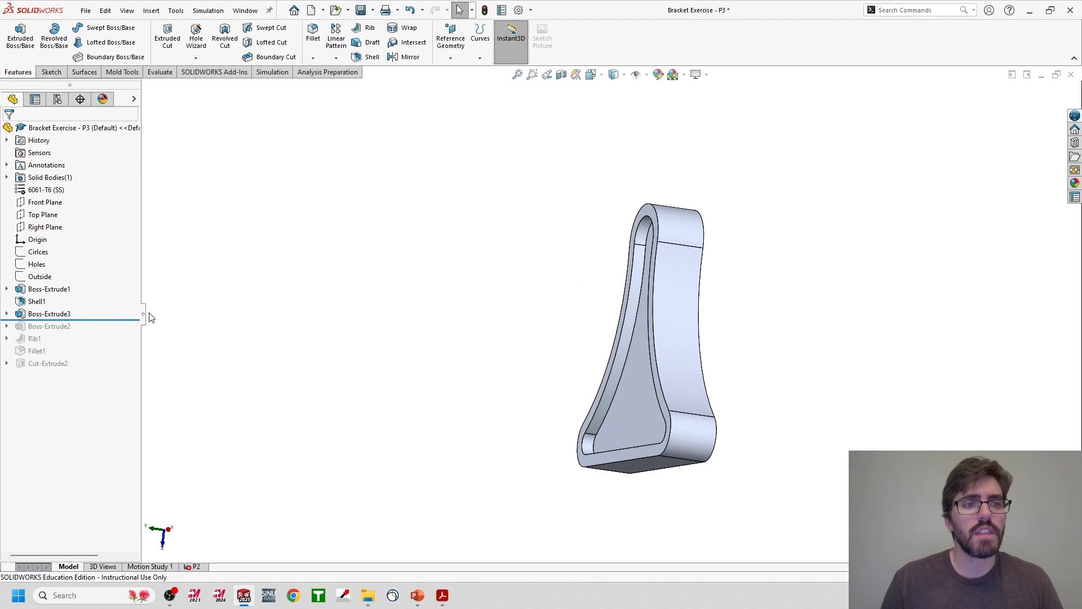
Roll forward past Boss-Extrude2 and change its end condition to Mid Plane, keeping the 0.625 in depth.
{"action": "left_click_drag", "start_coordinate": [110, 321], "coordinate": [115, 329]}
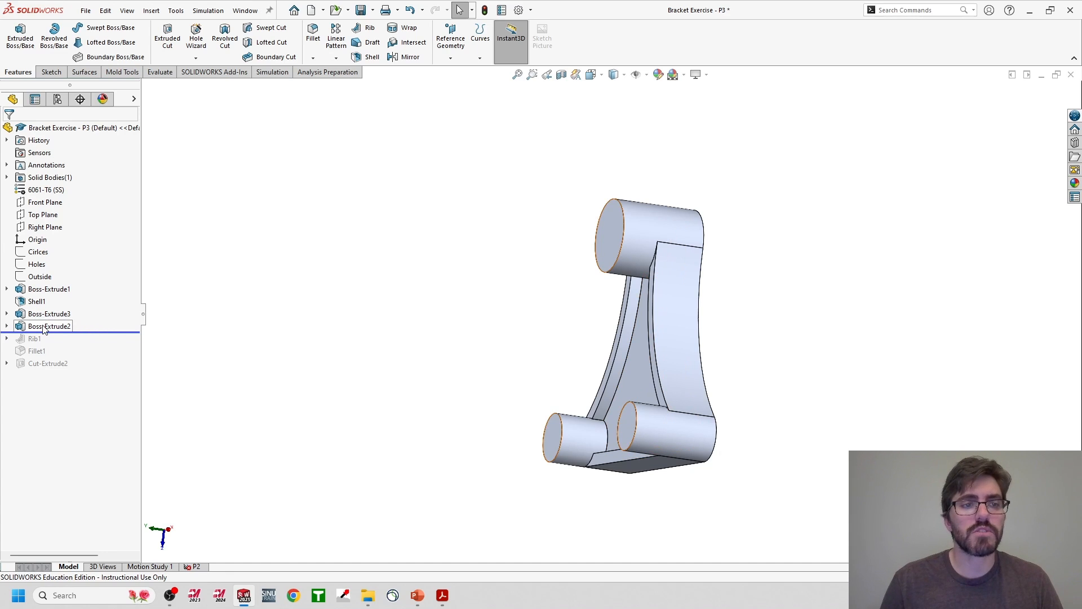
{"action": "right_click", "coordinate": [44, 328]}
{"action": "left_click", "coordinate": [55, 300]}
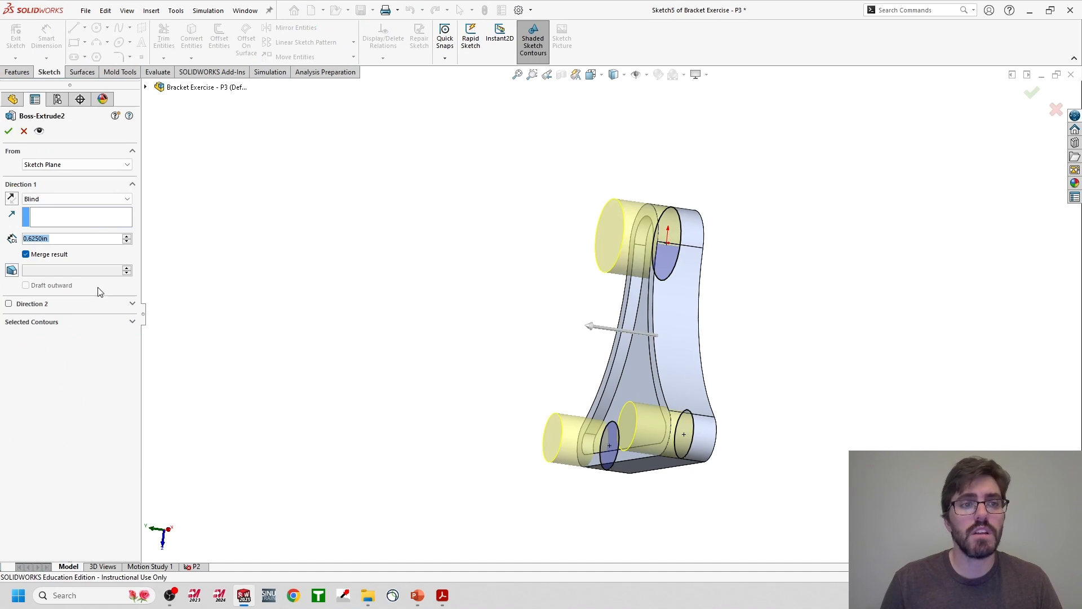
{"action": "left_click", "coordinate": [80, 199]}
{"action": "left_click", "coordinate": [49, 254]}
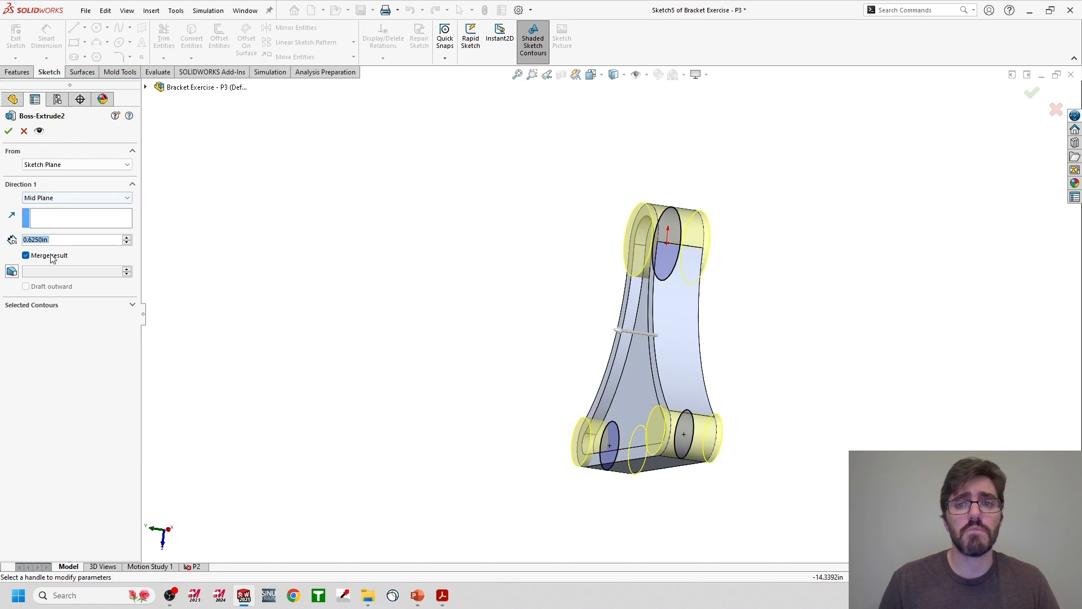
{"action": "middle_click_drag", "start_coordinate": [706, 245], "coordinate": [691, 244]}
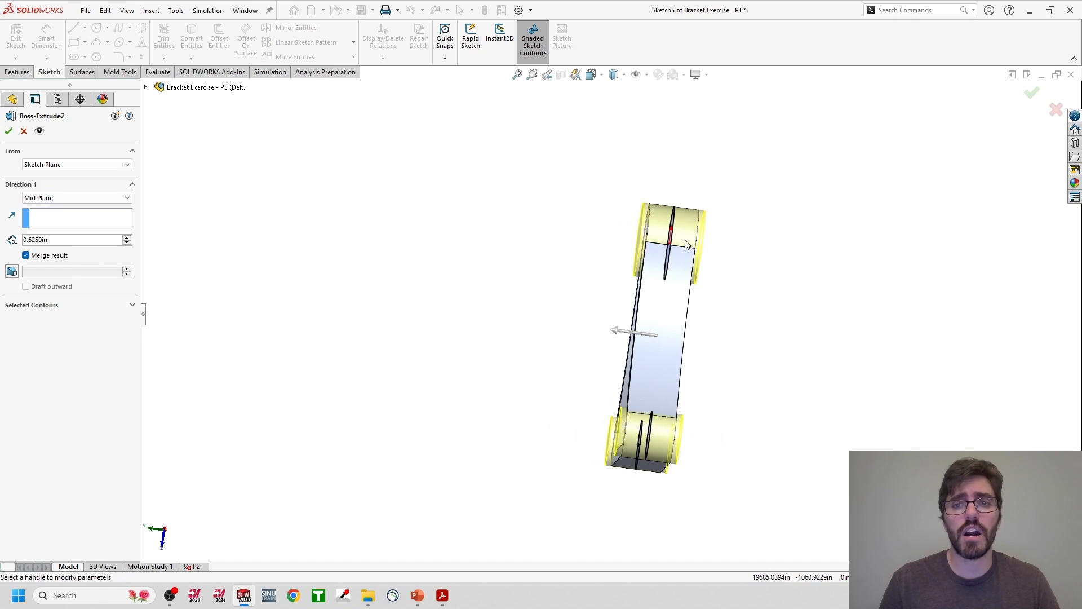
{"action": "left_click", "coordinate": [8, 131]}
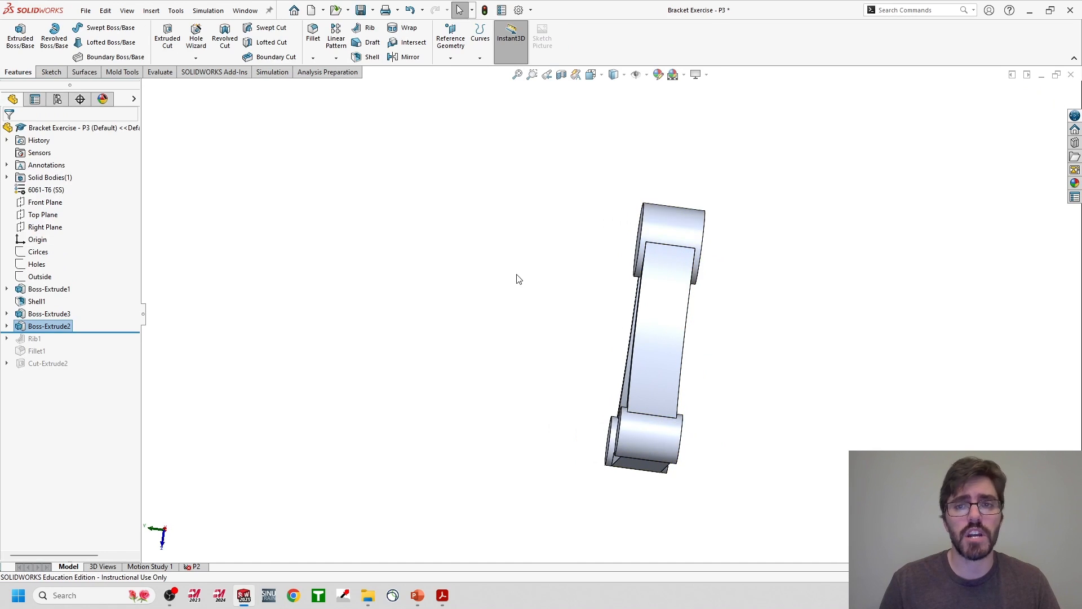
Roll the model forward past Rib1 and inspect the ribs against the central web.
{"action": "middle_click_drag", "start_coordinate": [515, 274], "coordinate": [604, 273]}
{"action": "left_click_drag", "start_coordinate": [104, 339], "coordinate": [107, 344]}
{"action": "mouse_move", "coordinate": [733, 415]}
{"action": "middle_mouse_down"}
{"action": "mouse_move", "coordinate": [648, 409]}
{"action": "mouse_move", "coordinate": [725, 399]}
{"action": "middle_mouse_up"}
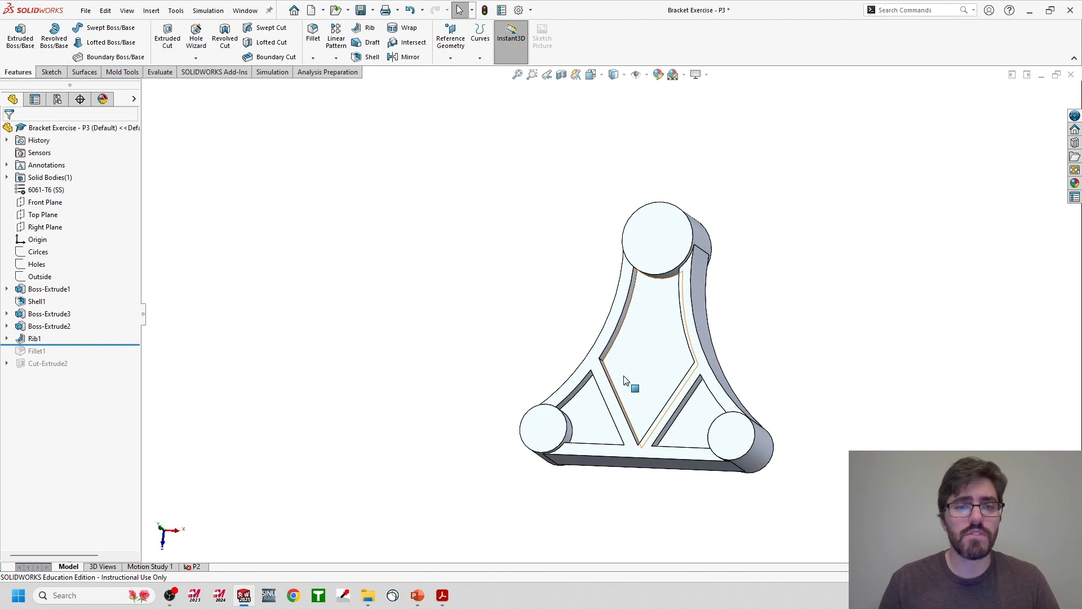
{"action": "middle_click_drag", "start_coordinate": [625, 380], "coordinate": [610, 387]}
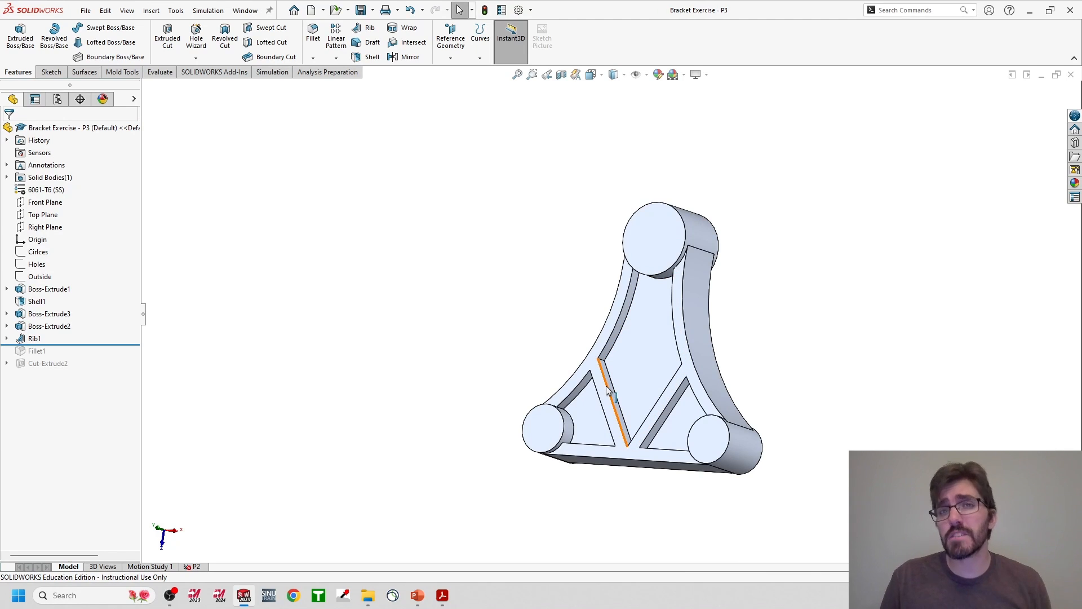
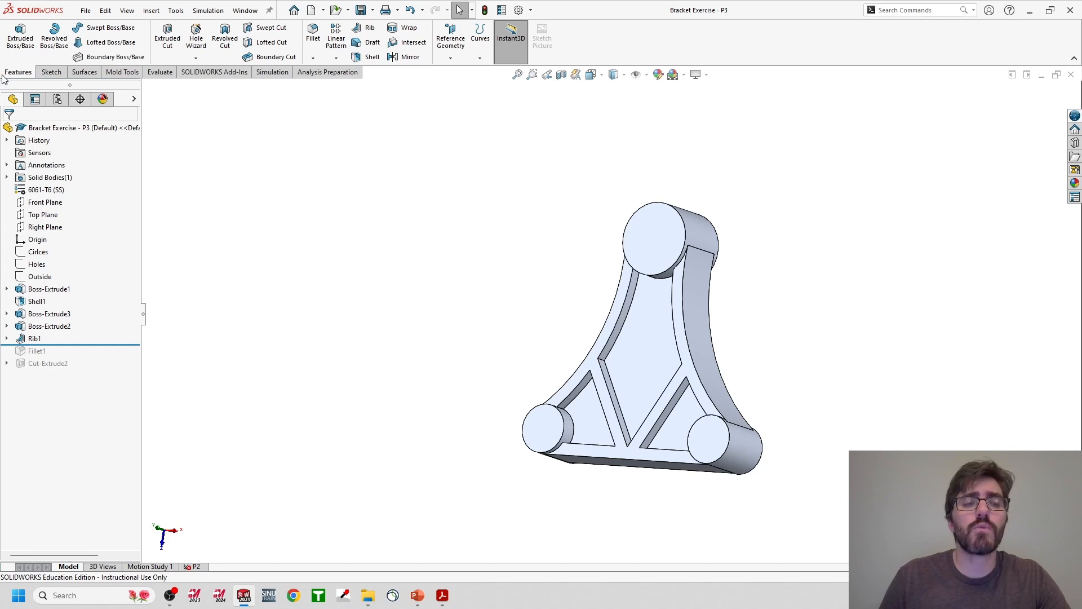
Mirror Rib1 about the Top Plane and check the ribs on the opposite side of the web.
{"action": "left_click", "coordinate": [407, 57]}
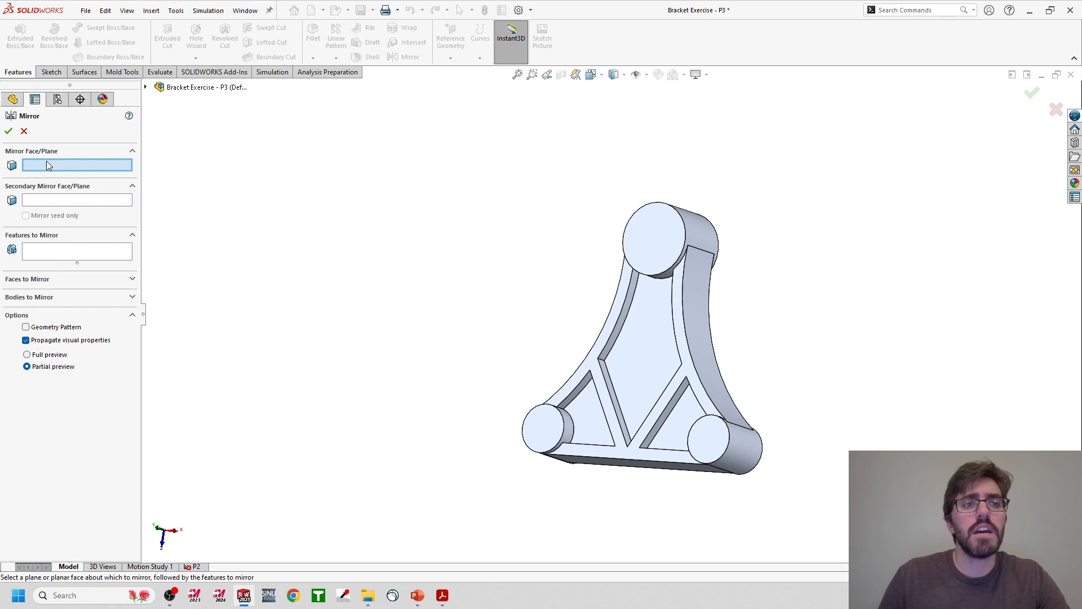
{"action": "left_click", "coordinate": [146, 88]}
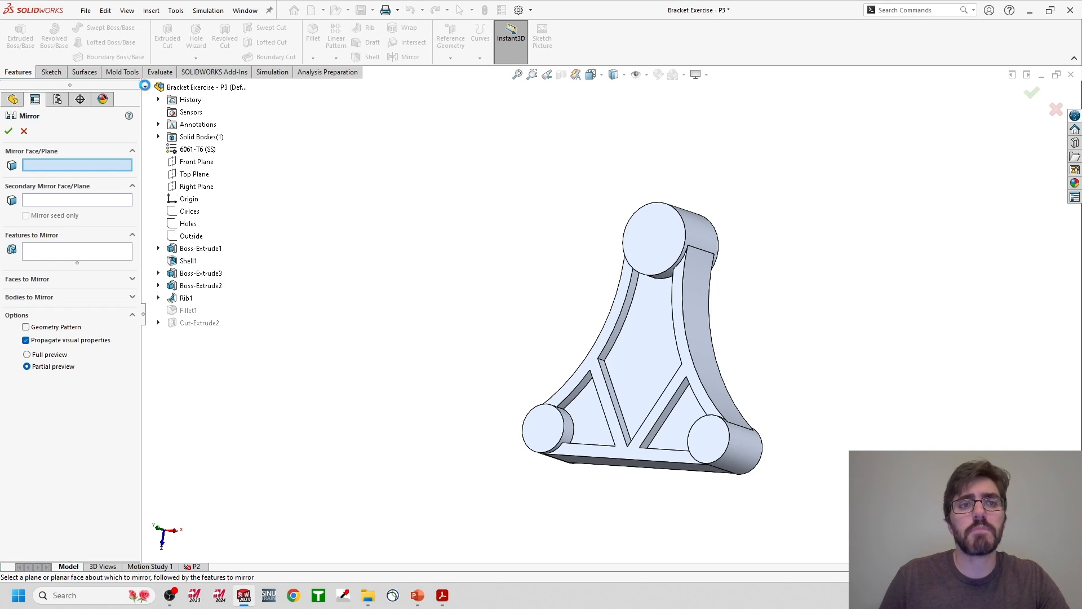
{"action": "left_click", "coordinate": [190, 175]}
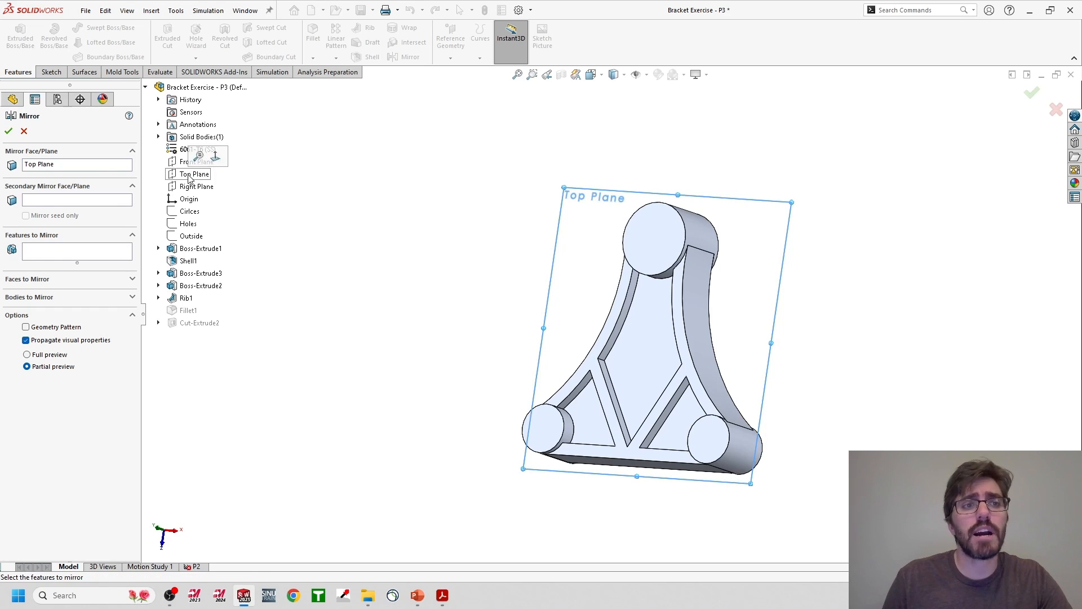
{"action": "left_click", "coordinate": [49, 255]}
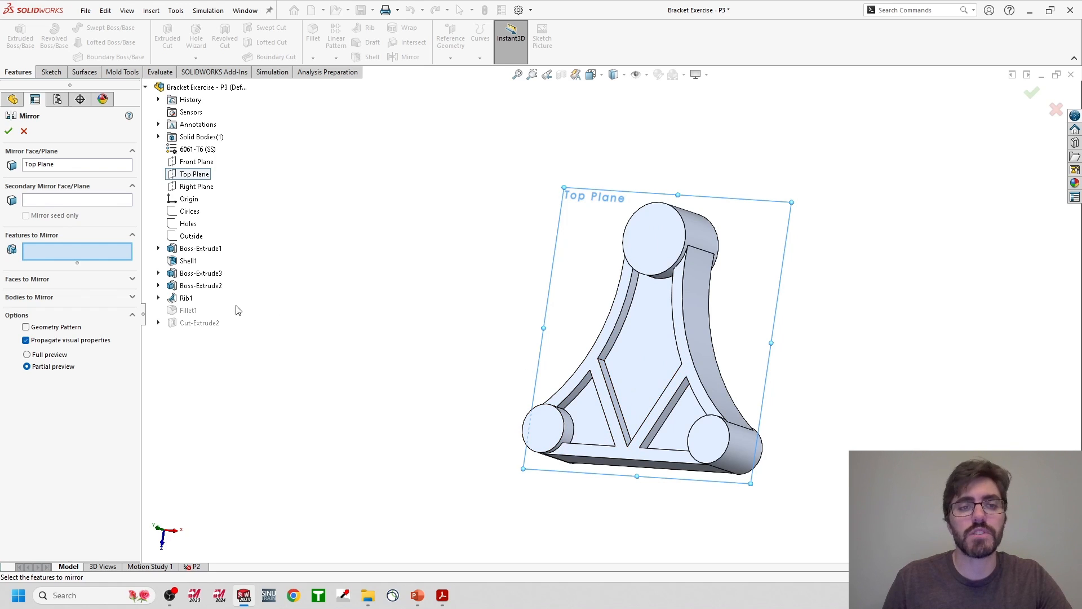
{"action": "left_click", "coordinate": [175, 298]}
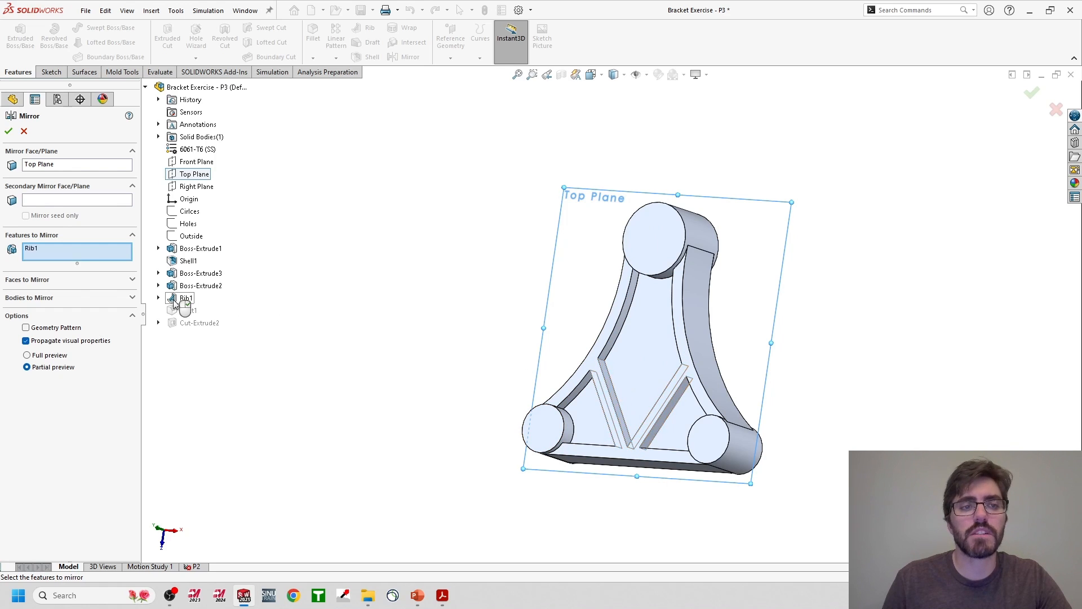
{"action": "left_click", "coordinate": [8, 131]}
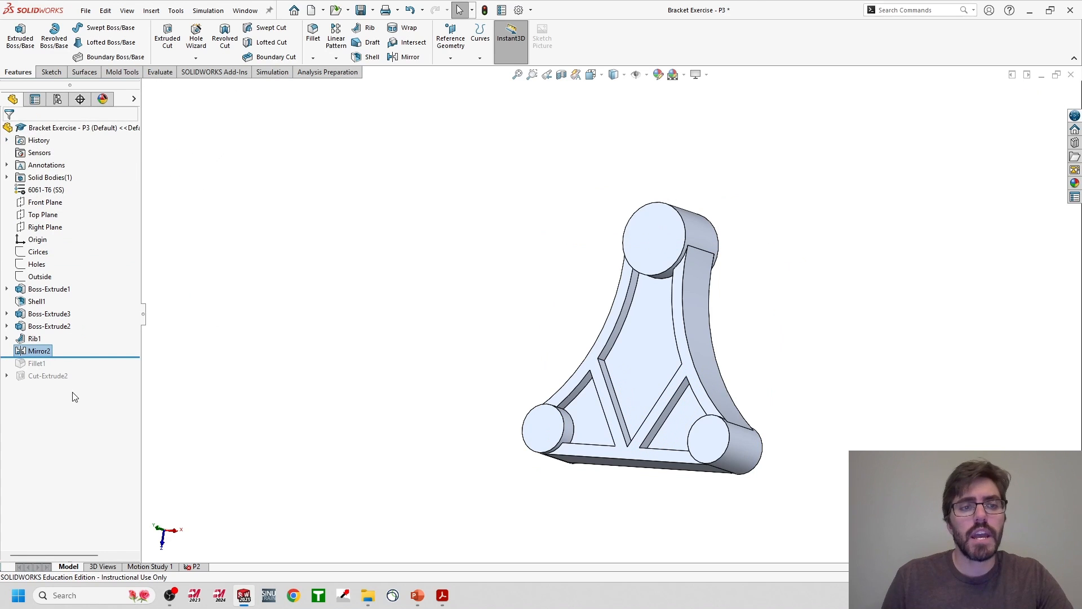
{"action": "middle_click_drag", "start_coordinate": [799, 348], "coordinate": [395, 348]}
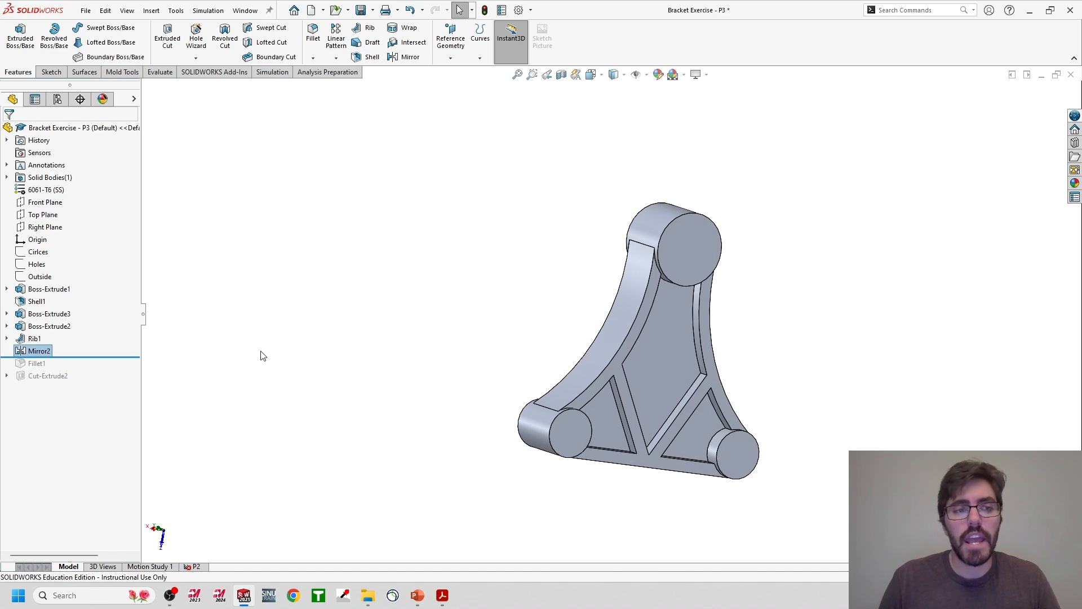
Roll forward past Fillet1 and add the opposite side's internal pocket corner edges to it, keeping the 0.135 in radius.
{"action": "left_click_drag", "start_coordinate": [80, 356], "coordinate": [73, 367]}
{"action": "middle_click_drag", "start_coordinate": [391, 361], "coordinate": [541, 355]}
{"action": "left_click", "coordinate": [37, 363]}
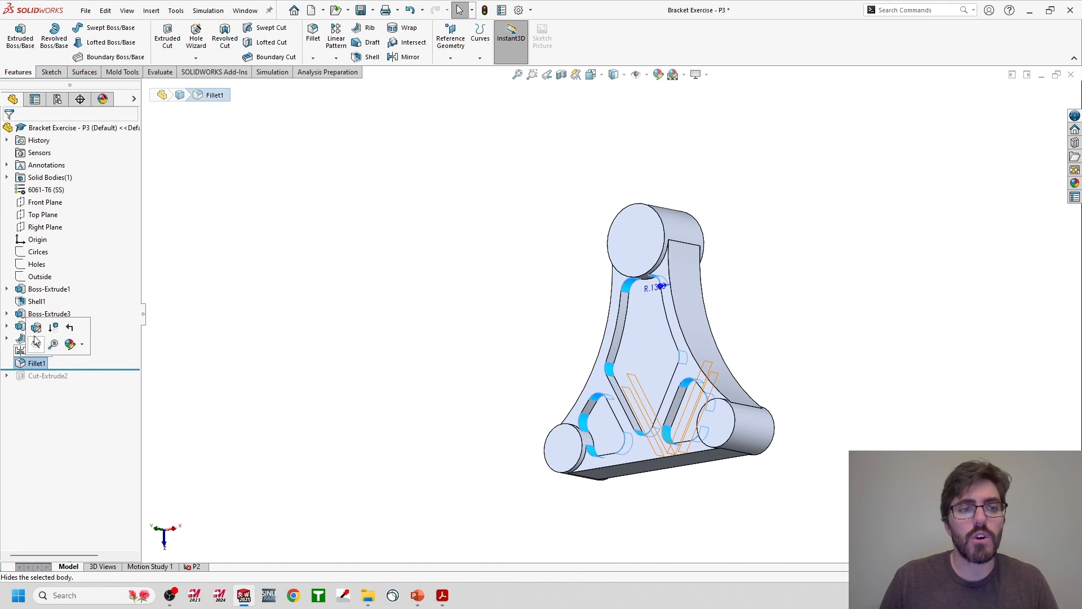
{"action": "left_click", "coordinate": [36, 327]}
{"action": "middle_click_drag", "start_coordinate": [691, 332], "coordinate": [548, 302]}
{"action": "middle_click_drag", "start_coordinate": [731, 348], "coordinate": [662, 222], "text": "shift"}
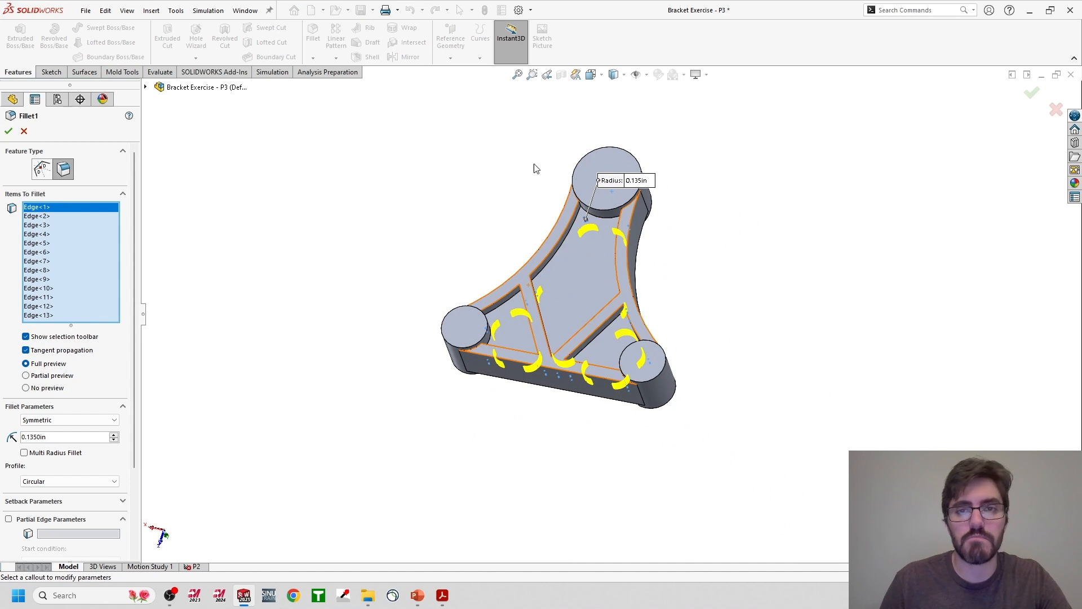
{"action": "scroll", "coordinate": [575, 165], "scroll_direction": "down", "scroll_amount": 2}
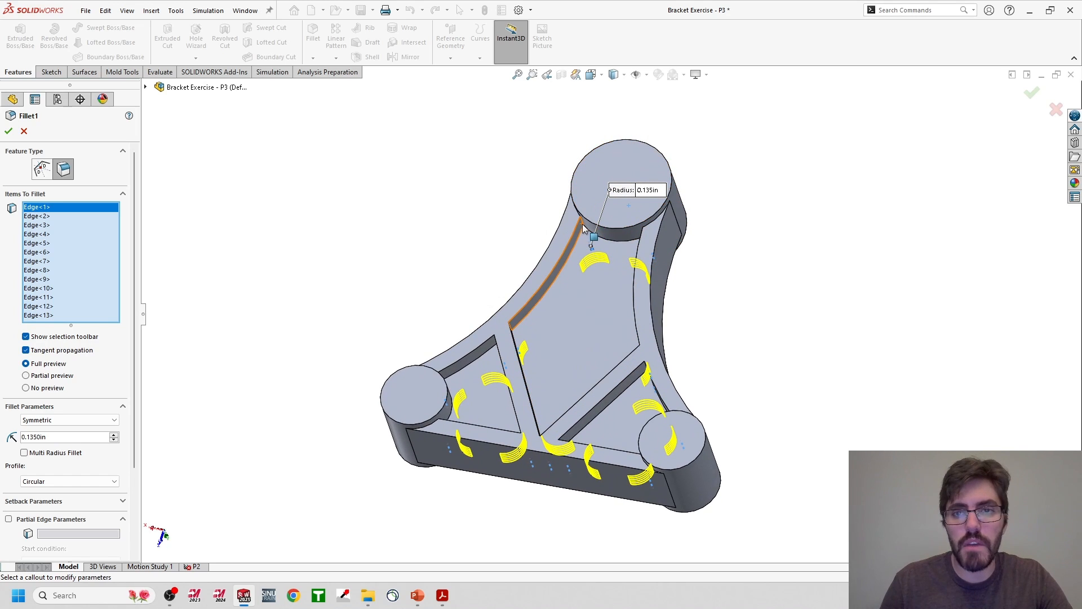
{"action": "left_click", "coordinate": [583, 222]}
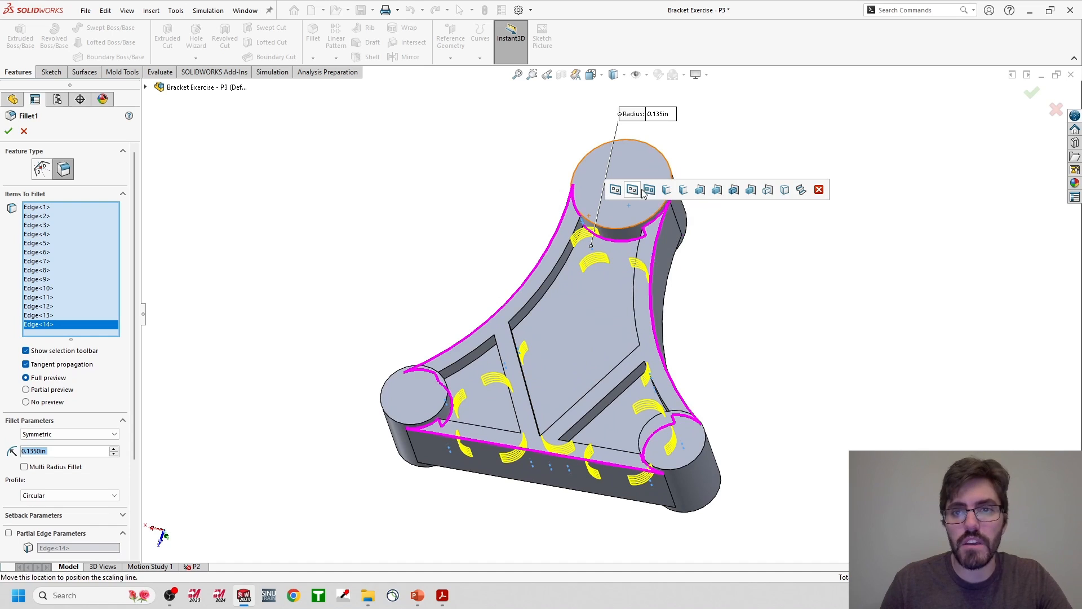
{"action": "left_click", "coordinate": [682, 194]}
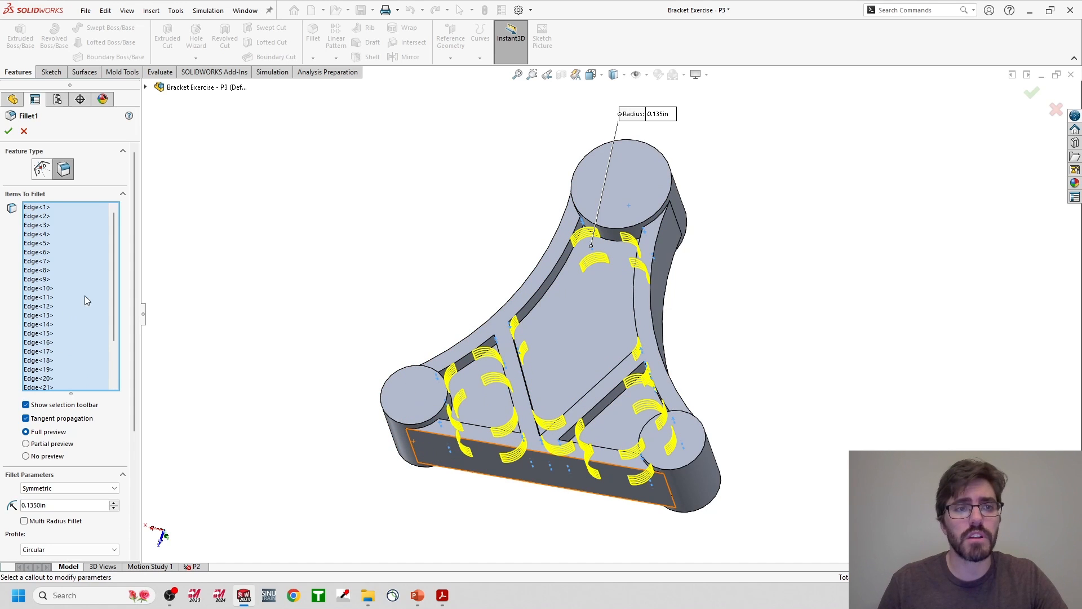
{"action": "scroll", "coordinate": [110, 274], "scroll_direction": "down", "scroll_amount": 2}
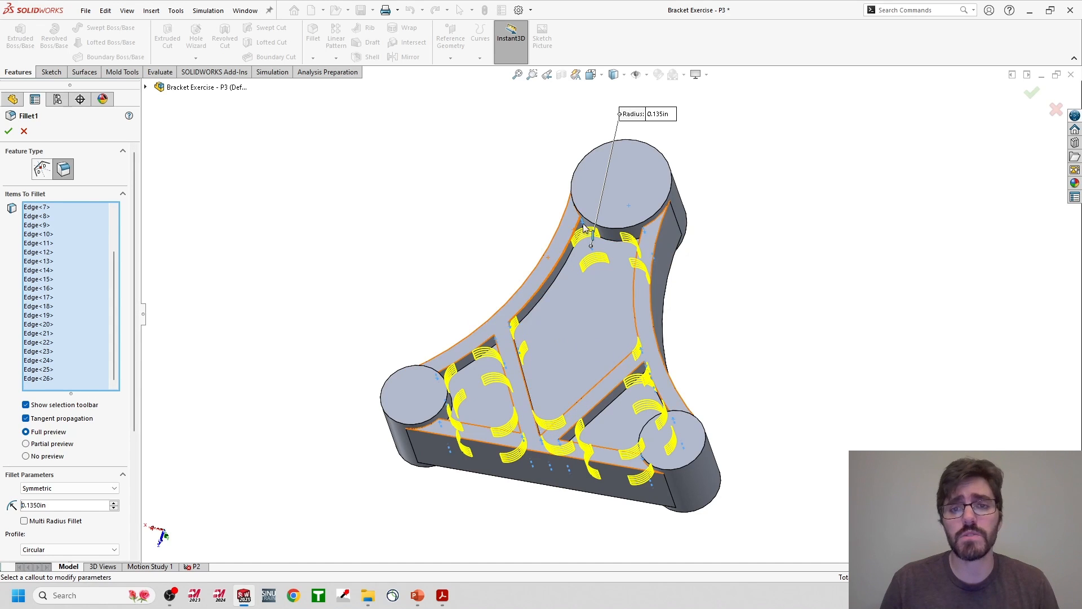
{"action": "left_click", "coordinate": [8, 133]}
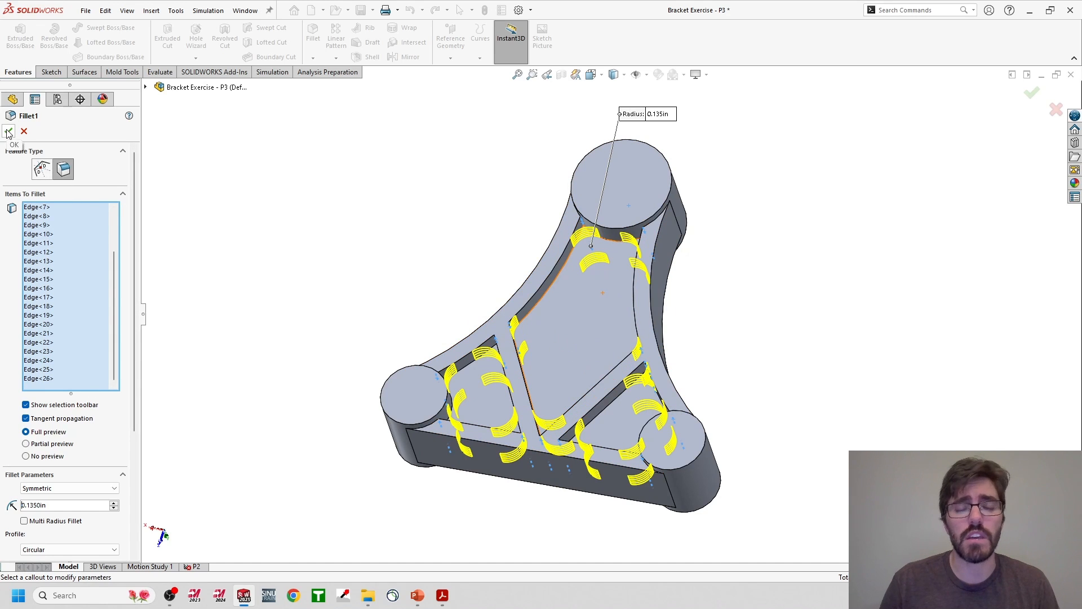
Switch to the drawing PDFs, compare P2 with P3, highlight P3's floor radius callout in Section A-A, and return to the model.
{"action": "middle_click_drag", "start_coordinate": [553, 329], "coordinate": [547, 302]}
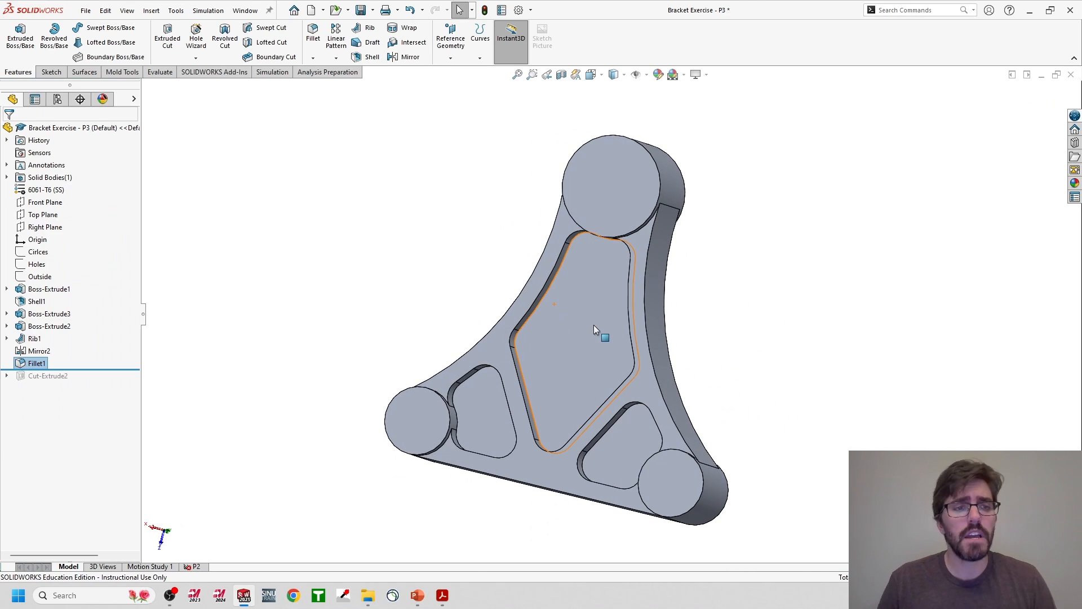
{"action": "mouse_move", "coordinate": [443, 596]}
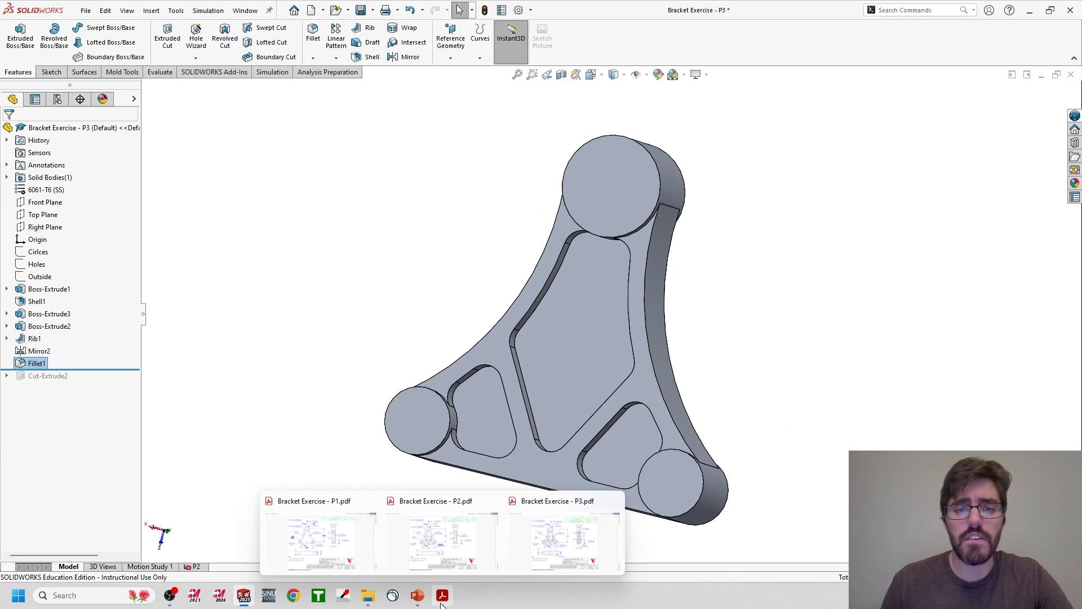
{"action": "left_click", "coordinate": [546, 533]}
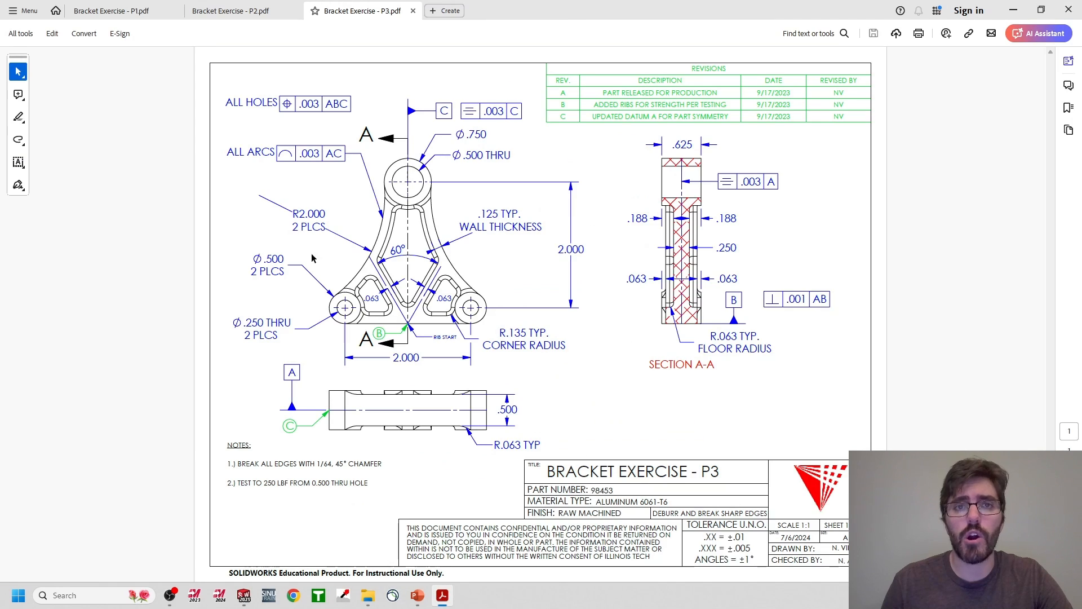
{"action": "key", "text": "ctrl+shift+Tab"}
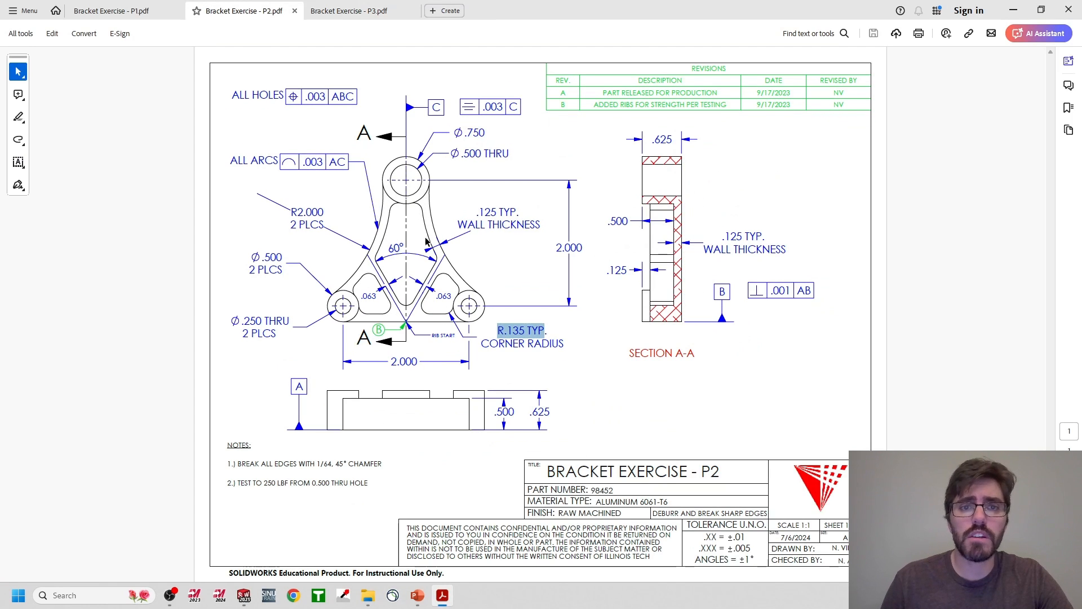
{"action": "left_click", "coordinate": [361, 11]}
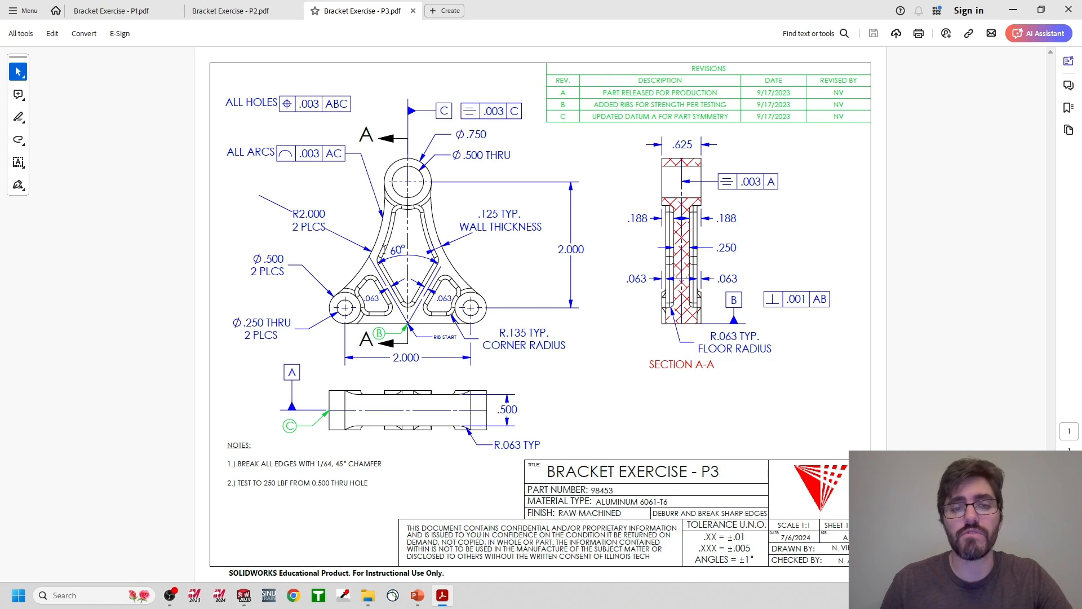
{"action": "left_click", "coordinate": [271, 14]}
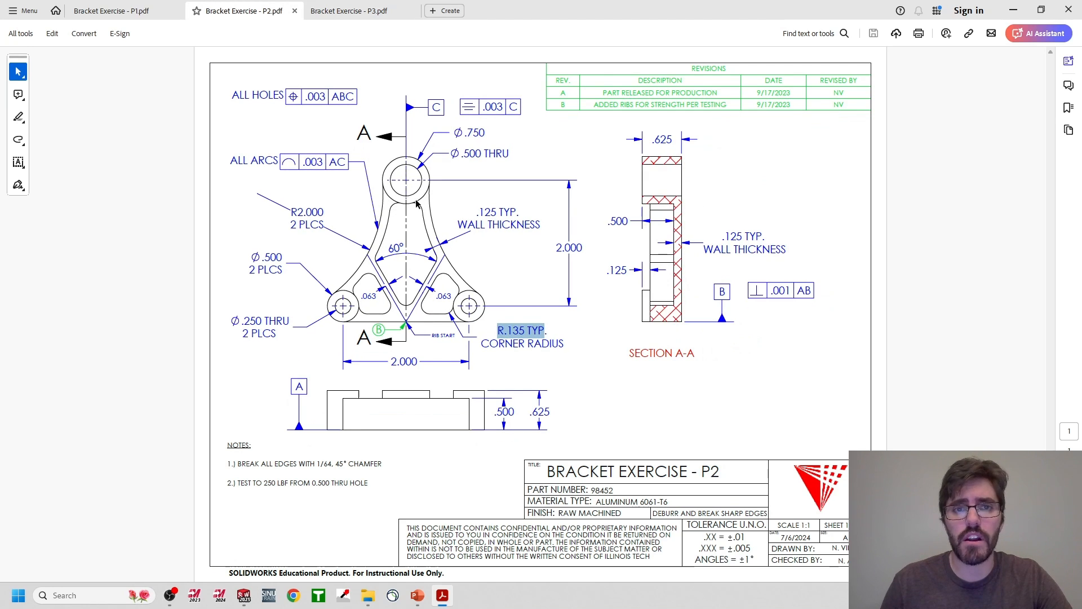
{"action": "left_click", "coordinate": [364, 11]}
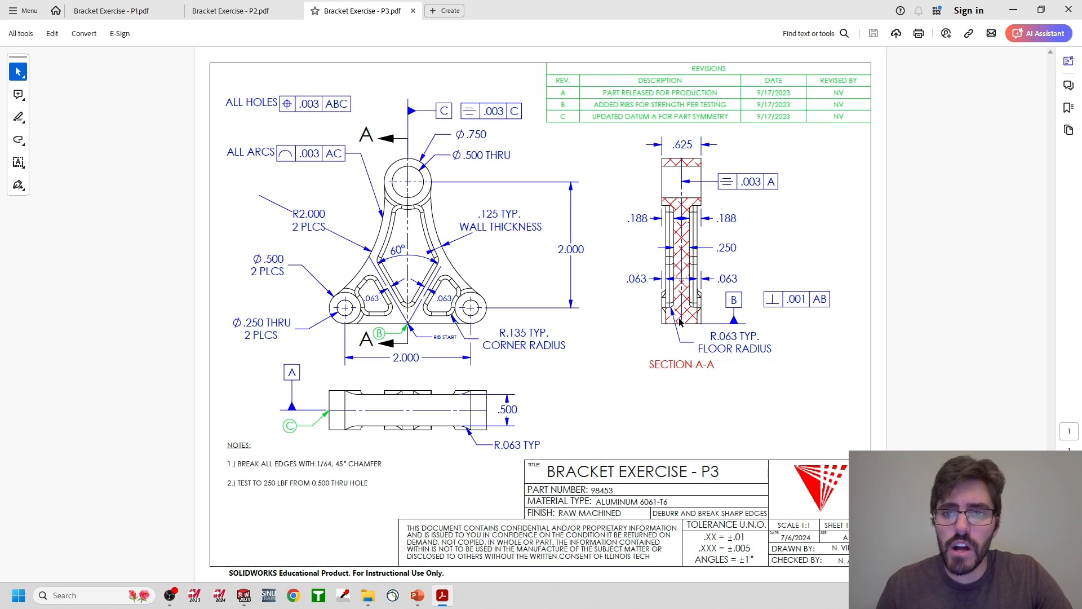
{"action": "left_click_drag", "start_coordinate": [705, 340], "coordinate": [724, 356]}
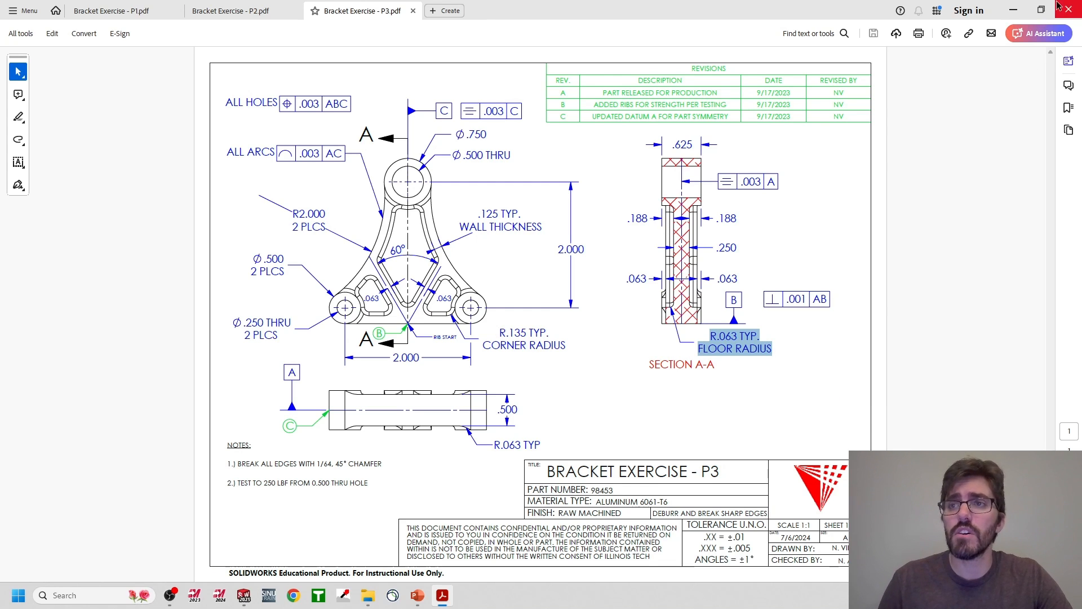
{"action": "left_click", "coordinate": [1013, 10]}
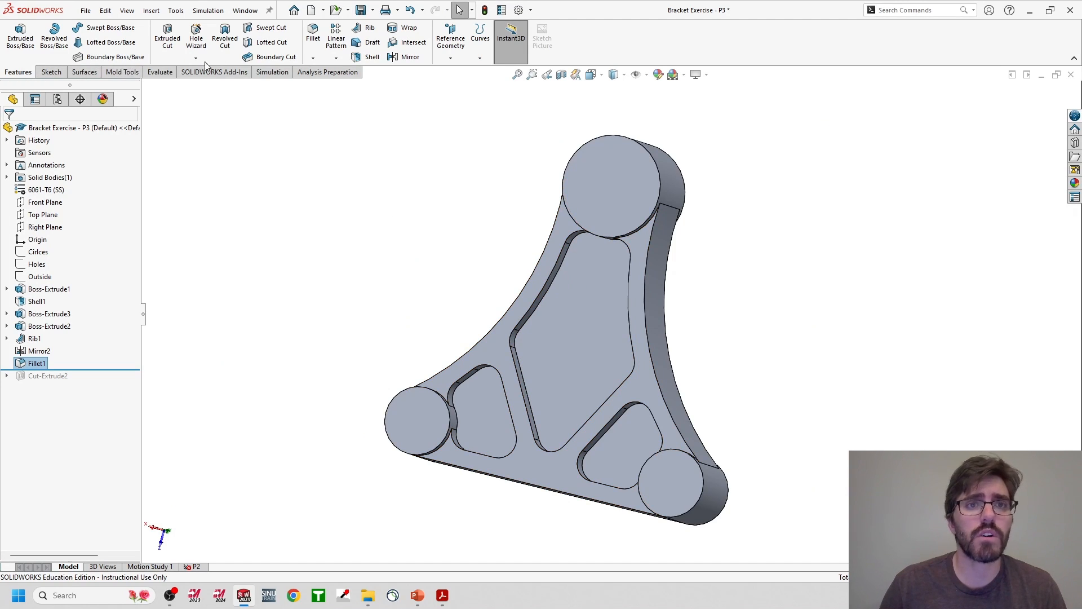
Begin a constant-size Fillet with a 0.0625 in radius, selecting the connected edges where the curved side wall's bosses meet the body.
{"action": "left_click", "coordinate": [313, 38]}
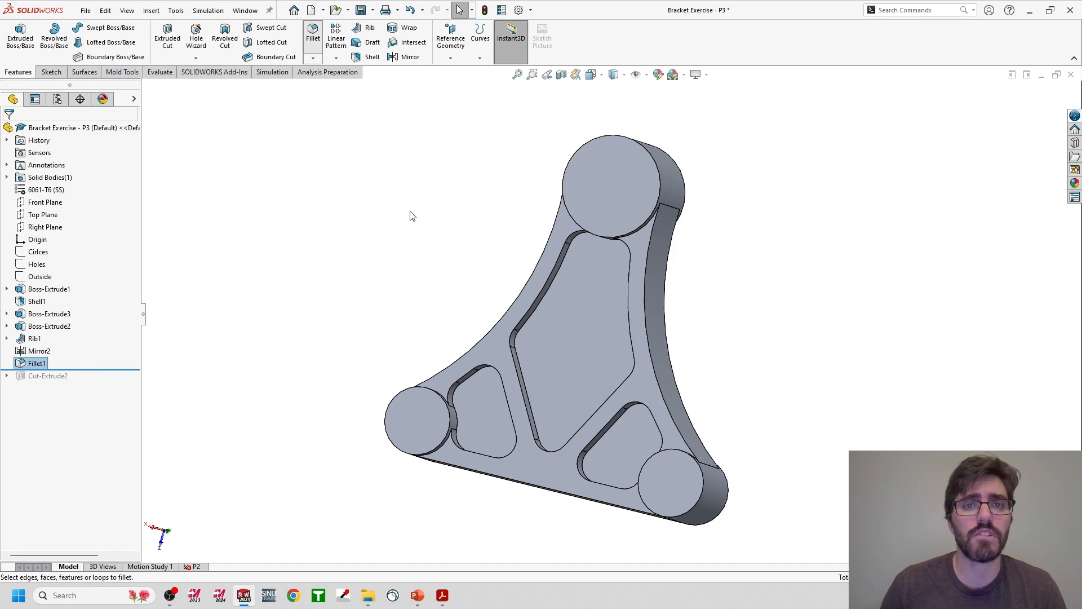
{"action": "middle_click_drag", "start_coordinate": [620, 267], "coordinate": [621, 208]}
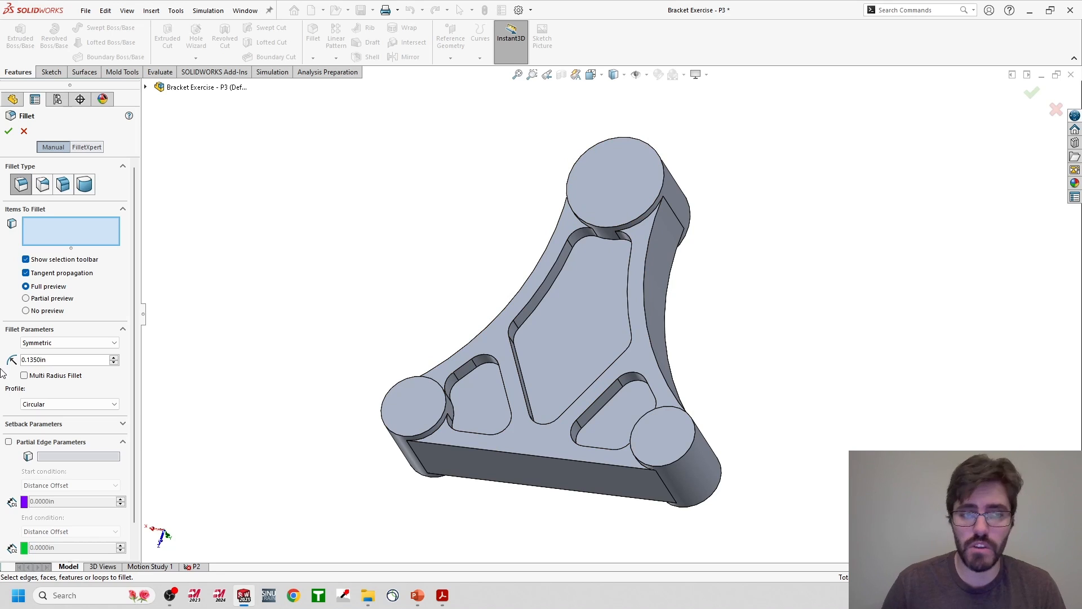
{"action": "double_click", "coordinate": [60, 361]}
{"action": "key", "text": "BackSpace"}
{"action": "type", "text": ".0625"}
{"action": "key", "text": "Return"}
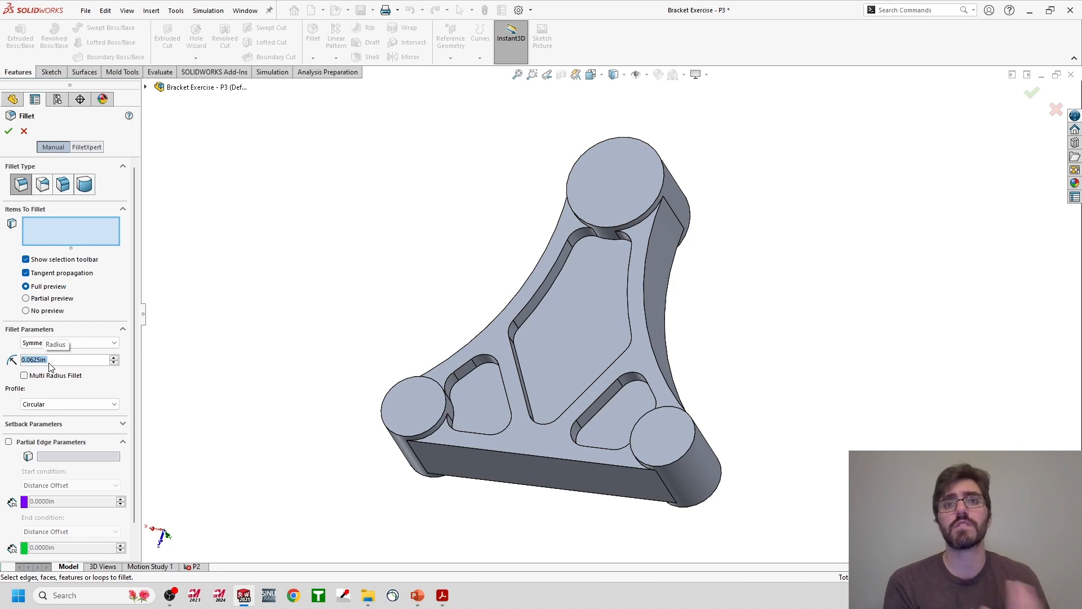
{"action": "left_click", "coordinate": [637, 226]}
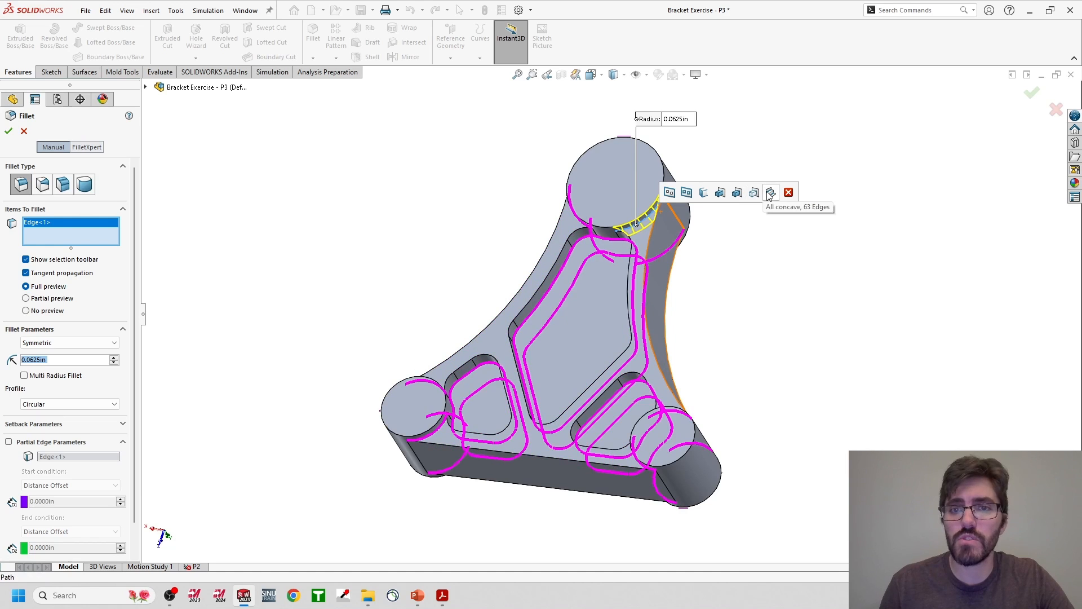
{"action": "left_click", "coordinate": [704, 194]}
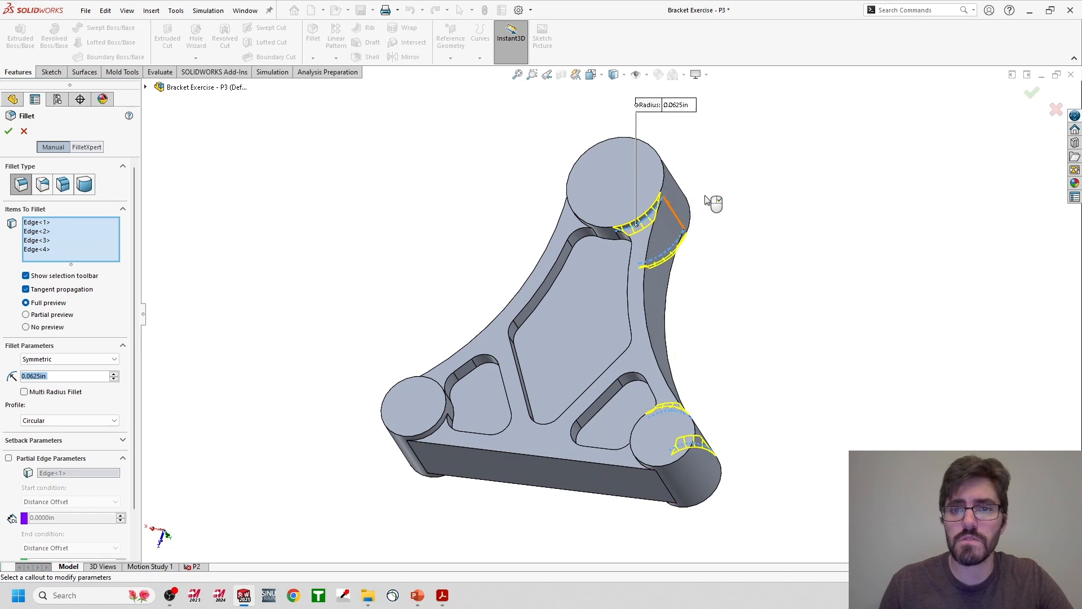
Add the remaining edges where the three bosses meet the body on both sides to the 0.0625 in fillet.
{"action": "middle_click_drag", "start_coordinate": [712, 203], "coordinate": [562, 241]}
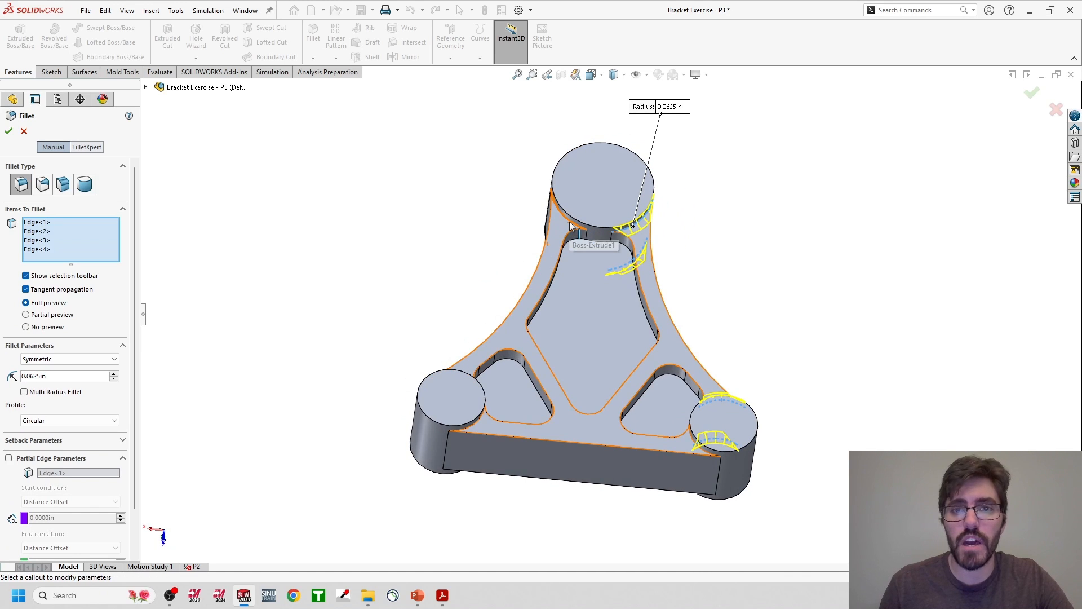
{"action": "left_click", "coordinate": [572, 225]}
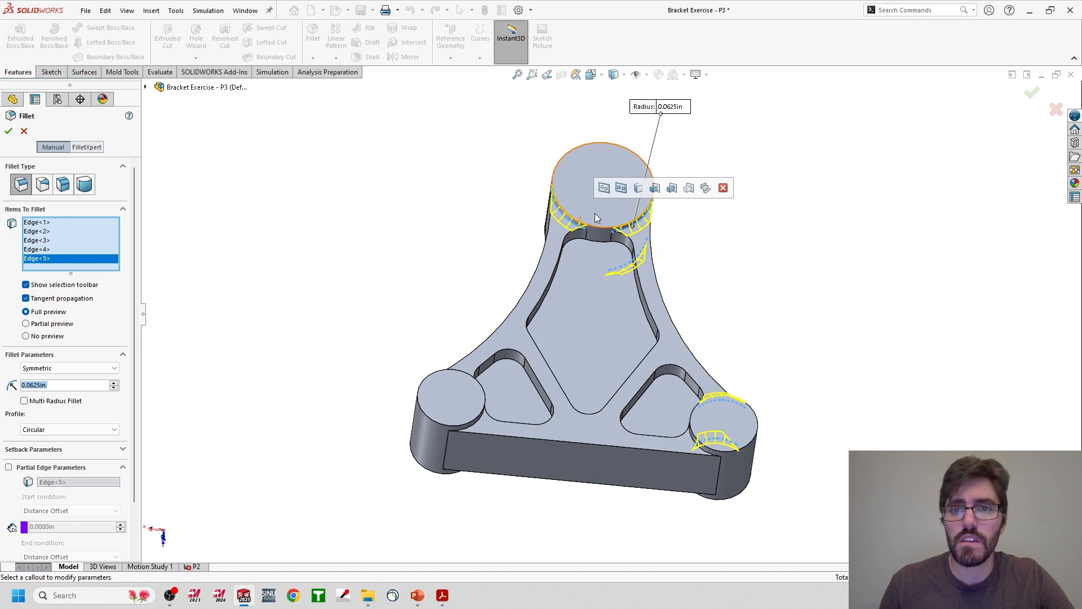
{"action": "left_click", "coordinate": [638, 190]}
{"action": "middle_click_drag", "start_coordinate": [573, 275], "coordinate": [474, 393]}
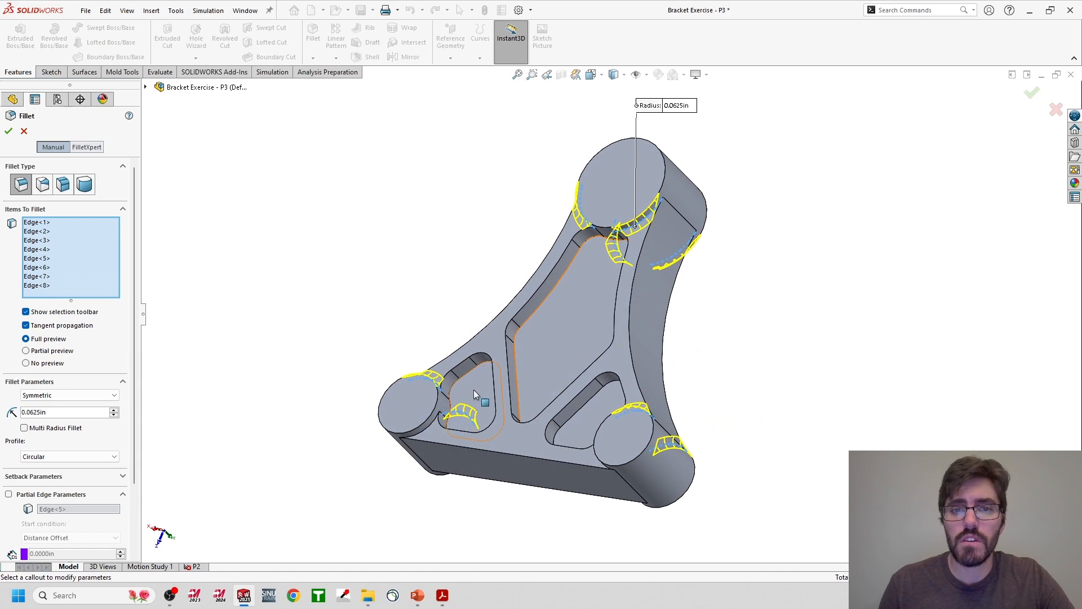
{"action": "left_click", "coordinate": [434, 441]}
{"action": "middle_click_drag", "start_coordinate": [621, 362], "coordinate": [766, 424]}
{"action": "left_click", "coordinate": [767, 424]}
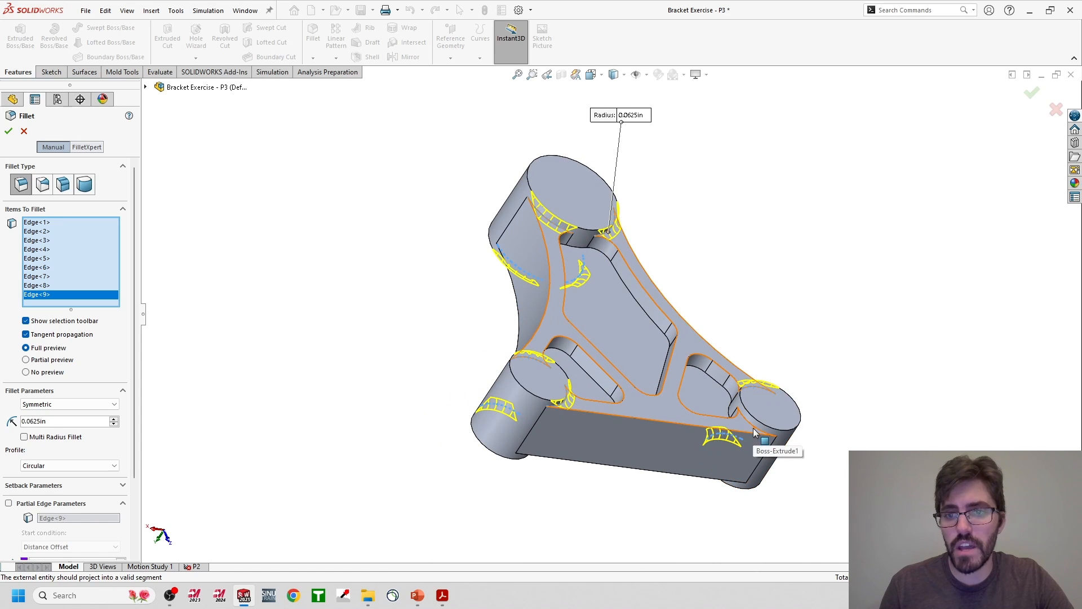
{"action": "middle_click_drag", "start_coordinate": [688, 440], "coordinate": [683, 219]}
{"action": "left_click", "coordinate": [410, 311]}
{"action": "left_click", "coordinate": [732, 223]}
Add all six pocket floor faces on both sides of the web to the 0.0625 in fillet and complete it.
{"action": "left_click", "coordinate": [671, 204]}
{"action": "left_click", "coordinate": [591, 269]}
{"action": "left_click", "coordinate": [540, 216]}
{"action": "middle_click_drag", "start_coordinate": [586, 192], "coordinate": [472, 458]}
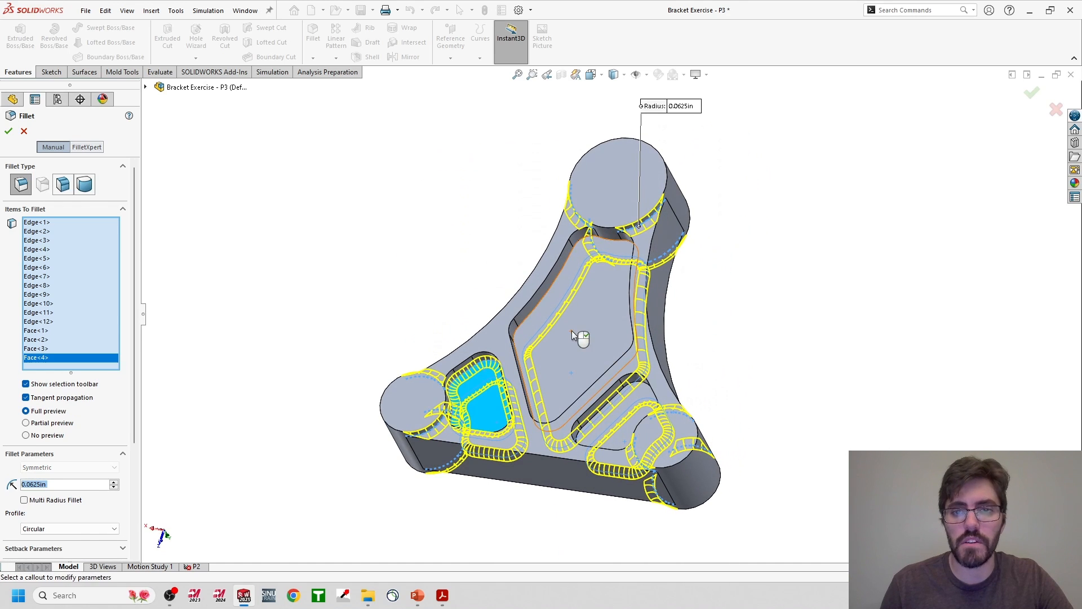
{"action": "left_click", "coordinate": [641, 399]}
{"action": "middle_click_drag", "start_coordinate": [664, 411], "coordinate": [393, 341]}
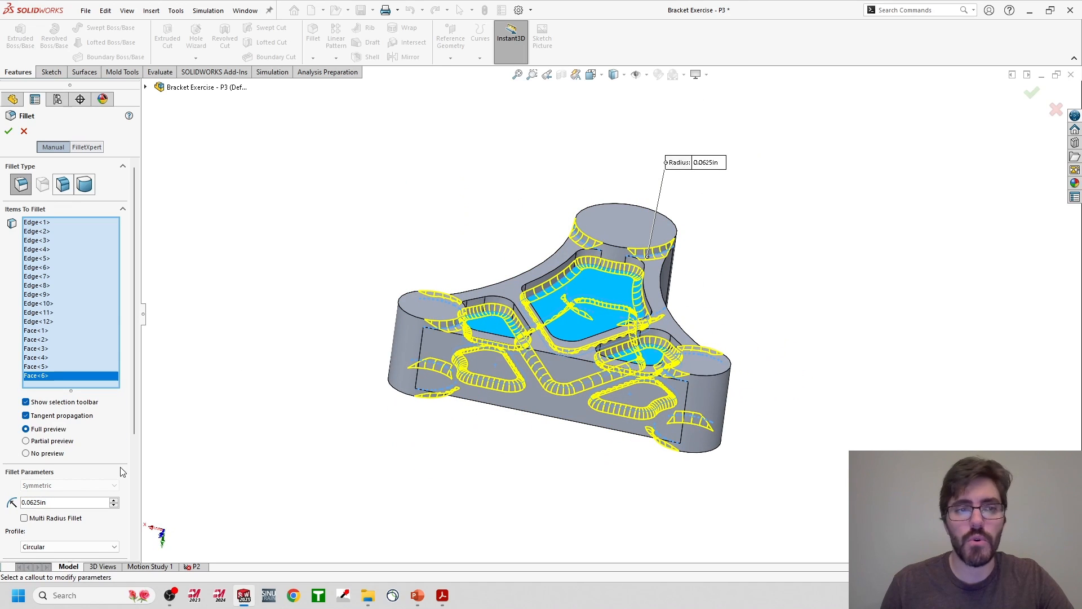
{"action": "middle_click_drag", "start_coordinate": [600, 323], "coordinate": [628, 294]}
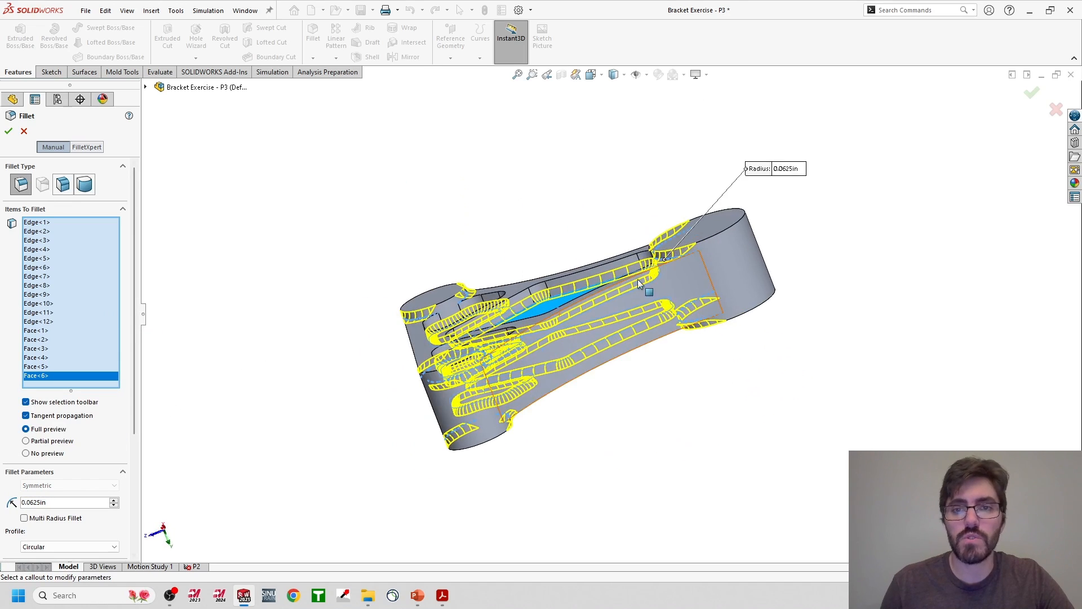
{"action": "middle_click", "coordinate": [656, 299]}
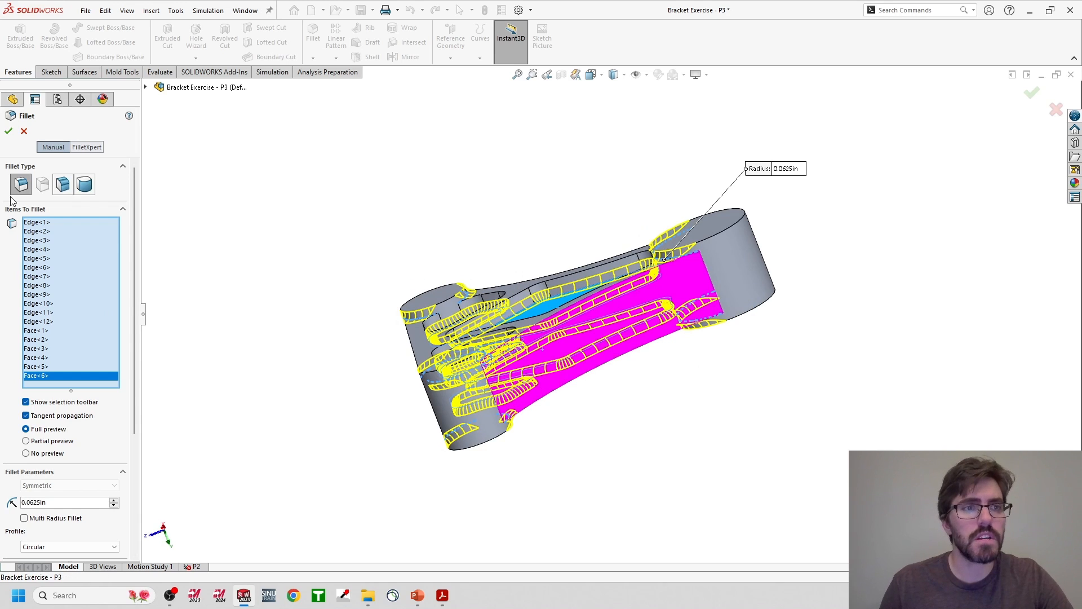
{"action": "left_click", "coordinate": [9, 131]}
Reopen Fillet2 to review its selected edges and faces, and close it without changes.
{"action": "middle_click_drag", "start_coordinate": [456, 241], "coordinate": [471, 242]}
{"action": "right_click", "coordinate": [31, 377]}
{"action": "left_click", "coordinate": [41, 300]}
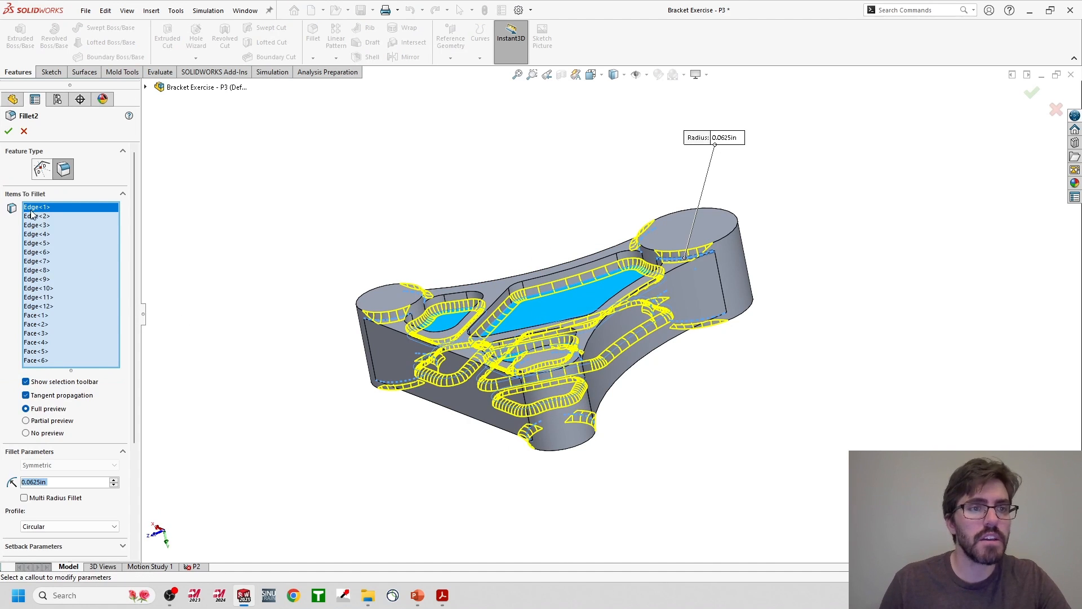
{"action": "left_click", "coordinate": [48, 307]}
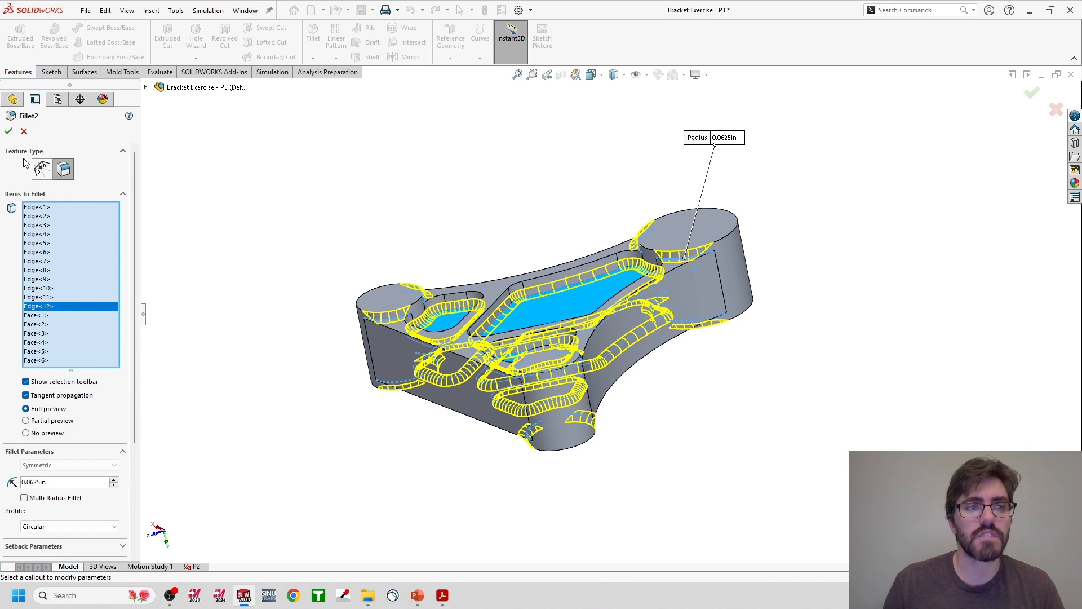
{"action": "key", "text": "Return"}
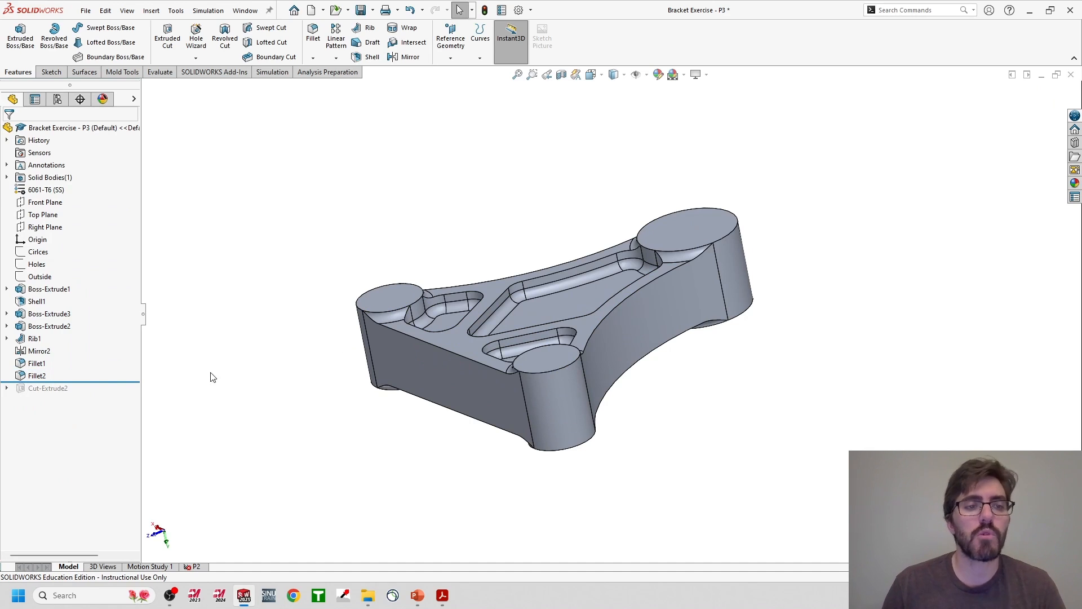
Roll forward past Cut-Extrude2 and review its end conditions, keeping Through All in both directions, then inspect the holes.
{"action": "left_click_drag", "start_coordinate": [98, 382], "coordinate": [98, 395]}
{"action": "middle_click_drag", "start_coordinate": [469, 273], "coordinate": [451, 296]}
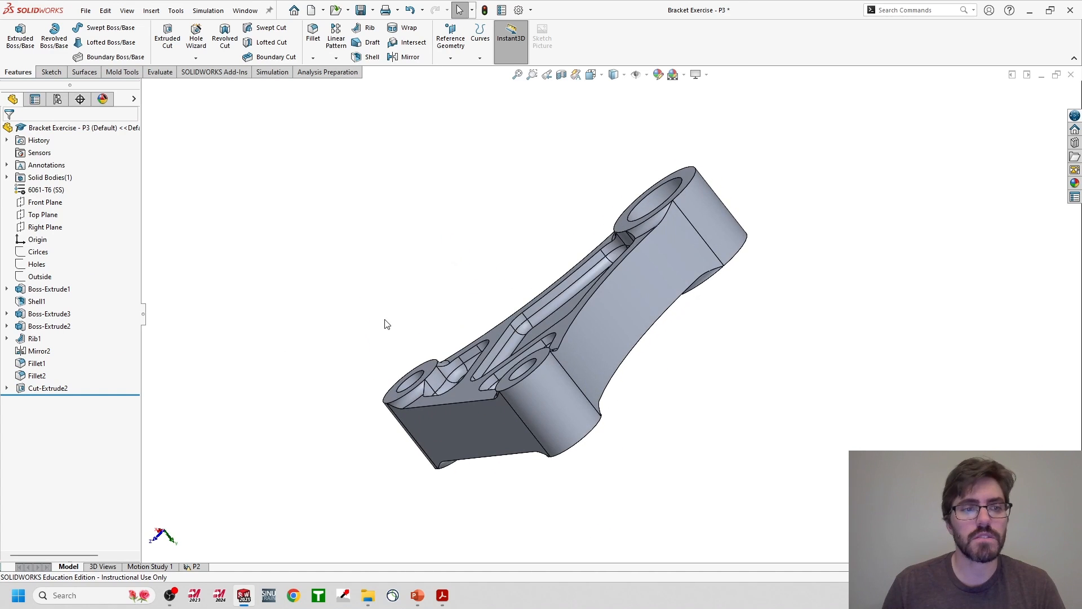
{"action": "middle_click_drag", "start_coordinate": [393, 350], "coordinate": [102, 410]}
{"action": "left_click", "coordinate": [47, 388]}
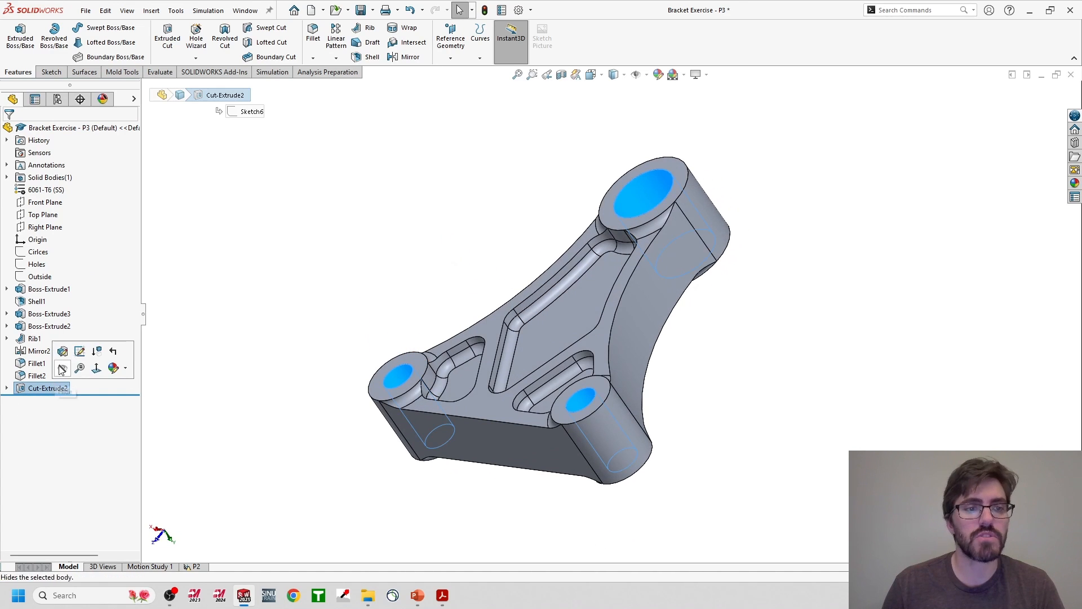
{"action": "left_click", "coordinate": [62, 359]}
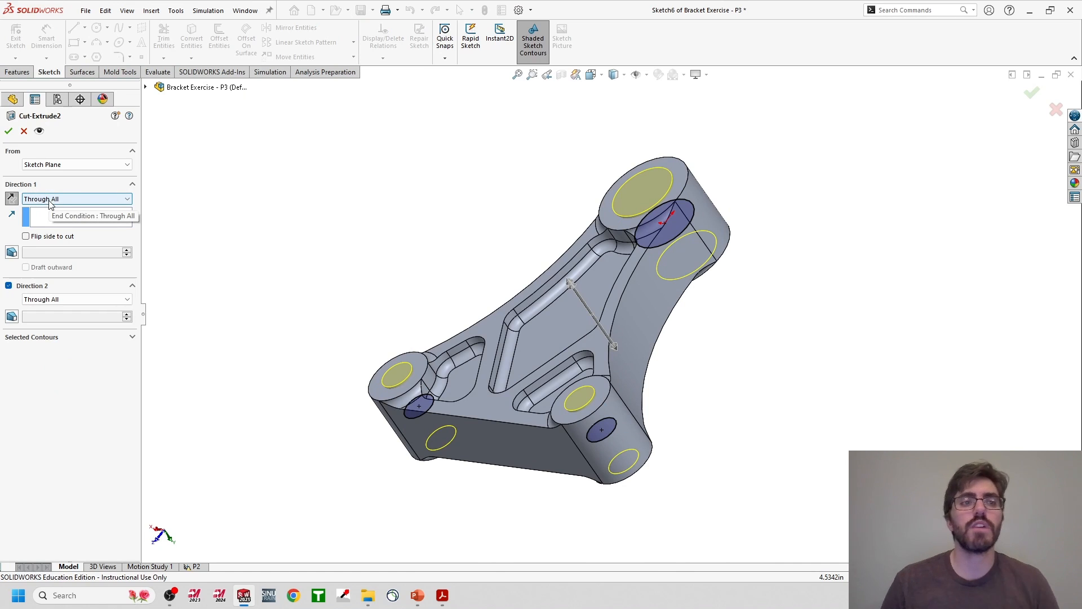
{"action": "left_click", "coordinate": [49, 200]}
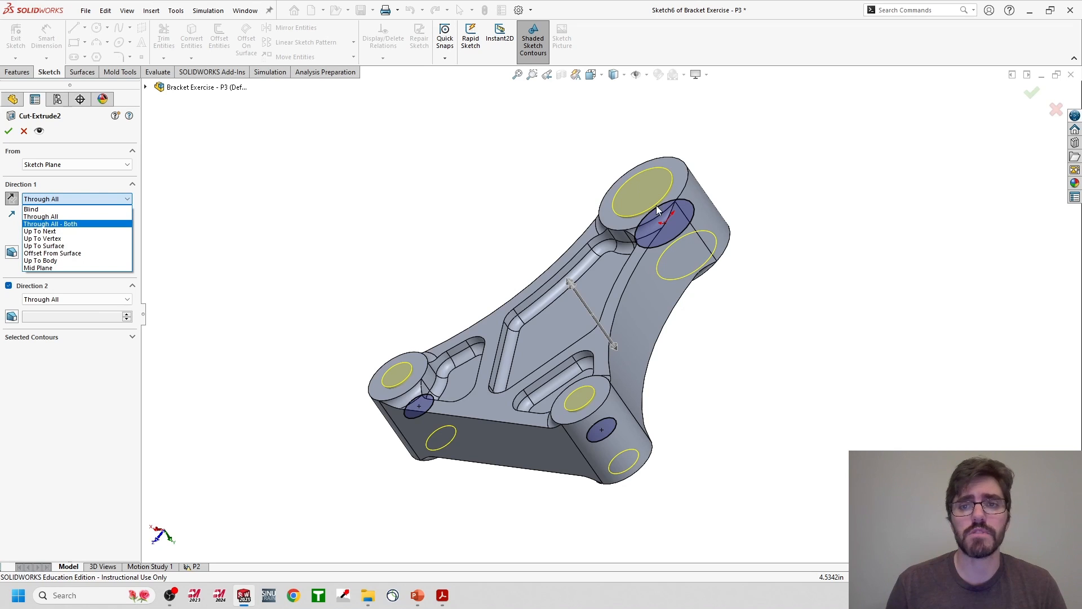
{"action": "left_click", "coordinate": [48, 217]}
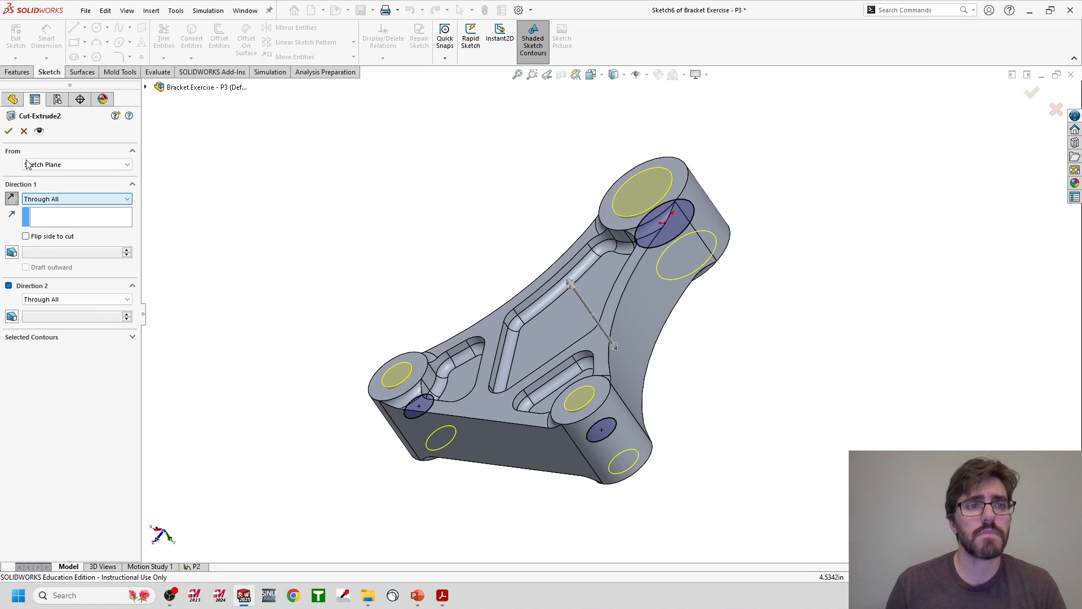
{"action": "left_click", "coordinate": [9, 132]}
{"action": "middle_click_drag", "start_coordinate": [473, 213], "coordinate": [409, 203]}
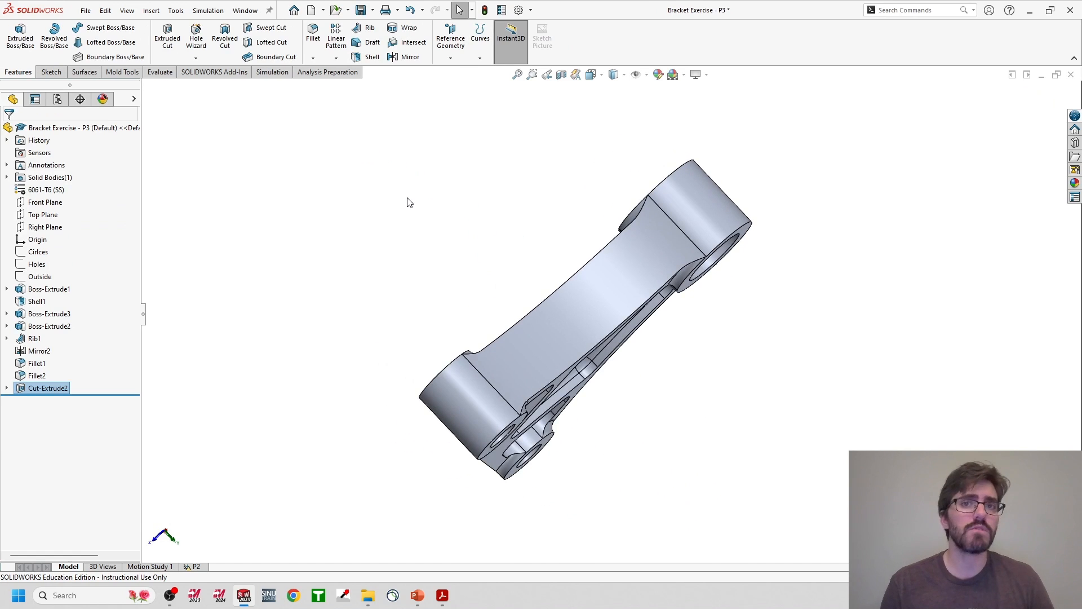
{"action": "middle_click_drag", "start_coordinate": [465, 316], "coordinate": [506, 315]}
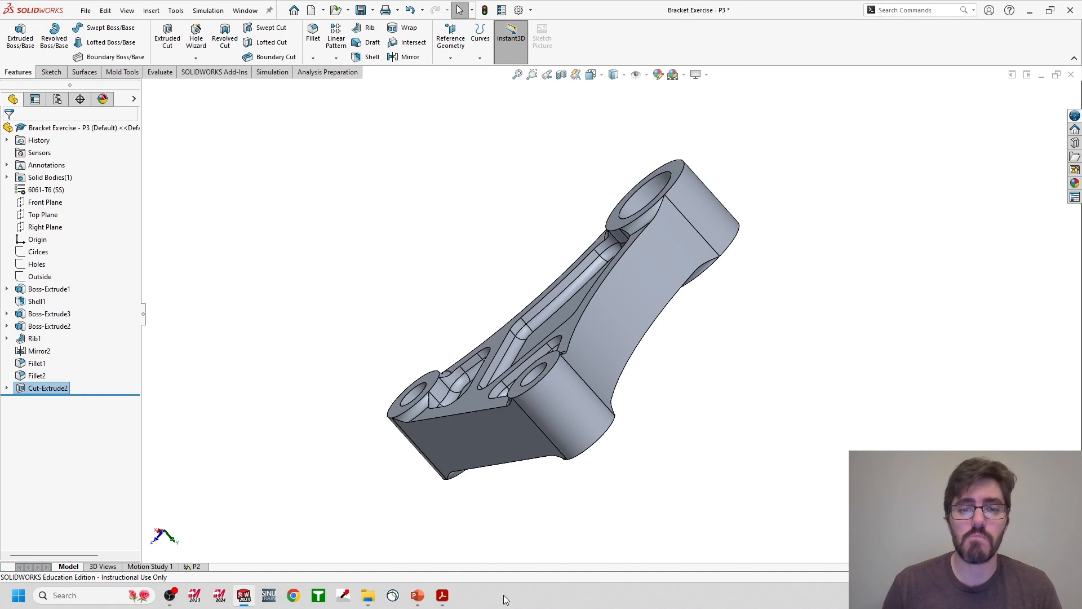
Switch to the drawing PDFs and compare the P3 bracket against the P2 revision again.
{"action": "mouse_move", "coordinate": [443, 595]}
{"action": "left_click", "coordinate": [550, 543]}
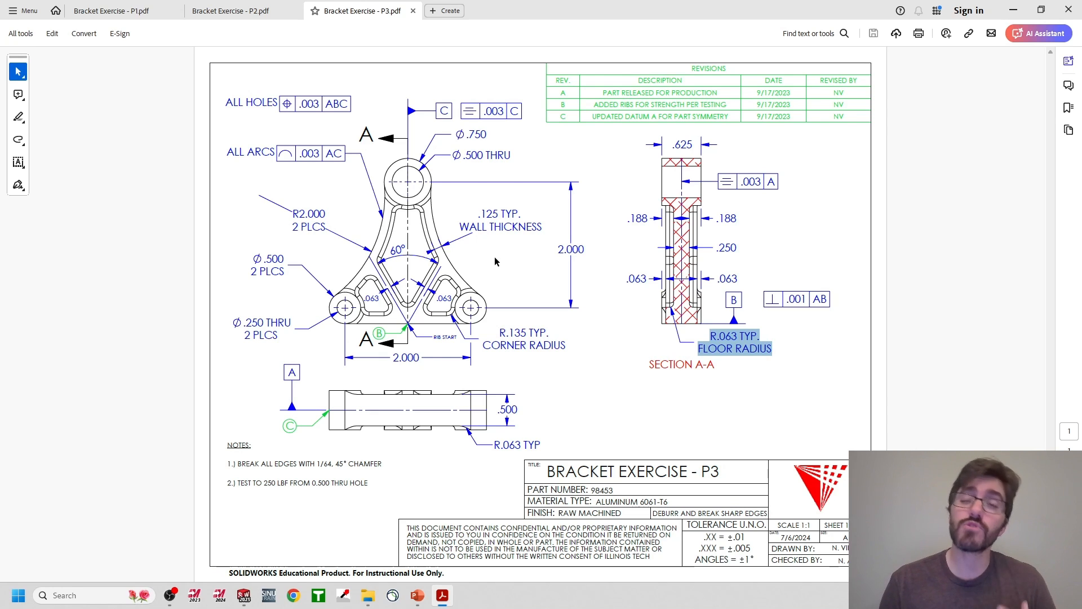
{"action": "left_click", "coordinate": [242, 10]}
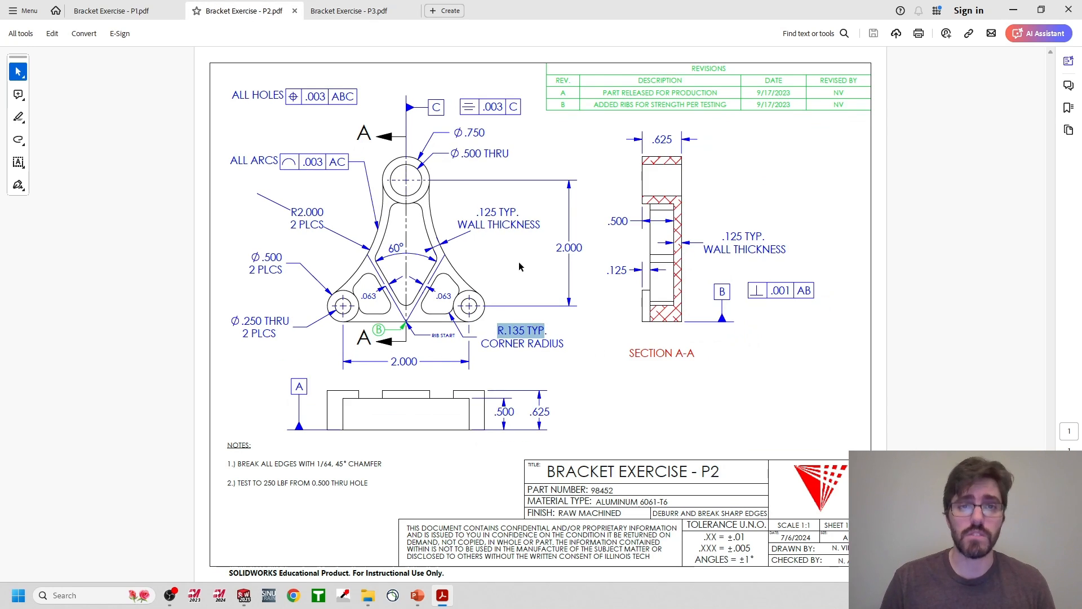
{"action": "left_click", "coordinate": [350, 11]}
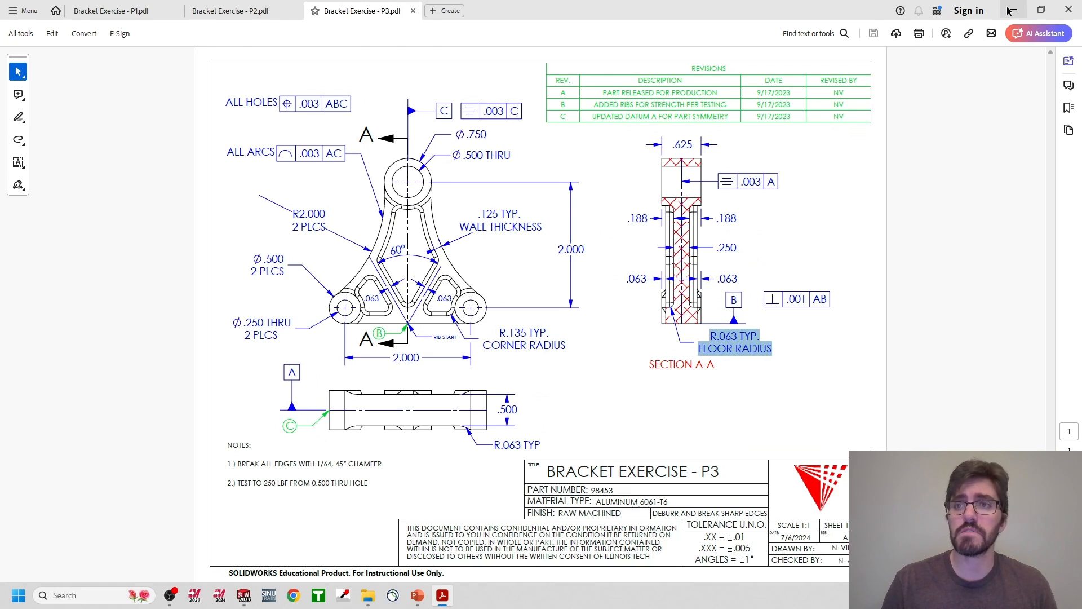
Switch back to SOLIDWORKS, open the P2 simulation study, and rename it P3.
{"action": "left_click", "coordinate": [1014, 11]}
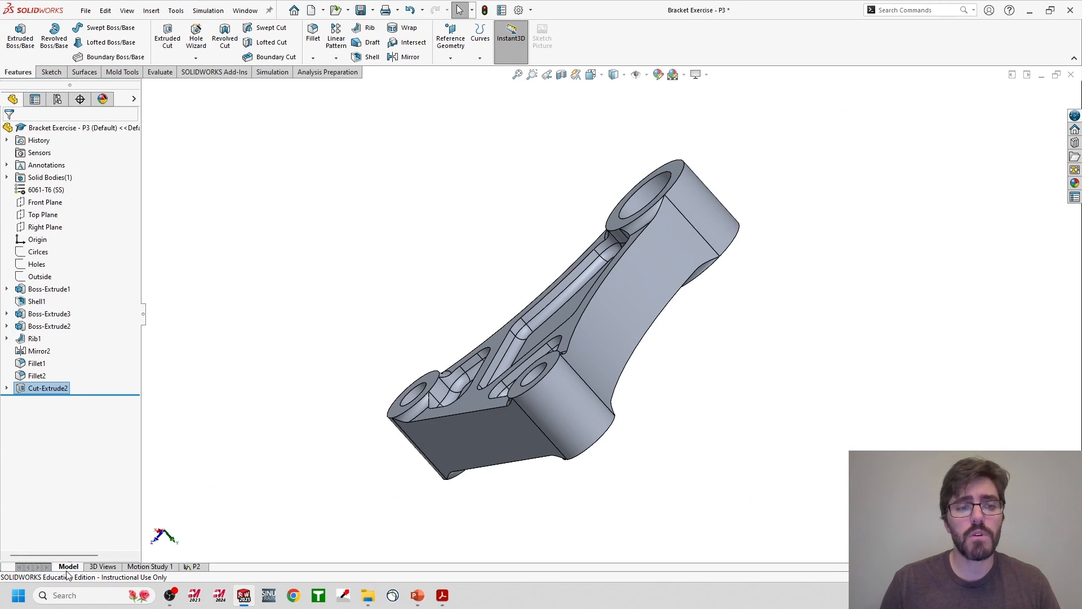
{"action": "left_click", "coordinate": [192, 567]}
{"action": "right_click", "coordinate": [190, 567]}
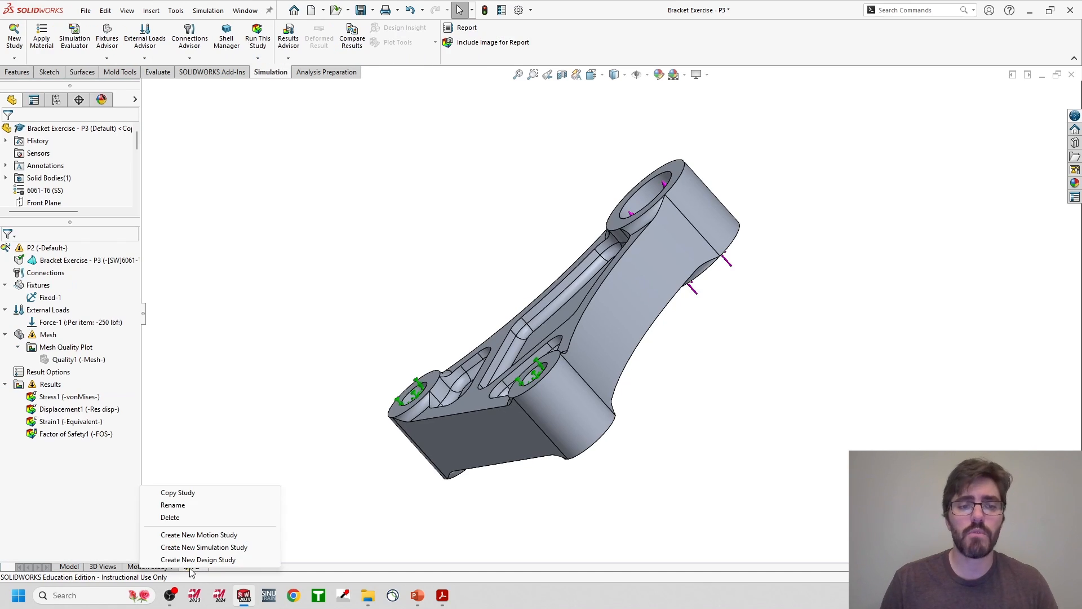
{"action": "left_click", "coordinate": [172, 505]}
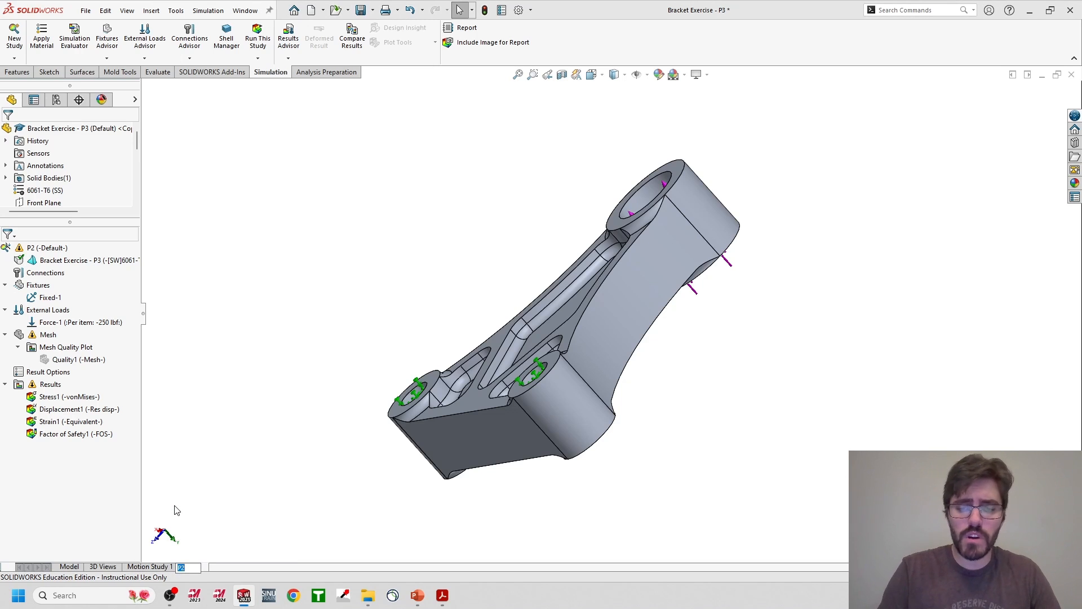
{"action": "key", "text": "Return"}
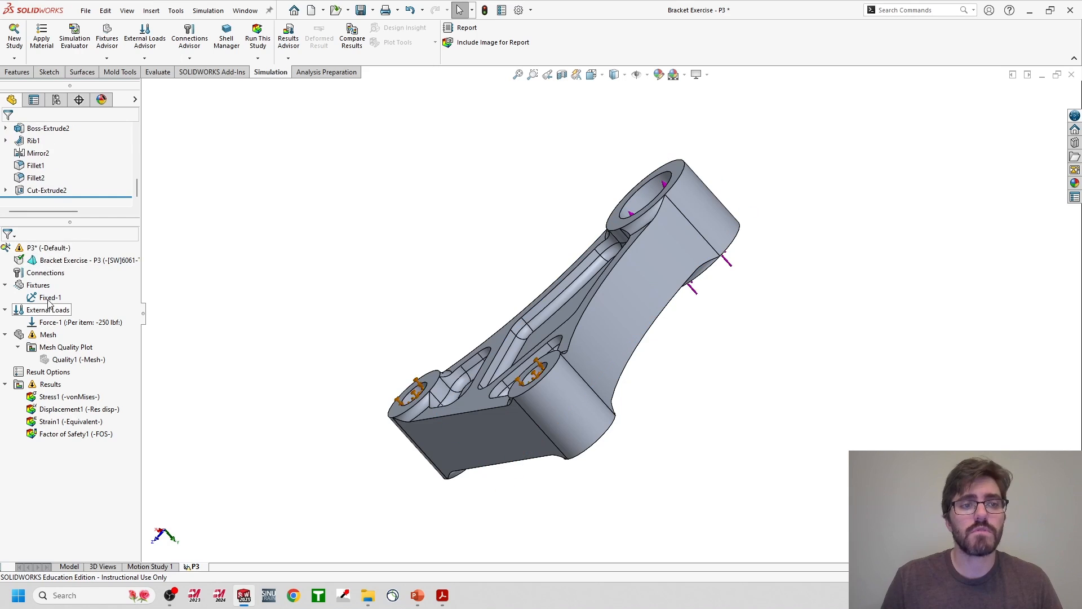
Set the P3 study's results folder to P3 inside FEA Studies and accept the static study properties.
{"action": "right_click", "coordinate": [31, 249]}
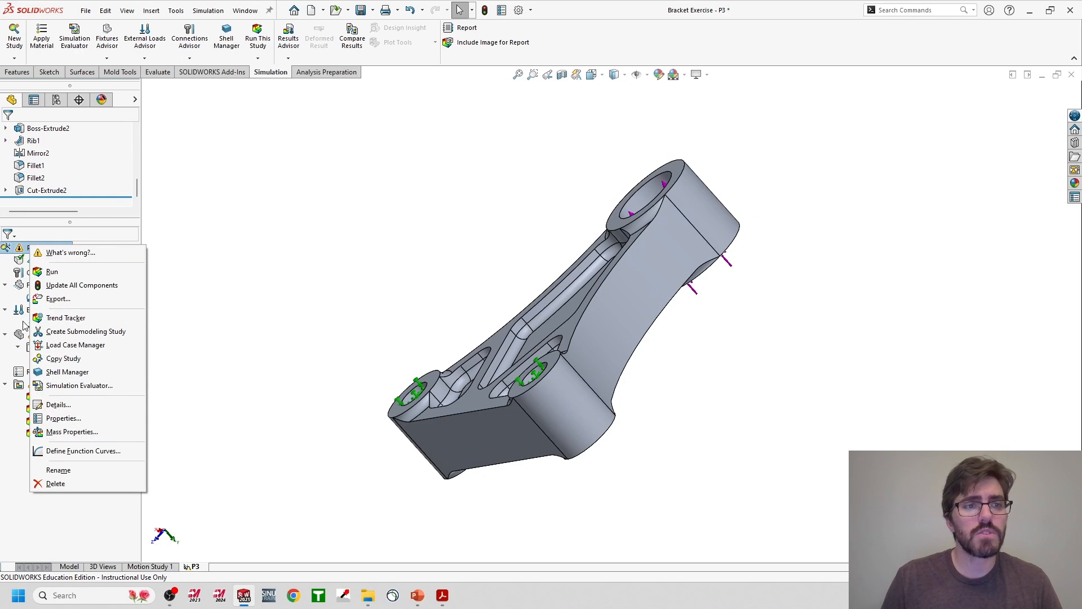
{"action": "left_click", "coordinate": [63, 419]}
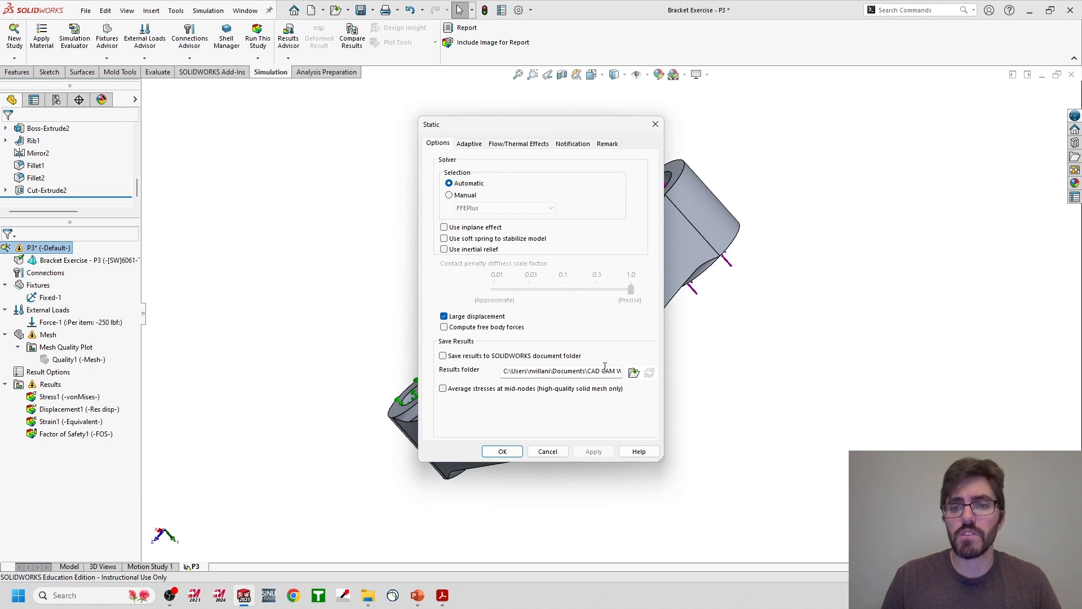
{"action": "left_click", "coordinate": [634, 373]}
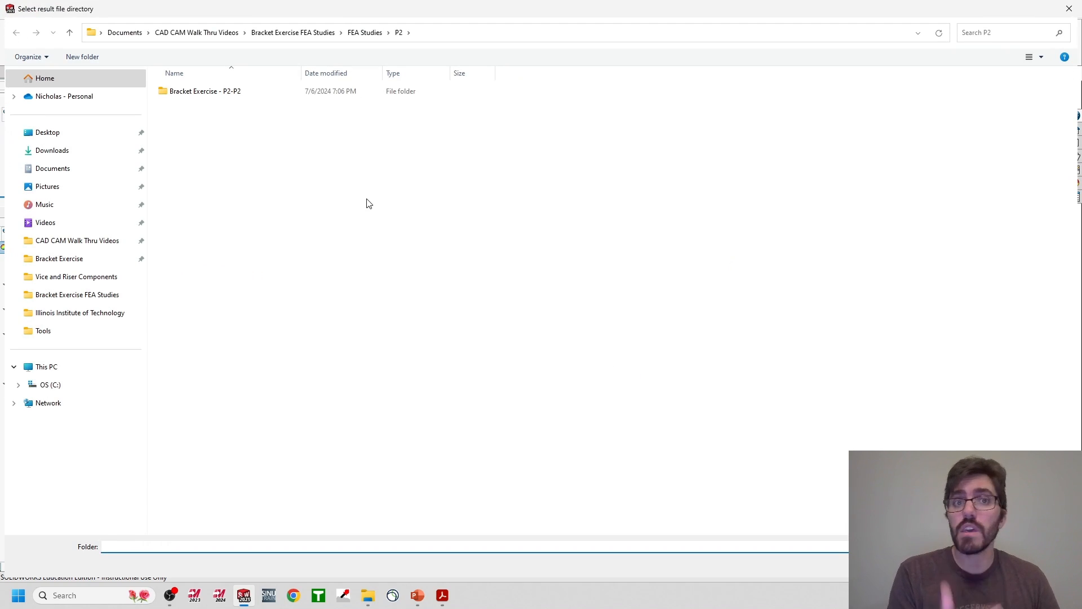
{"action": "left_click", "coordinate": [365, 33]}
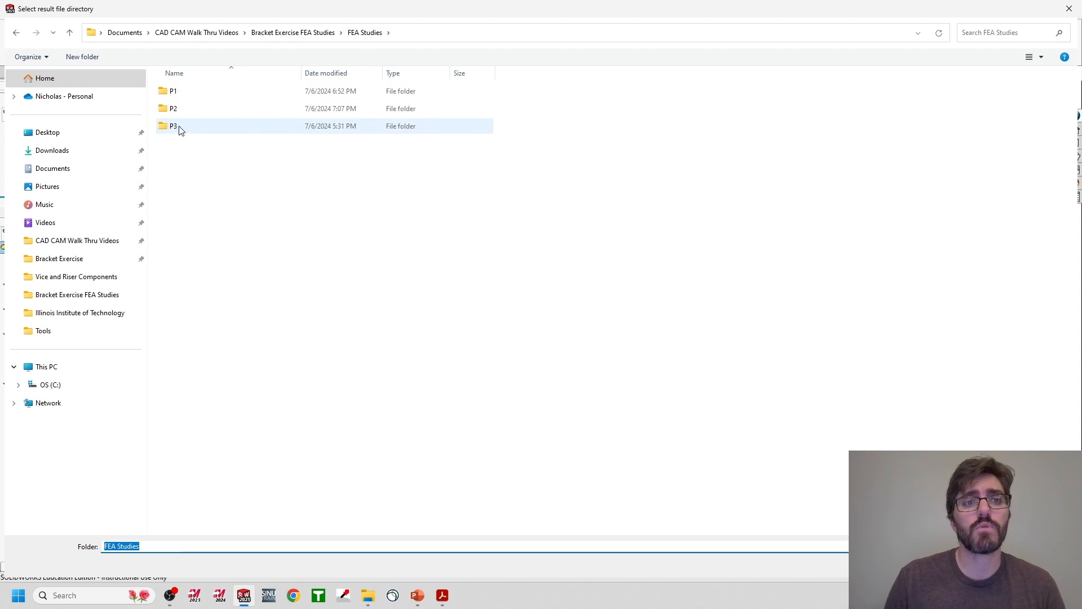
{"action": "double_click", "coordinate": [192, 129]}
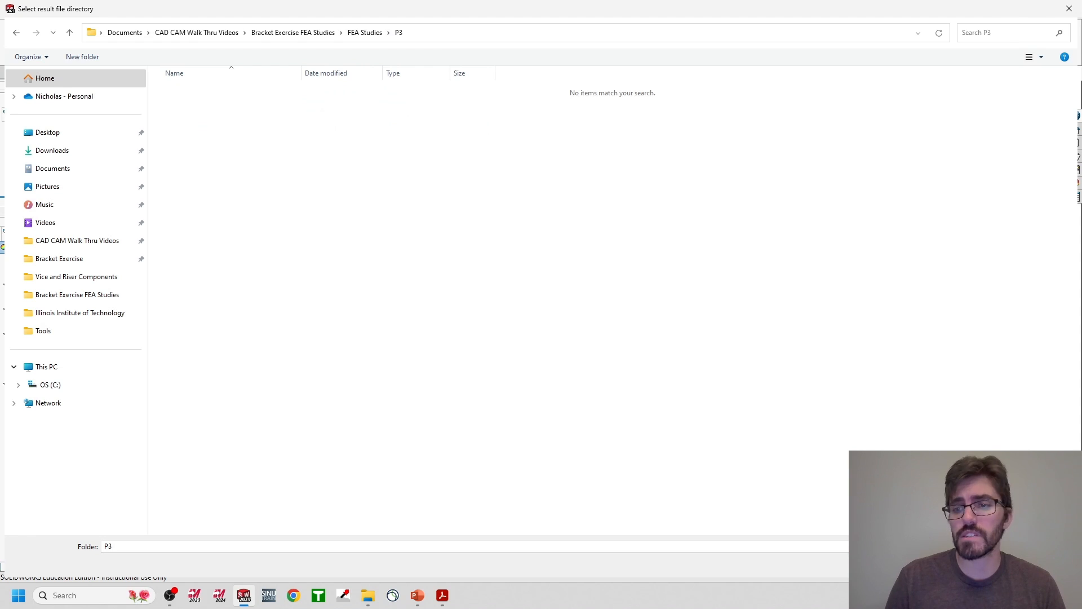
{"action": "left_click", "coordinate": [985, 565]}
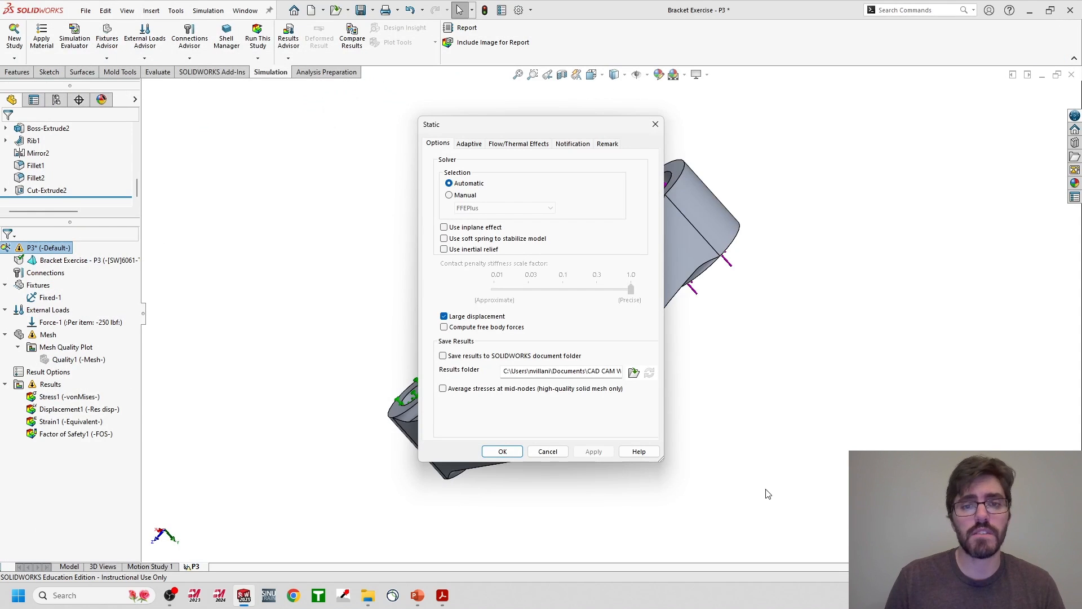
{"action": "left_click", "coordinate": [493, 451]}
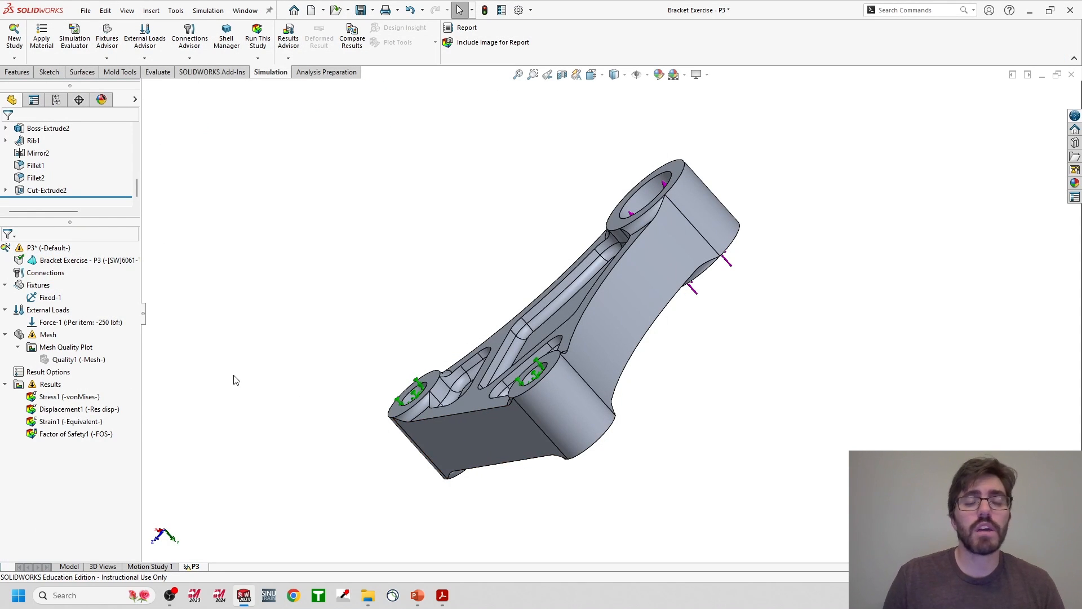
Mesh the updated bracket and run the P3 static study.
{"action": "middle_click_drag", "start_coordinate": [276, 370], "coordinate": [302, 347]}
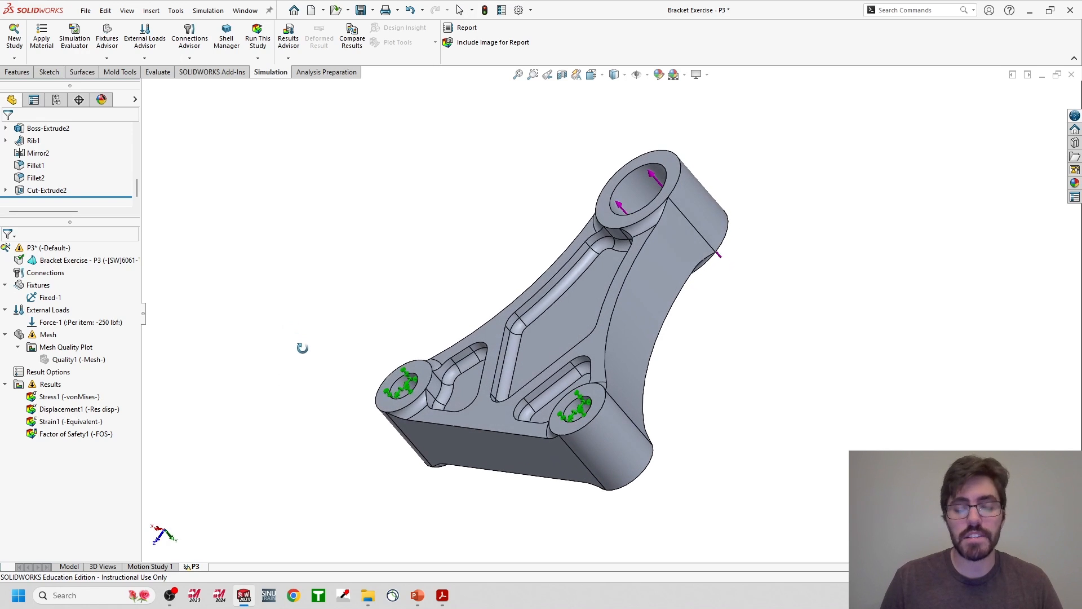
{"action": "right_click", "coordinate": [44, 339]}
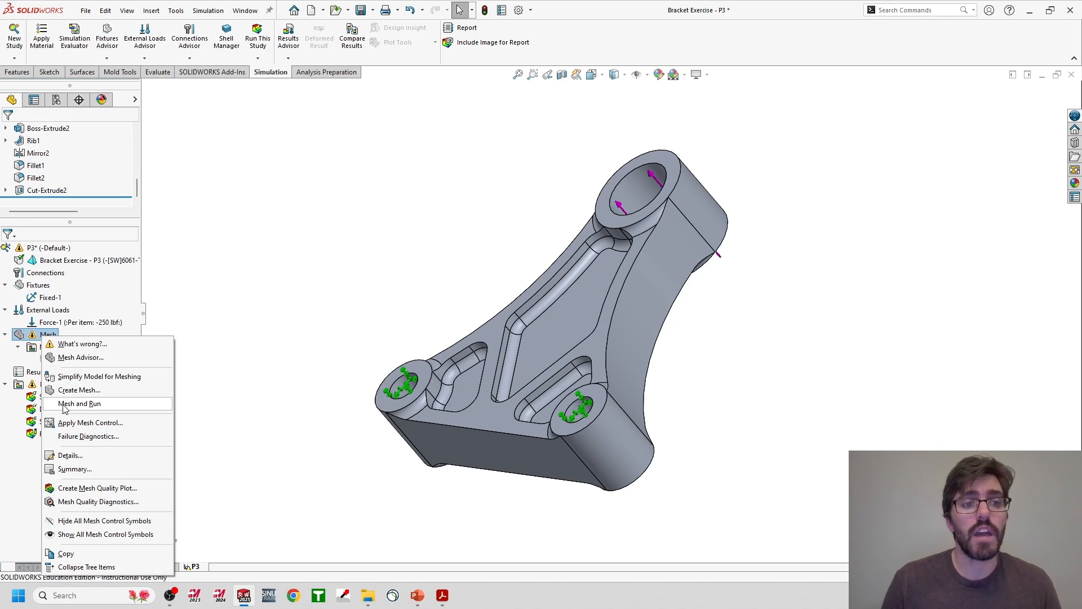
{"action": "left_click", "coordinate": [79, 403]}
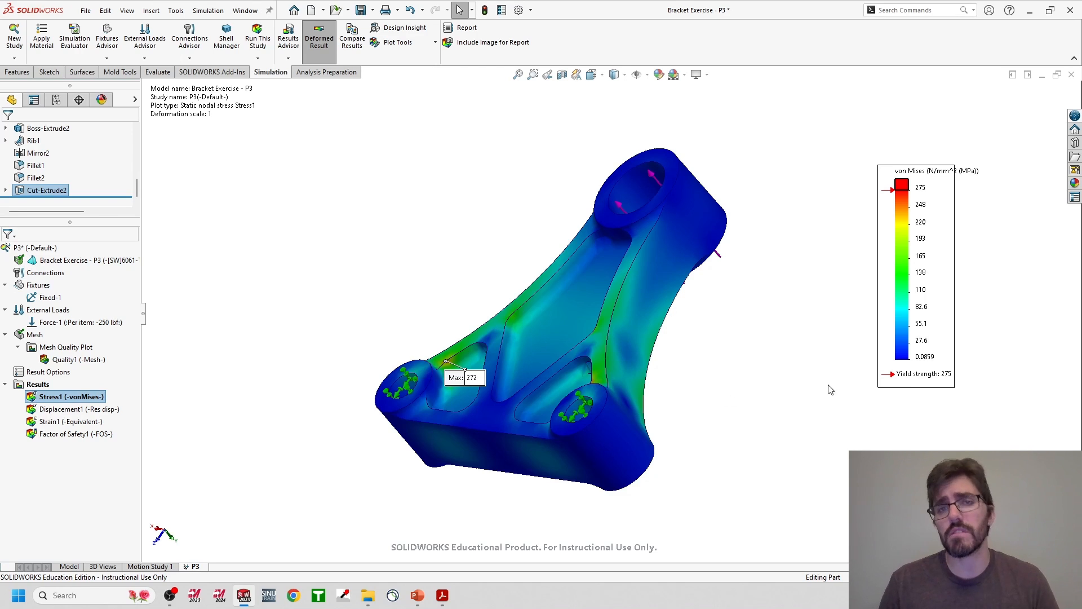
Compare the factor of safety and von Mises stress plots, examining the critical areas around the lower pockets.
{"action": "double_click", "coordinate": [61, 435]}
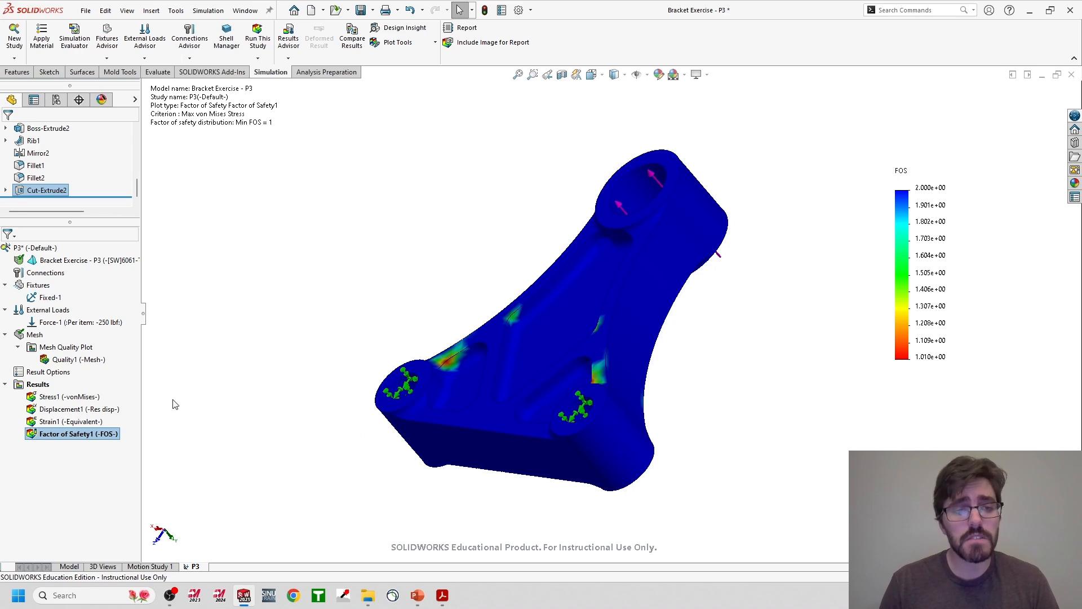
{"action": "double_click", "coordinate": [68, 397]}
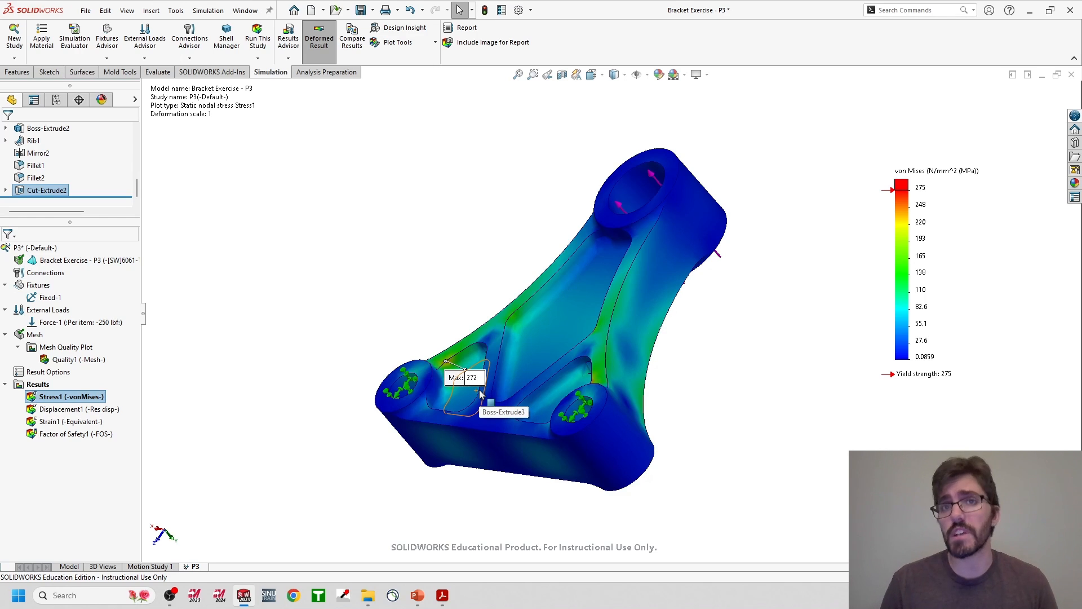
{"action": "double_click", "coordinate": [59, 434]}
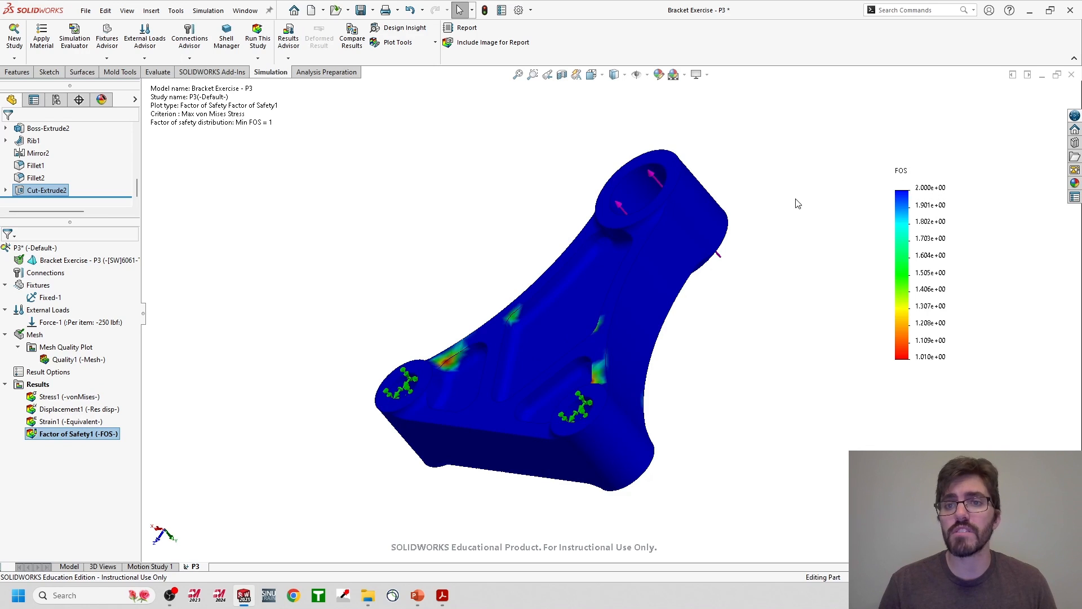
{"action": "middle_click_drag", "start_coordinate": [498, 413], "coordinate": [629, 327]}
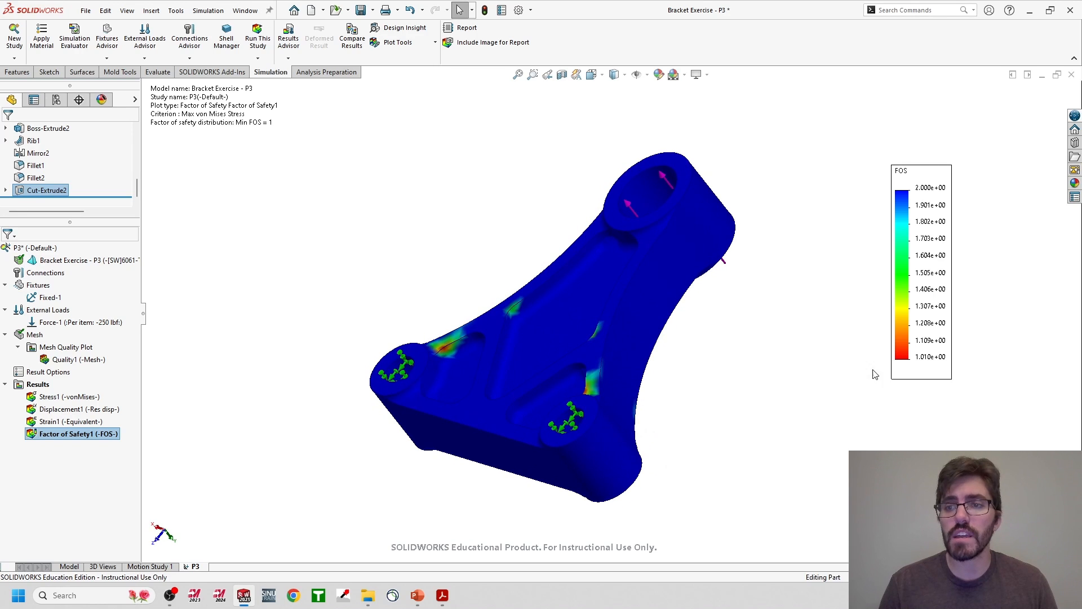
{"action": "scroll", "coordinate": [447, 366], "scroll_direction": "down", "scroll_amount": 5}
{"action": "scroll", "coordinate": [530, 343], "scroll_direction": "down", "scroll_amount": 2}
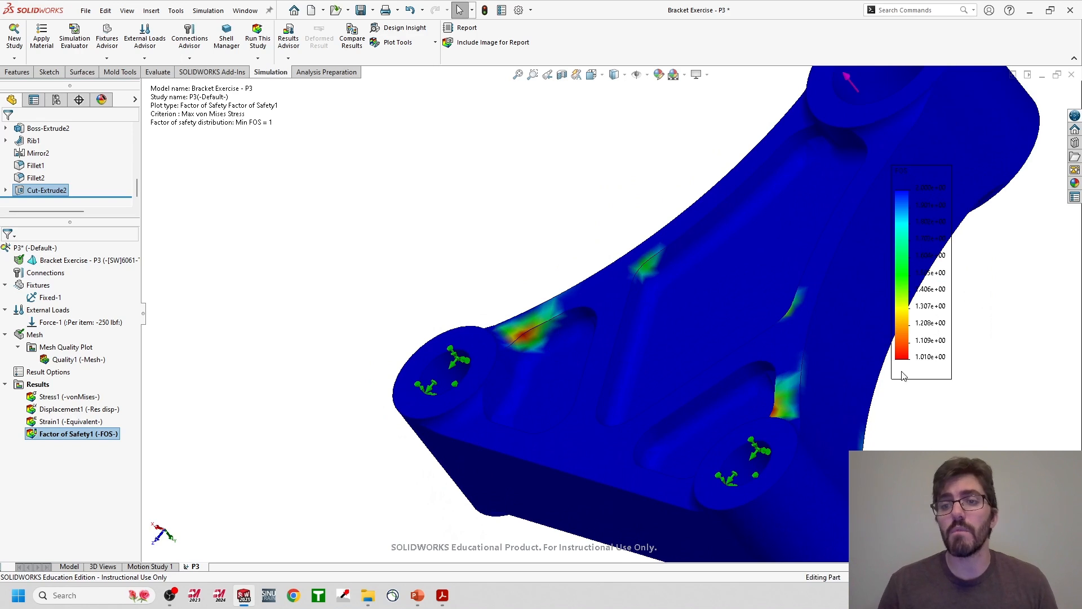
{"action": "scroll", "coordinate": [773, 373], "scroll_direction": "up", "scroll_amount": 4}
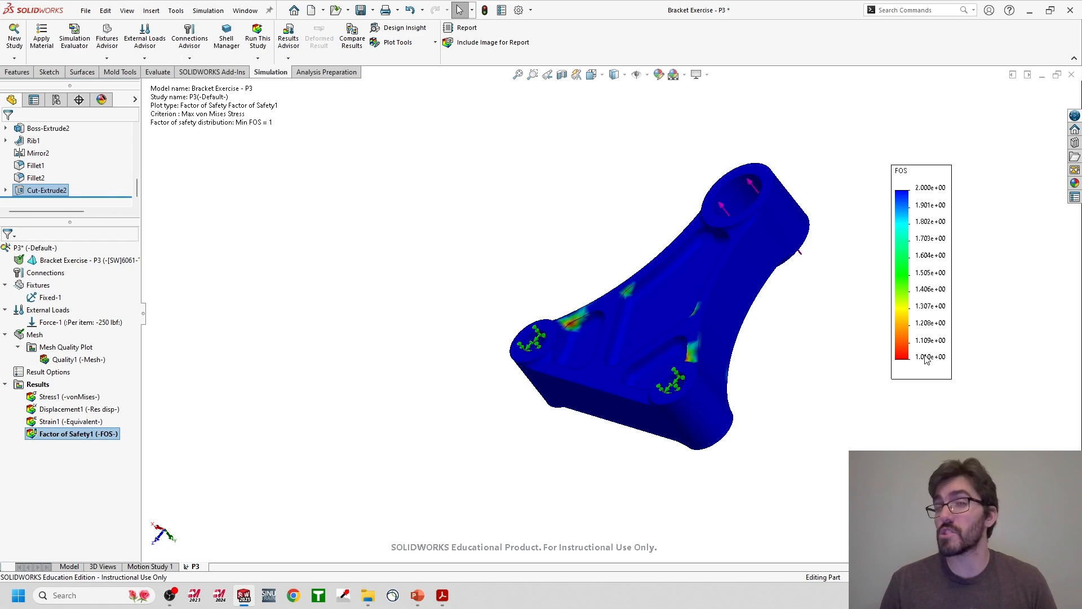
{"action": "double_click", "coordinate": [71, 397]}
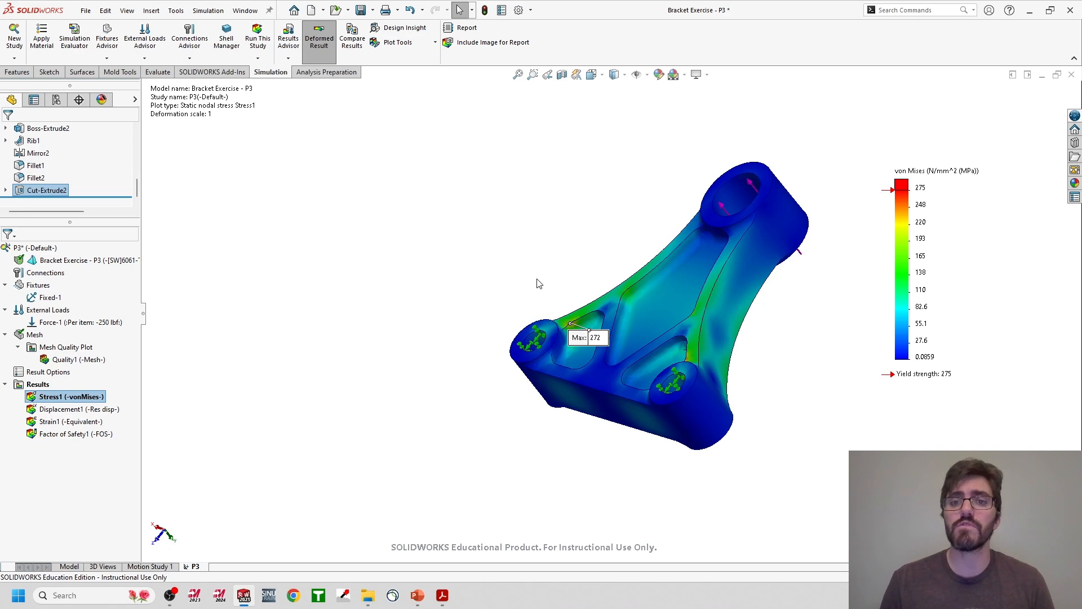
{"action": "middle_click_drag", "start_coordinate": [671, 339], "coordinate": [705, 341]}
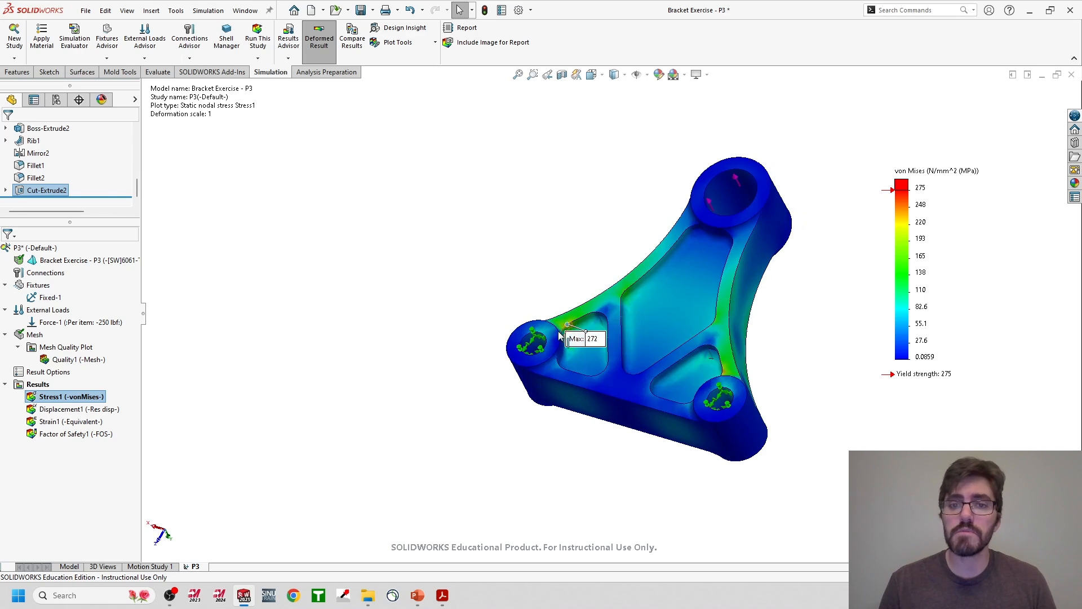